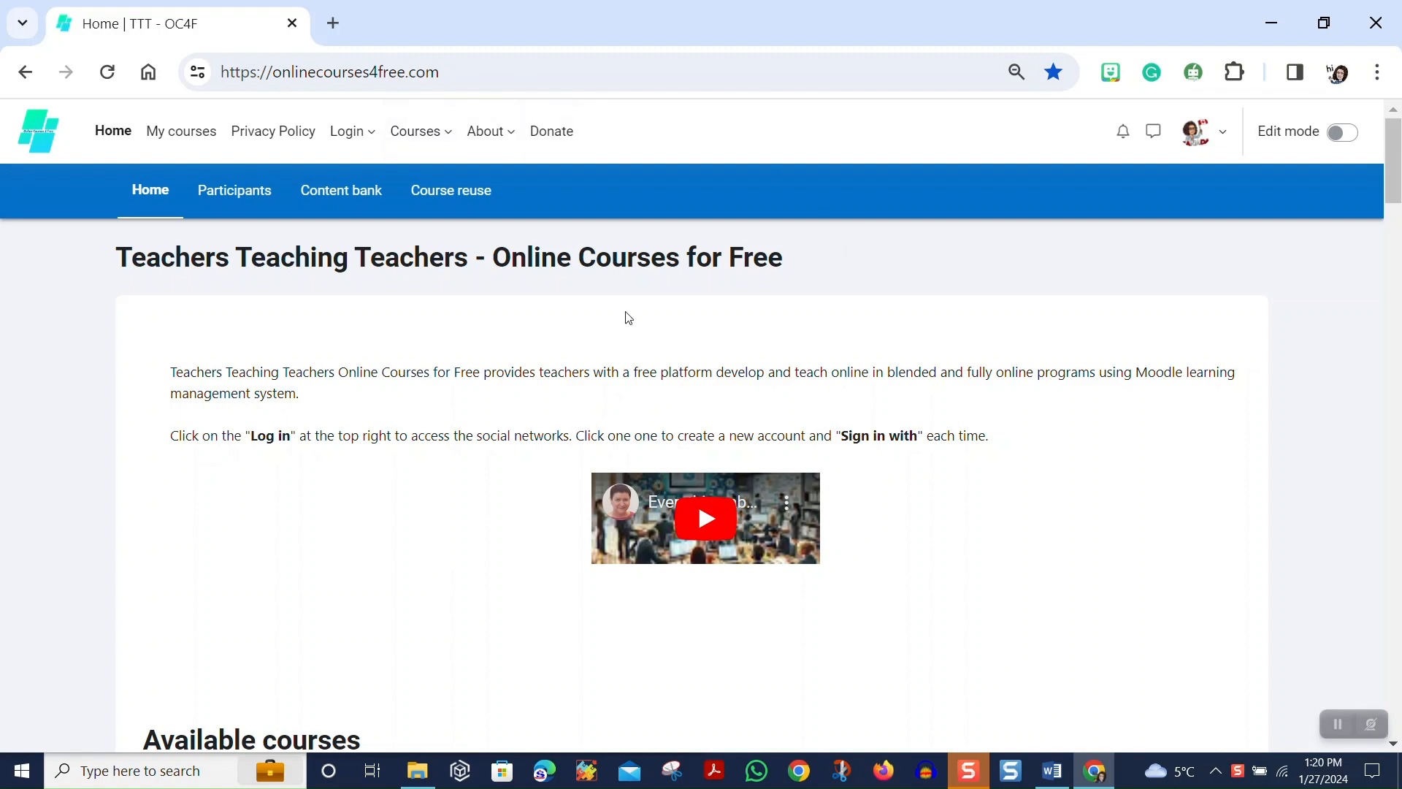
# Find the H5P Beginners Teacher Sandbox course among the available courses and open its content bank.
pyautogui.scroll(-6, 628, 317)
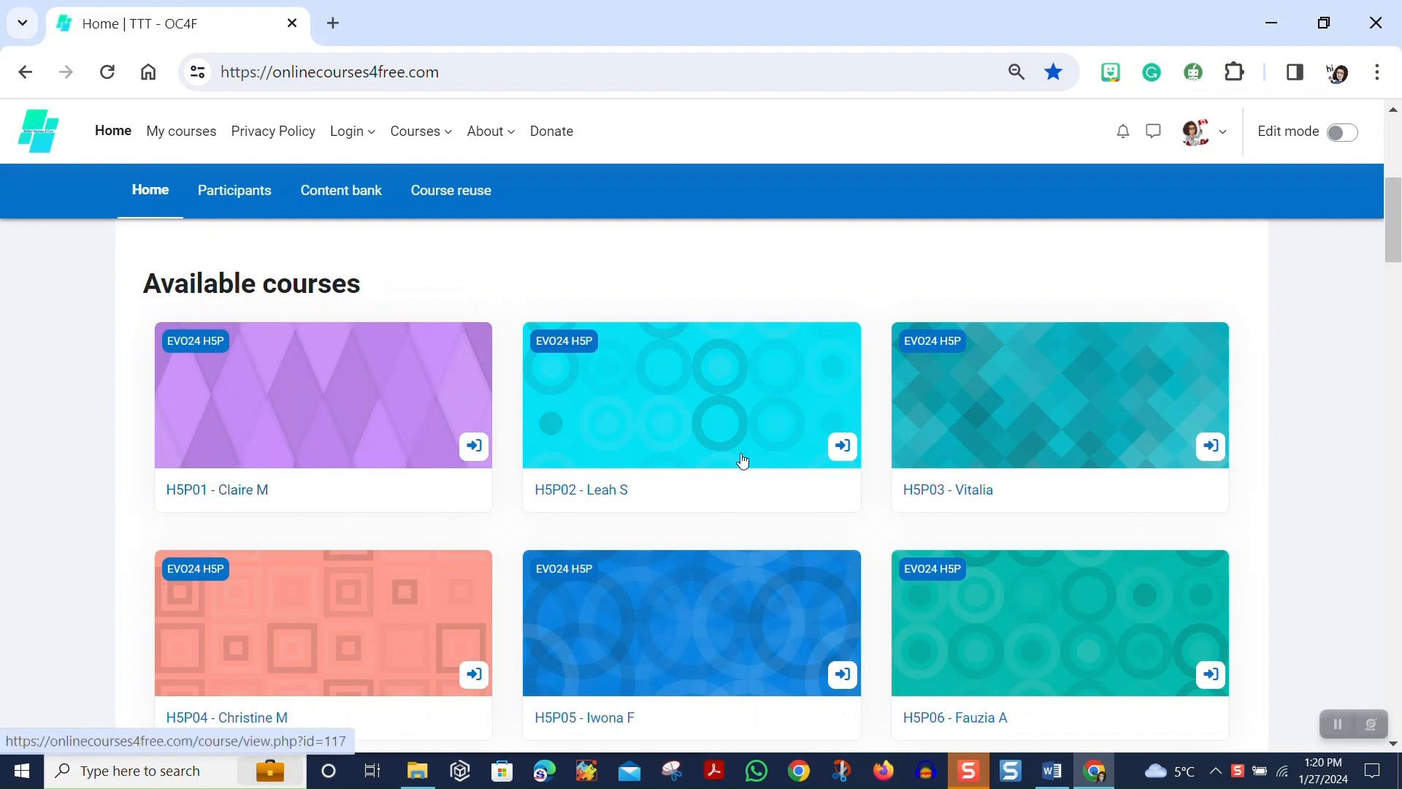
pyautogui.scroll(-4, 739, 470)
pyautogui.scroll(1, 736, 475)
pyautogui.scroll(-5, 737, 479)
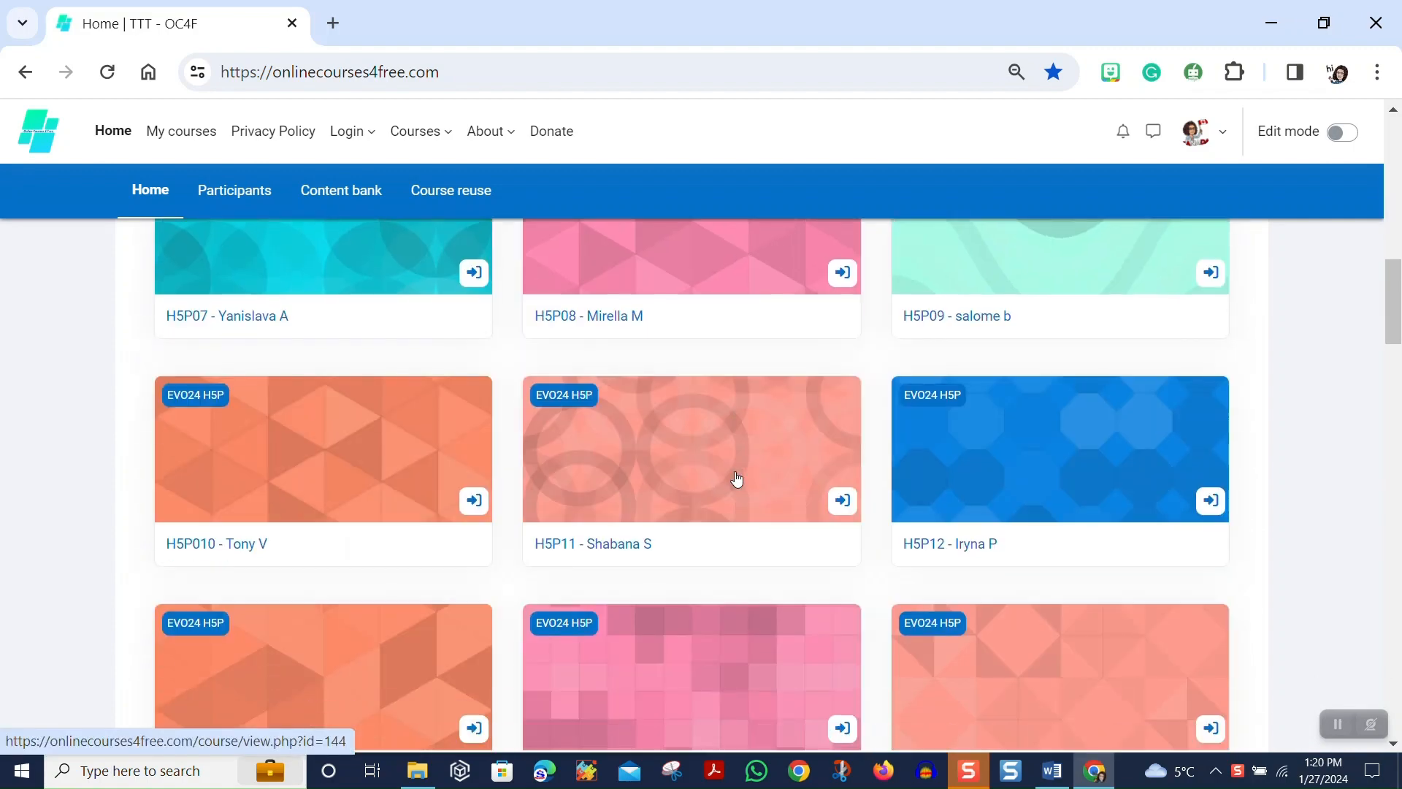
pyautogui.scroll(-15, 737, 479)
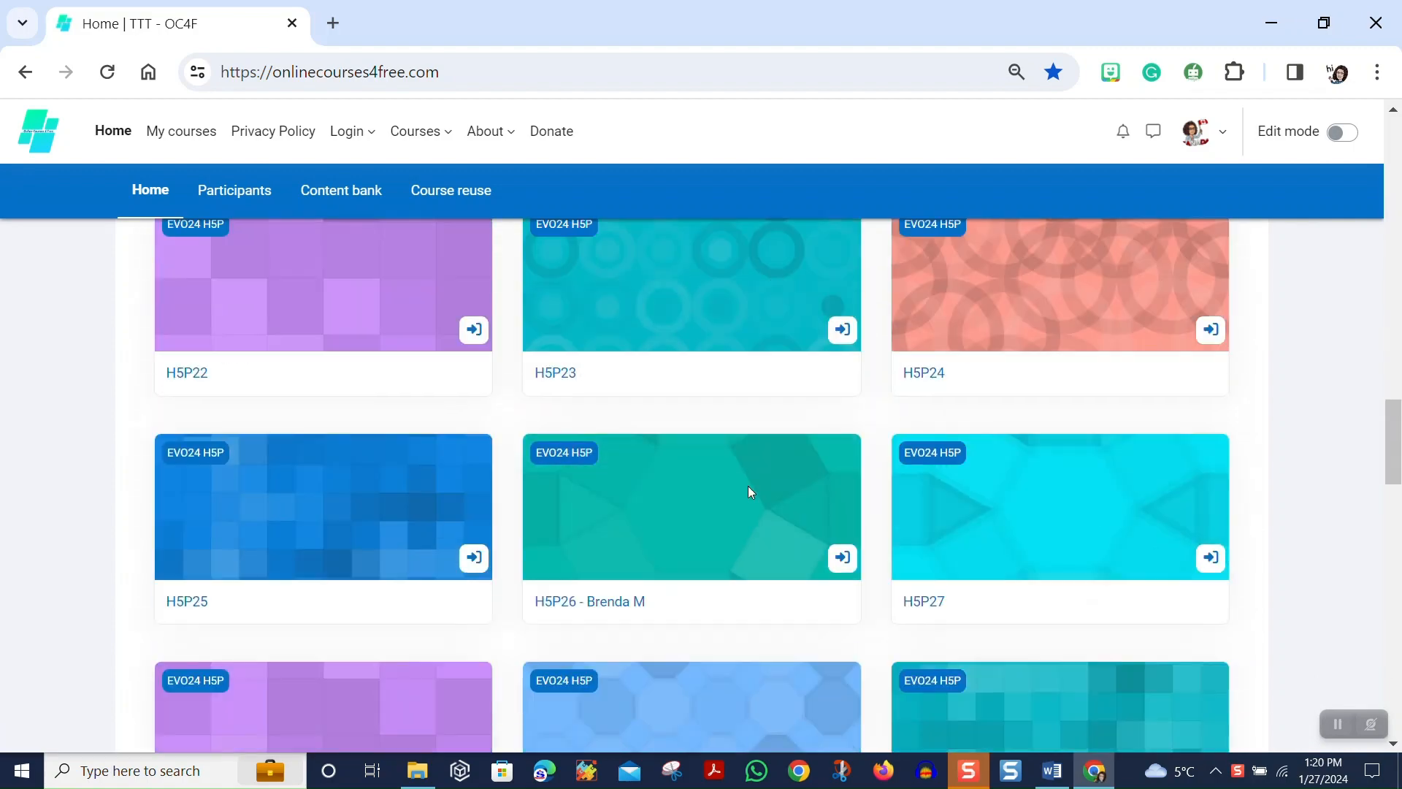
pyautogui.scroll(-6, 750, 493)
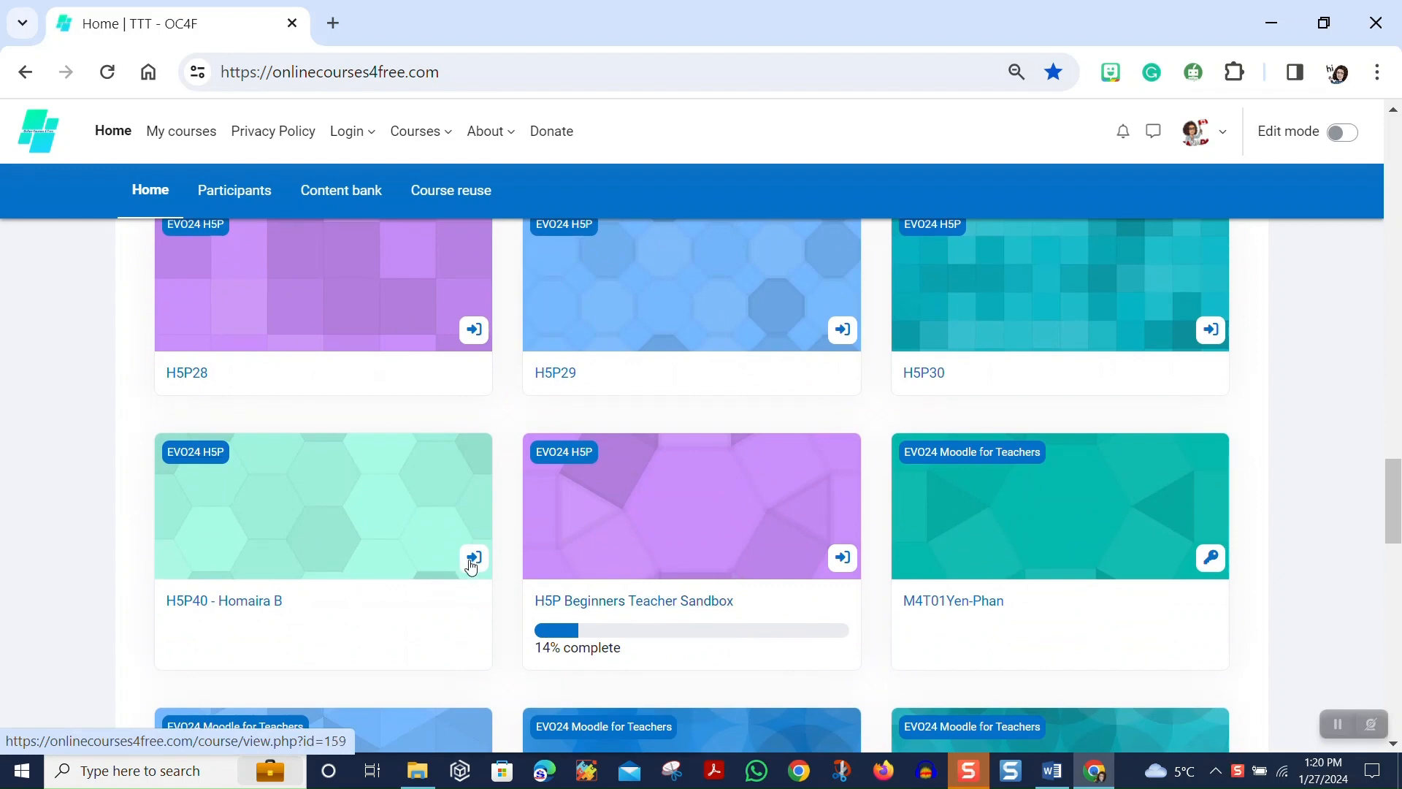
pyautogui.click(682, 608)
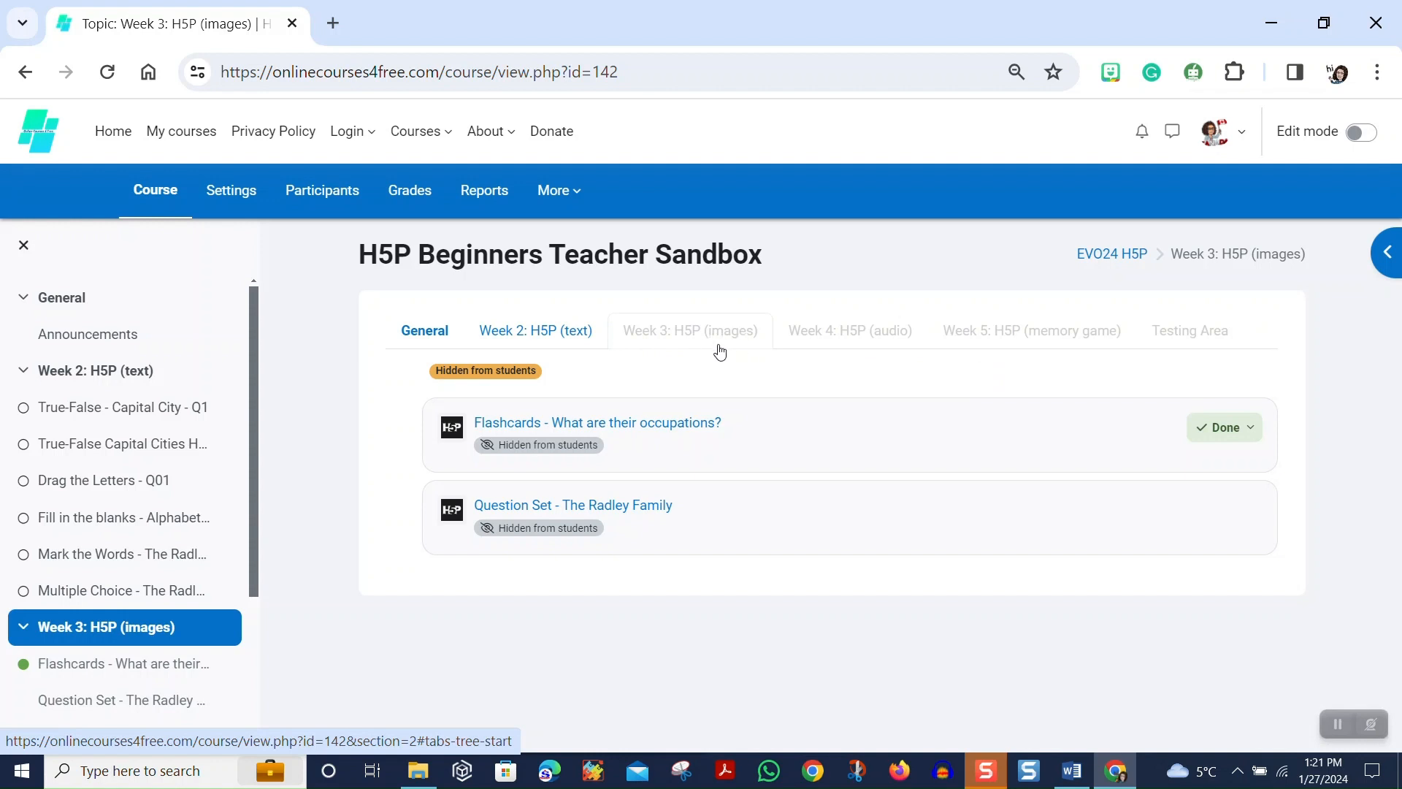
pyautogui.click(571, 202)
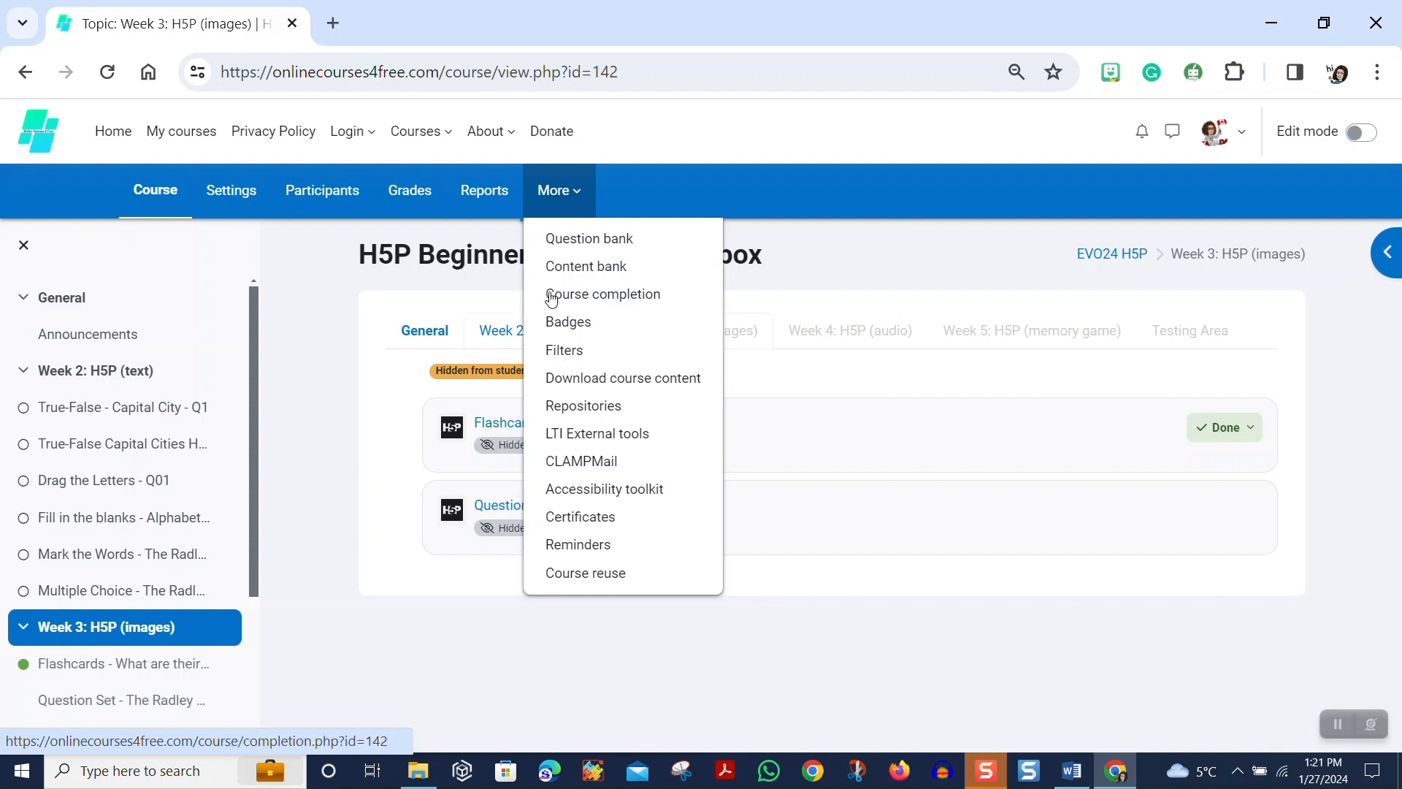
pyautogui.click(607, 267)
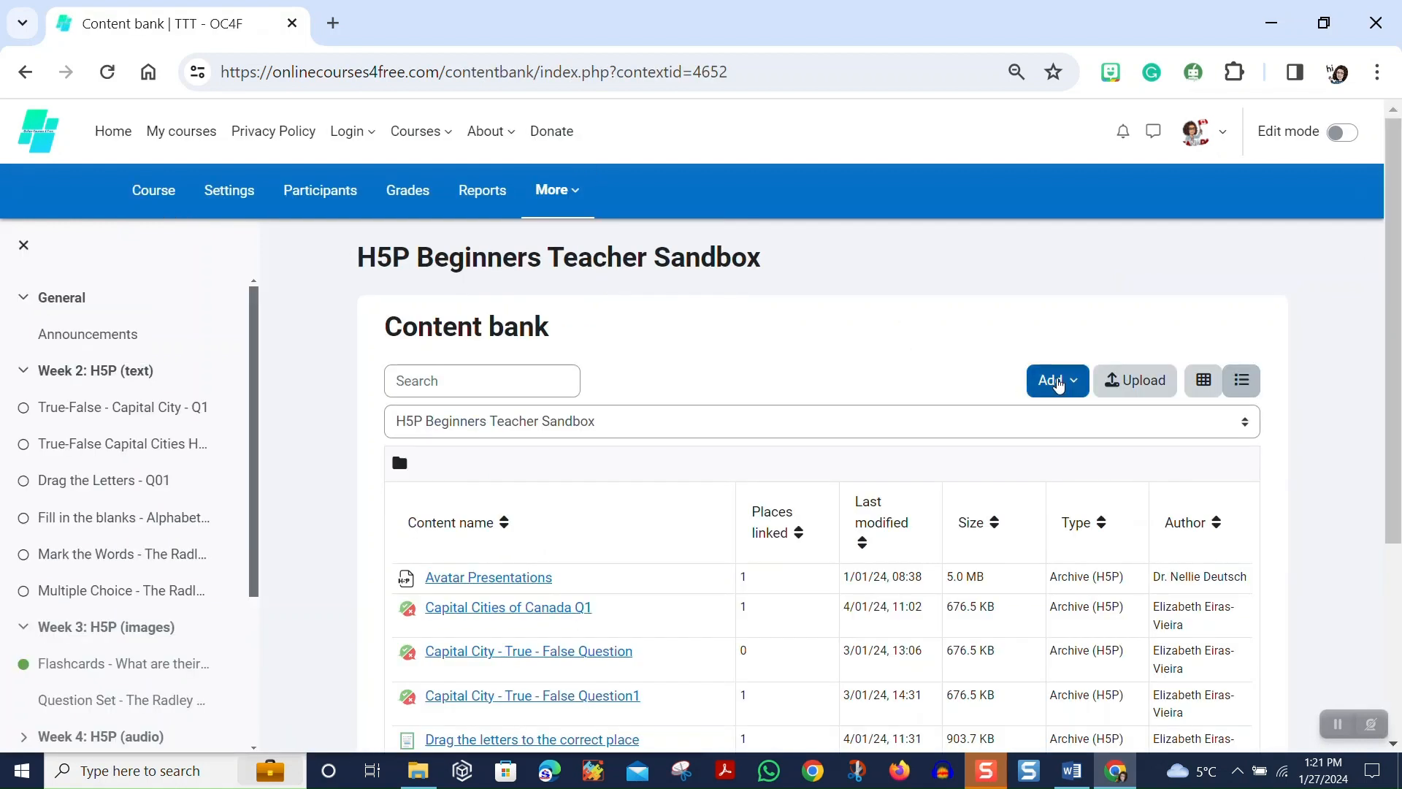
# Start a new Dialog Cards item in the content bank and review the fields of its form.
pyautogui.click(1058, 381)
pyautogui.moveTo(1081, 428); pyautogui.dragTo(1086, 449)
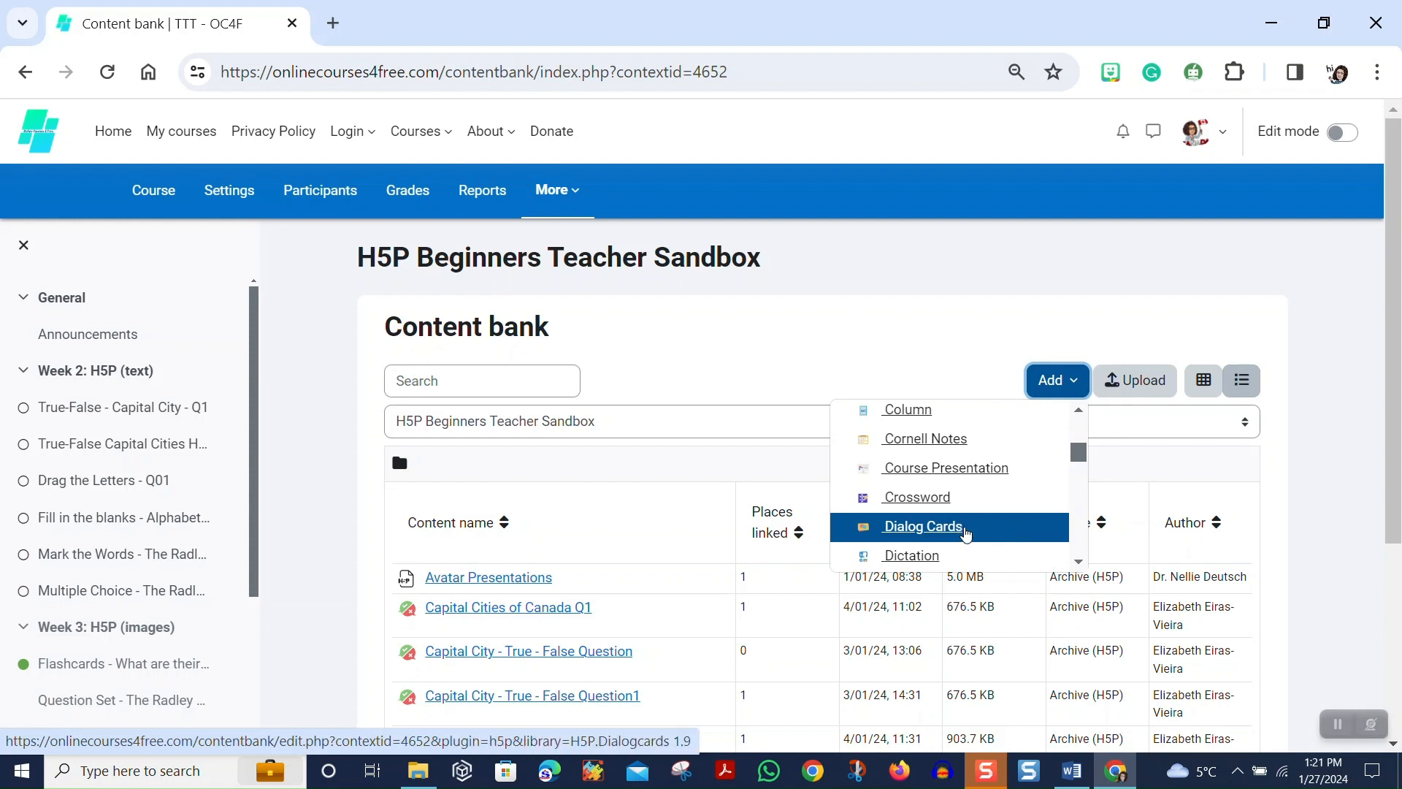
pyautogui.click(965, 529)
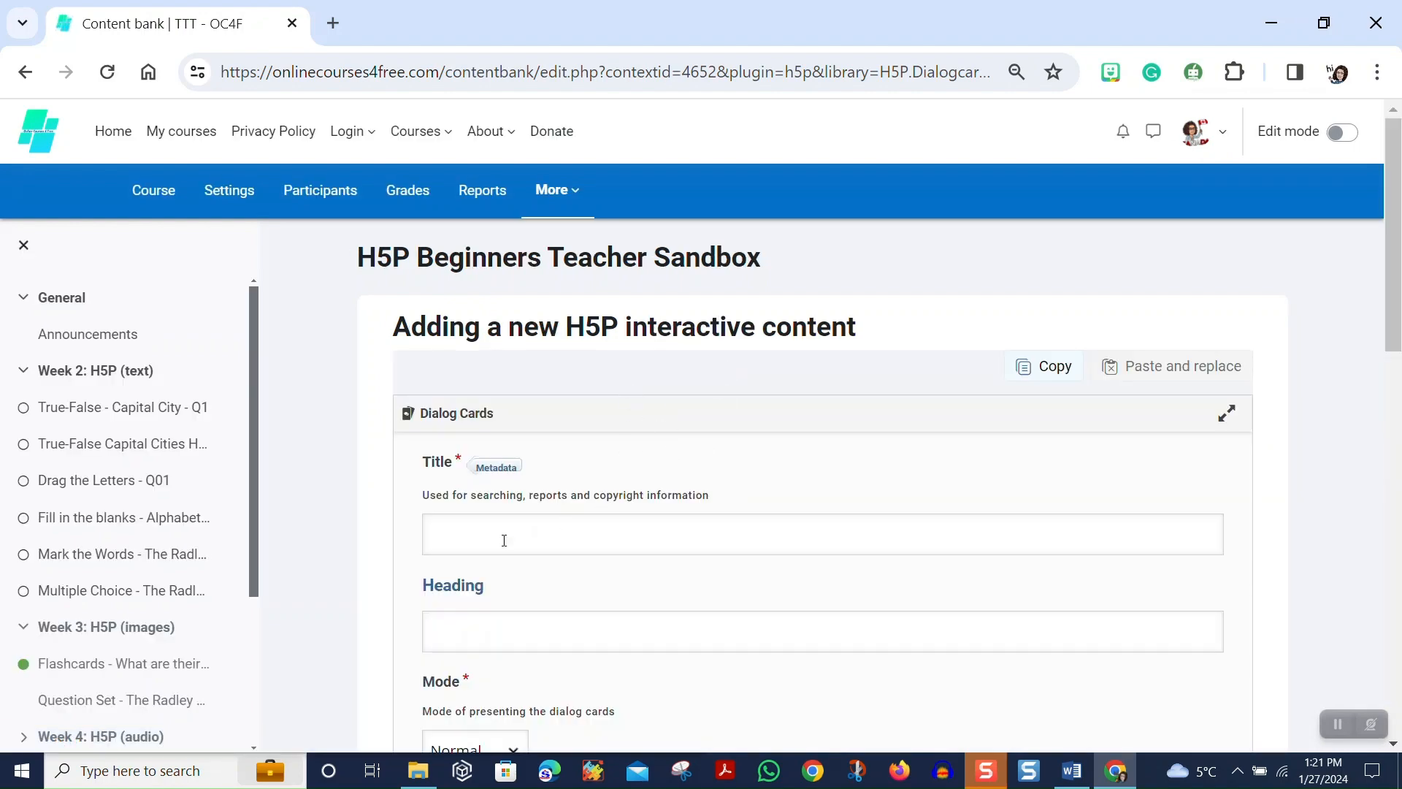
pyautogui.scroll(-1, 544, 520)
pyautogui.scroll(-2, 558, 515)
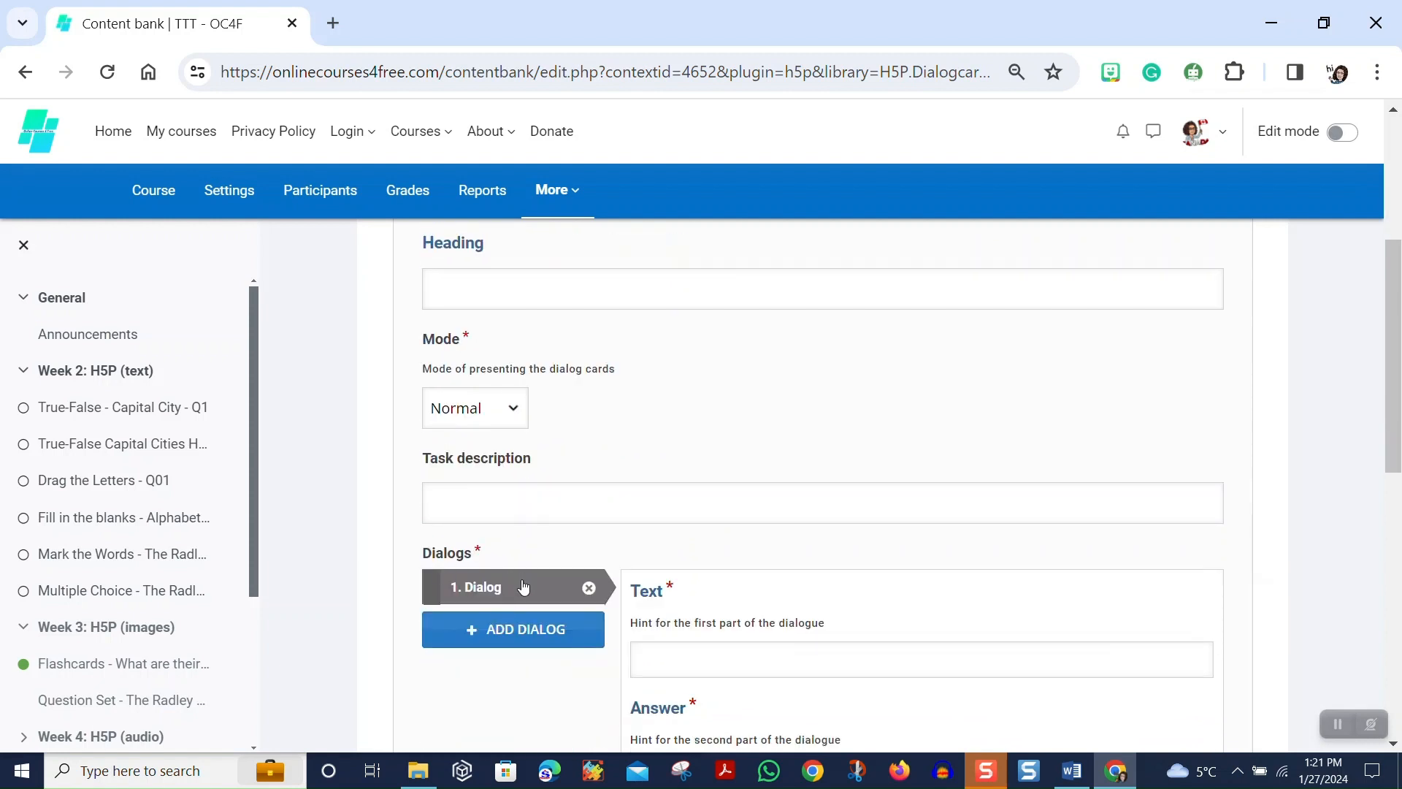
pyautogui.scroll(-2, 835, 512)
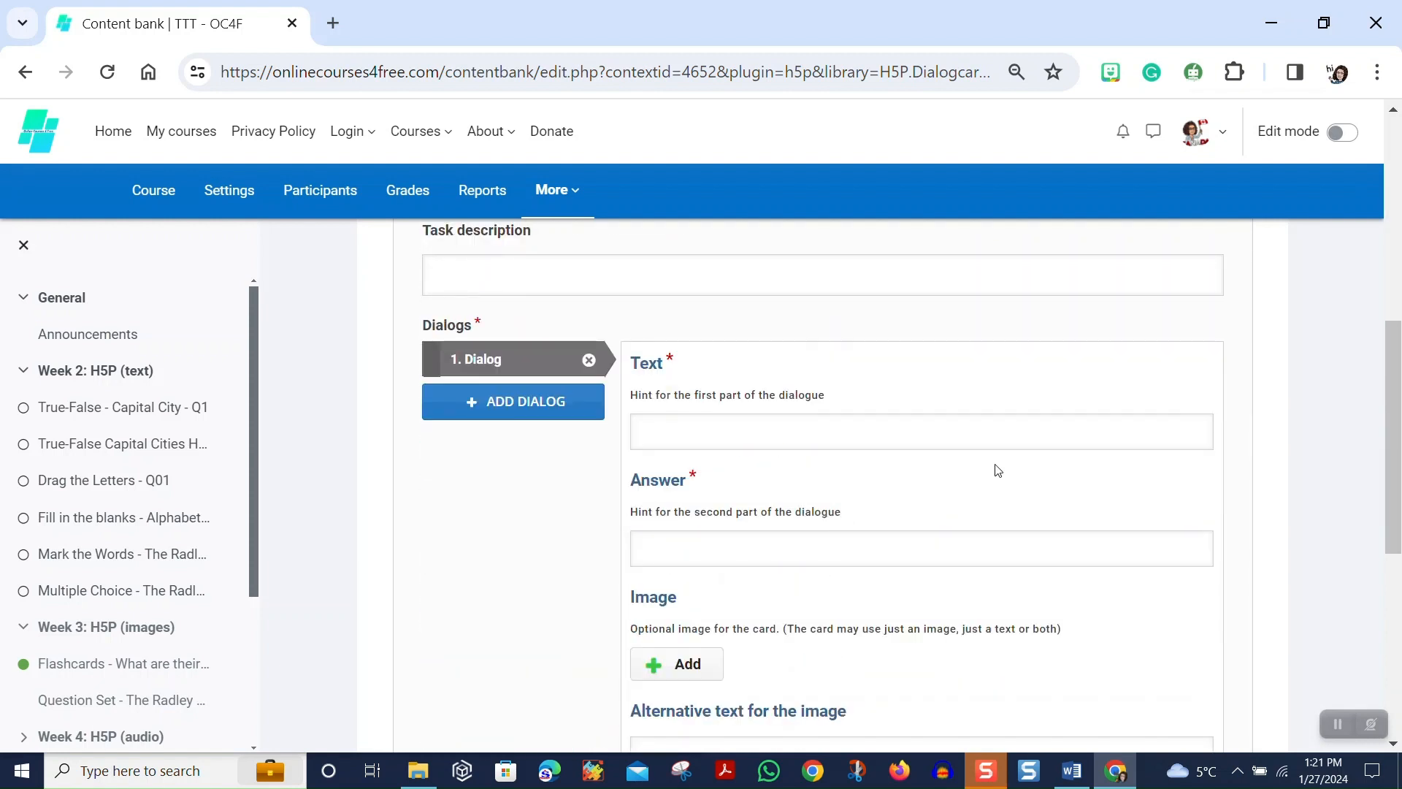
pyautogui.scroll(-3, 922, 641)
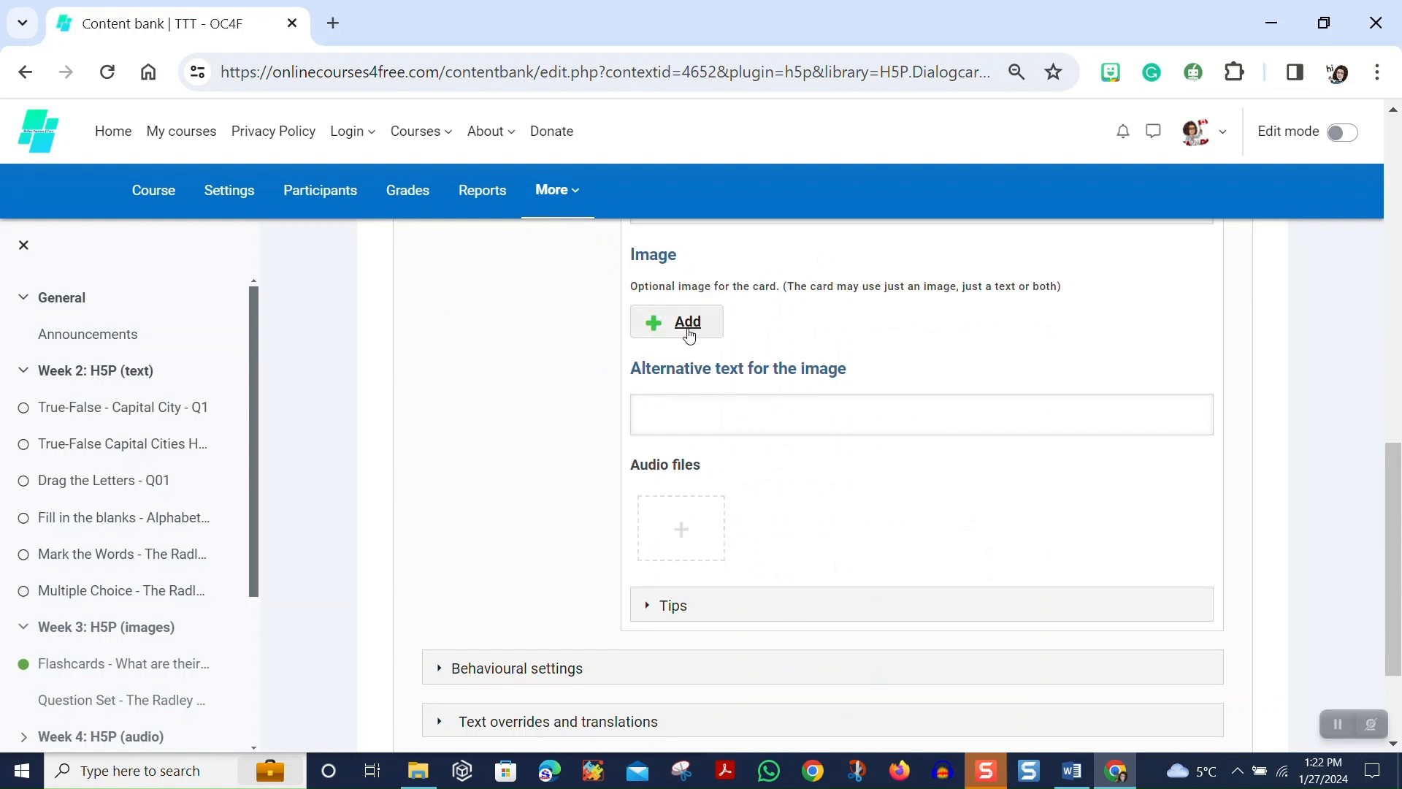
pyautogui.scroll(4, 453, 504)
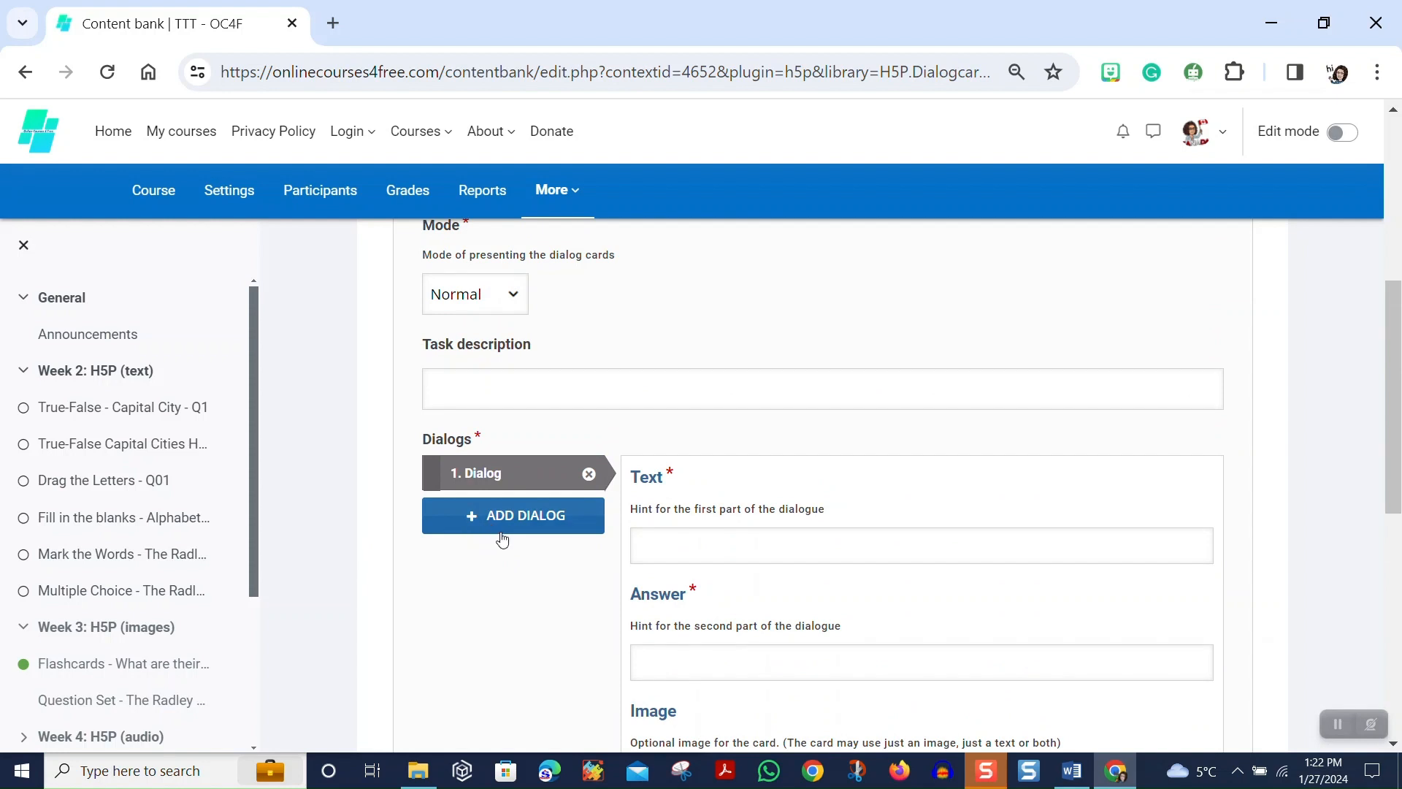
# Add a second and a third blank dialog to the new Dialog Cards item.
pyautogui.scroll(-1, 527, 525)
pyautogui.tripleClick(526, 525)
pyautogui.scroll(1, 522, 532)
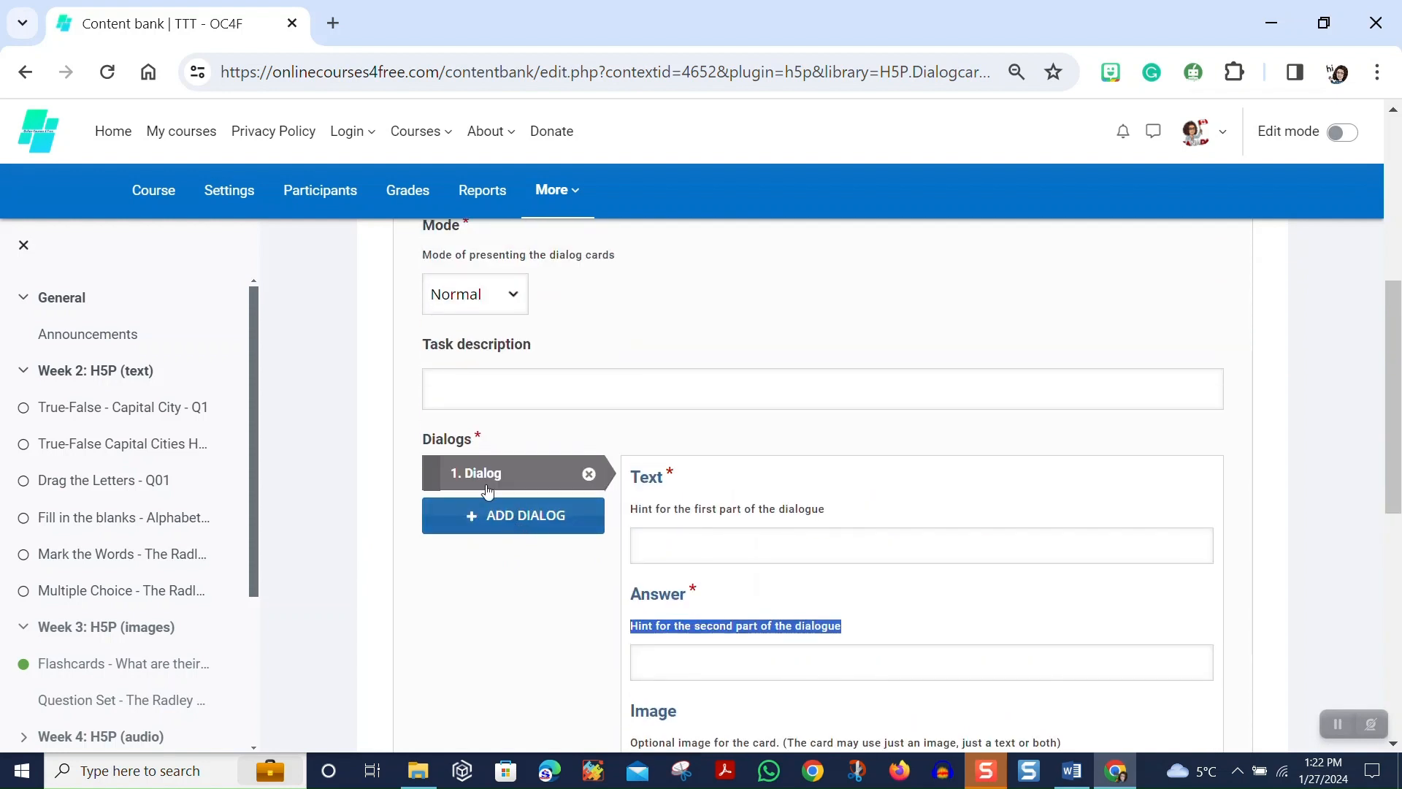
pyautogui.scroll(-1, 524, 512)
pyautogui.click(525, 512)
pyautogui.scroll(1, 525, 512)
pyautogui.scroll(1, 525, 515)
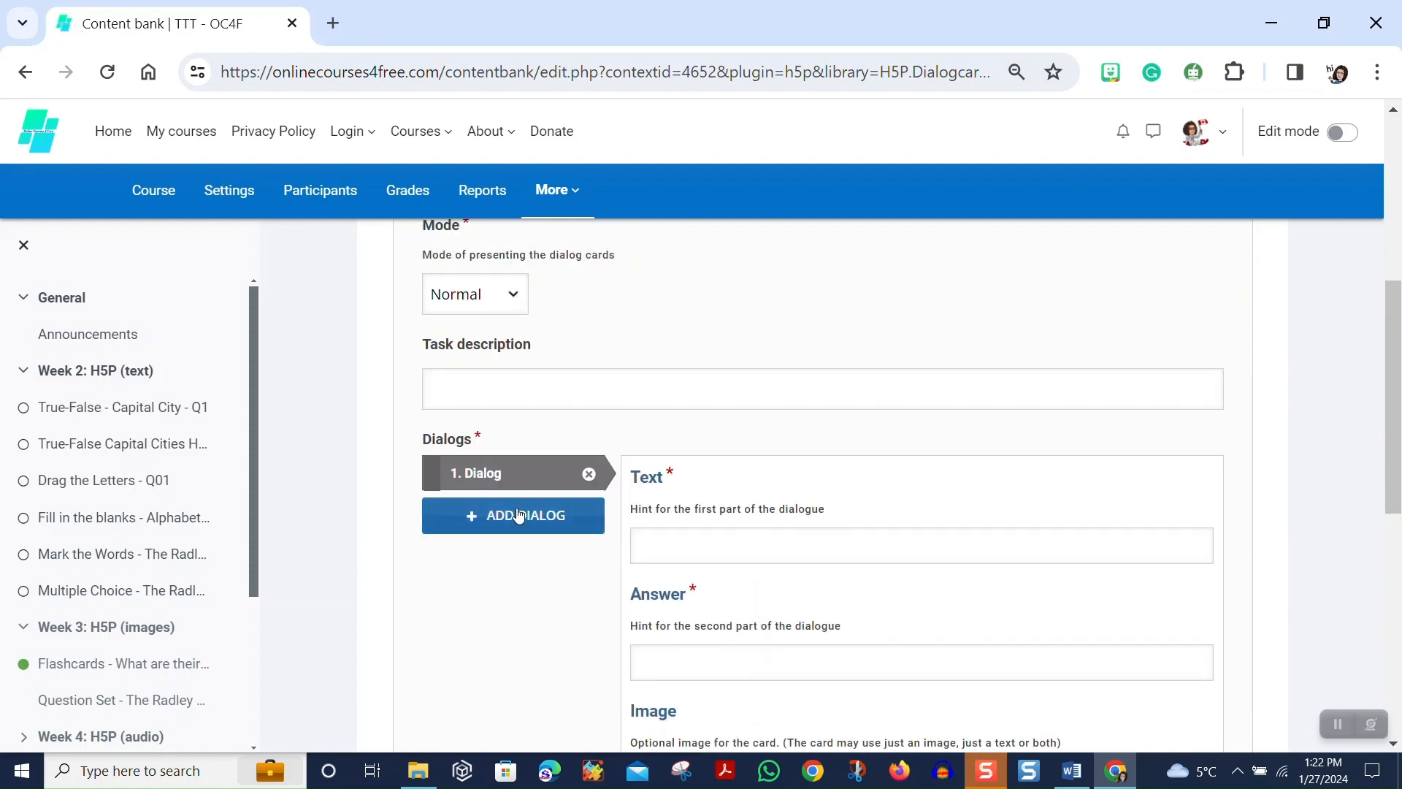
pyautogui.click(526, 515)
pyautogui.scroll(2, 516, 516)
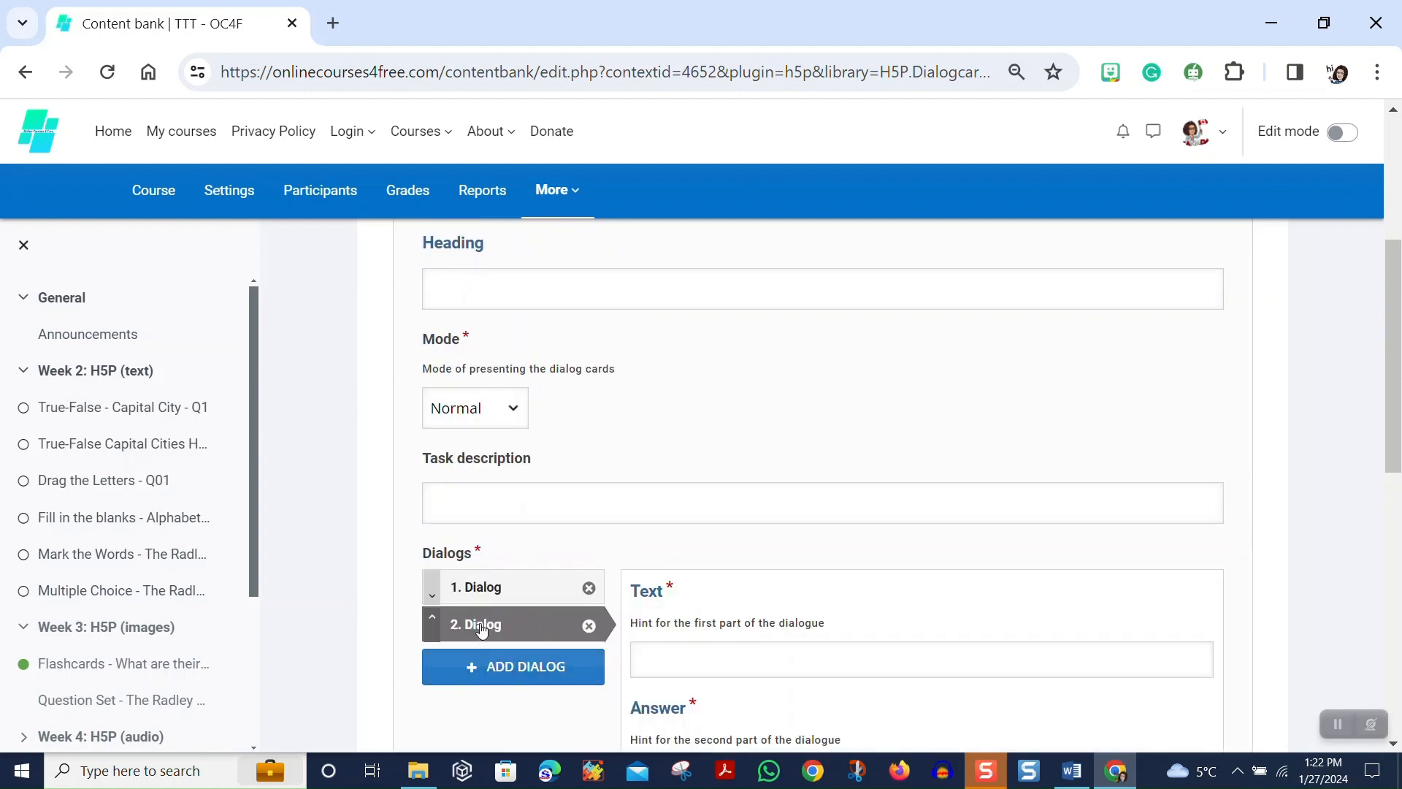
pyautogui.scroll(-6, 823, 538)
pyautogui.scroll(5, 824, 539)
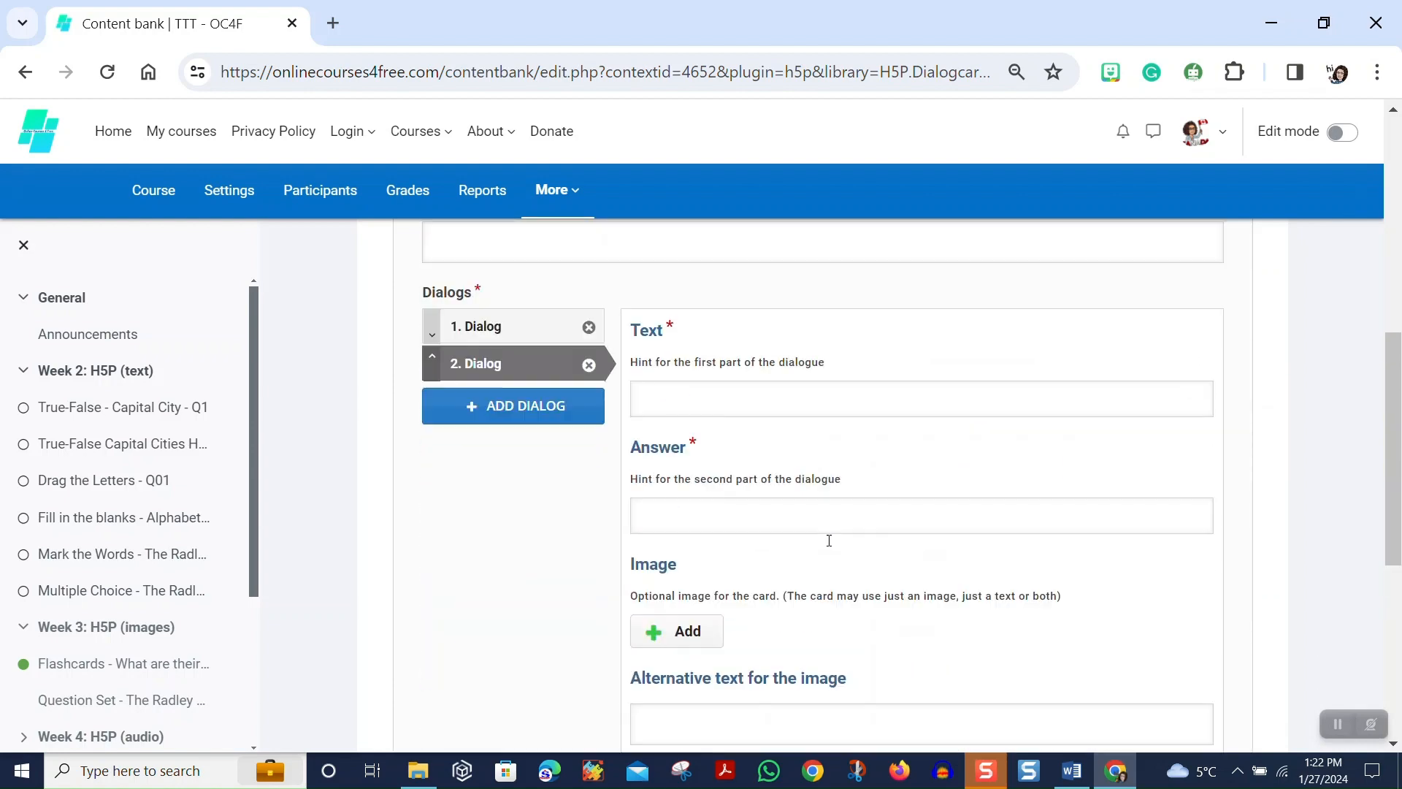
pyautogui.click(480, 555)
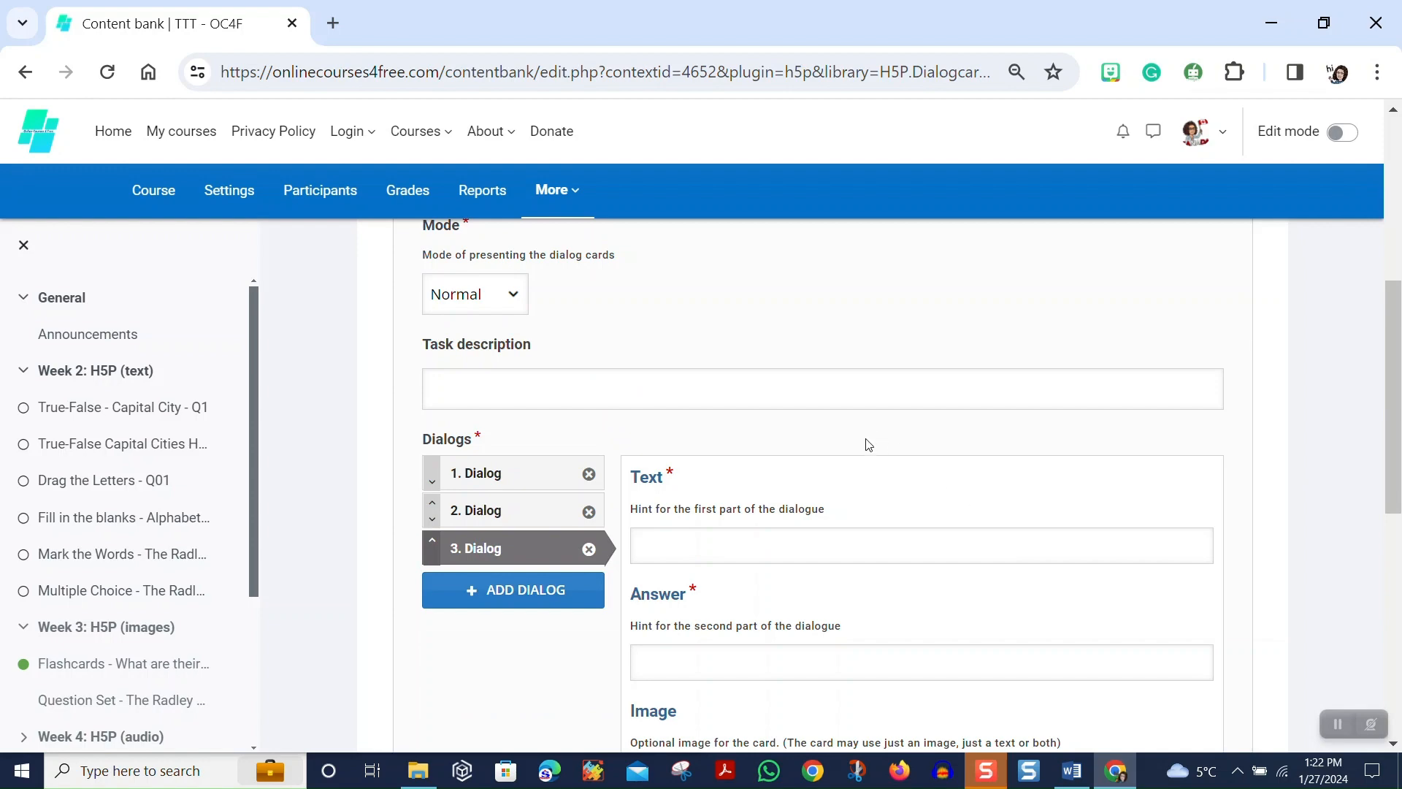
# Try to save the blank Dialog Cards item, and cancel its creation to return to the content bank.
pyautogui.scroll(-9, 865, 468)
pyautogui.scroll(11, 861, 499)
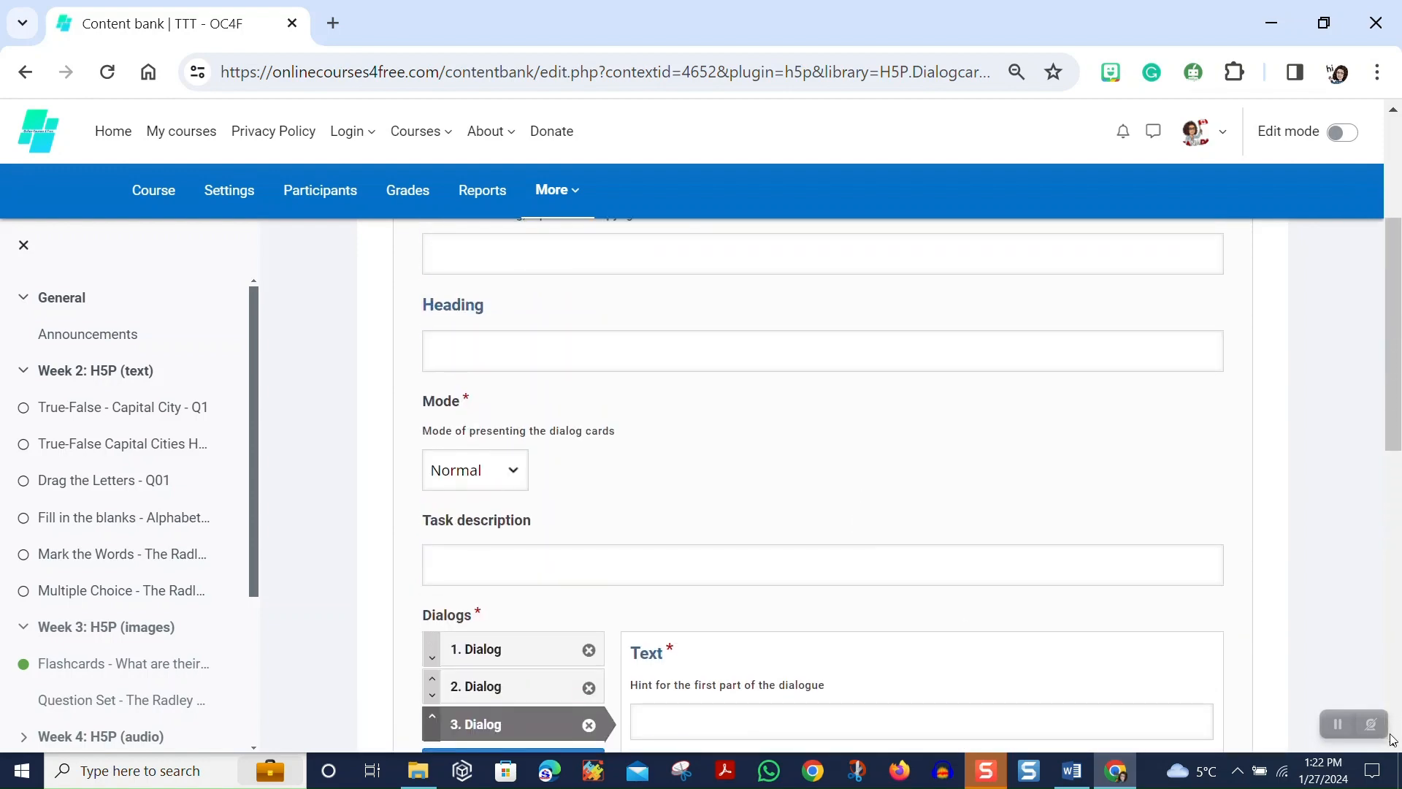
pyautogui.click(1337, 724)
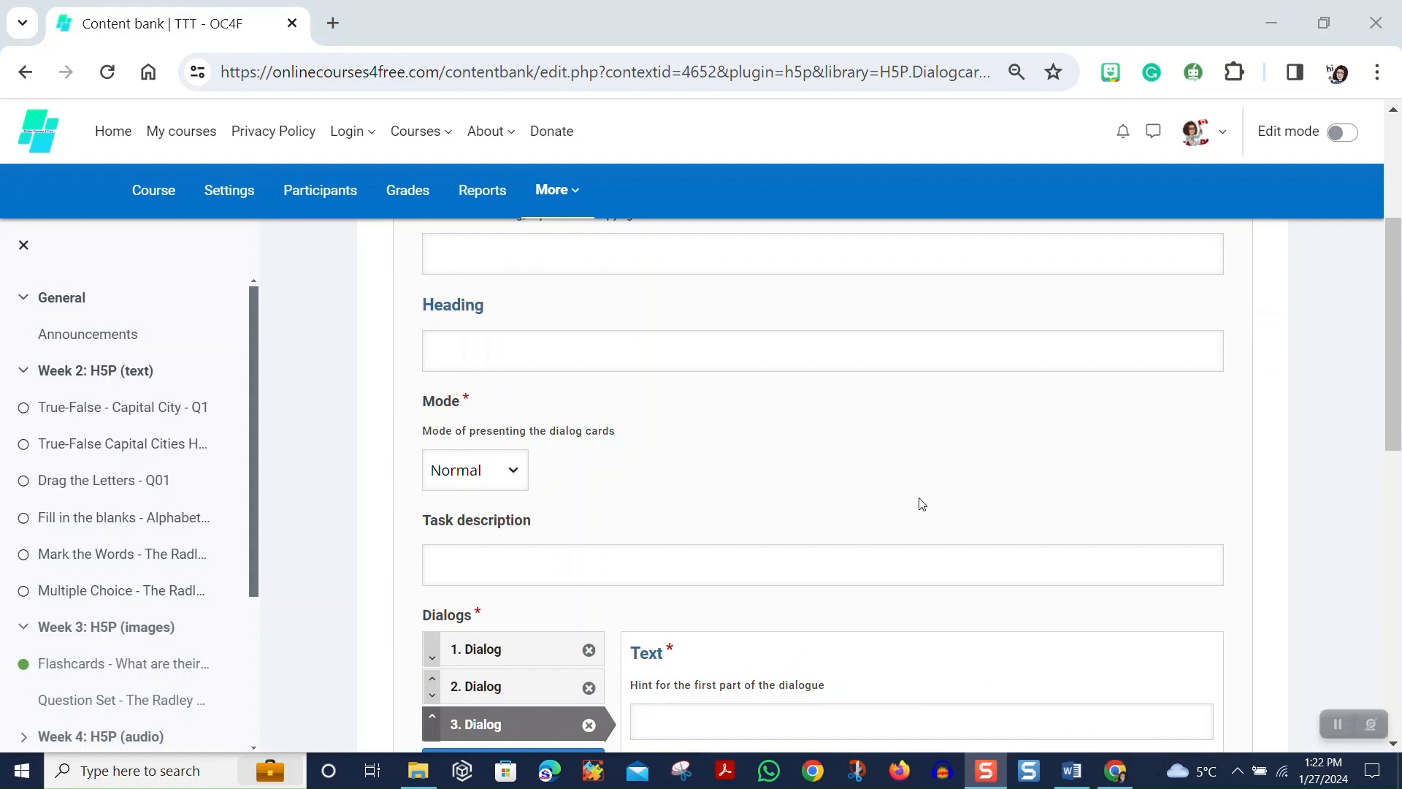
pyautogui.scroll(4, 948, 520)
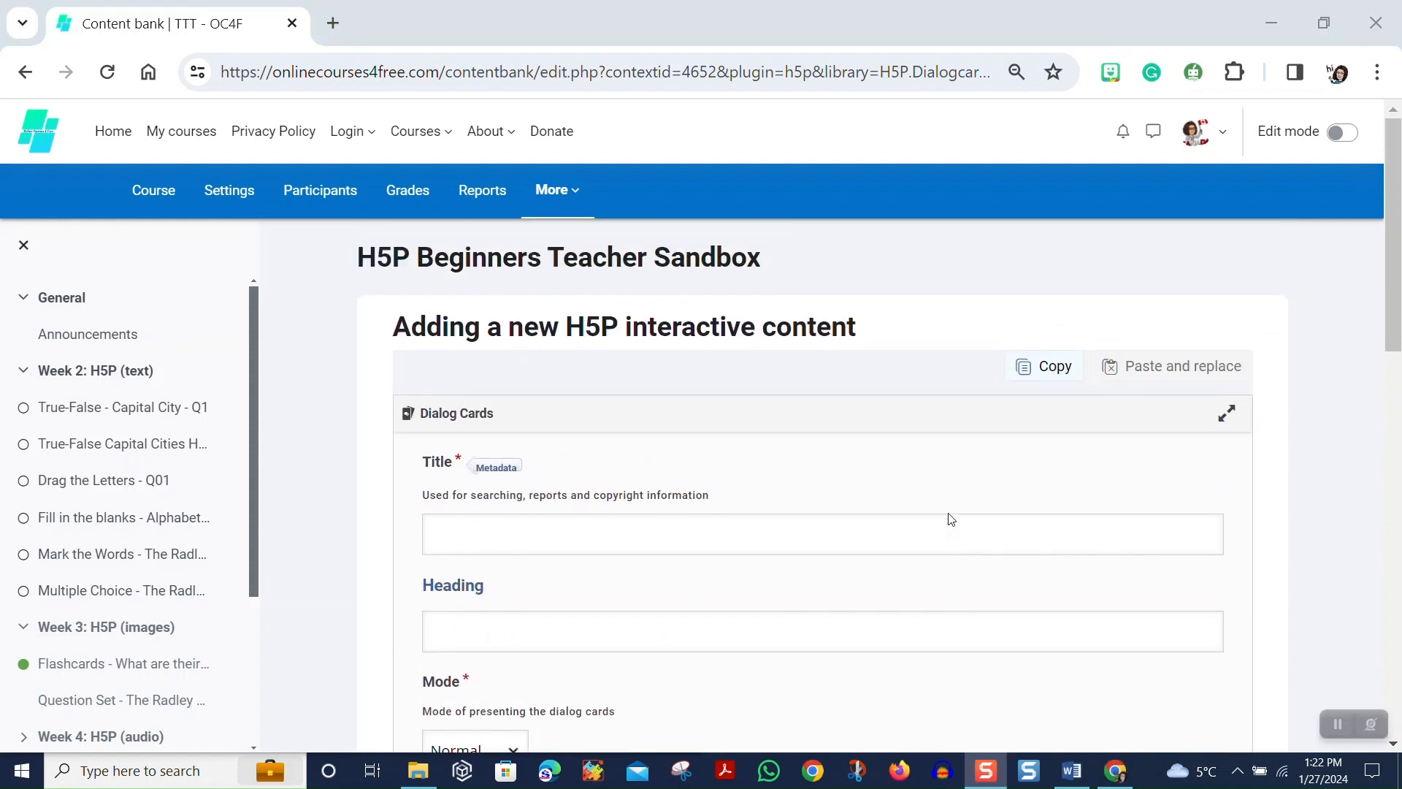
pyautogui.scroll(-15, 705, 390)
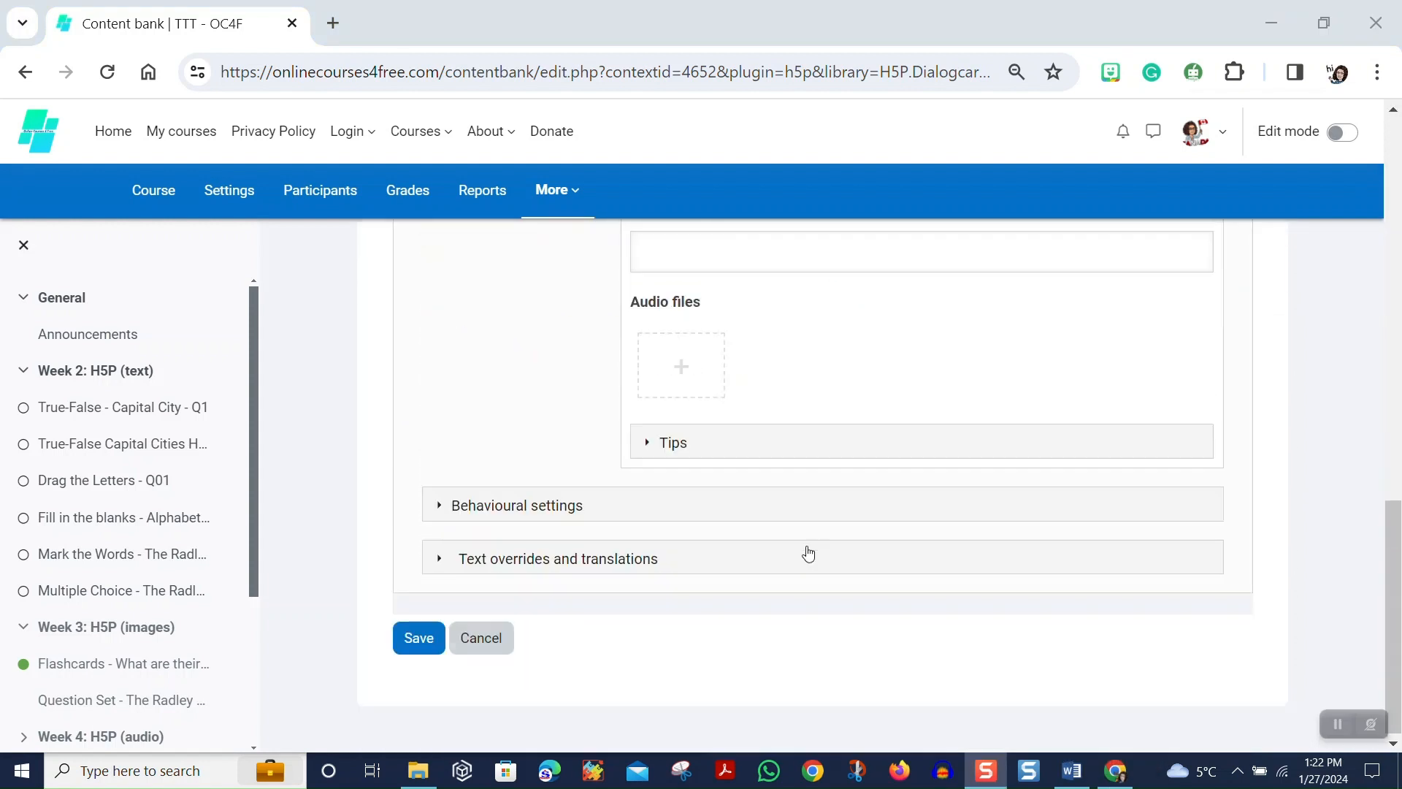
pyautogui.click(409, 637)
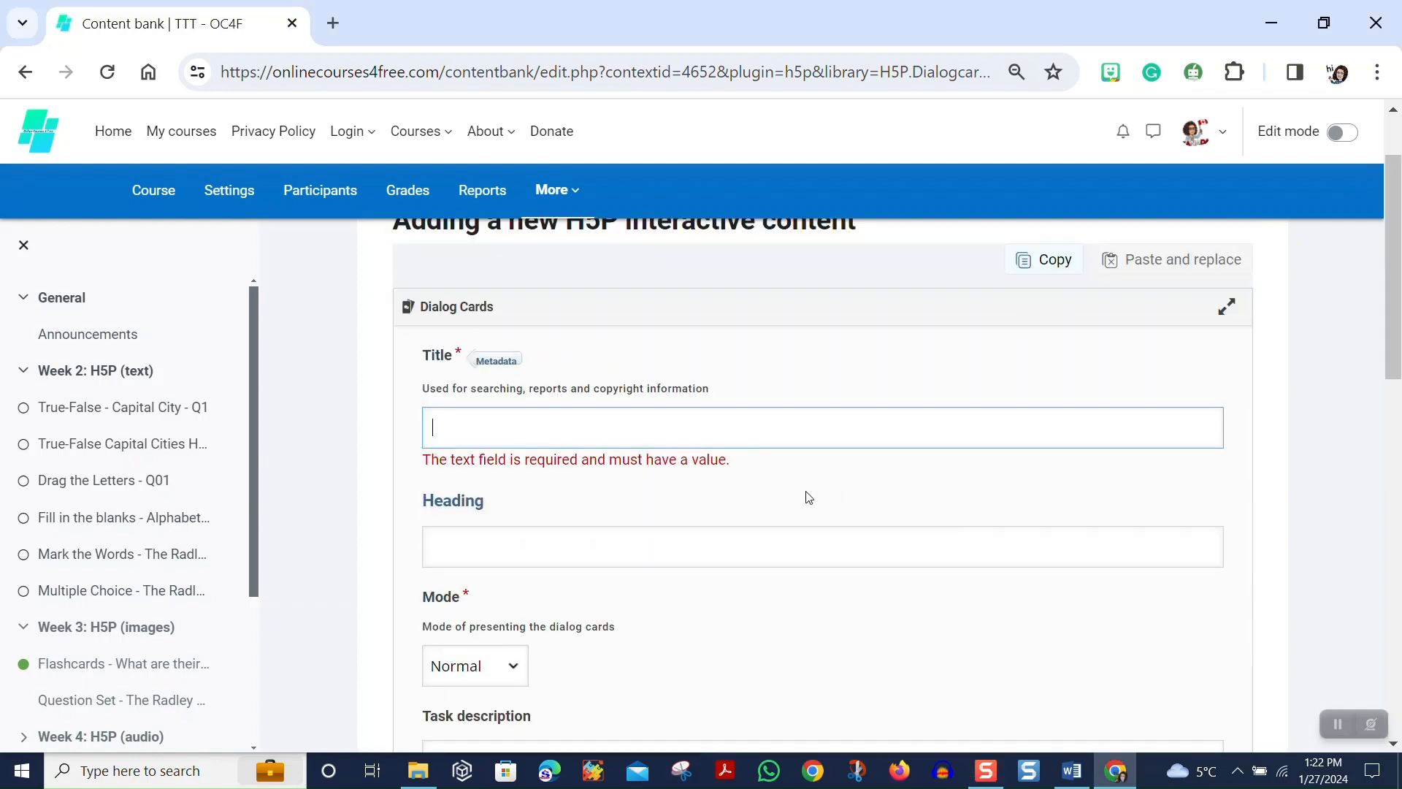
pyautogui.scroll(-12, 759, 518)
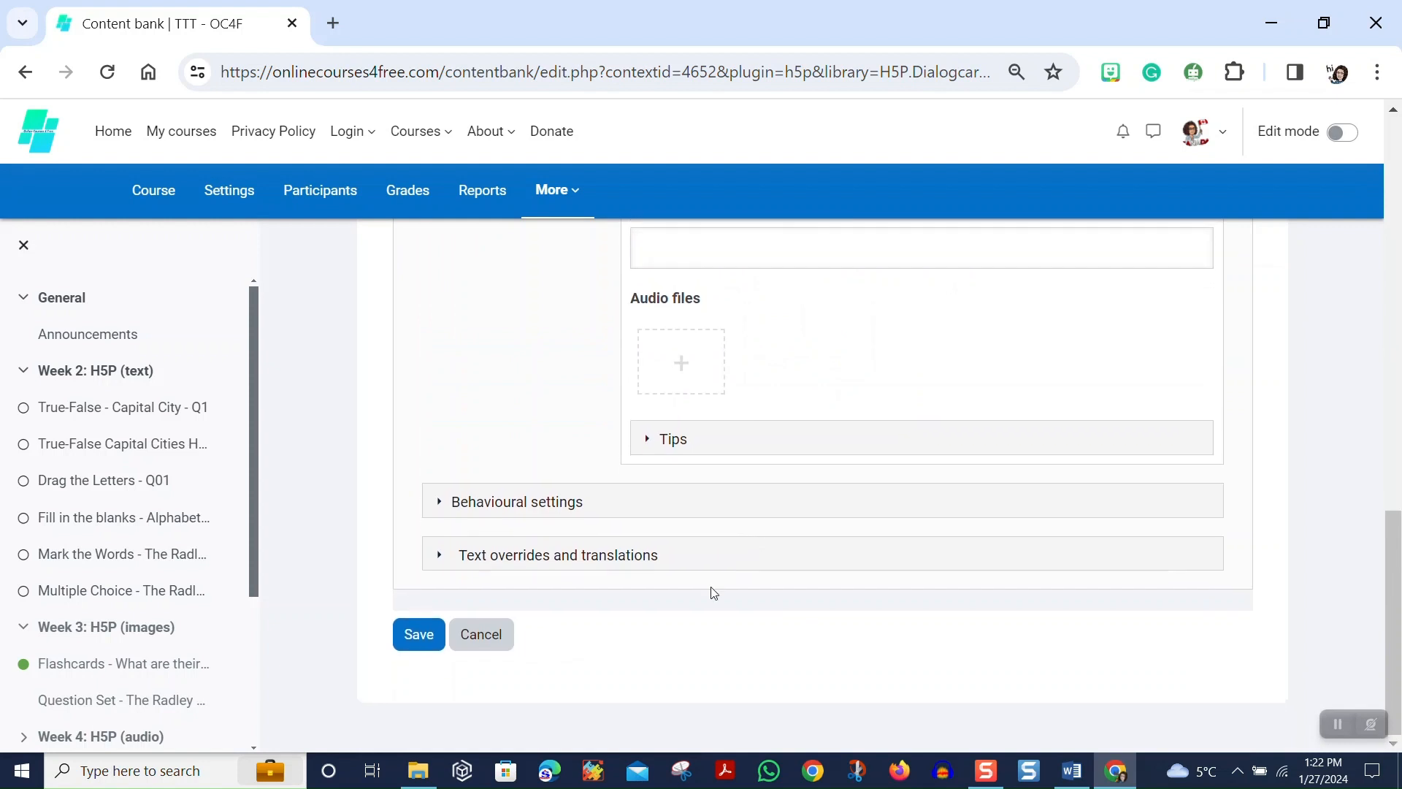
pyautogui.click(503, 645)
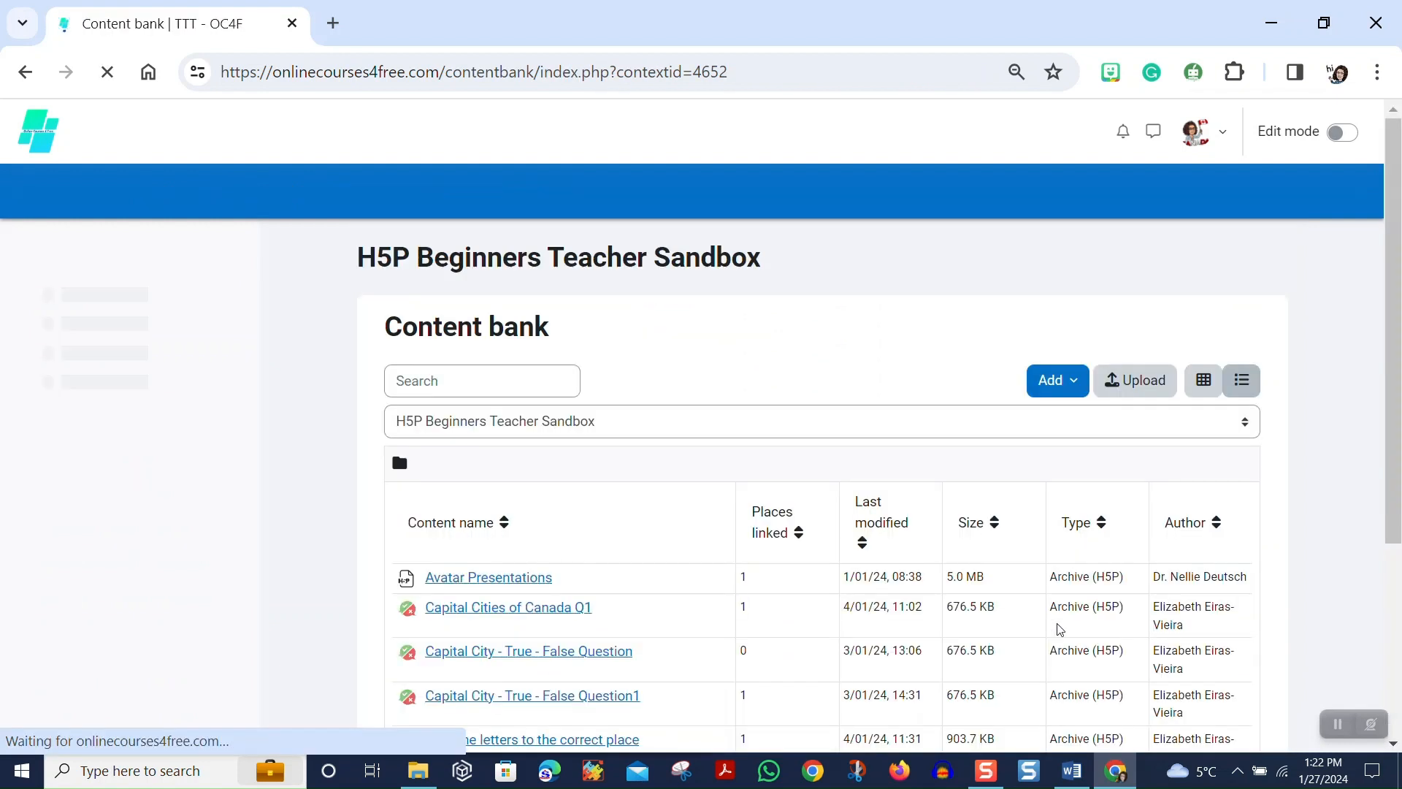
# Open The Radley Family Vocabulary from the content bank and look over its first dialog card.
pyautogui.scroll(-4, 694, 438)
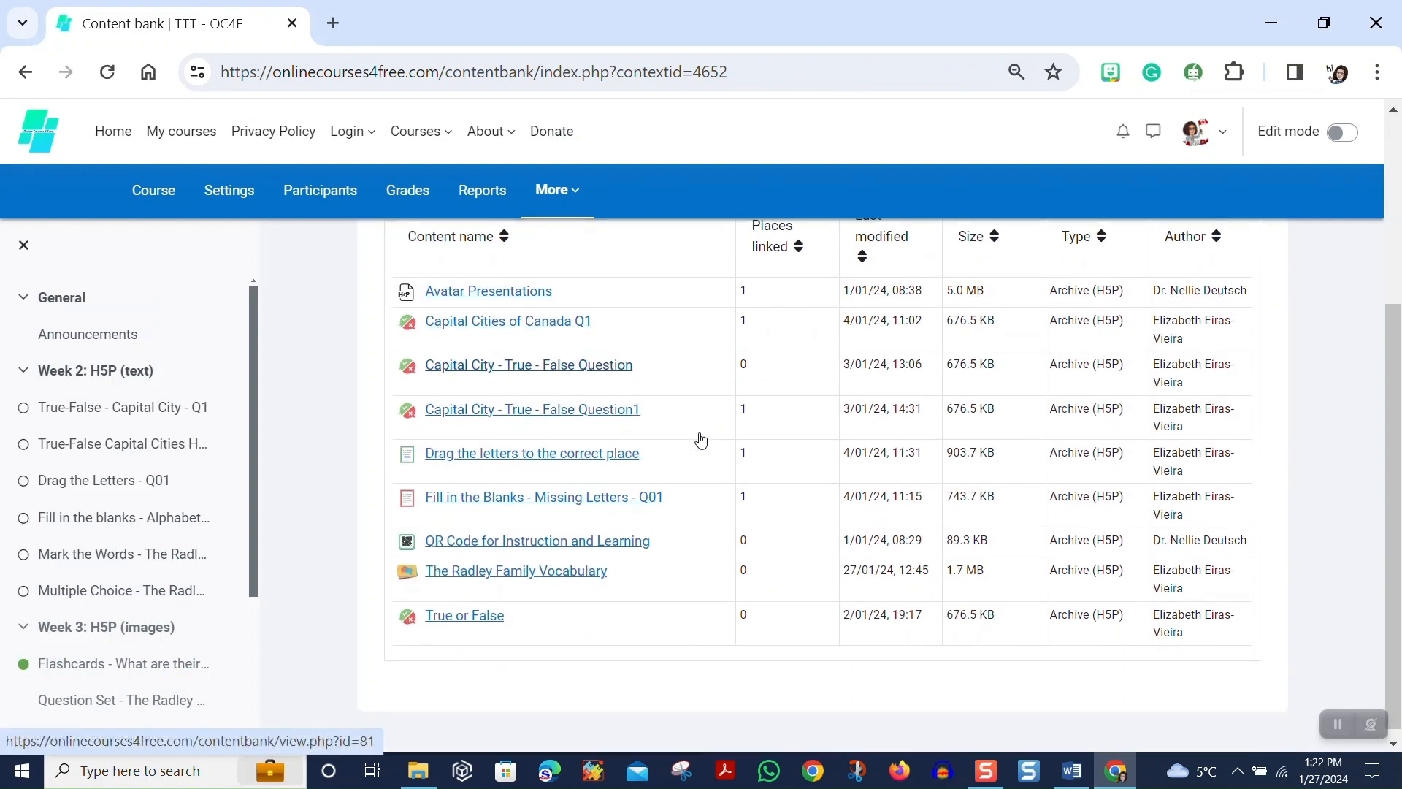
pyautogui.click(497, 567)
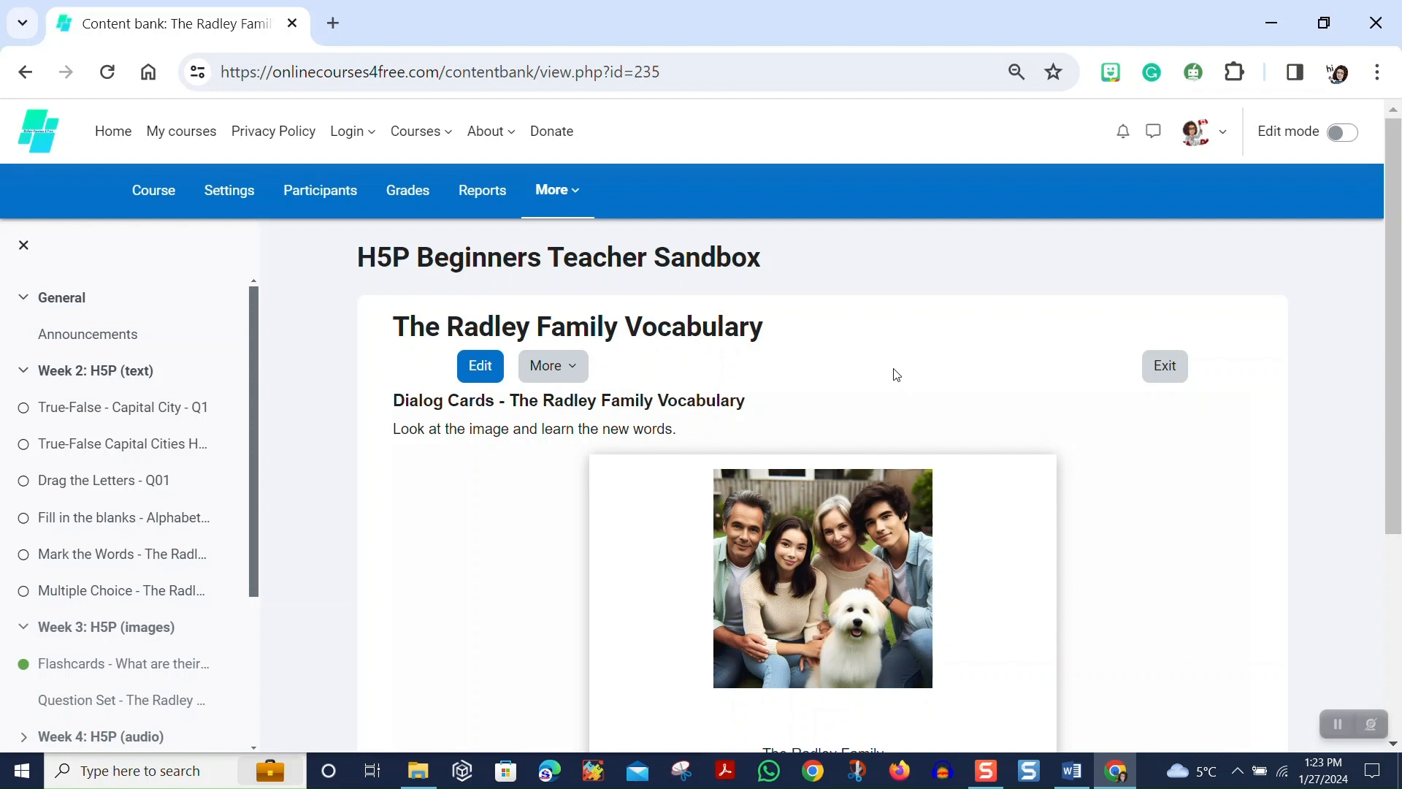
pyautogui.scroll(-3, 897, 374)
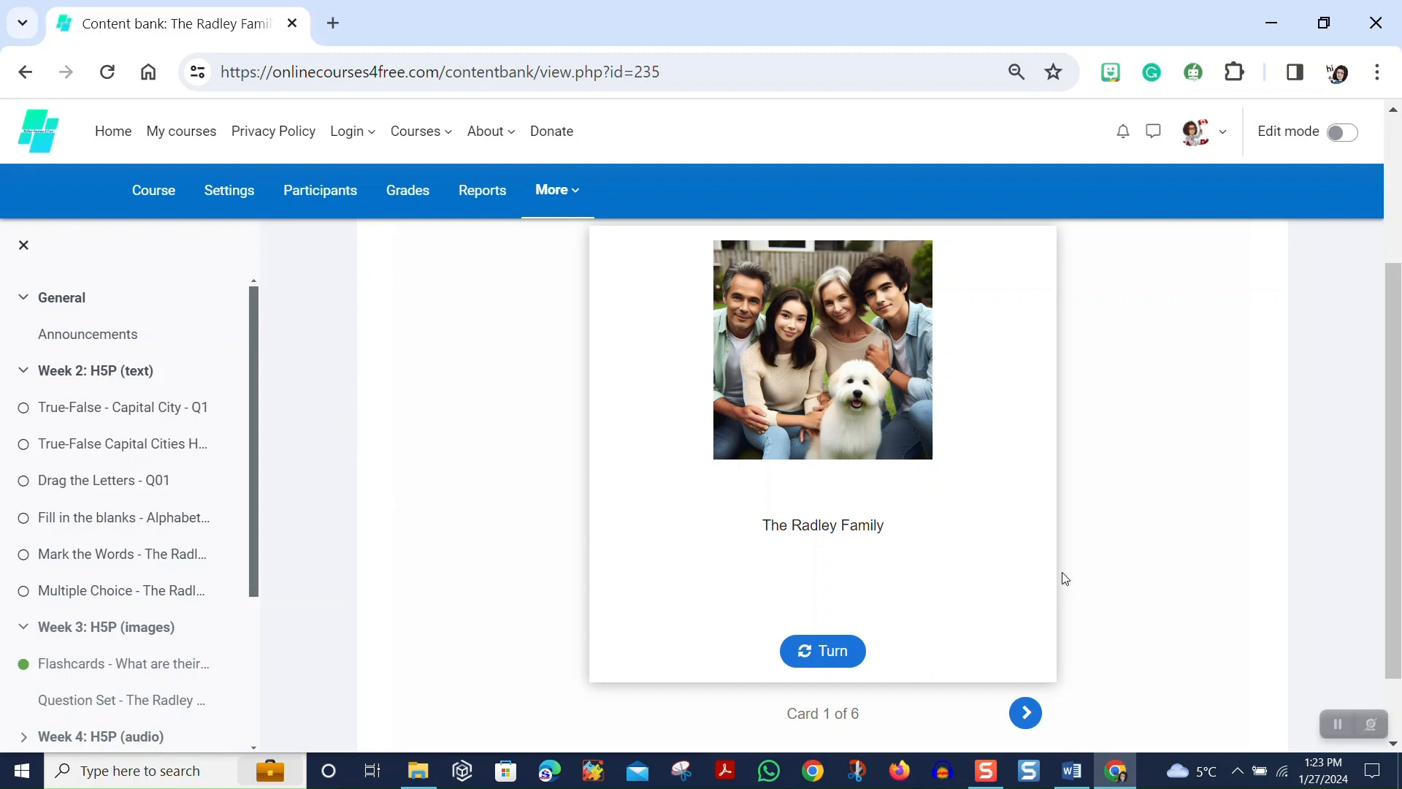
pyautogui.scroll(3, 1063, 578)
pyautogui.scroll(-2, 1065, 581)
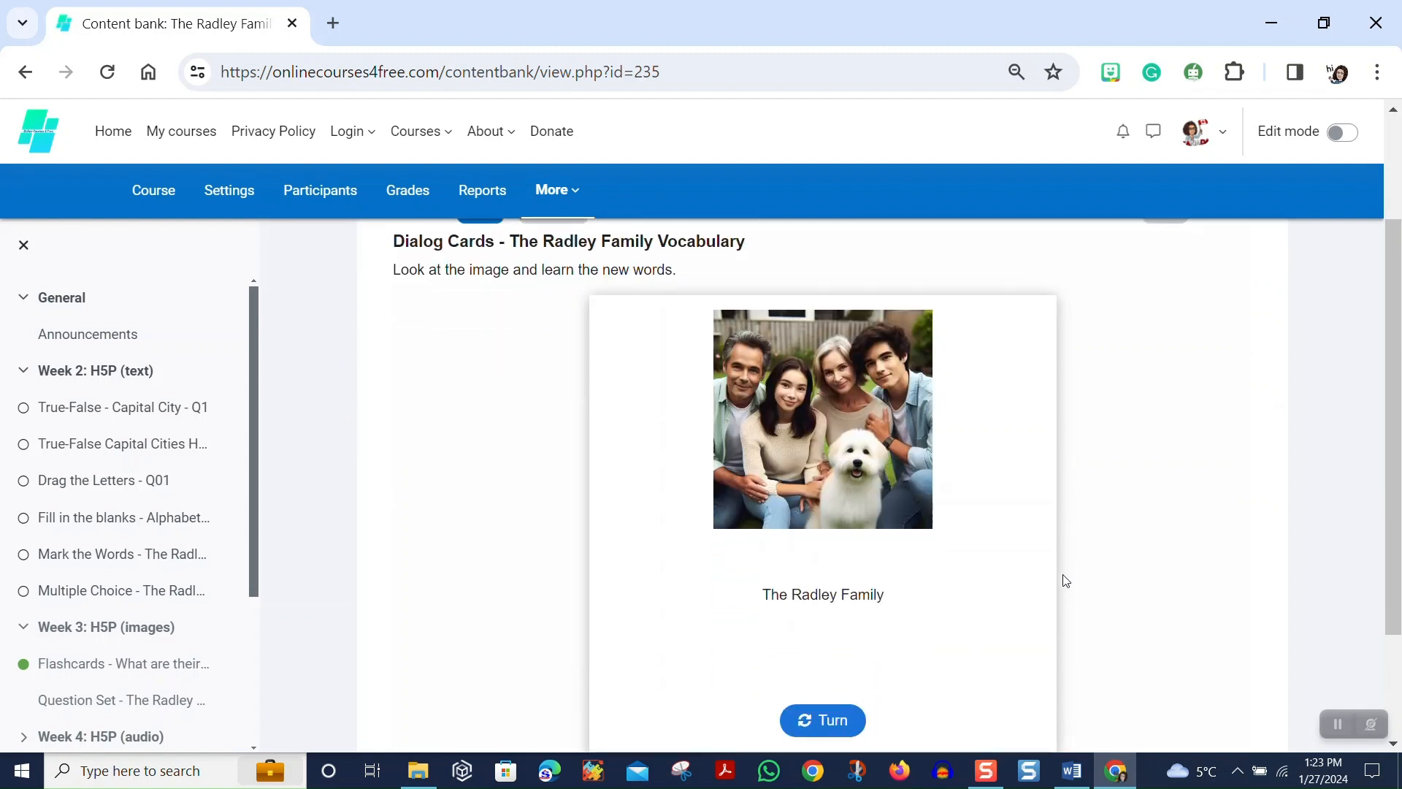
pyautogui.scroll(-2, 1065, 581)
pyautogui.scroll(4, 1062, 580)
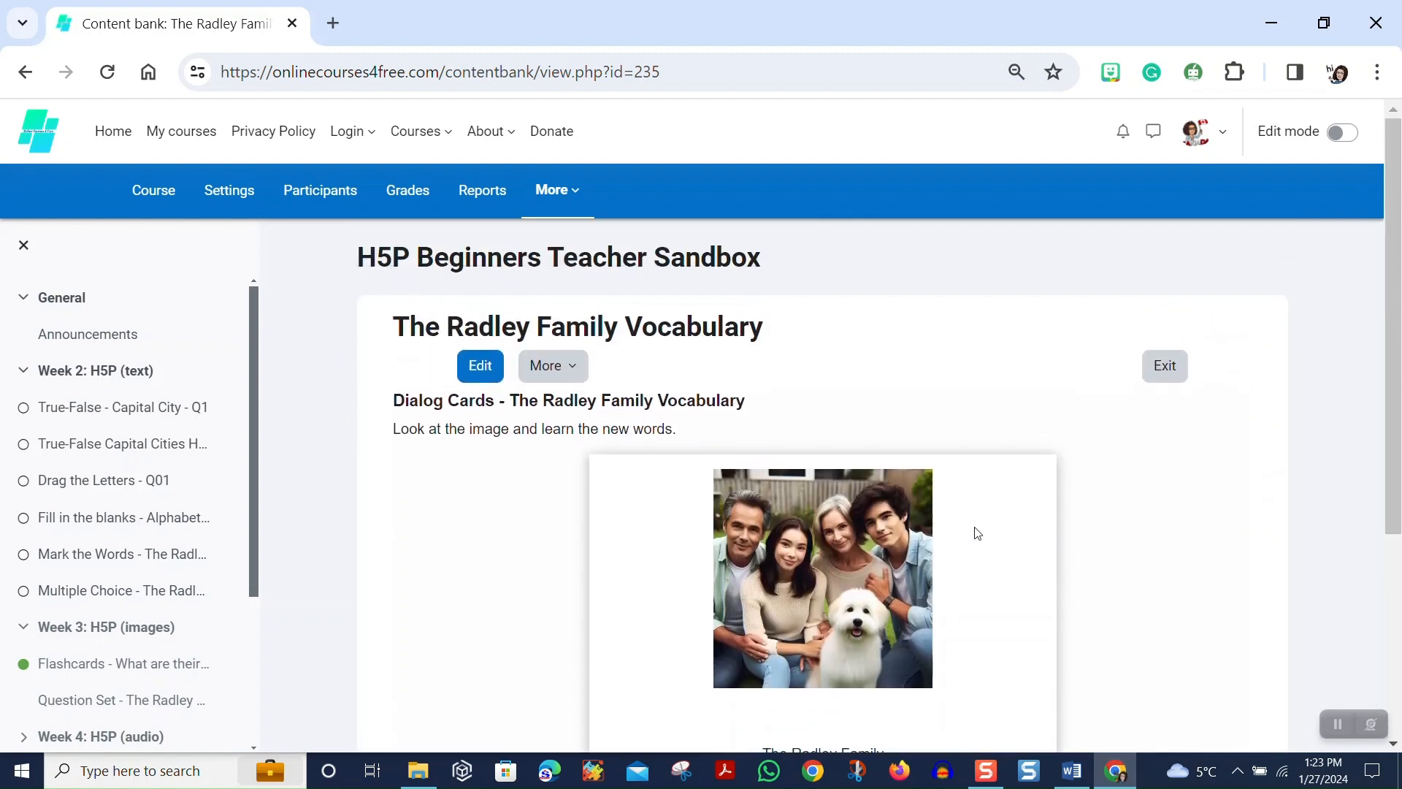
# Open The Radley Family Vocabulary for editing and review its title, heading, mode options, task description and first dialog.
pyautogui.click(480, 374)
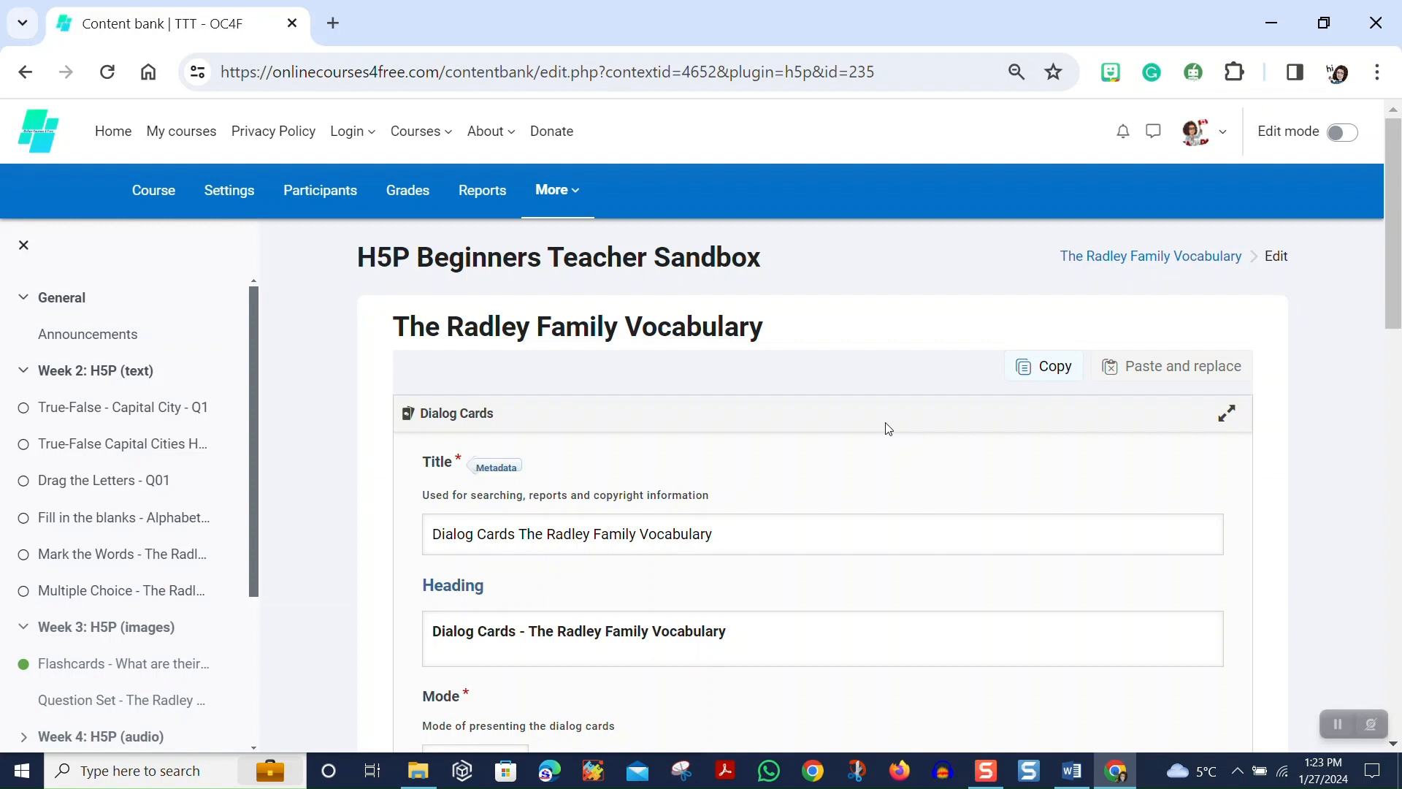
pyautogui.scroll(-1, 885, 429)
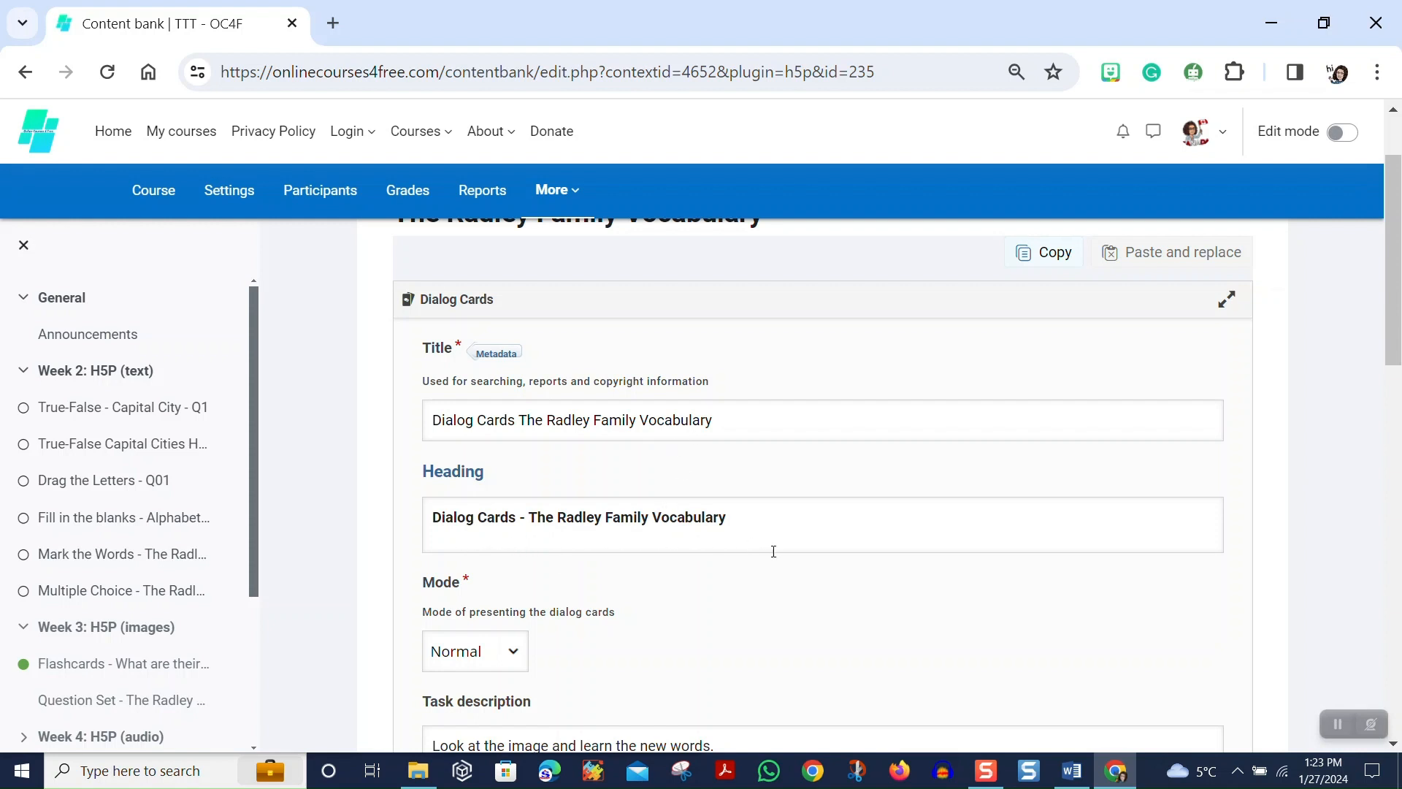
pyautogui.scroll(-3, 672, 516)
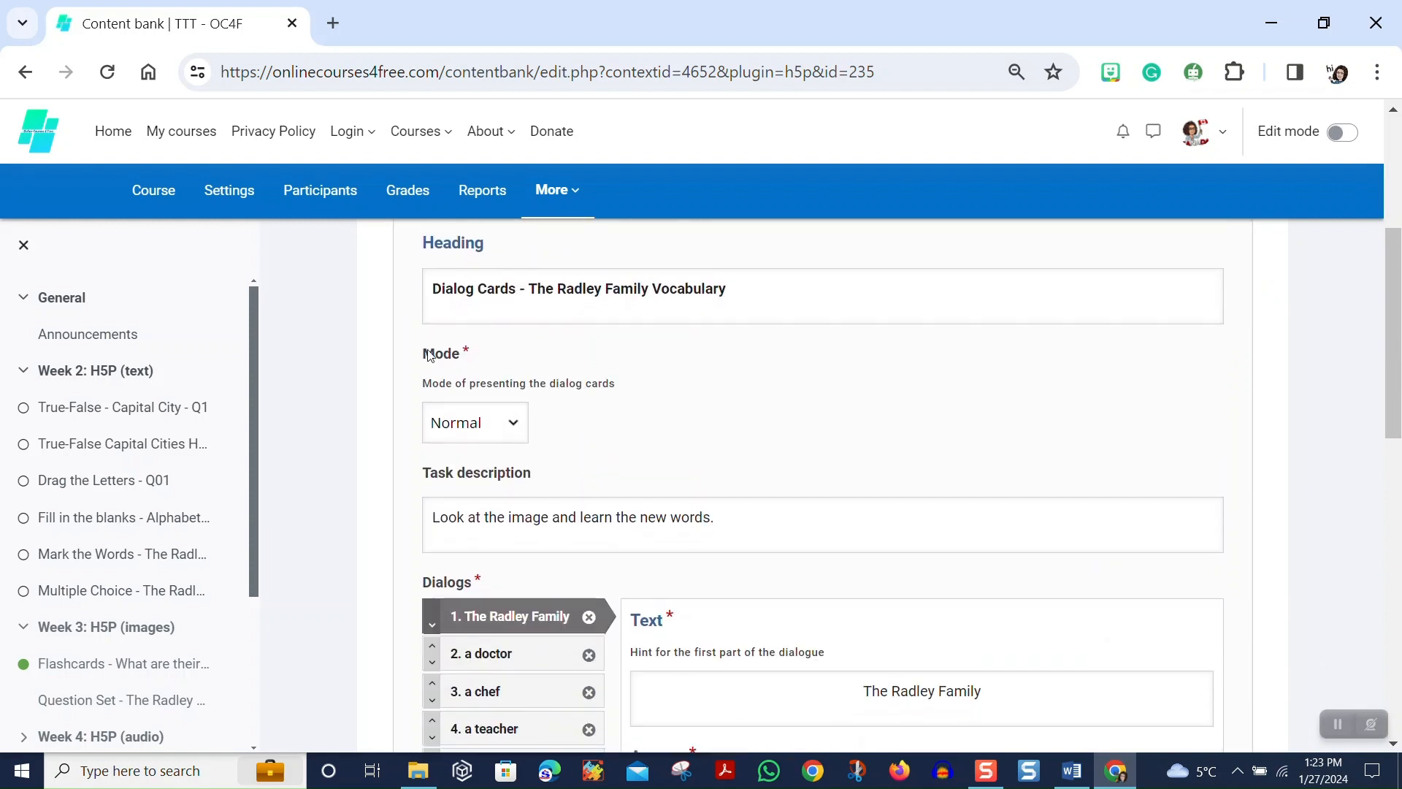
pyautogui.click(496, 435)
pyautogui.click(496, 435)
pyautogui.scroll(-2, 950, 420)
pyautogui.scroll(-2, 950, 420)
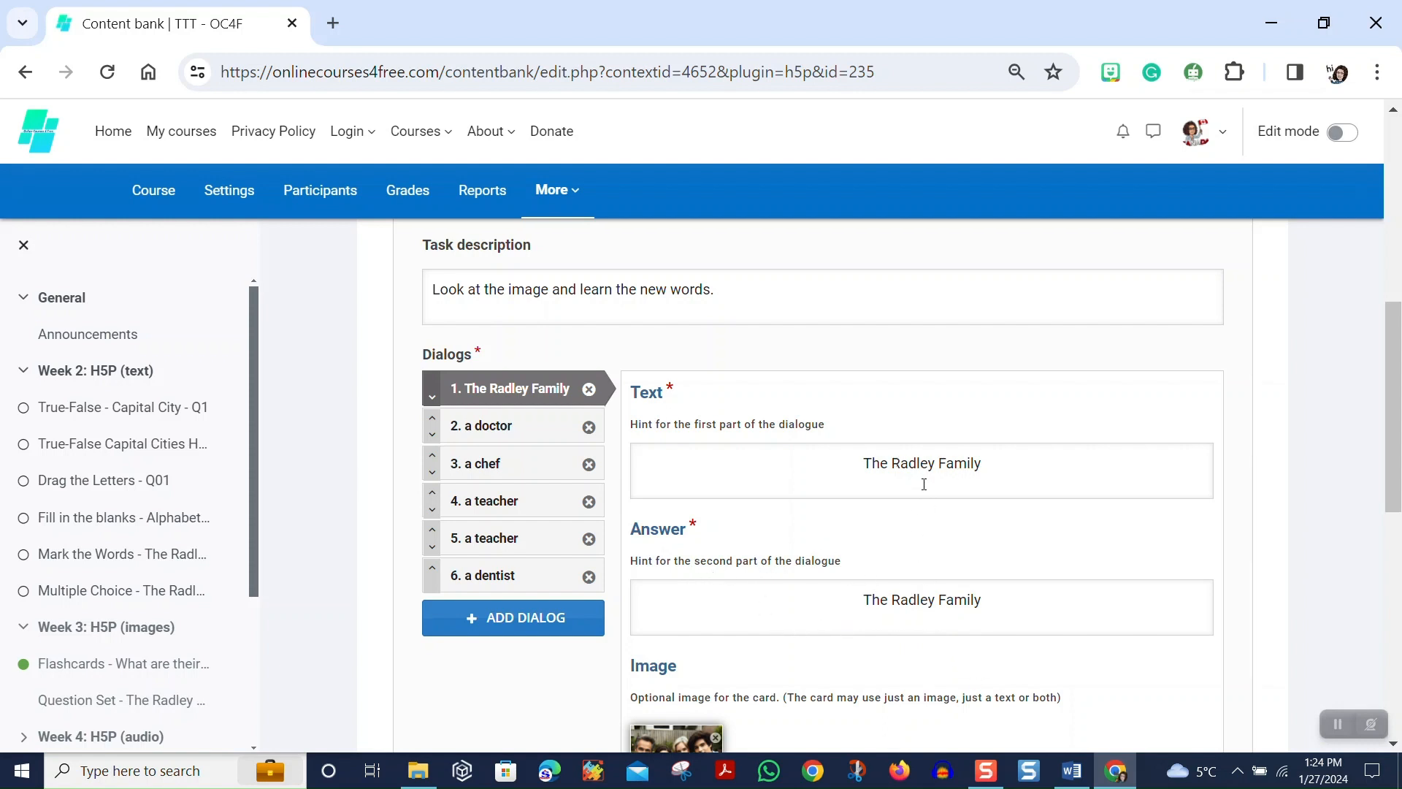
pyautogui.scroll(-3, 924, 484)
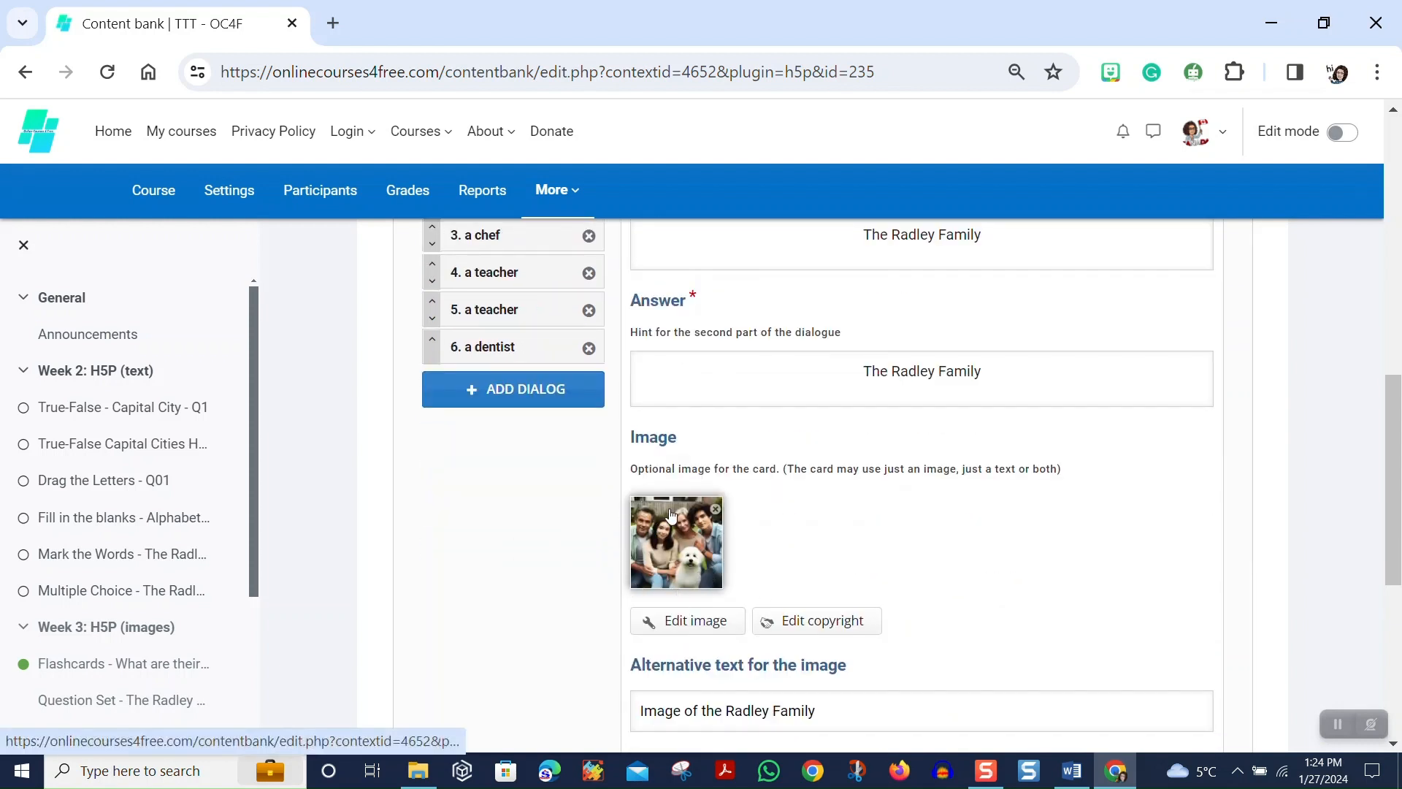
# Examine the first dialog's image copyright details, alternative text, audio files and tips fields, and the settings sections below them.
pyautogui.click(825, 628)
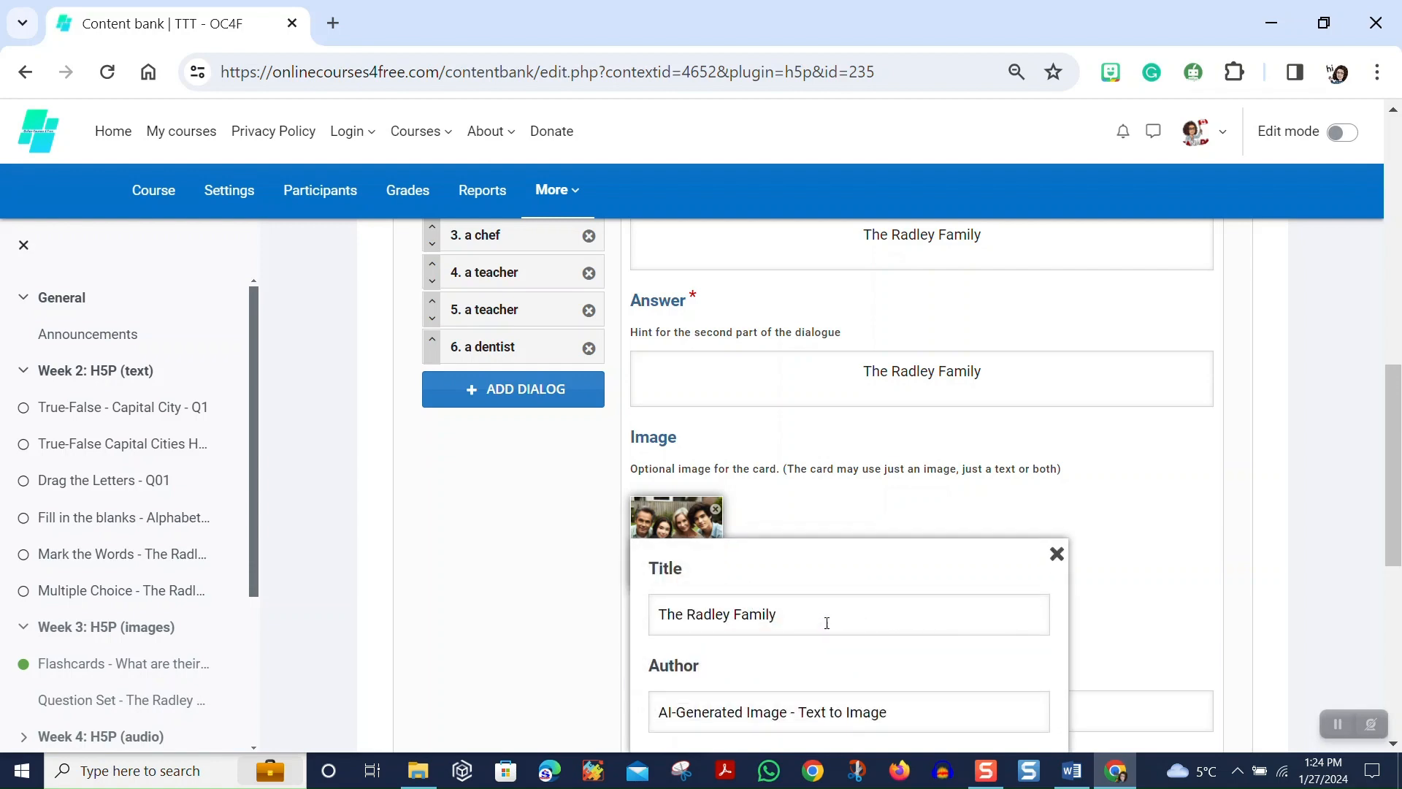
pyautogui.scroll(-5, 1198, 426)
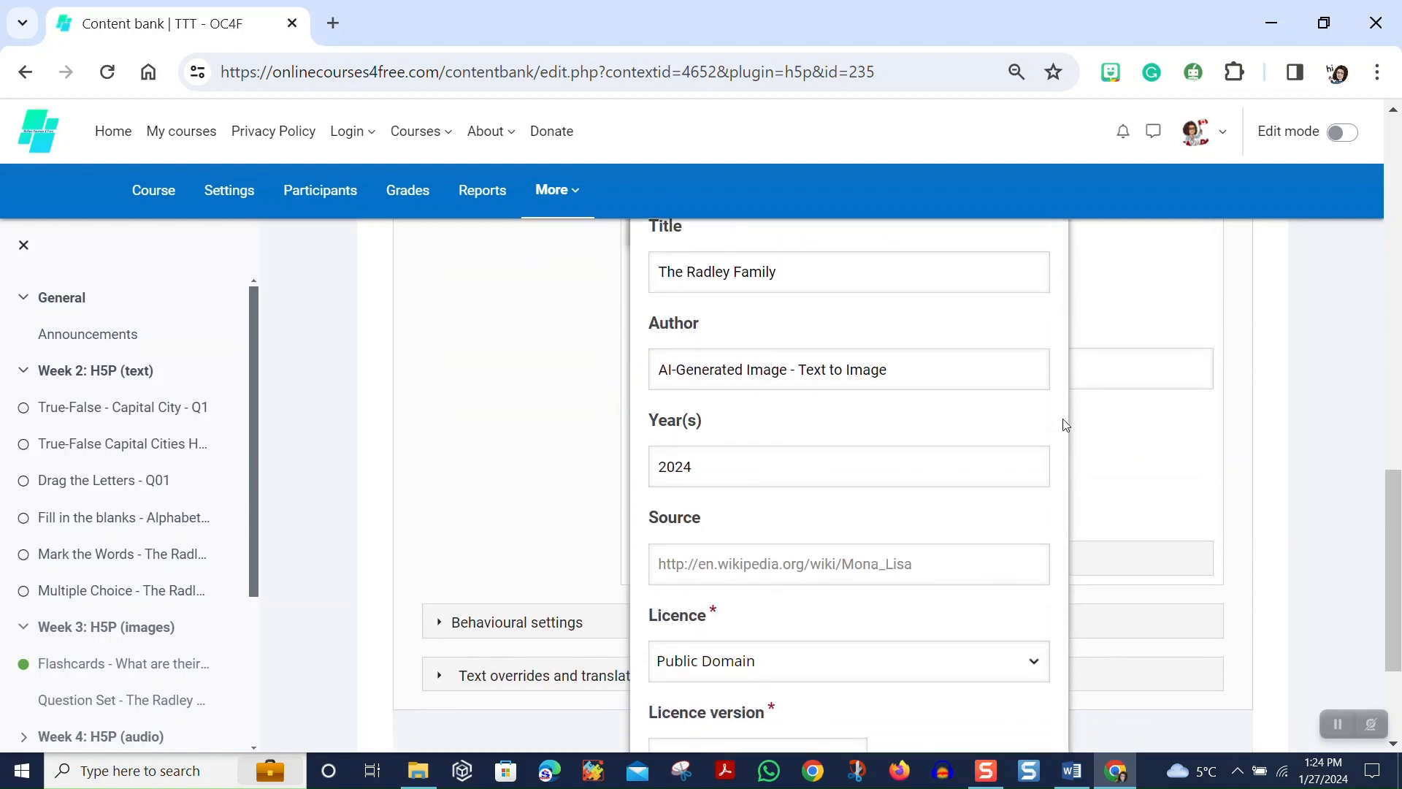
pyautogui.scroll(-3, 825, 636)
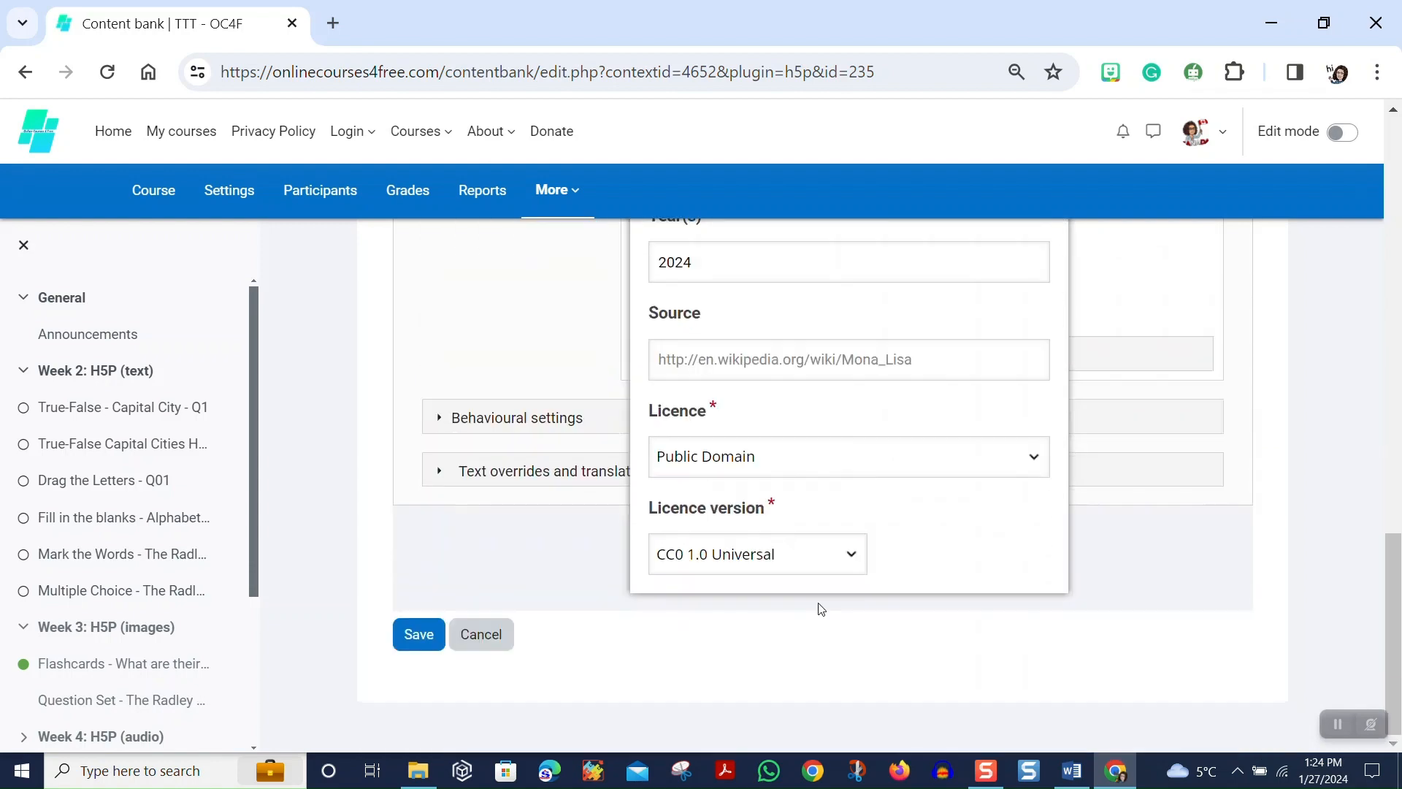
pyautogui.scroll(6, 825, 611)
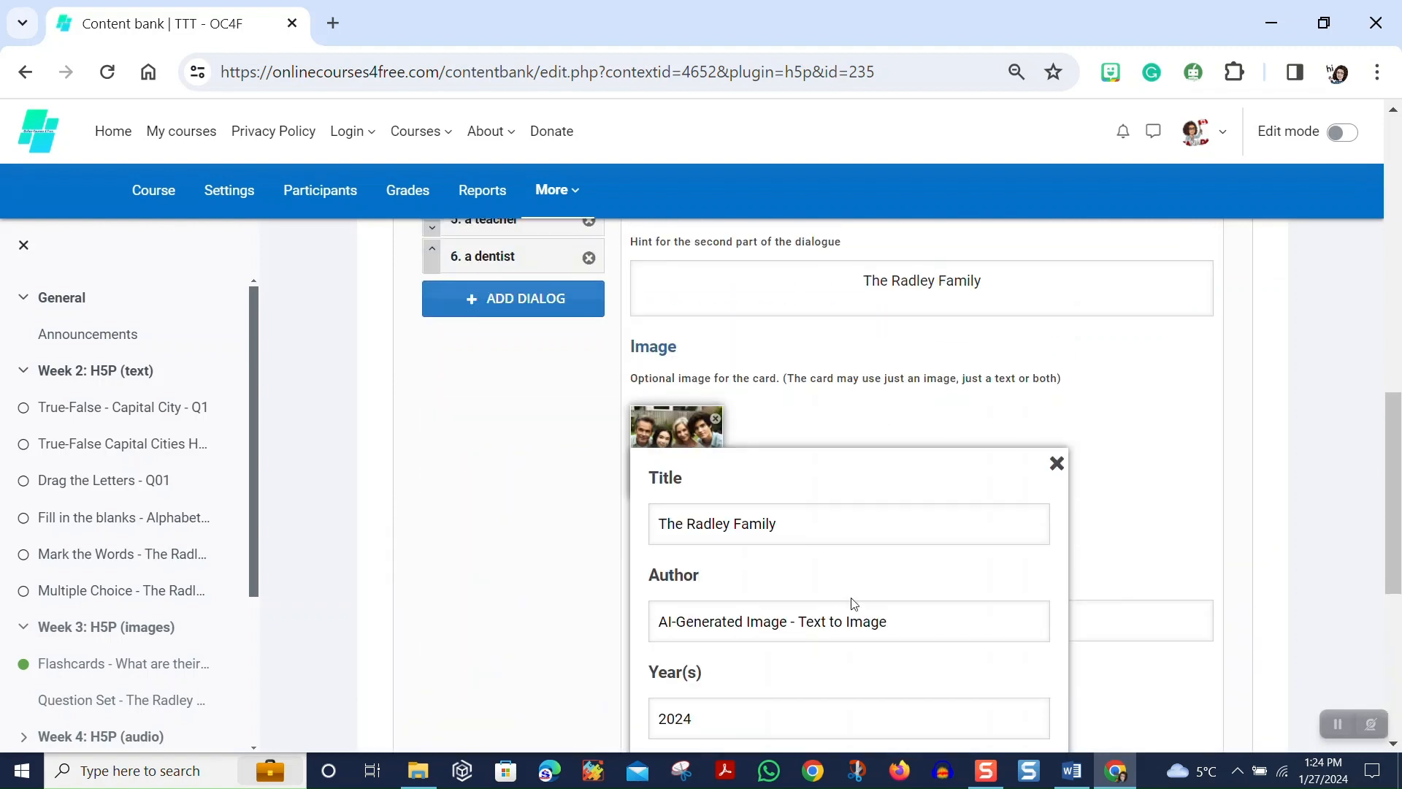
pyautogui.click(1056, 465)
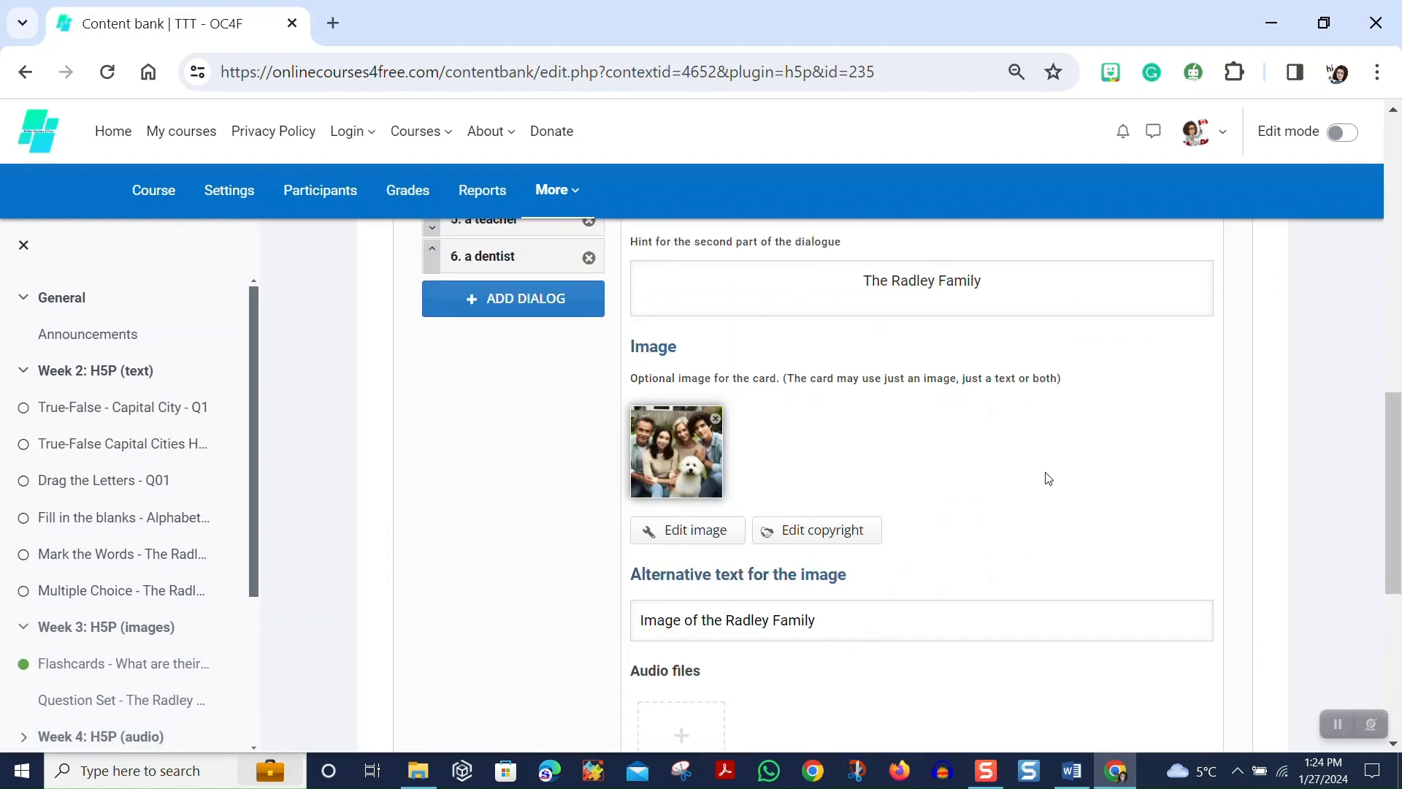
pyautogui.scroll(5, 1048, 476)
pyautogui.scroll(-2, 1046, 486)
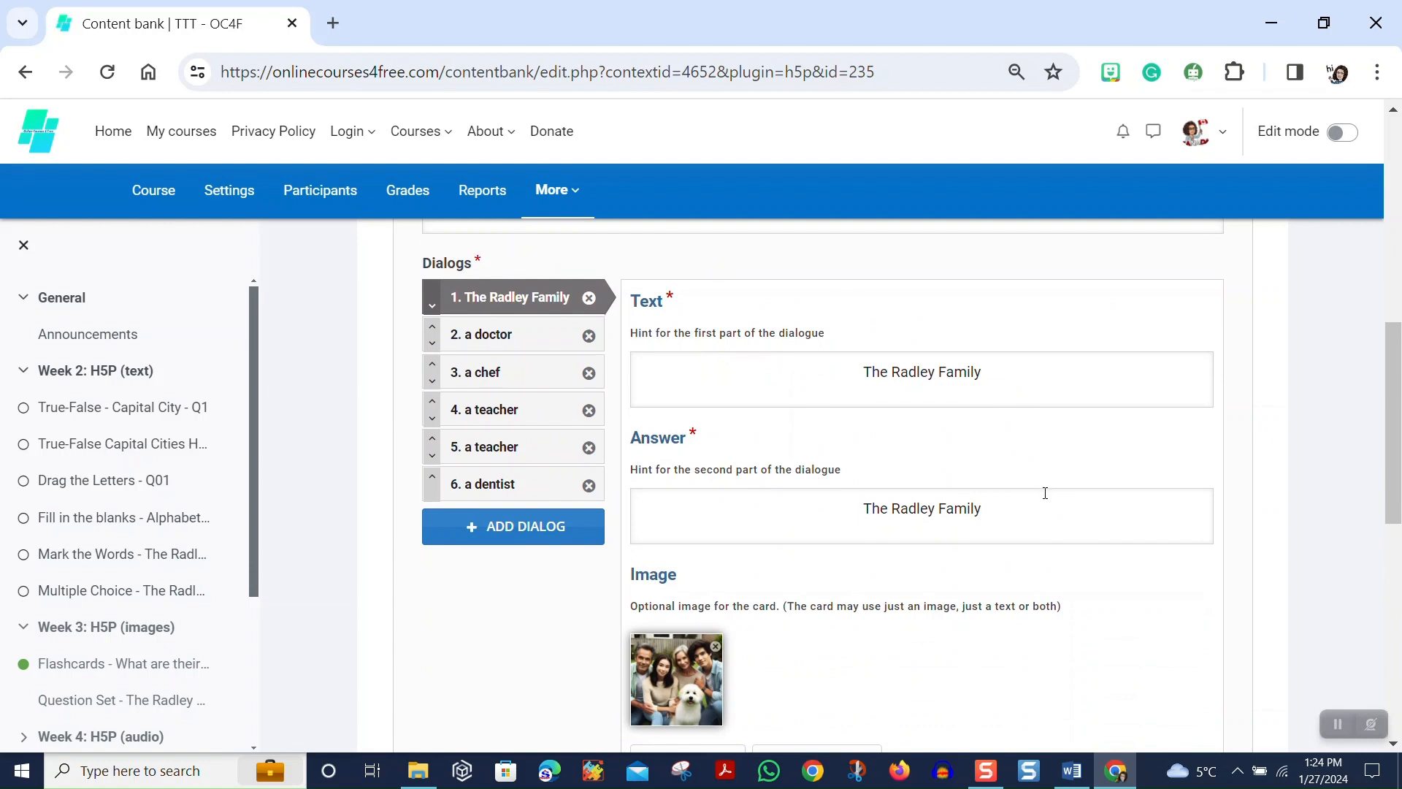
pyautogui.scroll(-6, 796, 456)
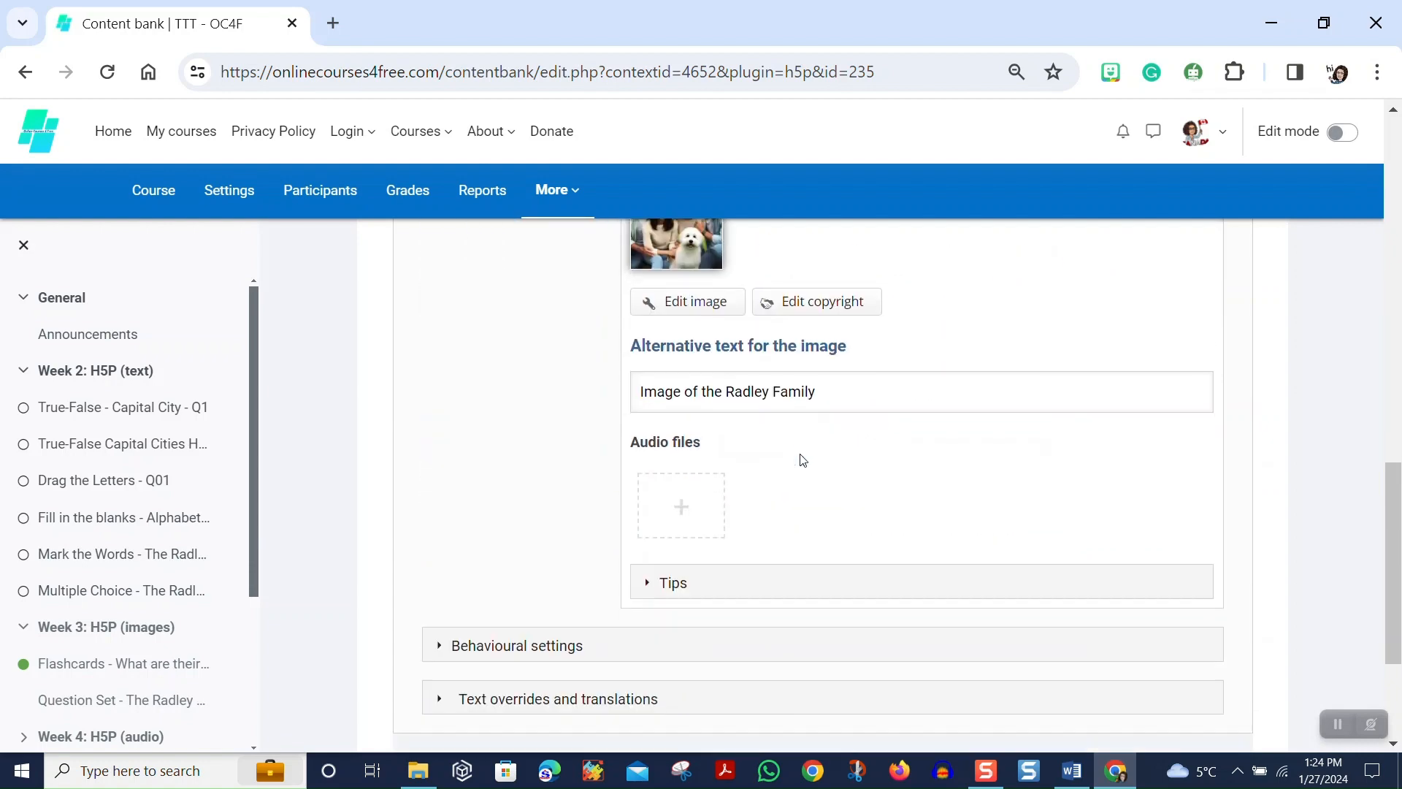
pyautogui.scroll(-3, 803, 460)
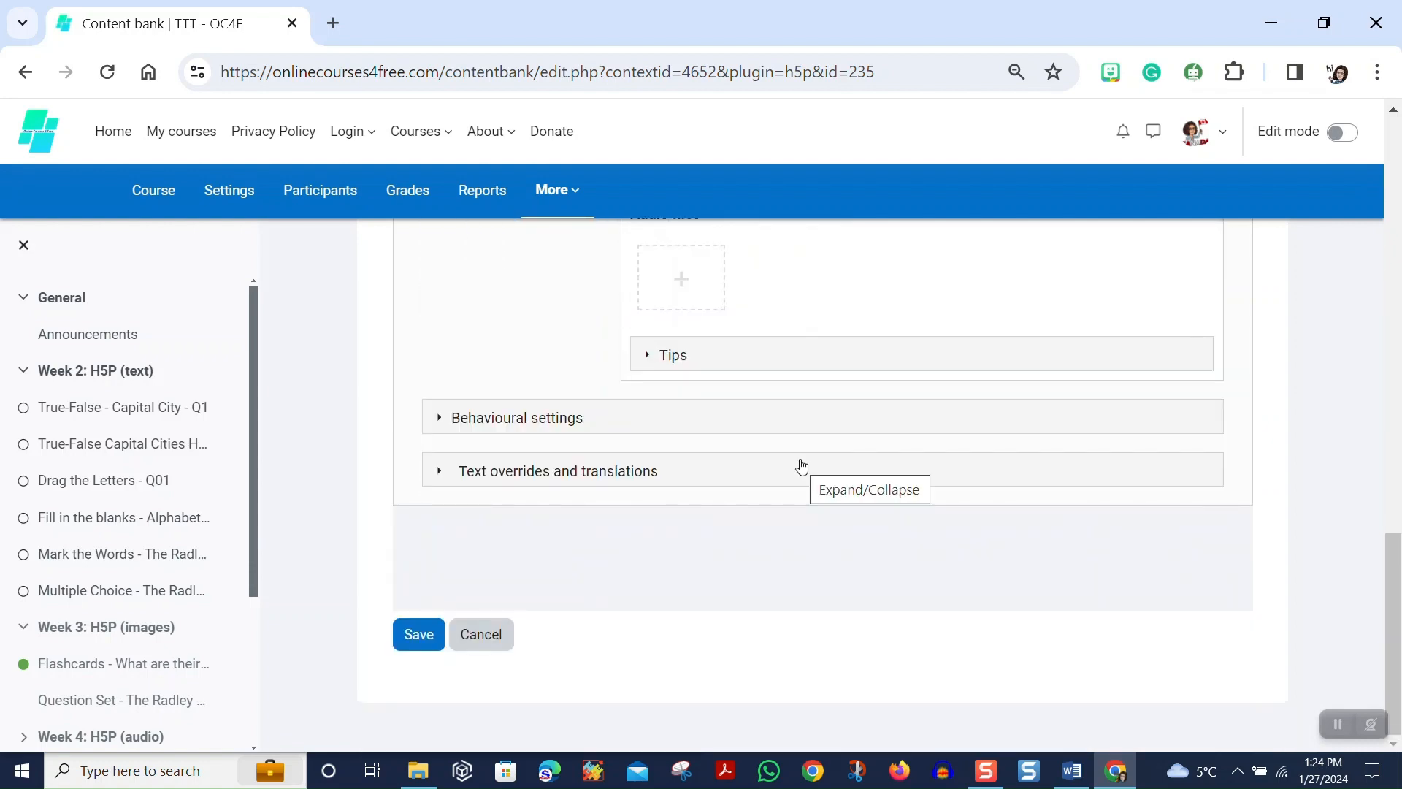
# Add a seventh dialog to The Radley Family Vocabulary and enter "a police officer" as its text.
pyautogui.scroll(8, 801, 465)
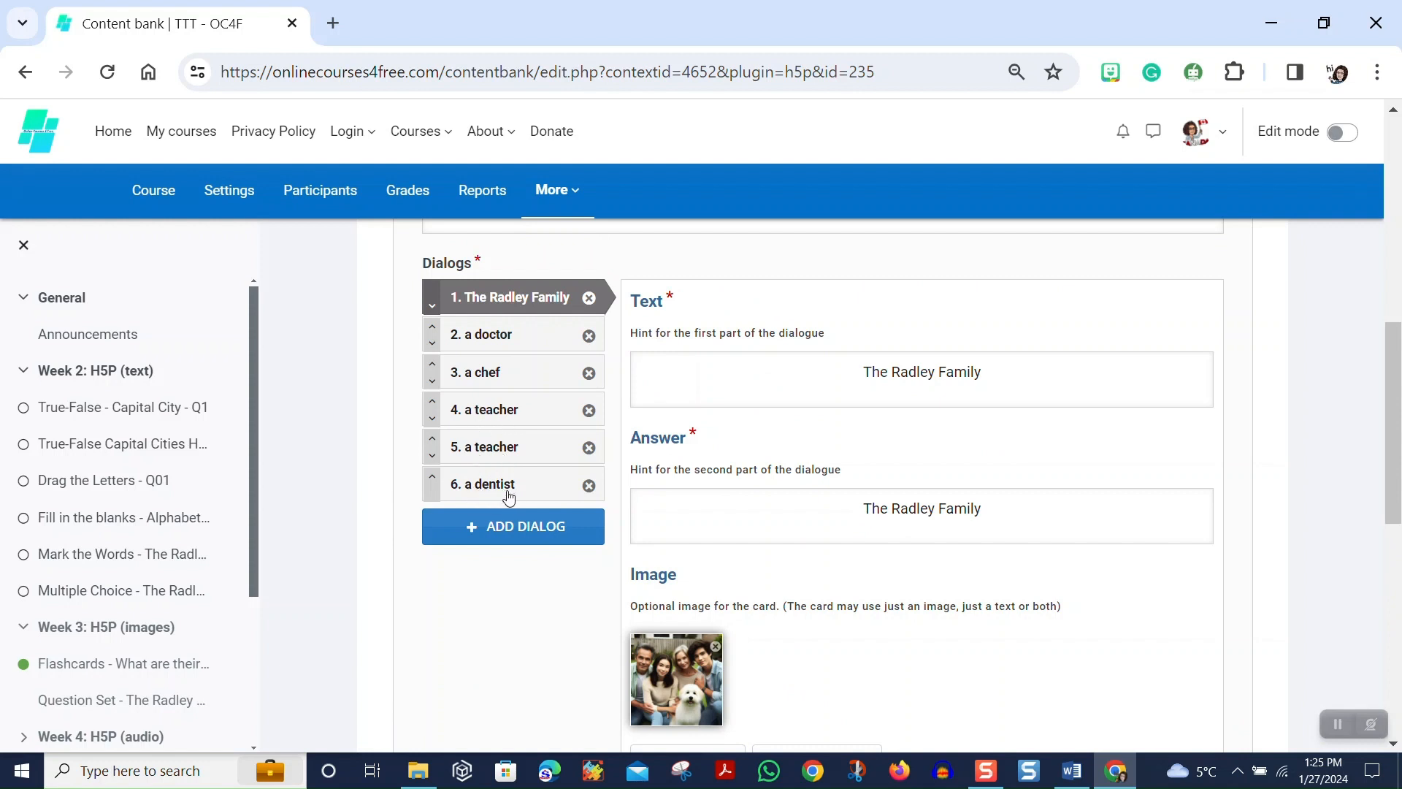
pyautogui.click(527, 539)
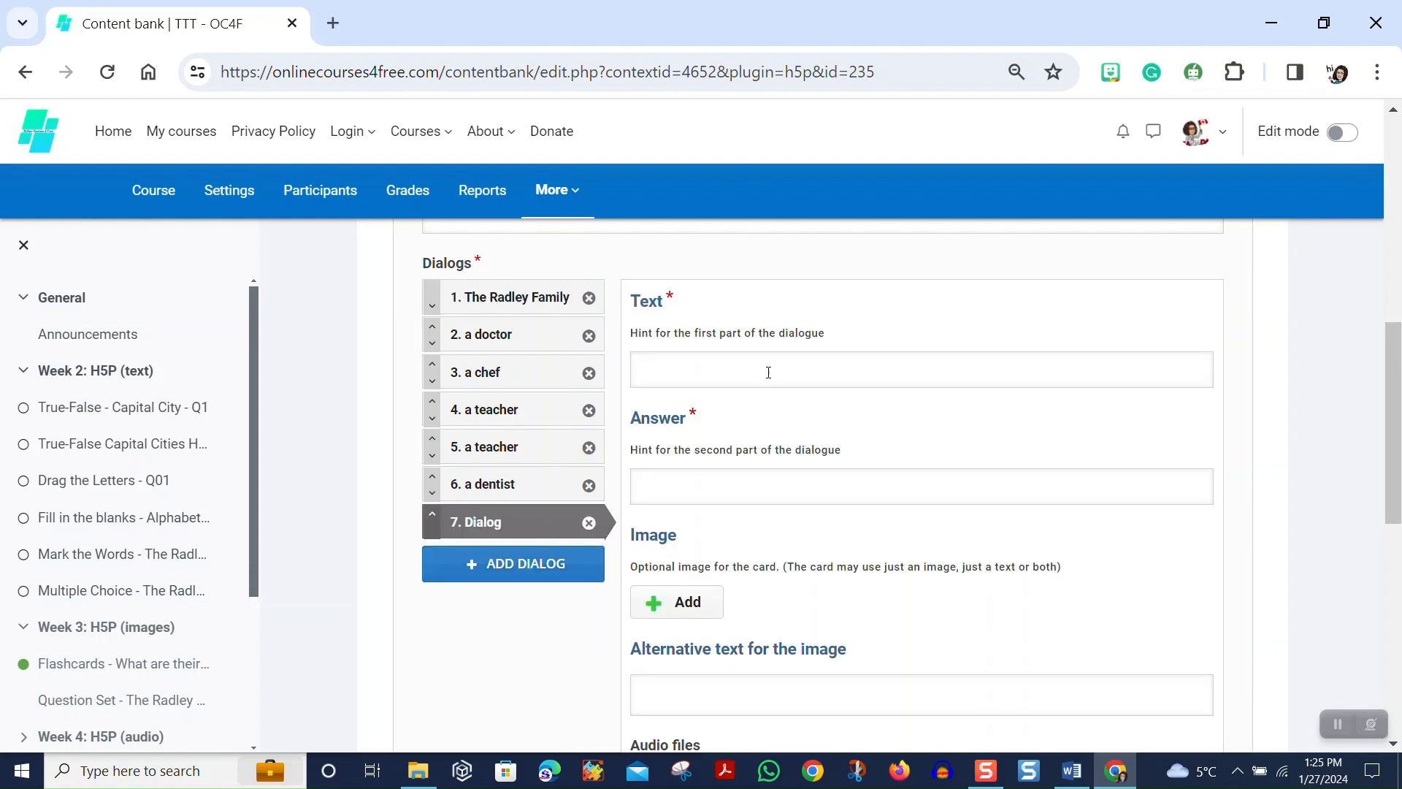
pyautogui.scroll(6, 776, 394)
pyautogui.scroll(-6, 778, 414)
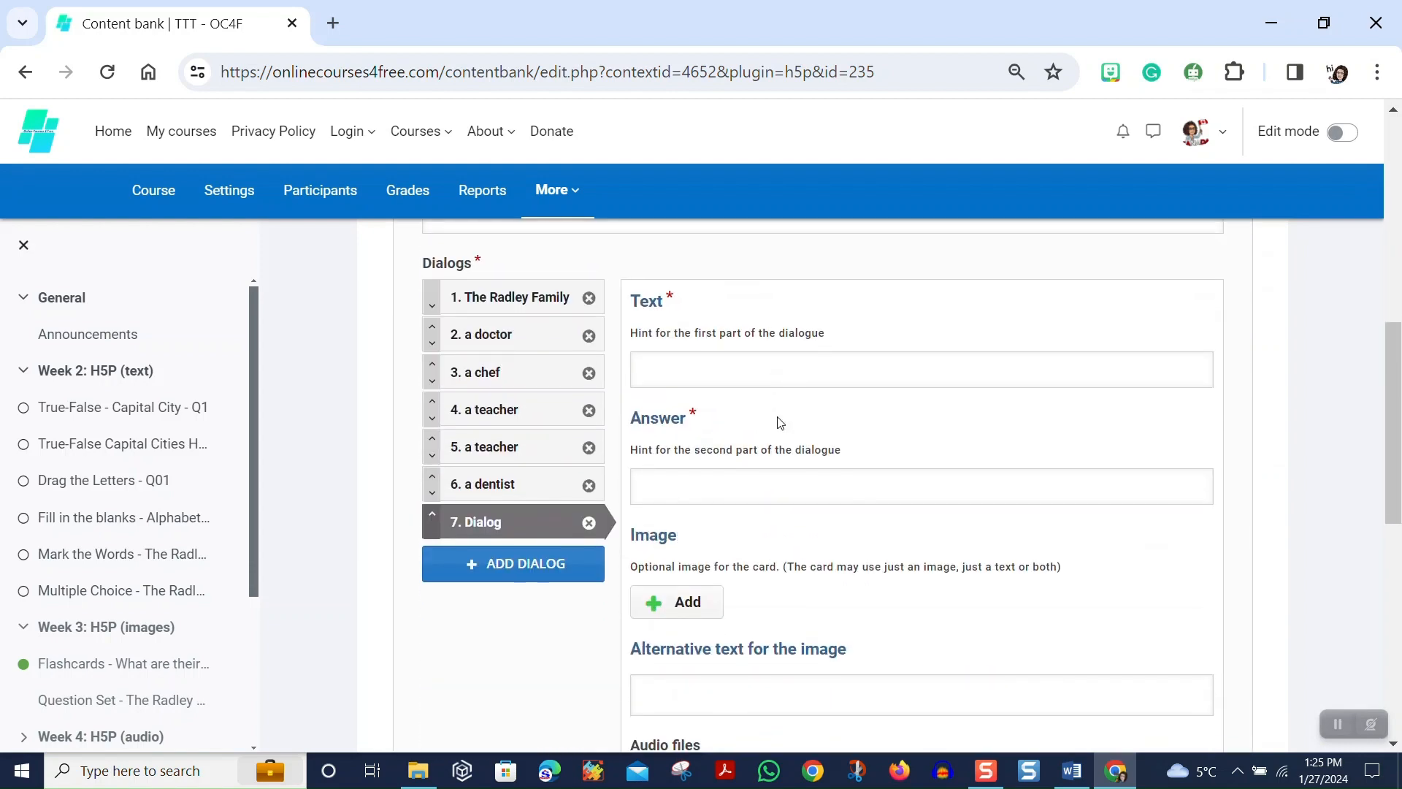
pyautogui.click(741, 369)
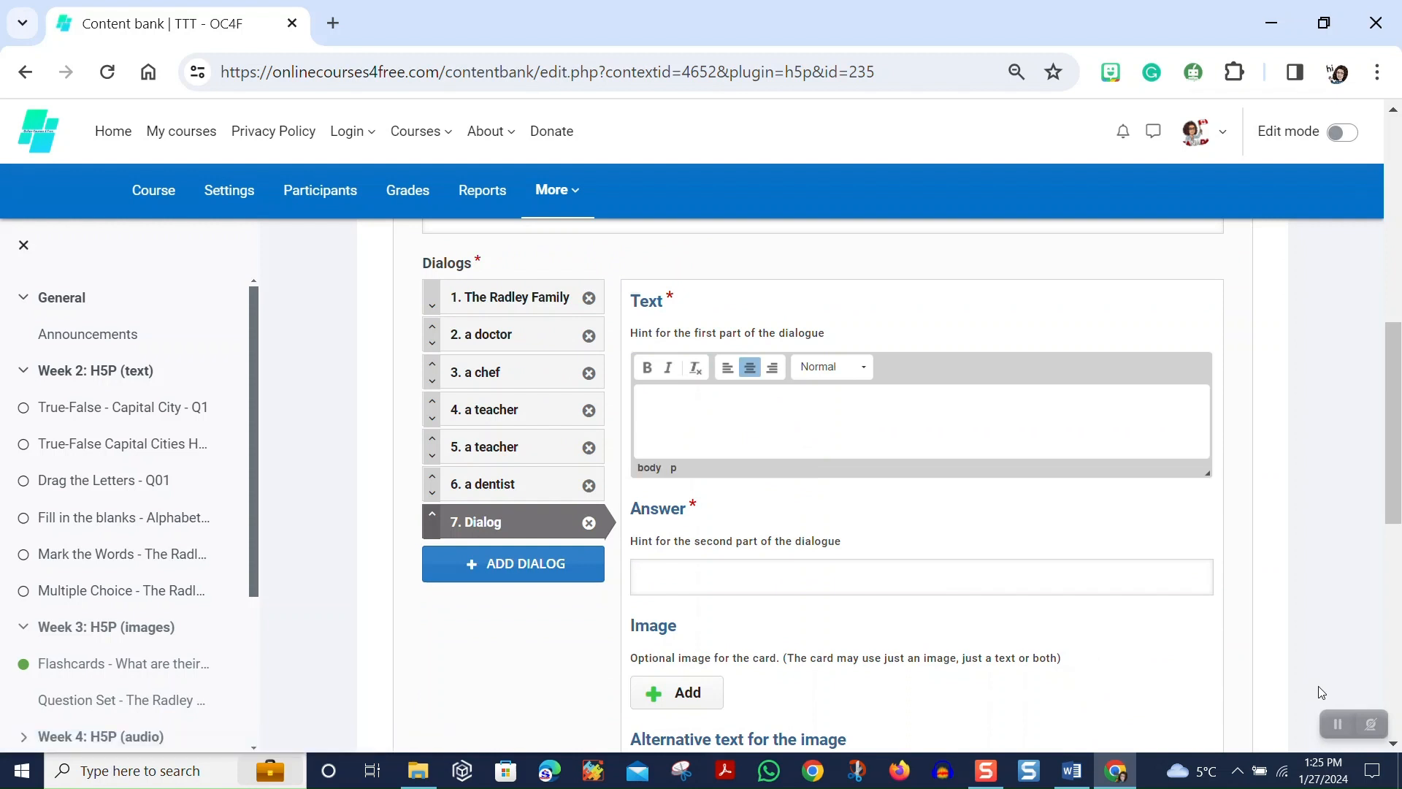
pyautogui.write('a p')
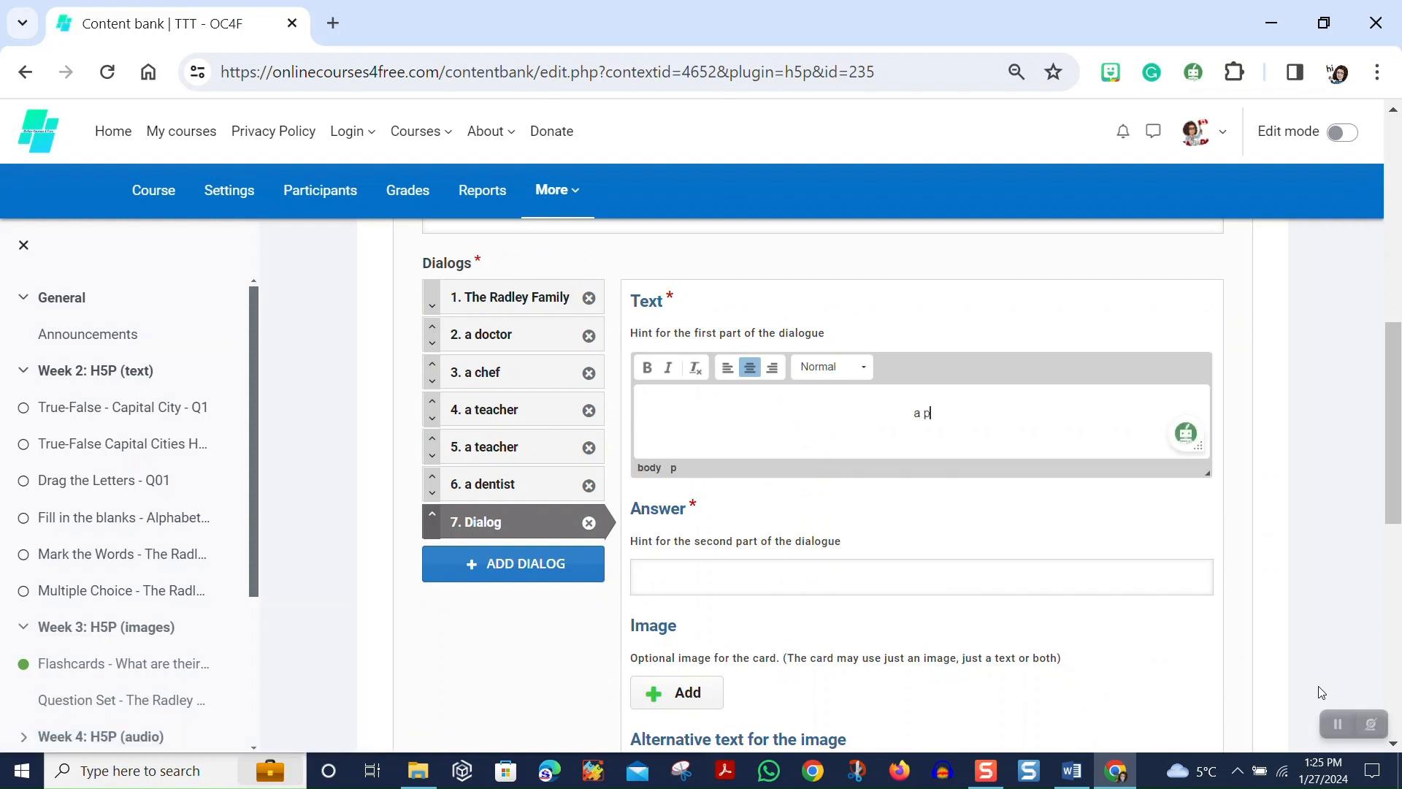
pyautogui.write('olice officer')
# Enter "a police officer" as the answer of the seventh dialog.
pyautogui.click(927, 591)
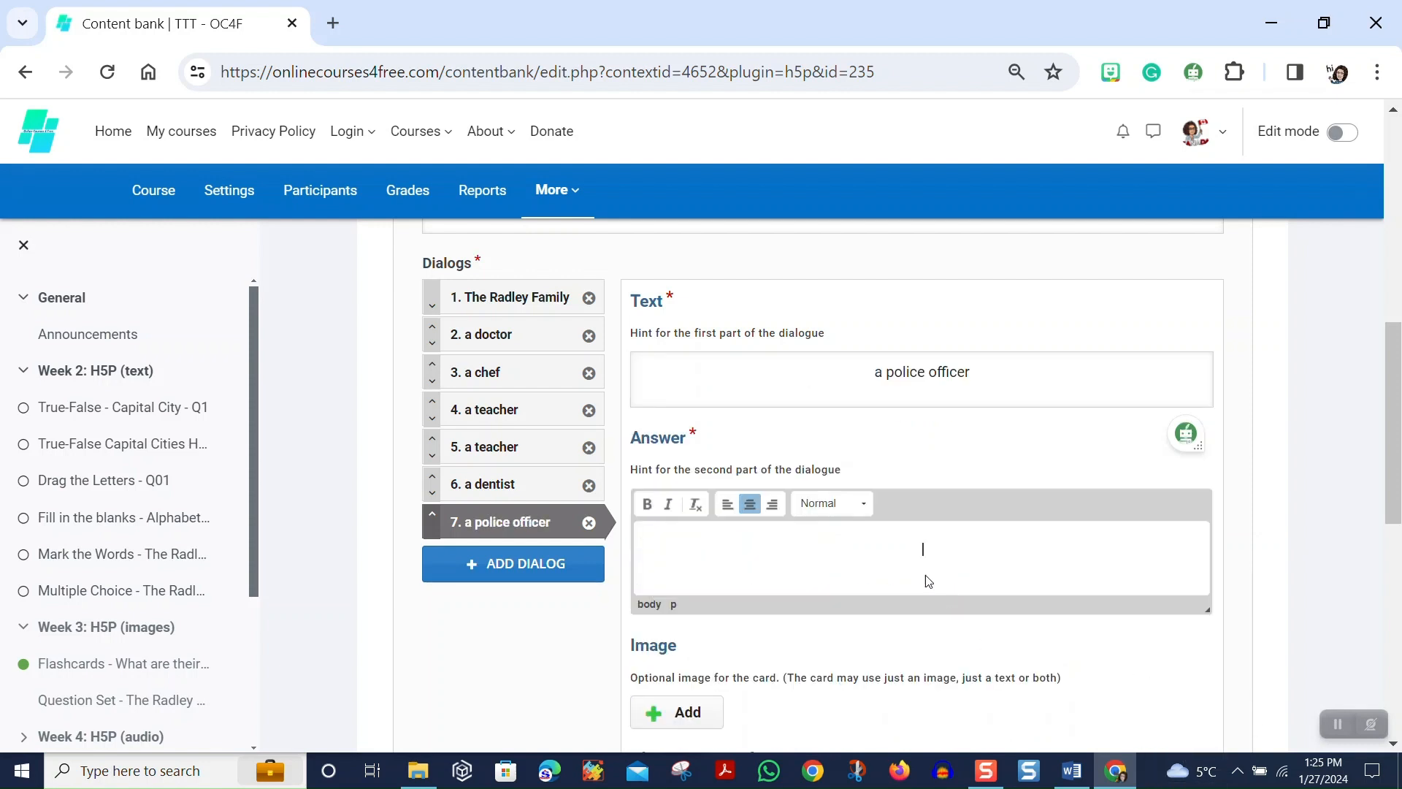
pyautogui.write('a')
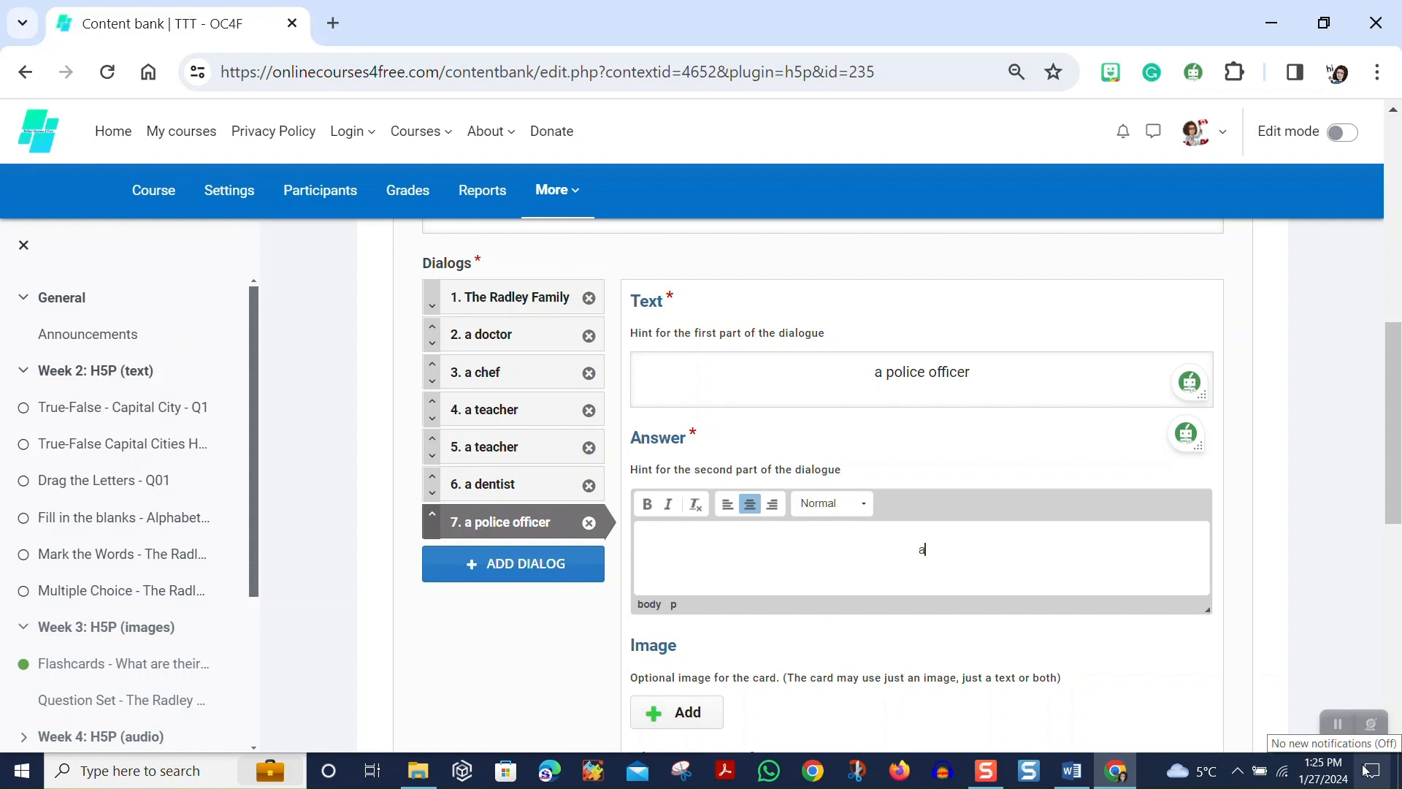
pyautogui.write(' police officer')
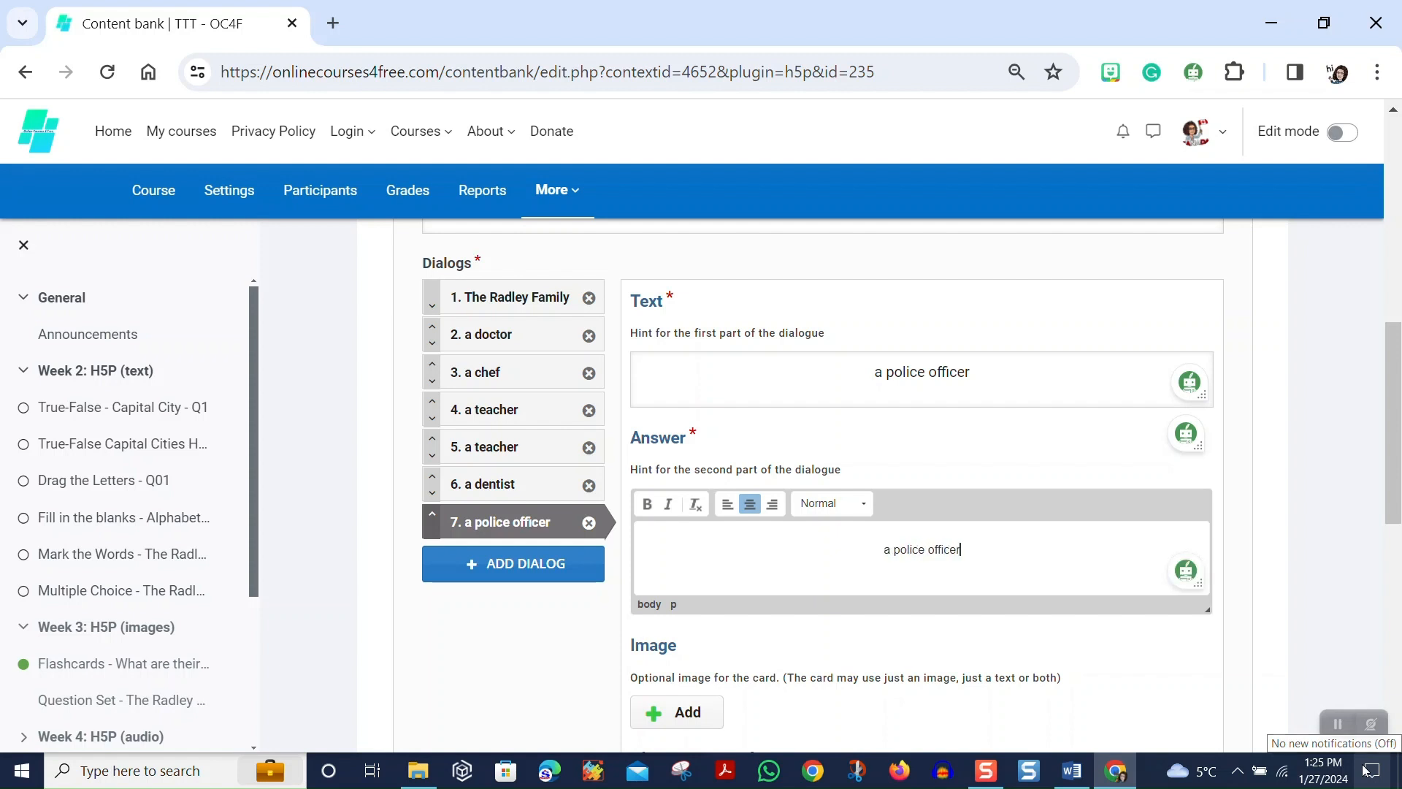
pyautogui.scroll(-3, 723, 504)
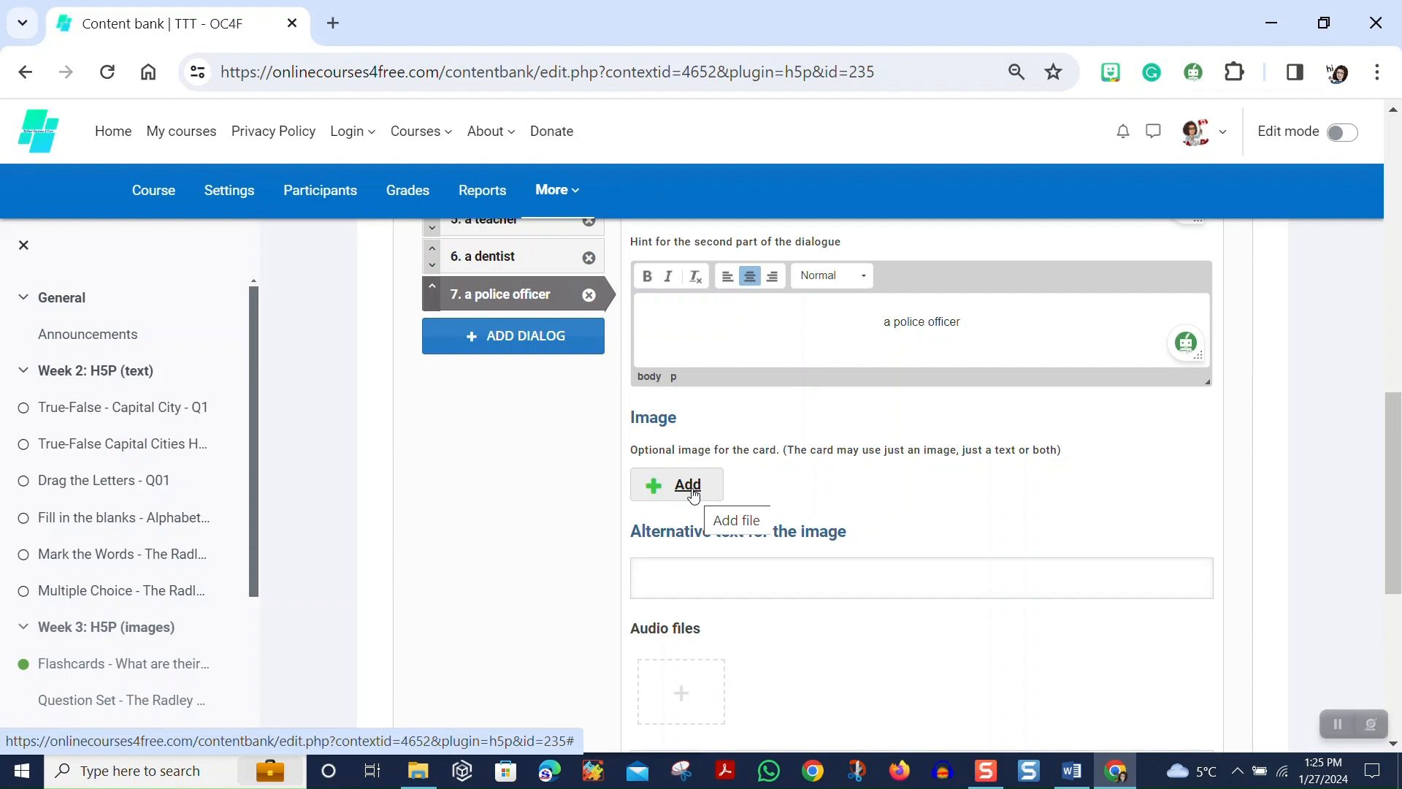
pyautogui.click(691, 490)
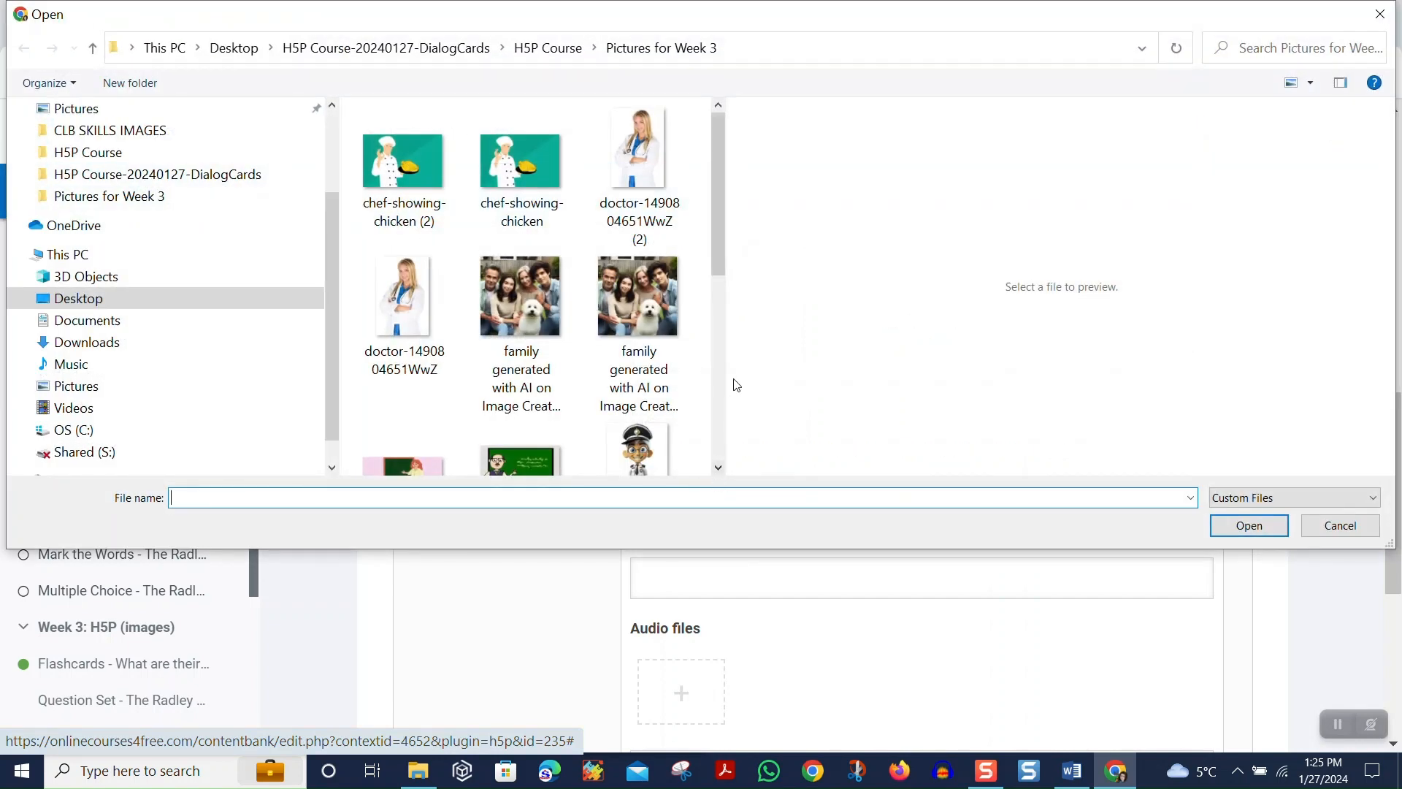
pyautogui.scroll(-5, 705, 386)
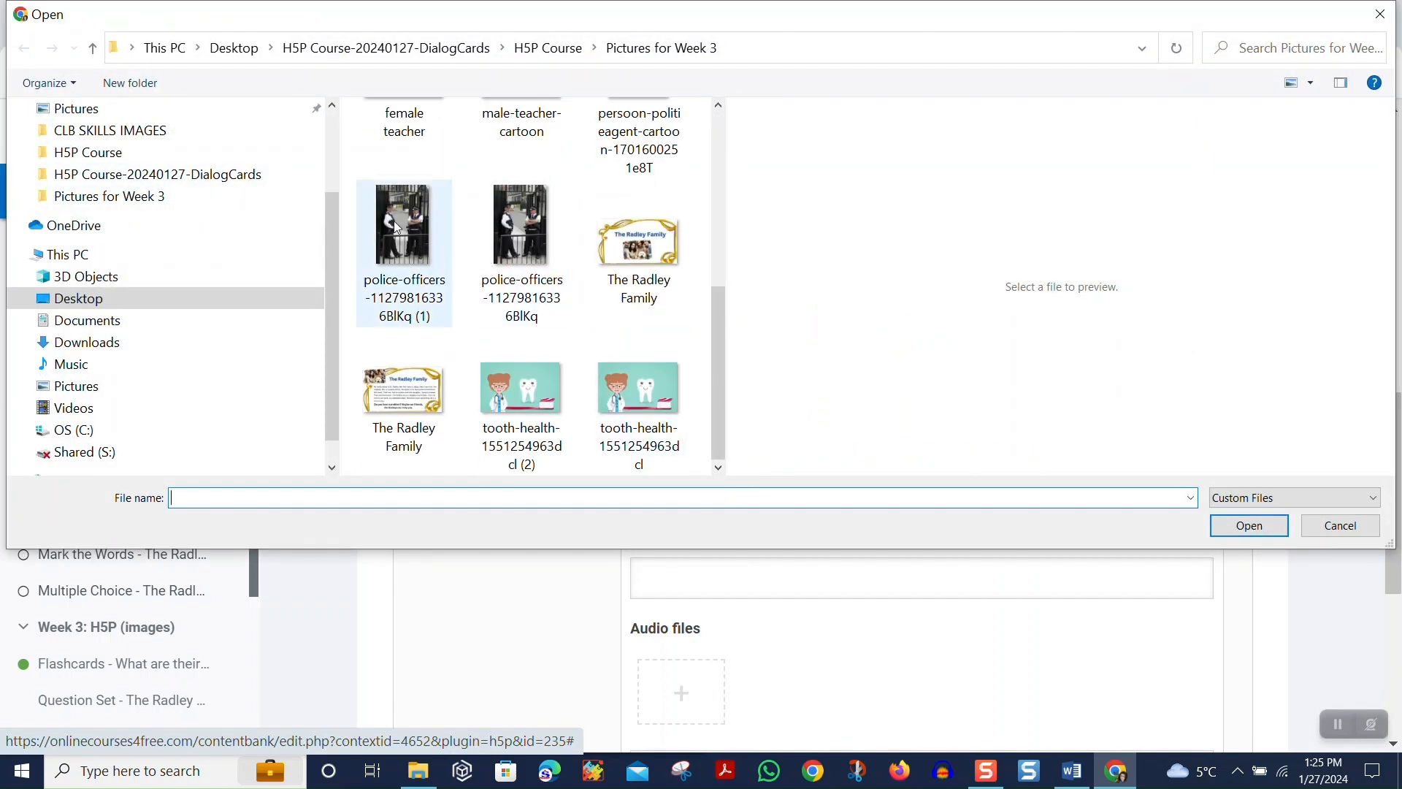
pyautogui.click(393, 216)
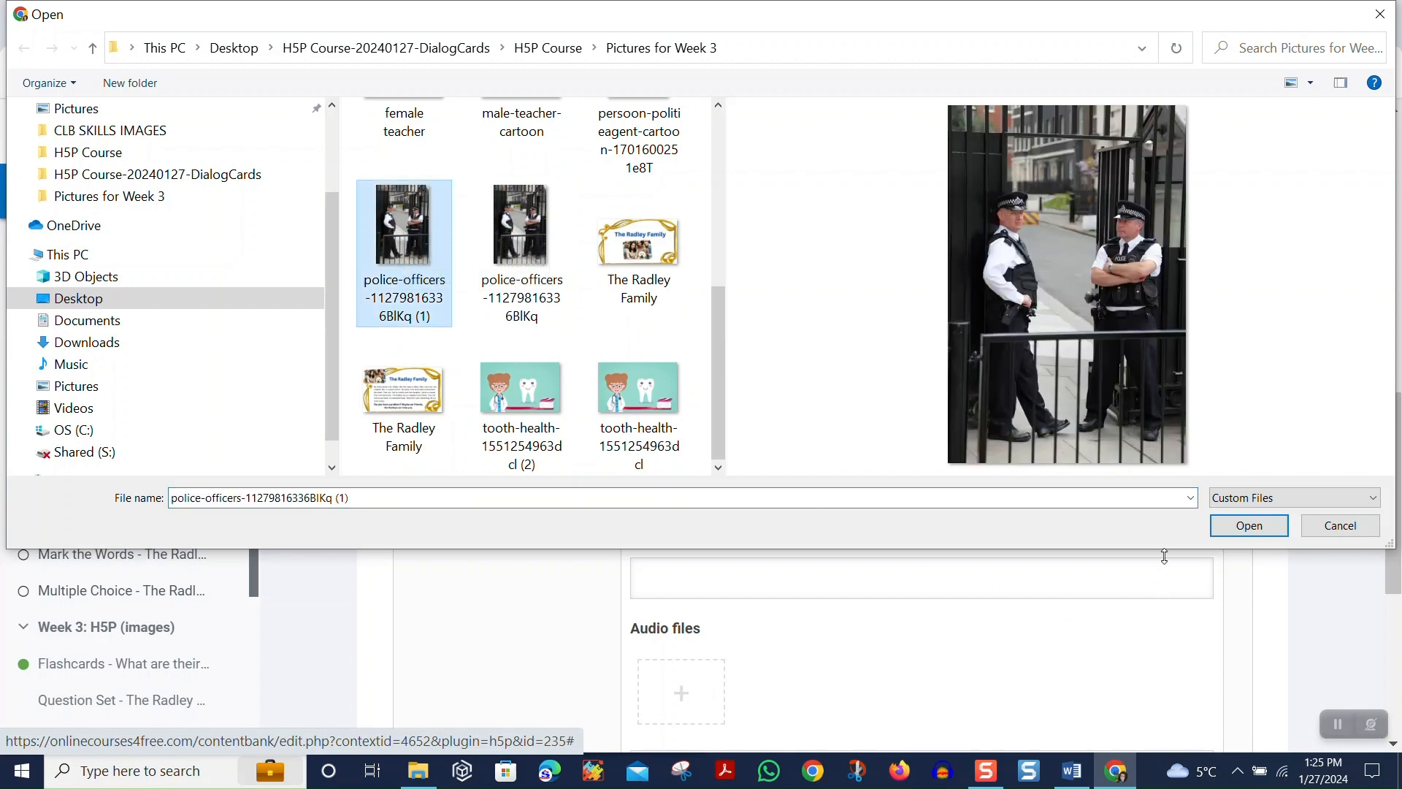
pyautogui.click(1263, 538)
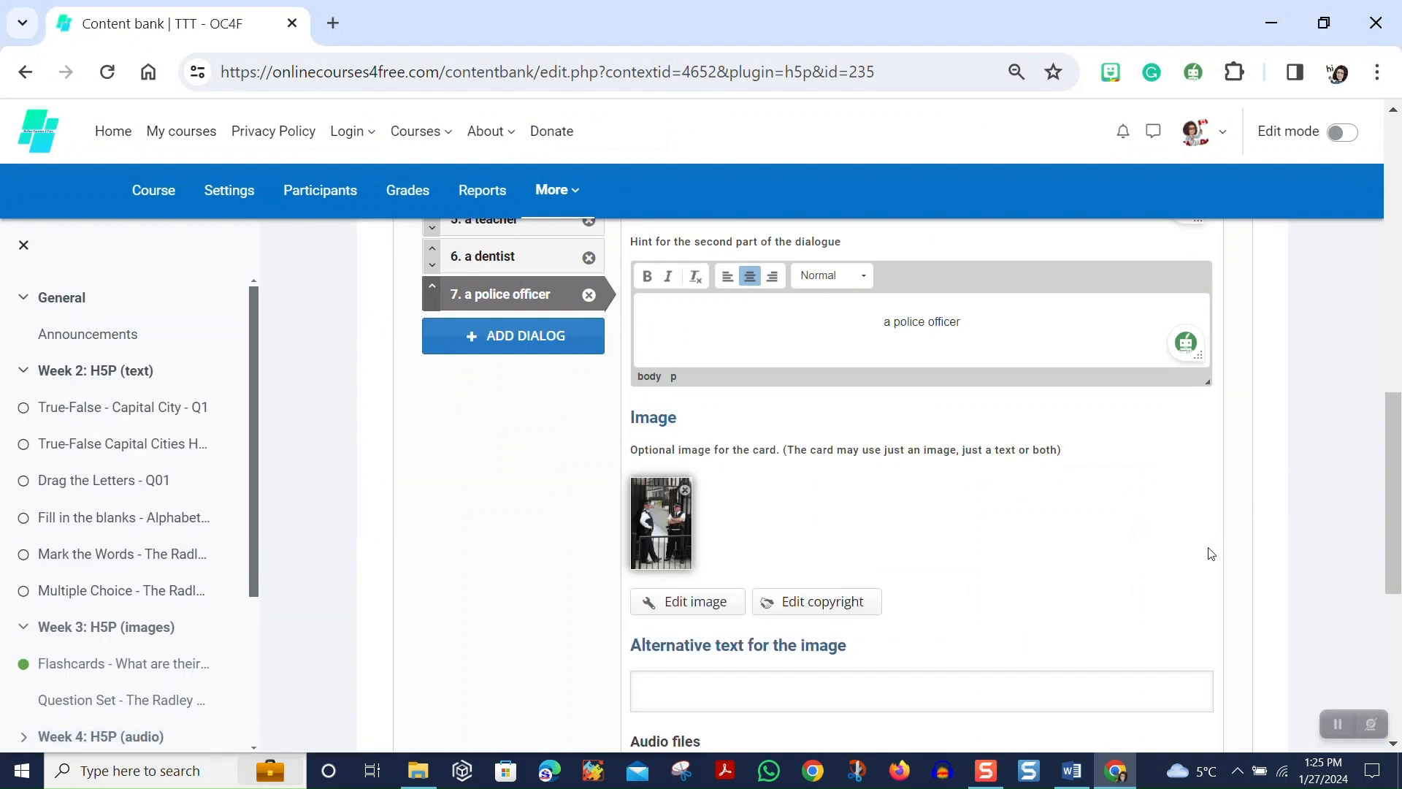
pyautogui.click(685, 492)
pyautogui.click(904, 613)
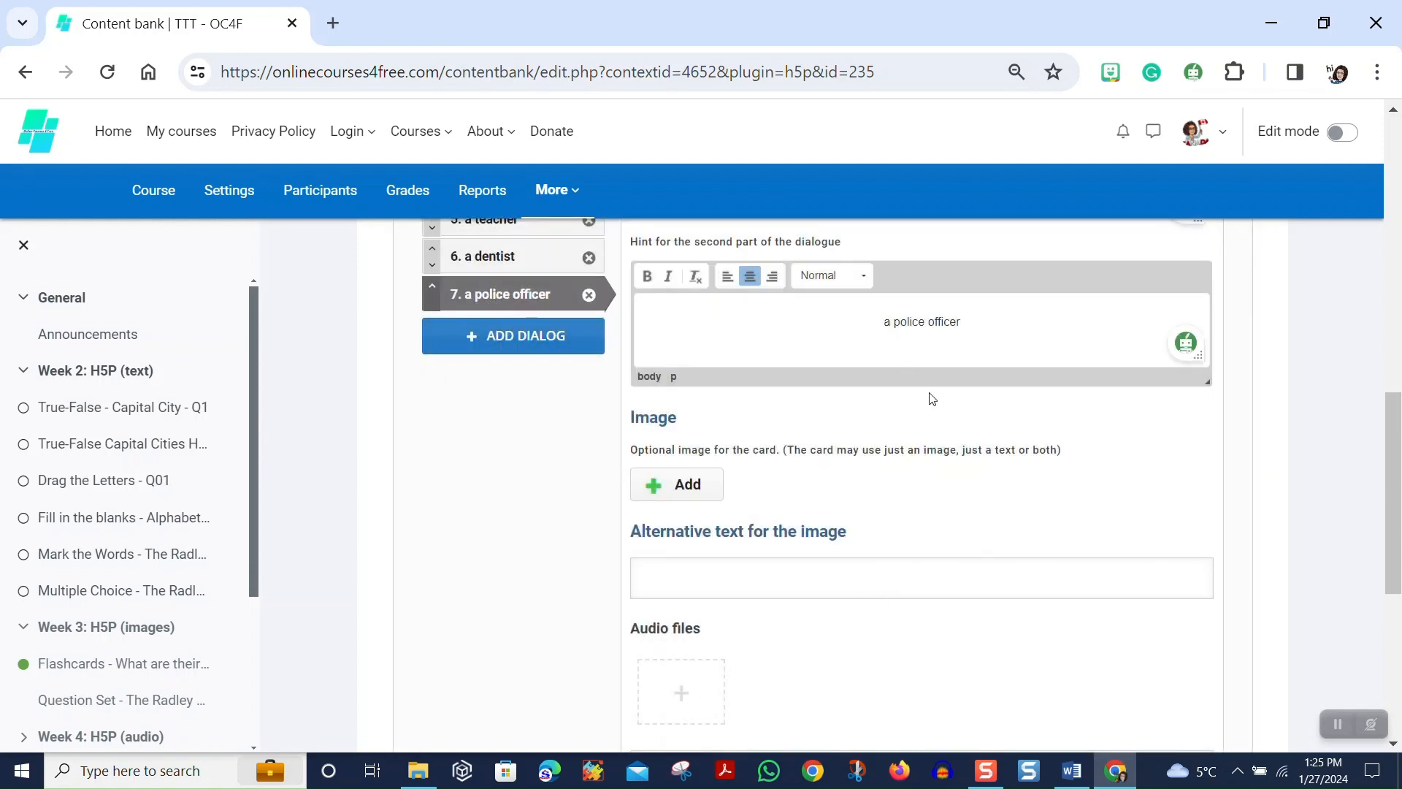
pyautogui.click(690, 490)
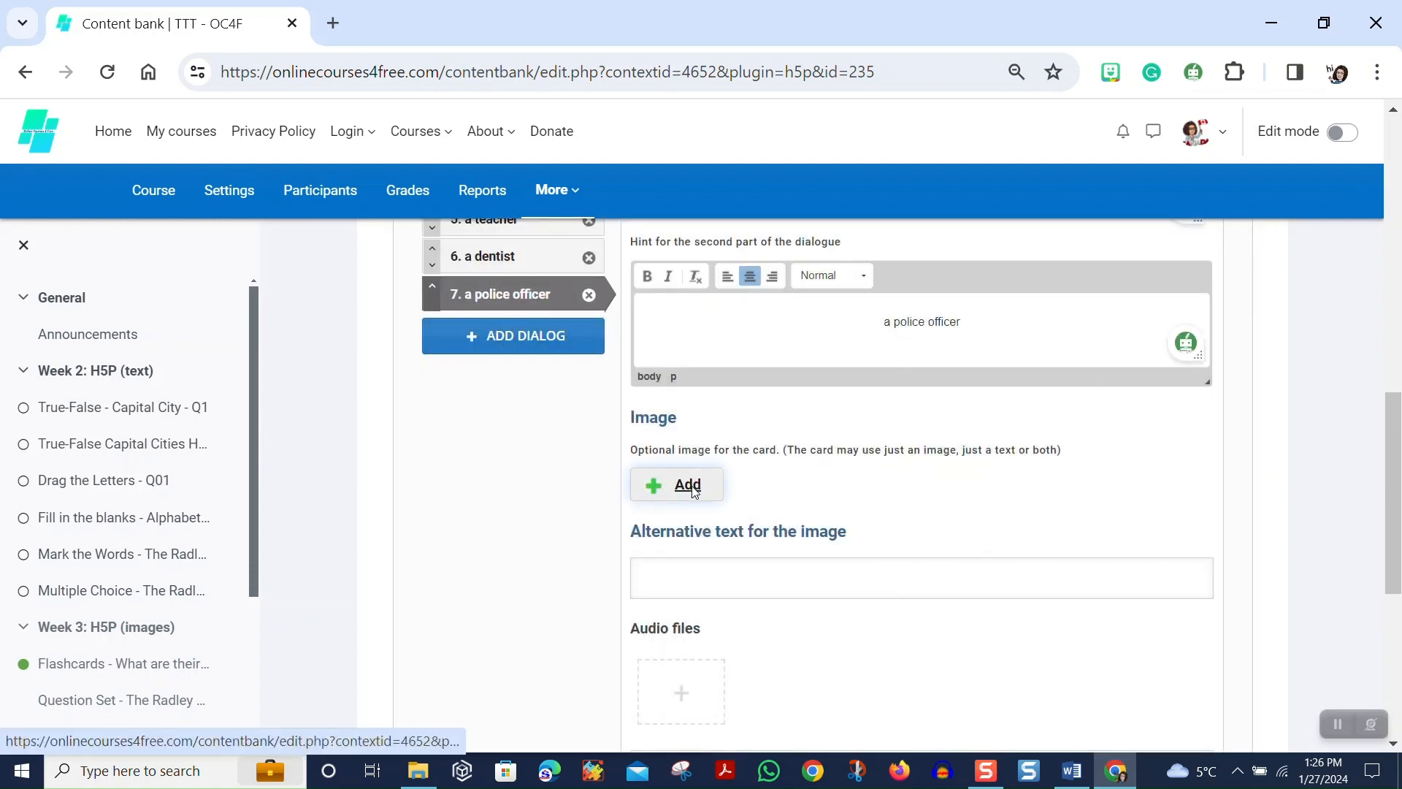
pyautogui.scroll(-5, 659, 387)
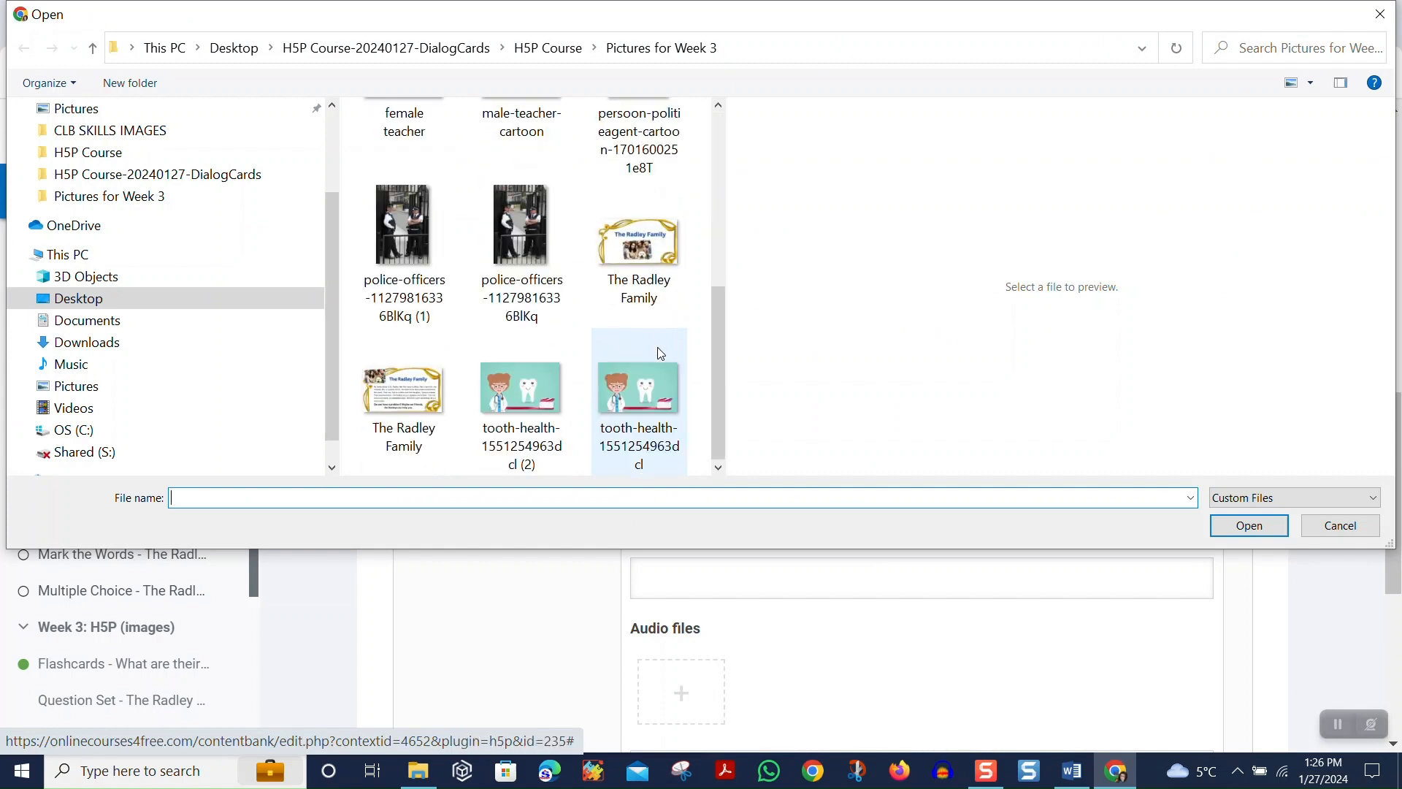
pyautogui.doubleClick(509, 276)
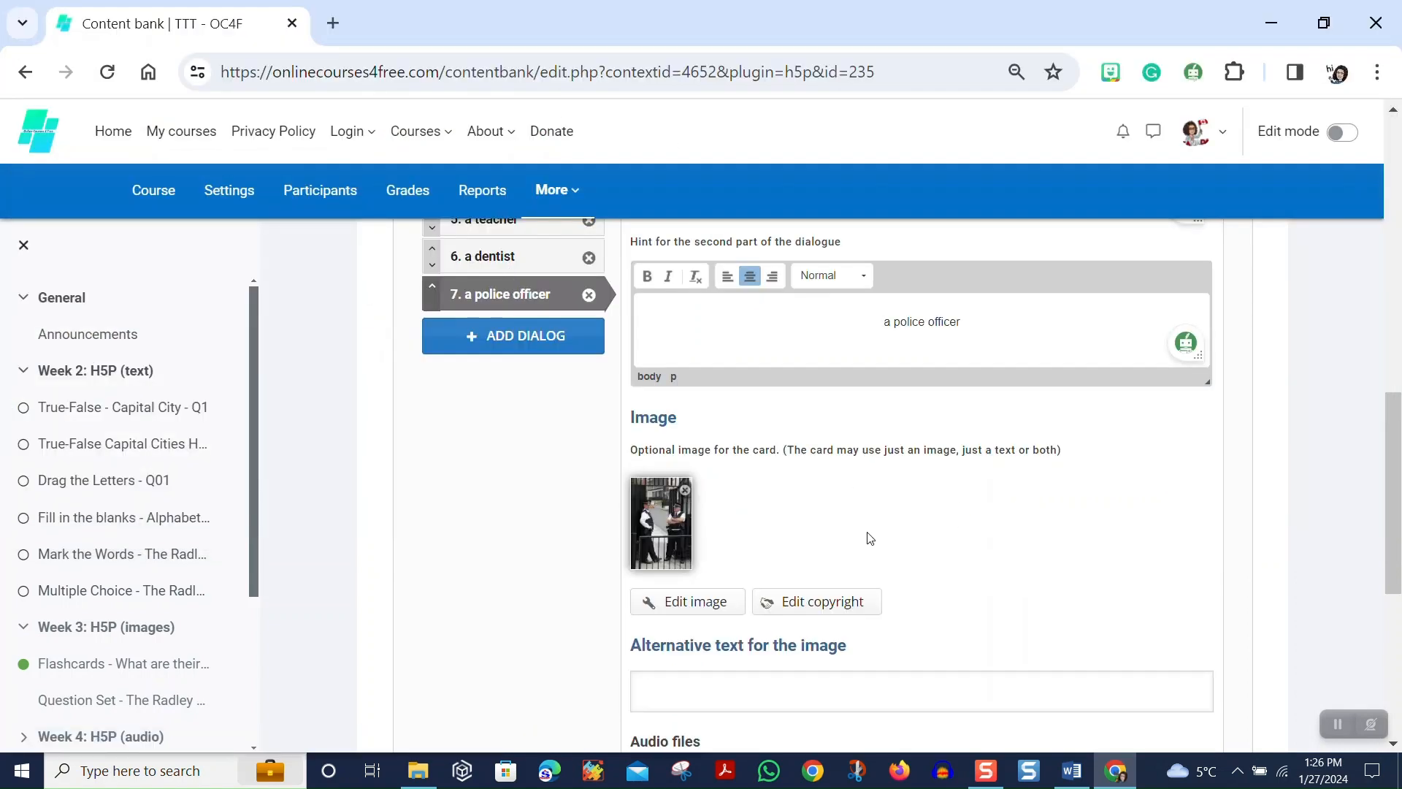
pyautogui.click(826, 600)
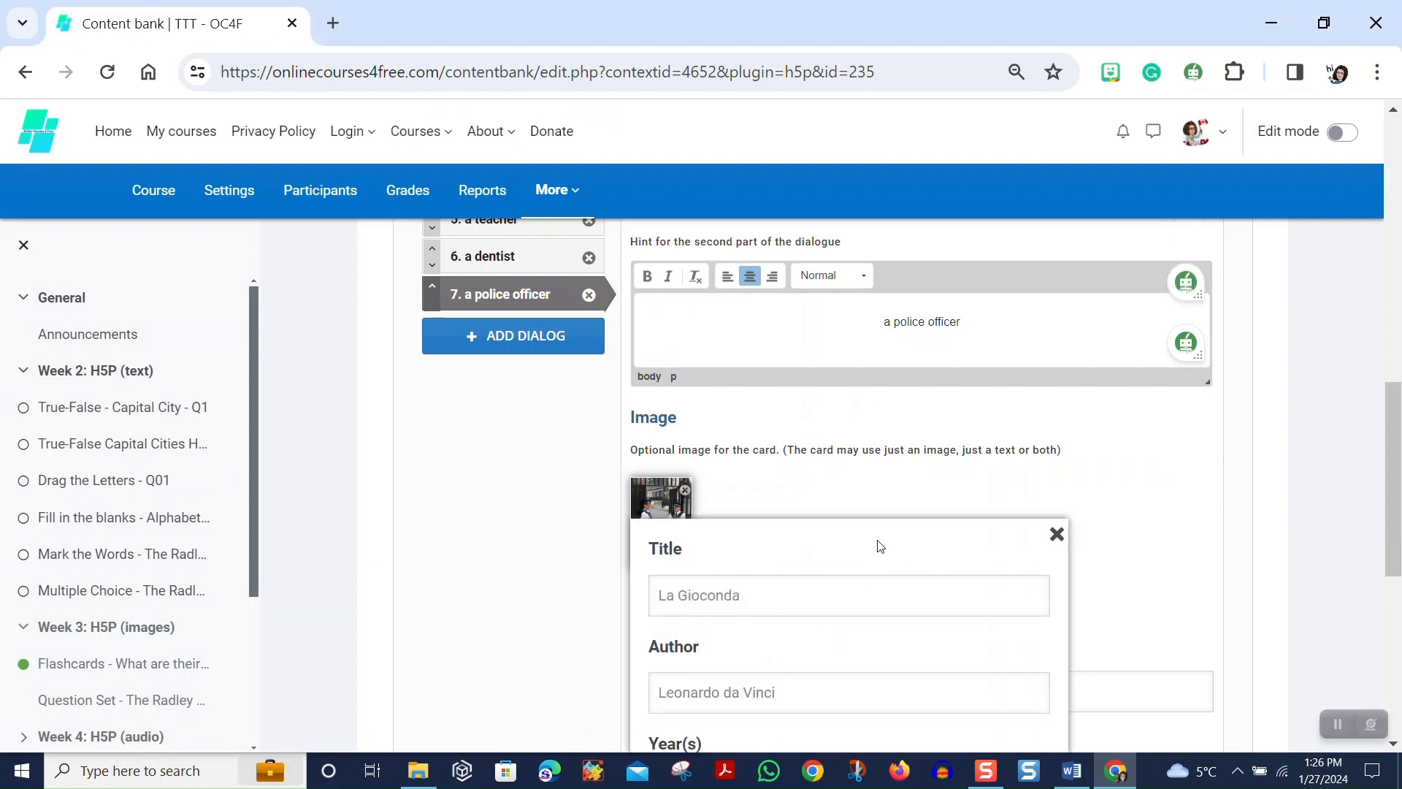
pyautogui.moveTo(1399, 413); pyautogui.dragTo(1397, 514)
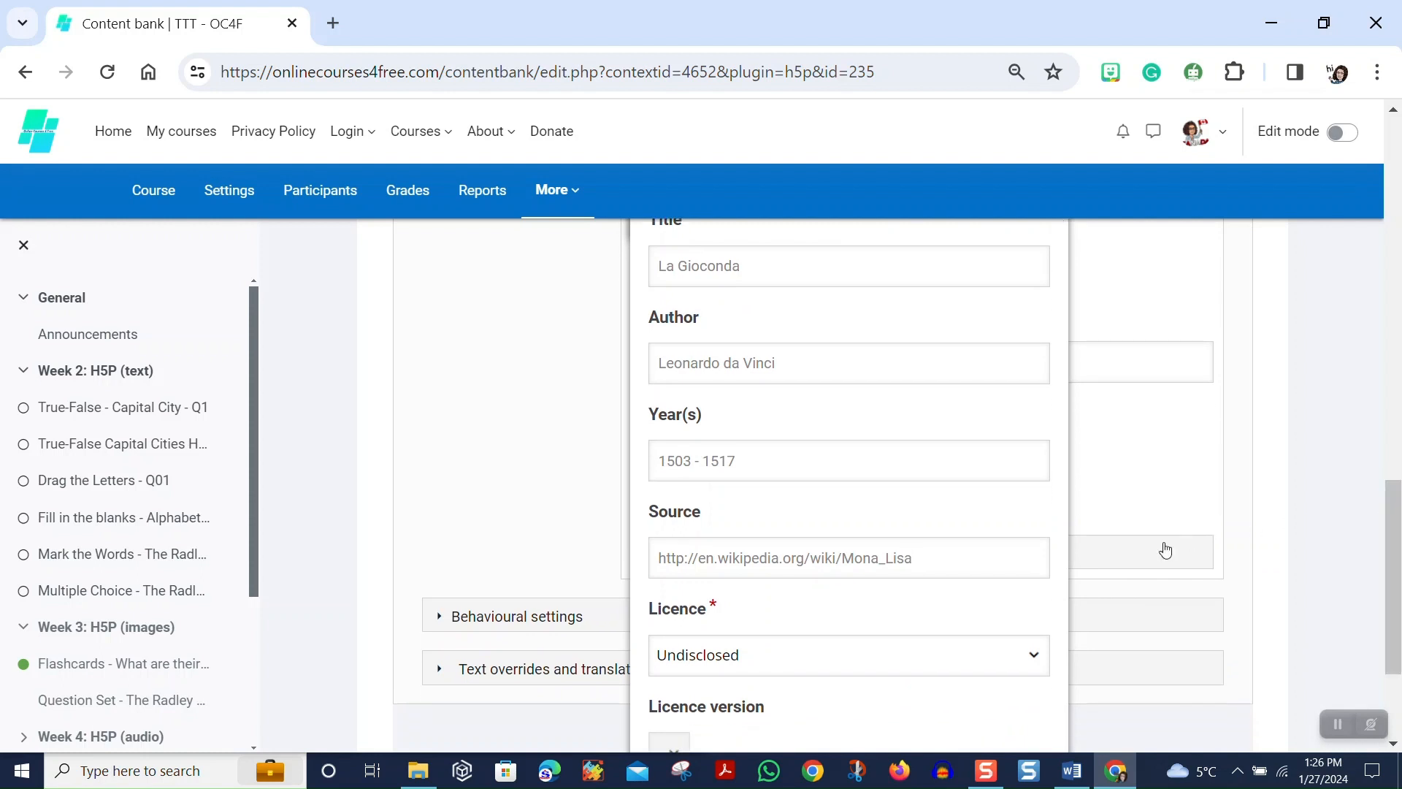
# Switch to the Word document with the tutorial material, place the browser beside it, and look through the picture source details.
pyautogui.click(1071, 776)
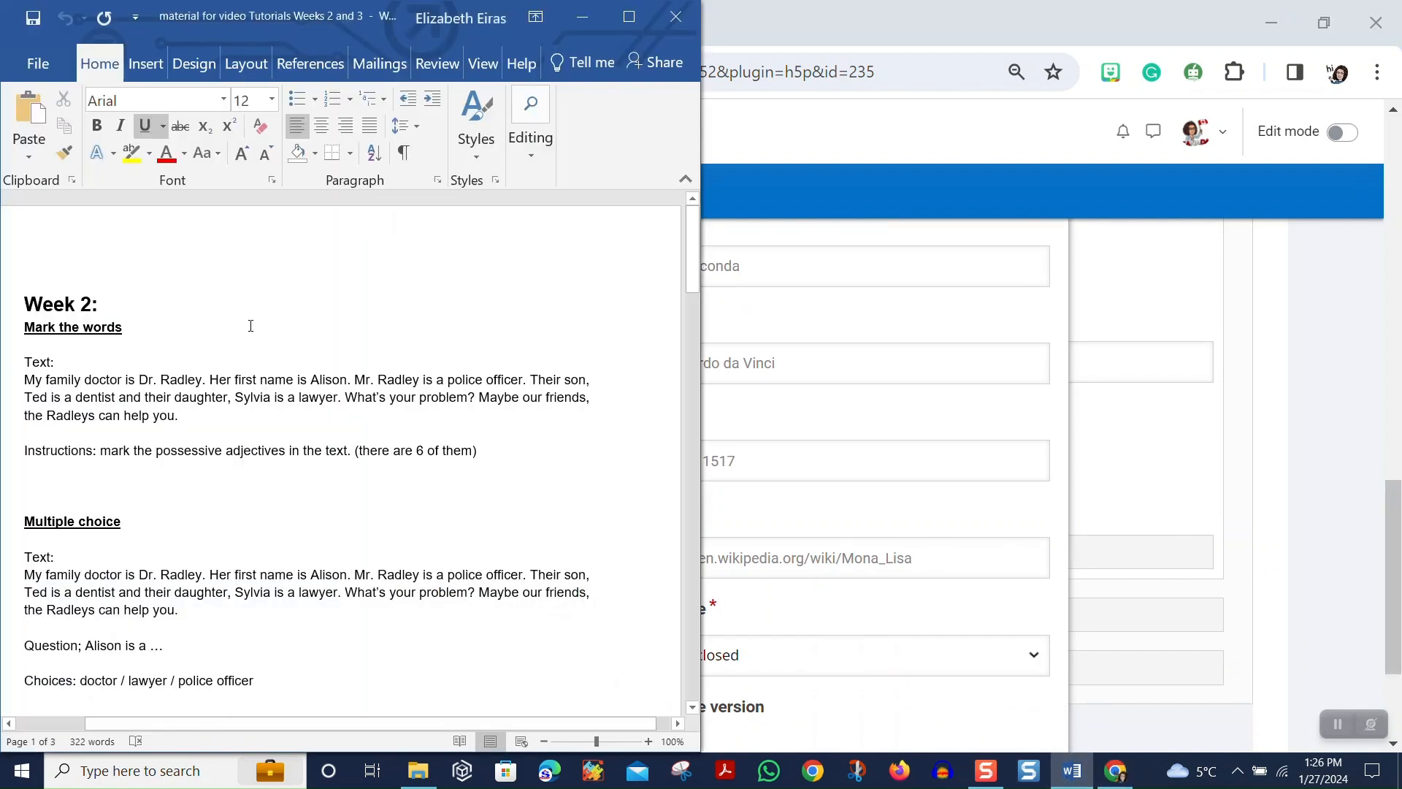
pyautogui.doubleClick(825, 28)
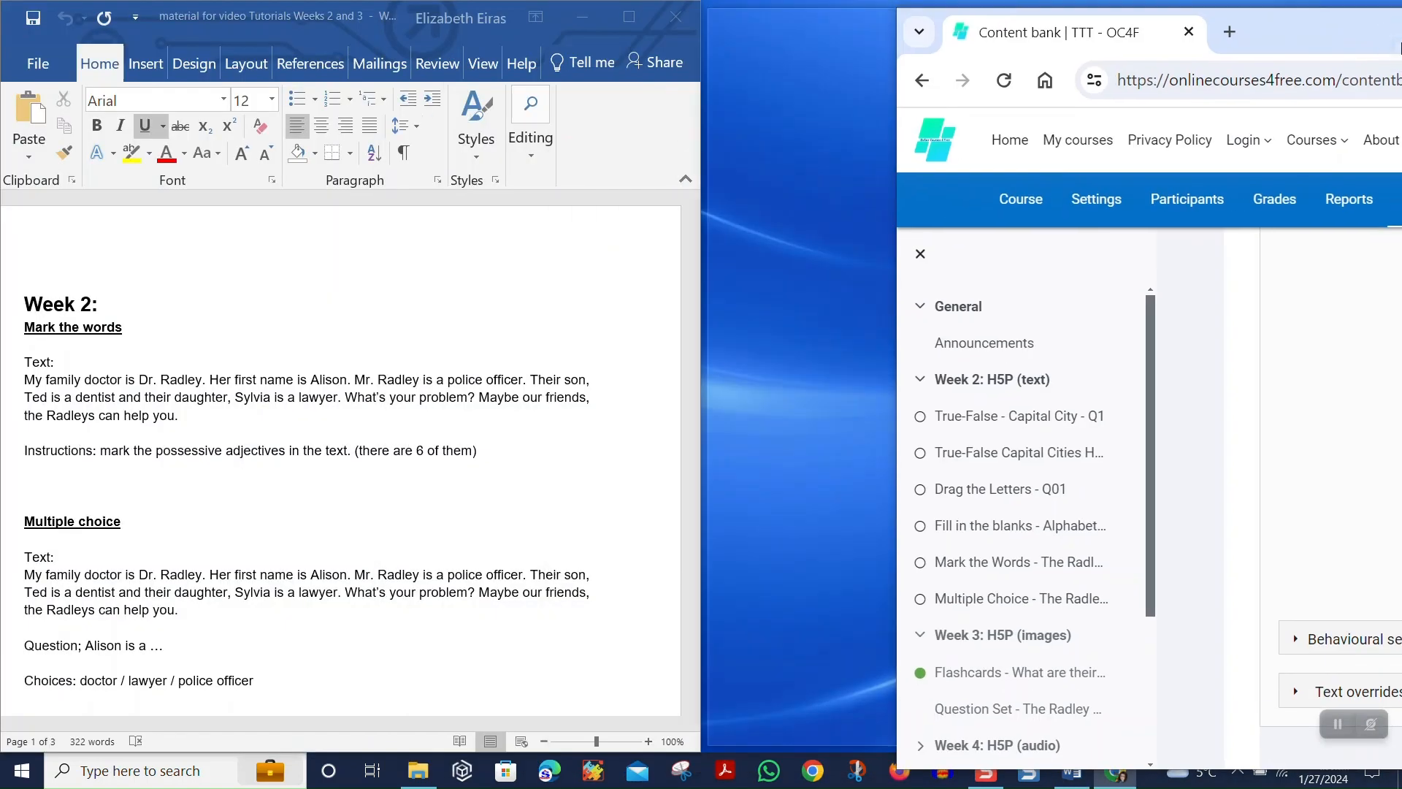
pyautogui.scroll(-5, 255, 261)
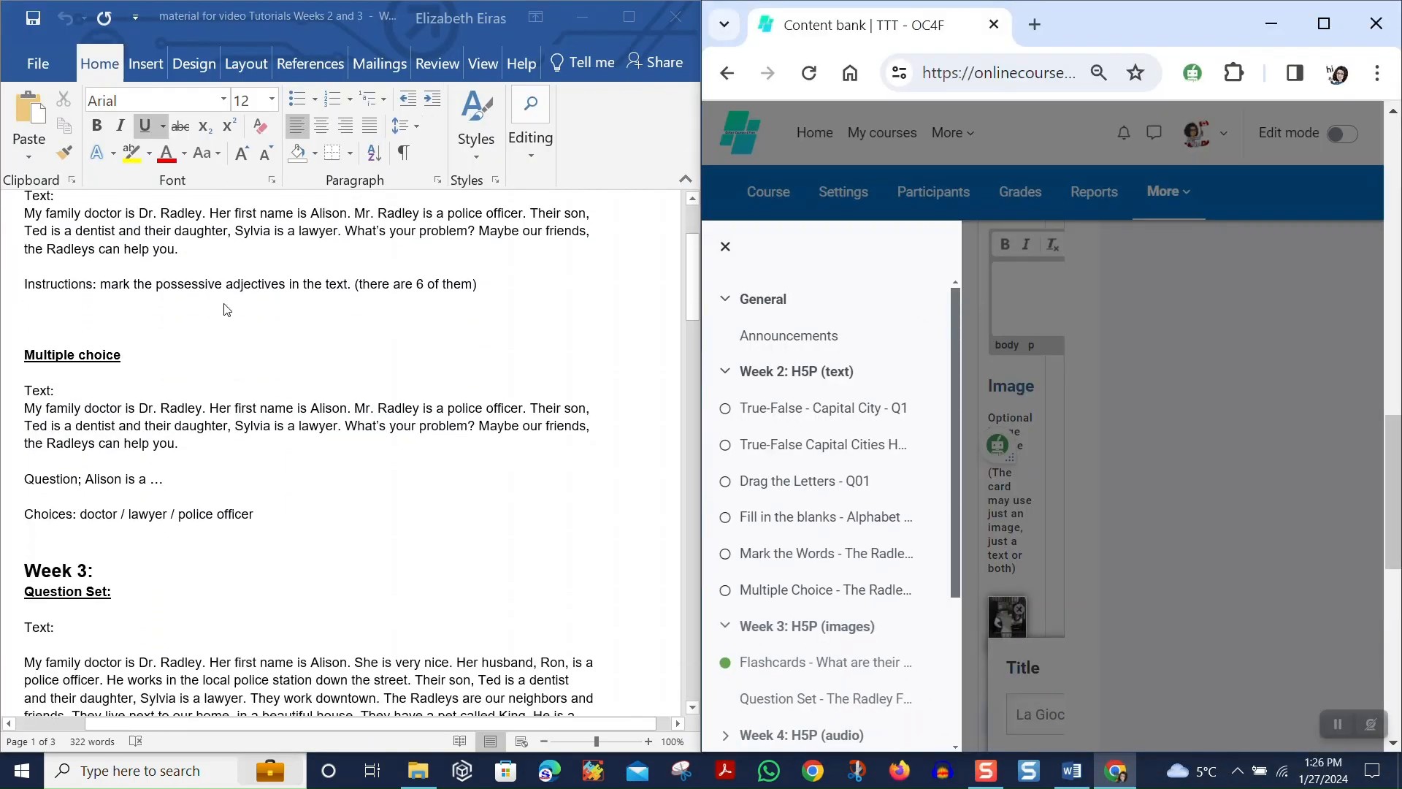
pyautogui.scroll(-10, 233, 333)
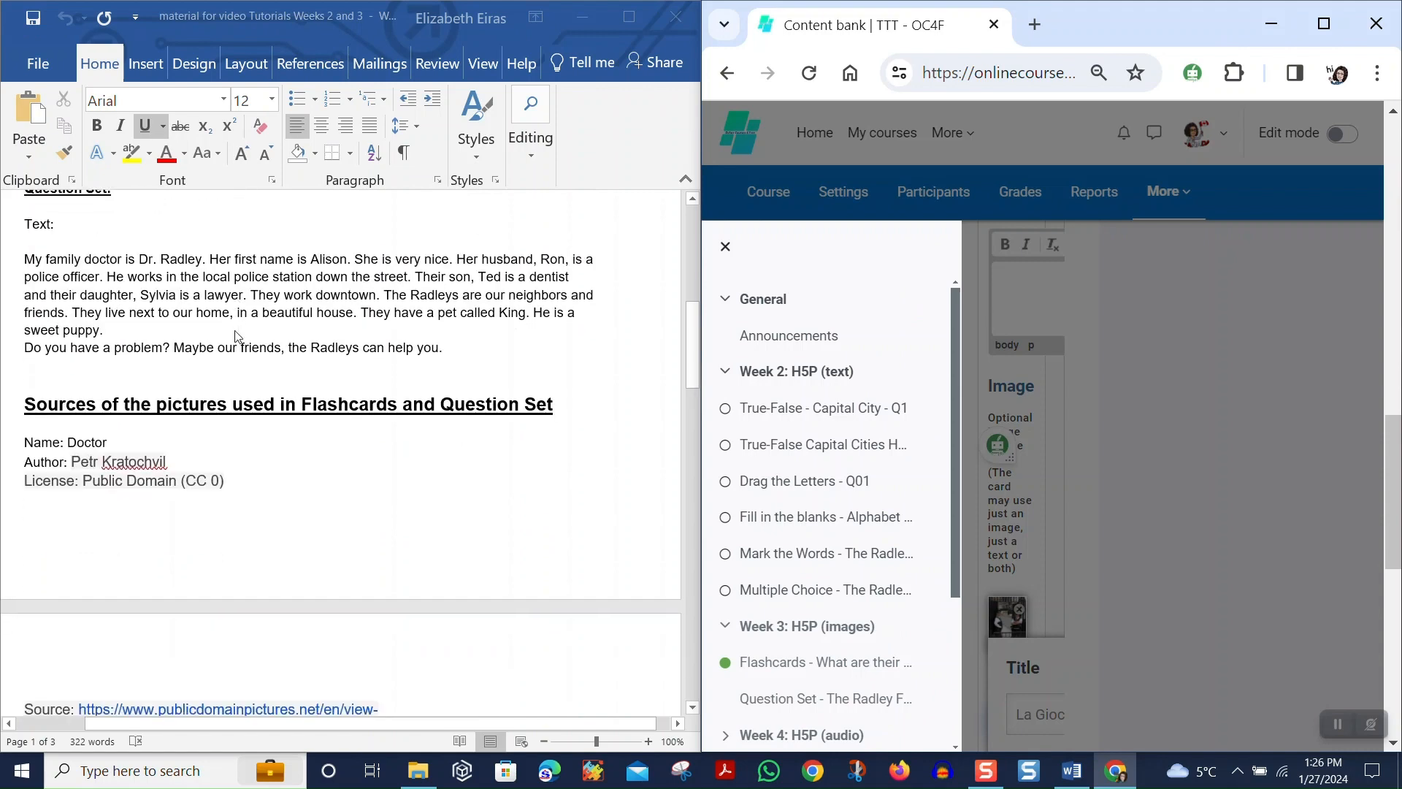
pyautogui.scroll(-8, 237, 343)
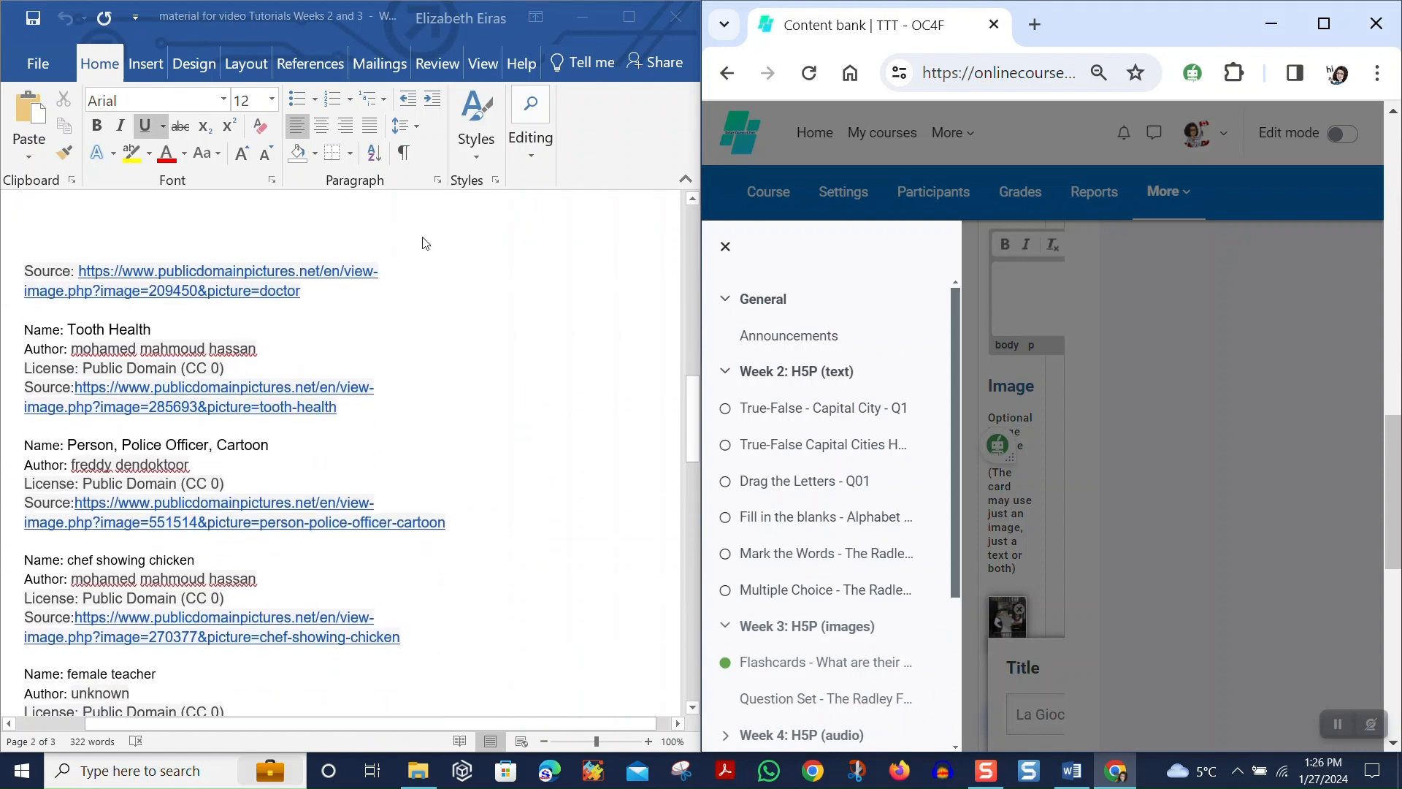
# Close the course index and fit the browser window at full height into the half of the screen beside the Word document.
pyautogui.click(727, 248)
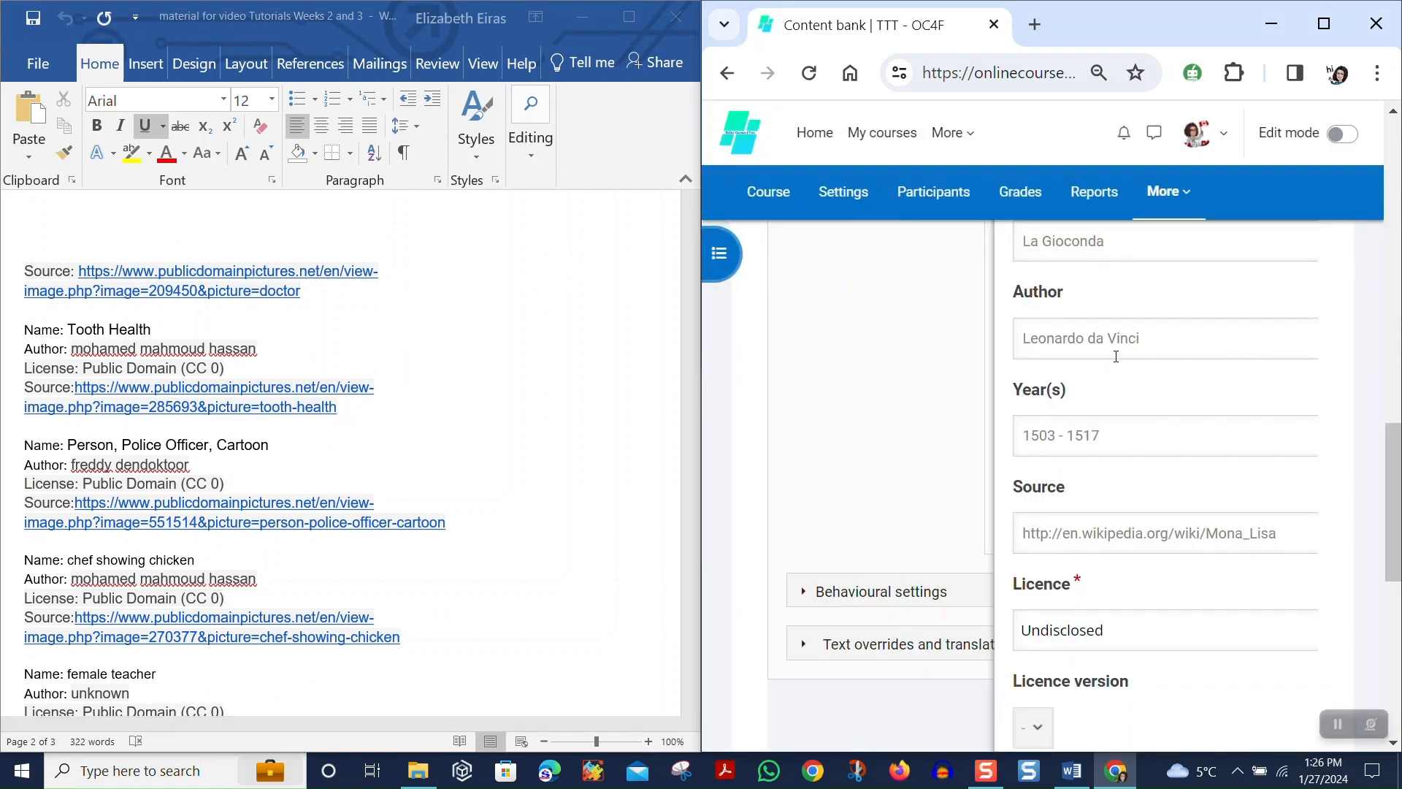
pyautogui.doubleClick(1097, 16)
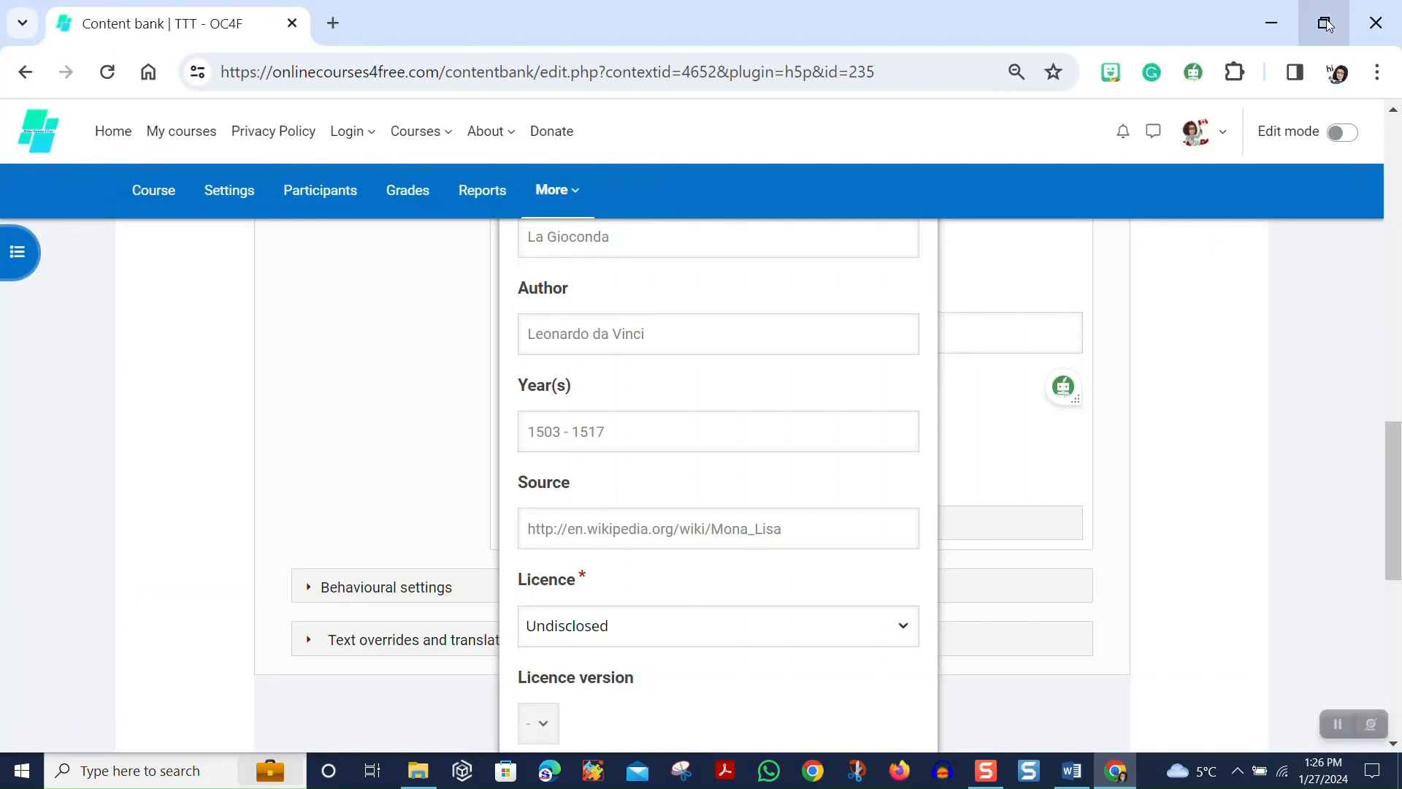
pyautogui.click(1328, 24)
pyautogui.moveTo(1323, 15); pyautogui.dragTo(401, 291)
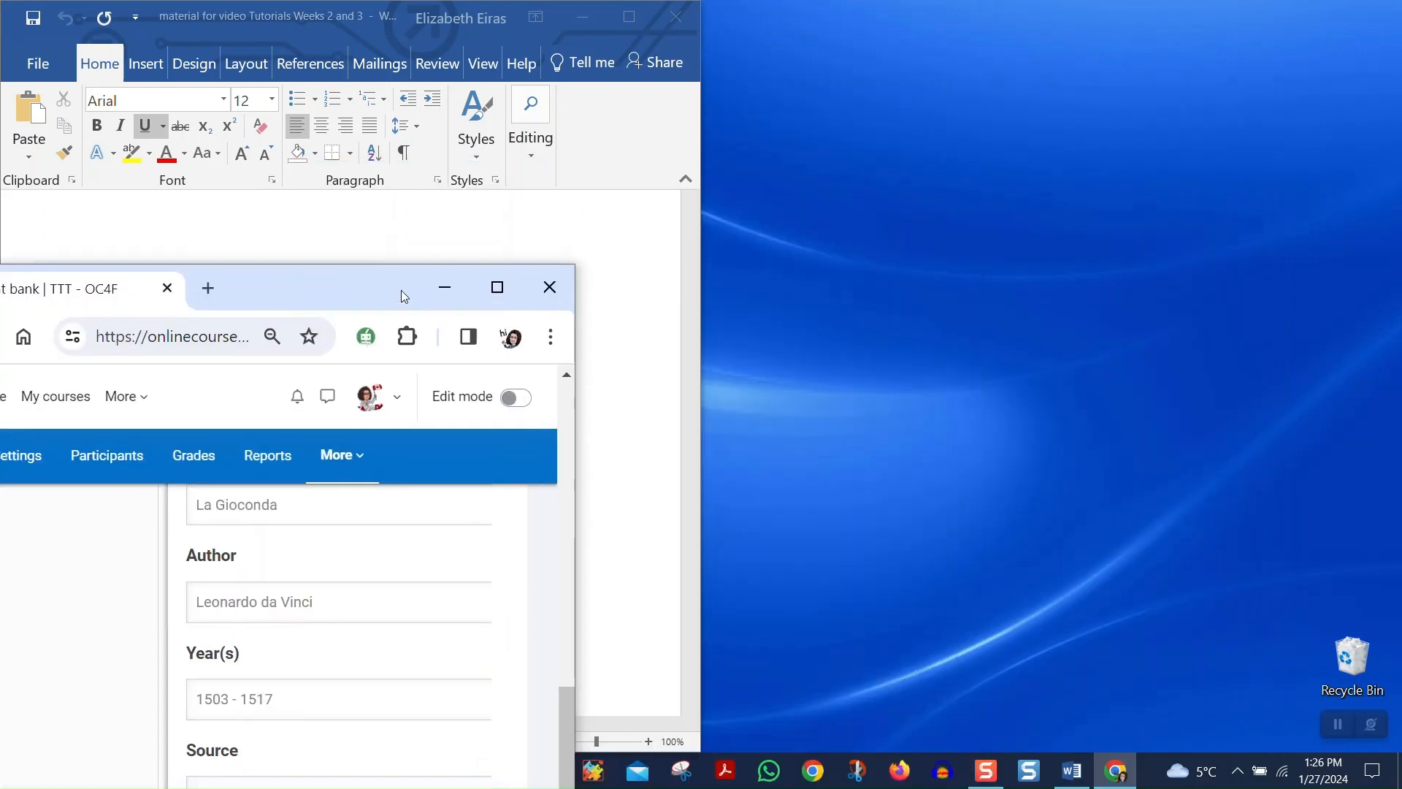
pyautogui.moveTo(264, 284); pyautogui.dragTo(2, 292)
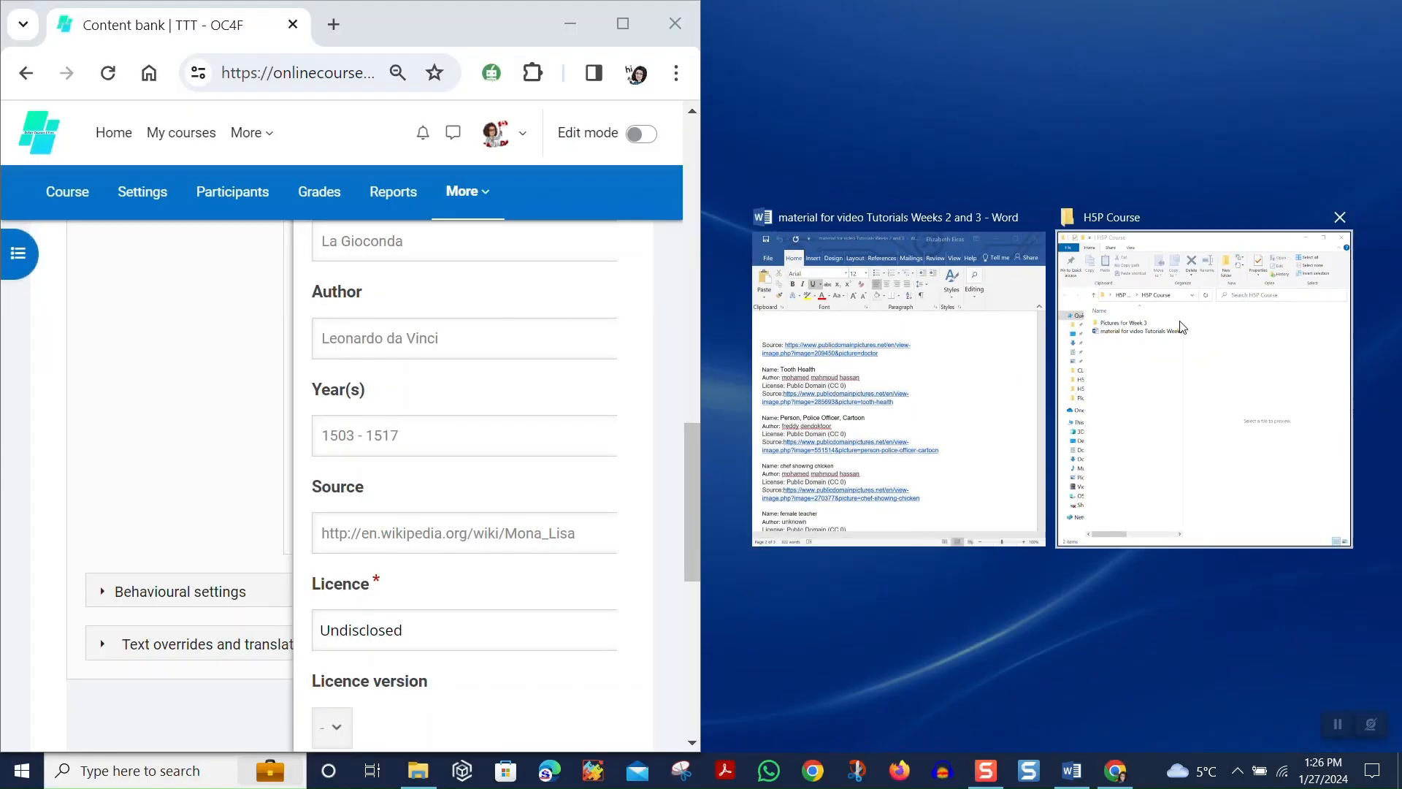
pyautogui.moveTo(365, 29); pyautogui.dragTo(1398, 76)
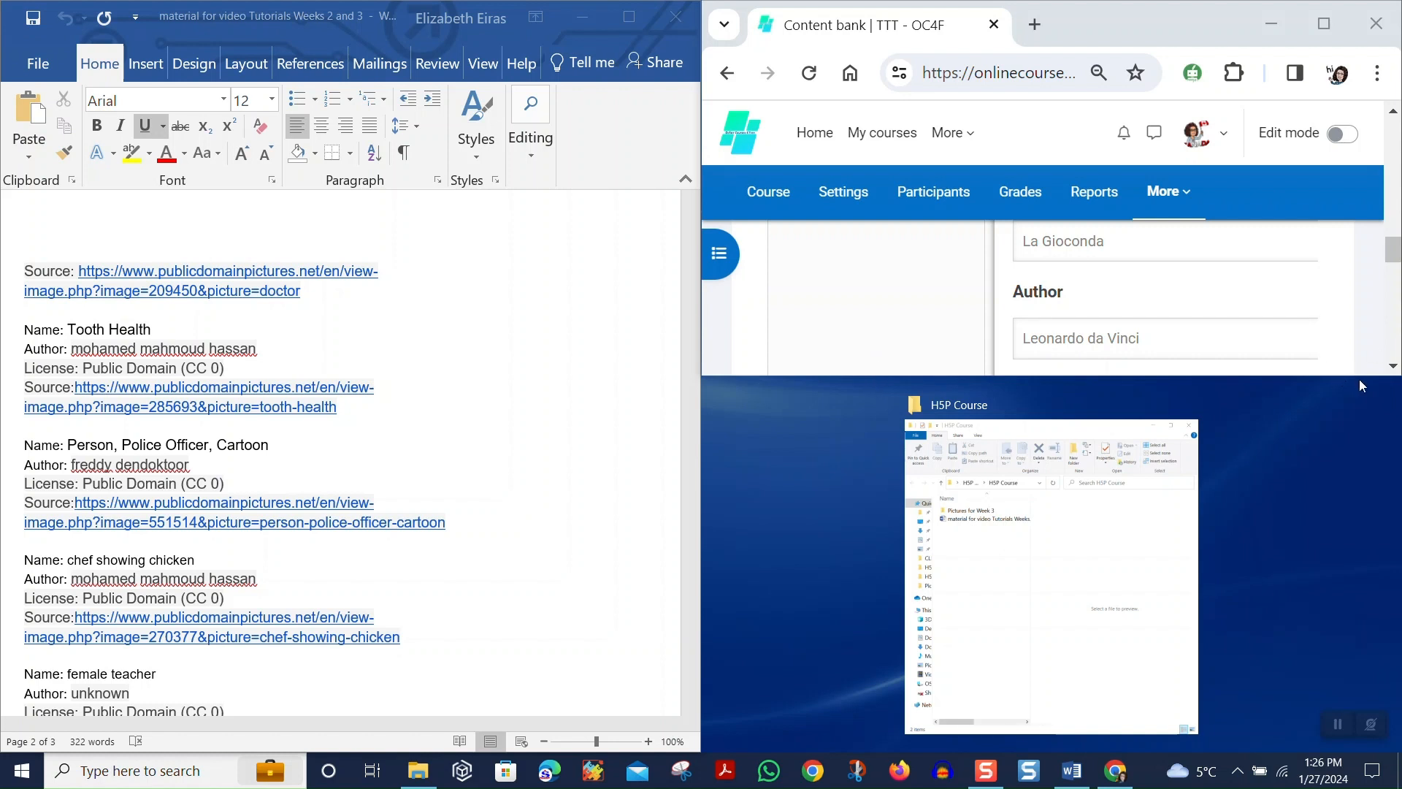
pyautogui.click(1367, 401)
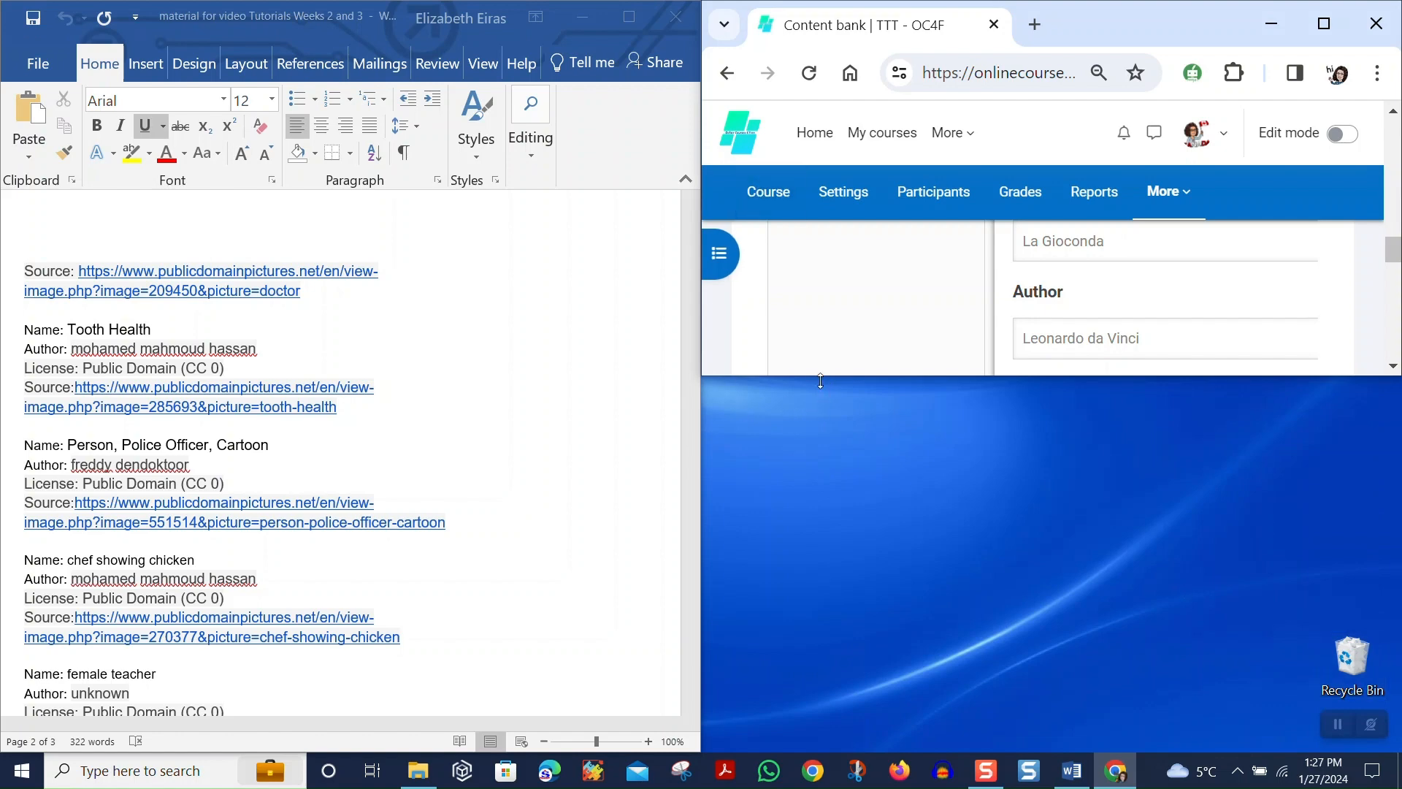
pyautogui.moveTo(821, 378); pyautogui.dragTo(799, 752)
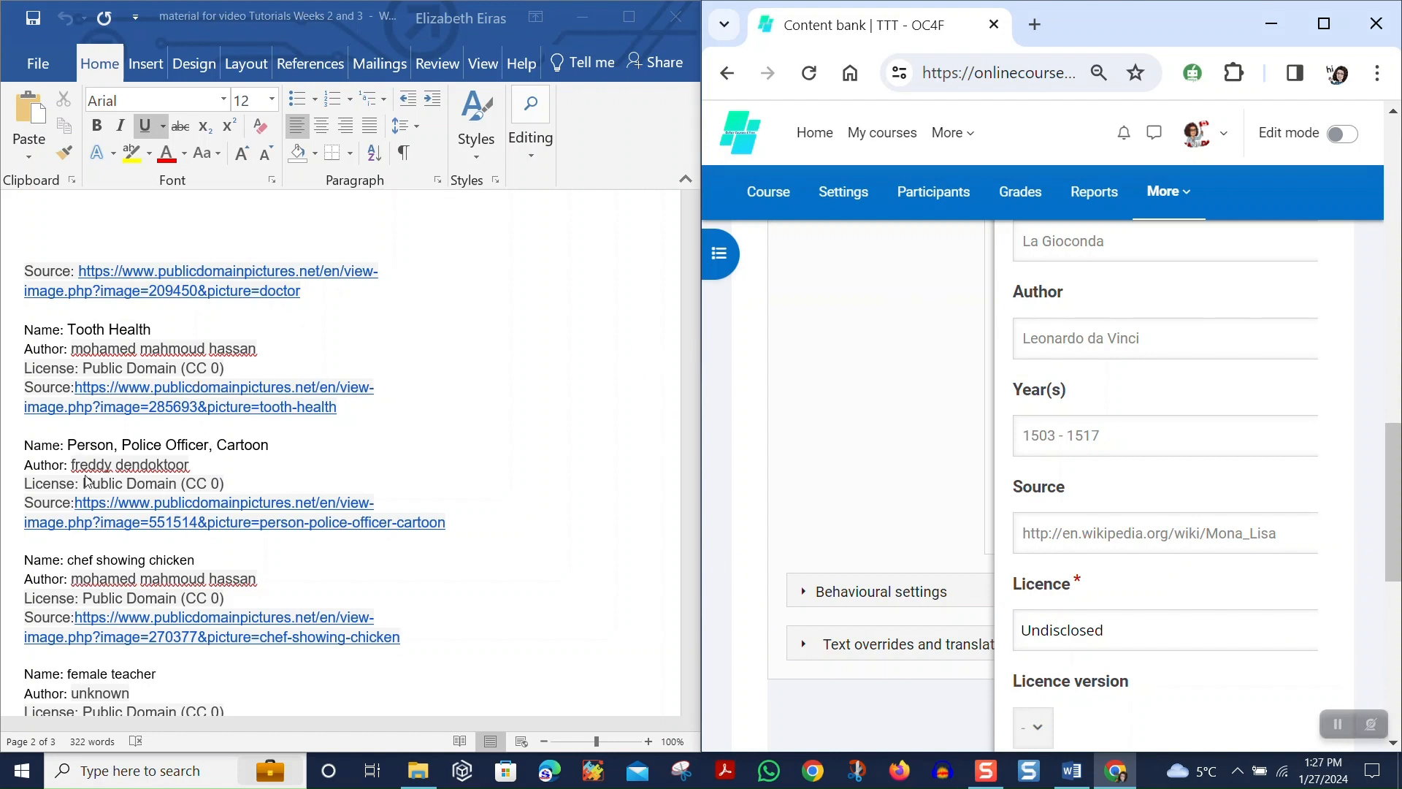
# Zoom the browser page out two levels so the whole image copyright form fits beside the document.
pyautogui.click(1376, 74)
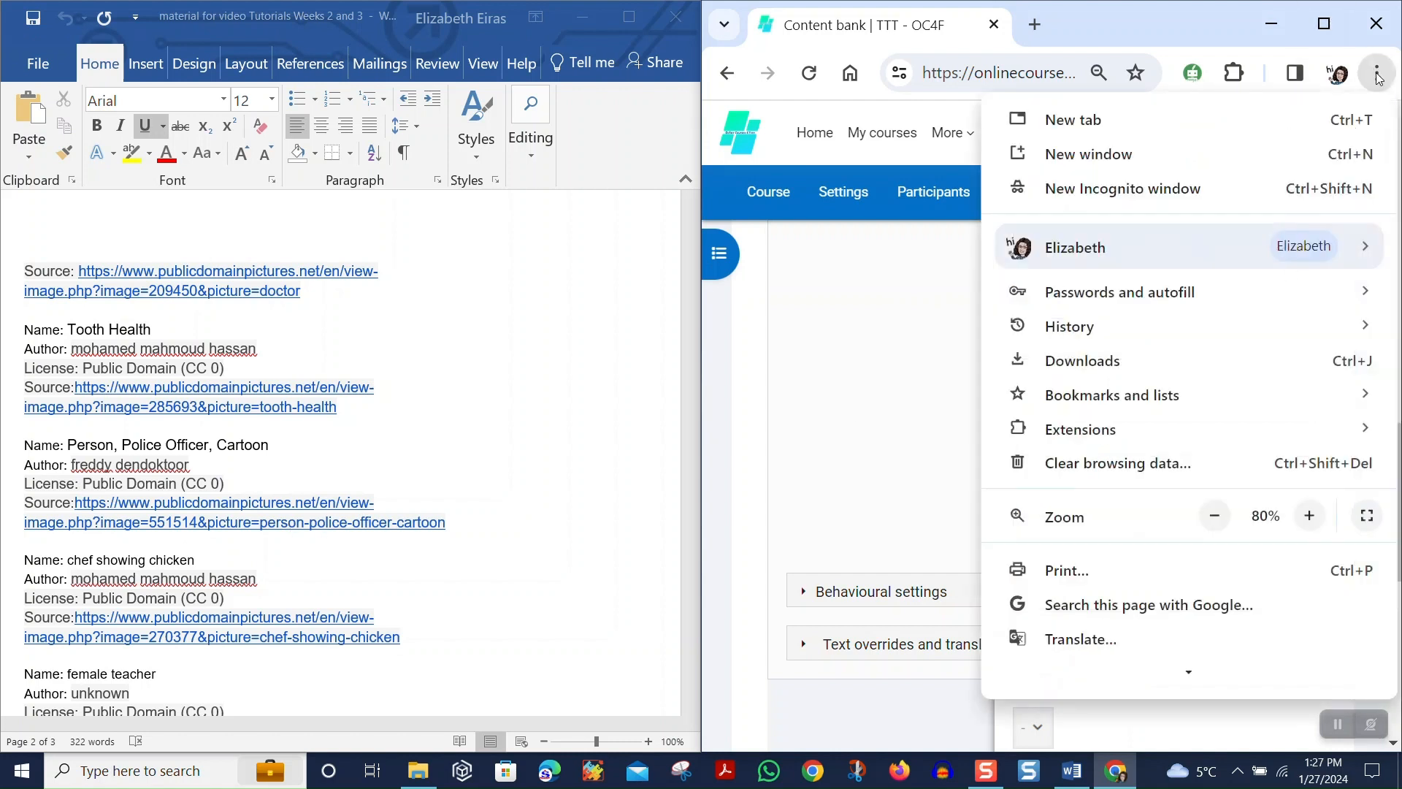
pyautogui.click(1215, 518)
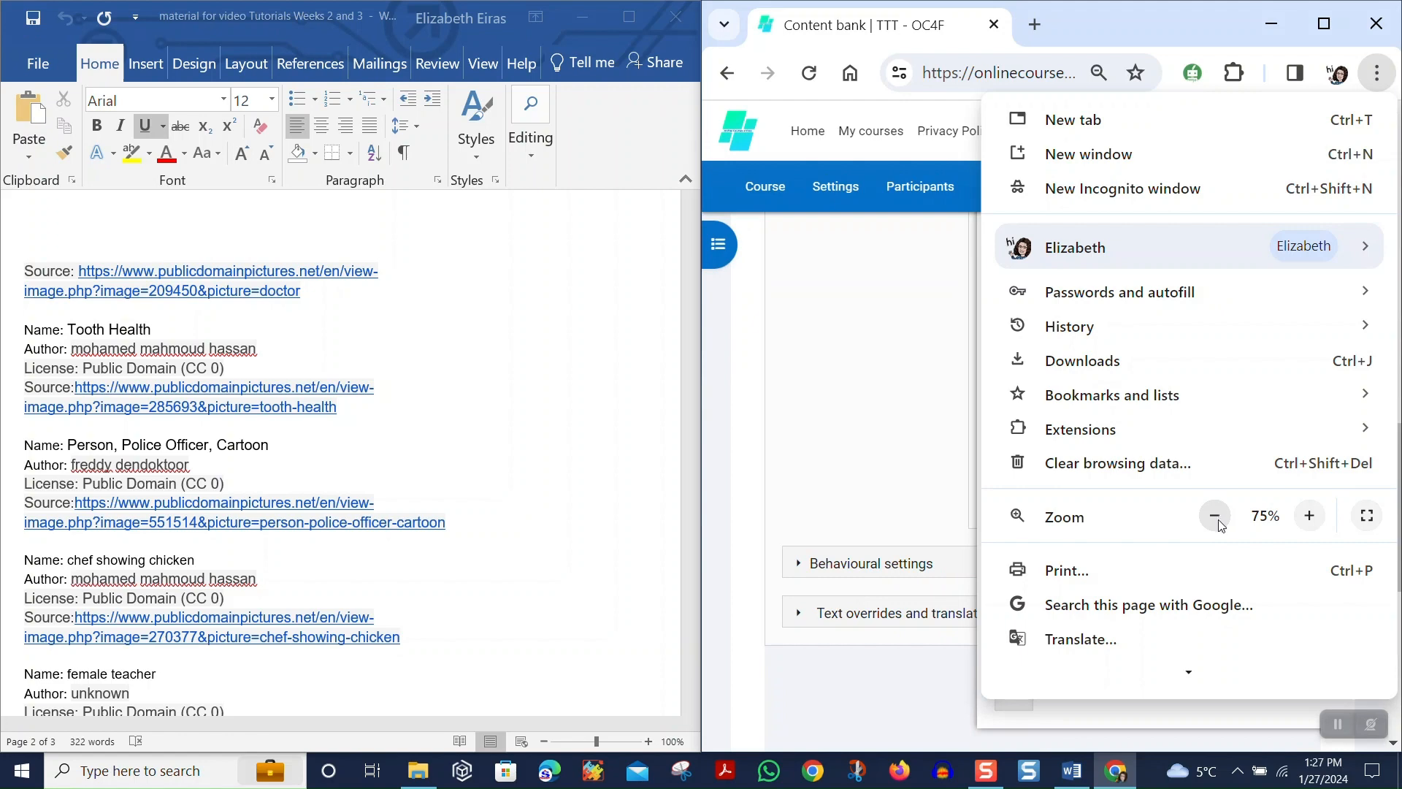
pyautogui.click(1215, 517)
pyautogui.click(854, 406)
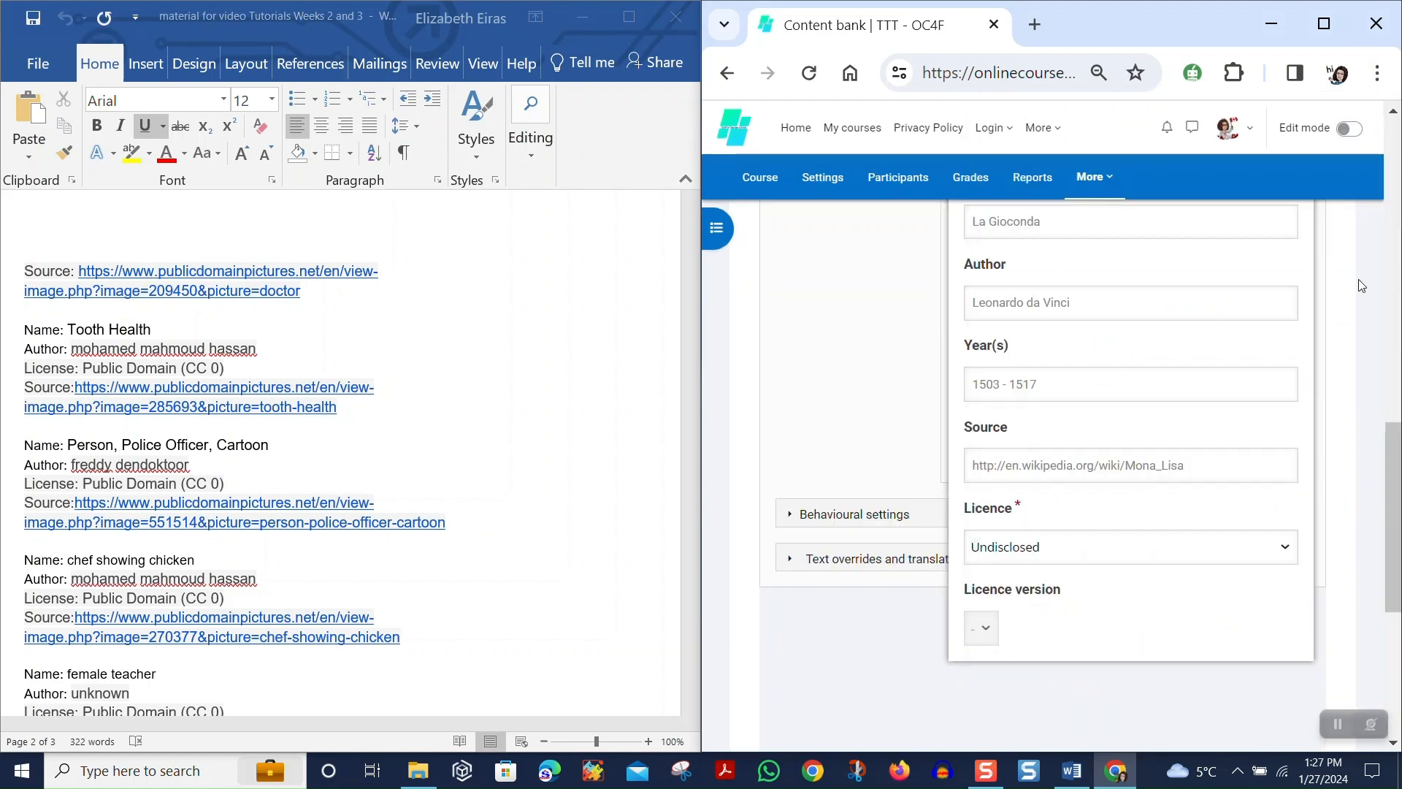
pyautogui.moveTo(1393, 431); pyautogui.dragTo(1392, 349)
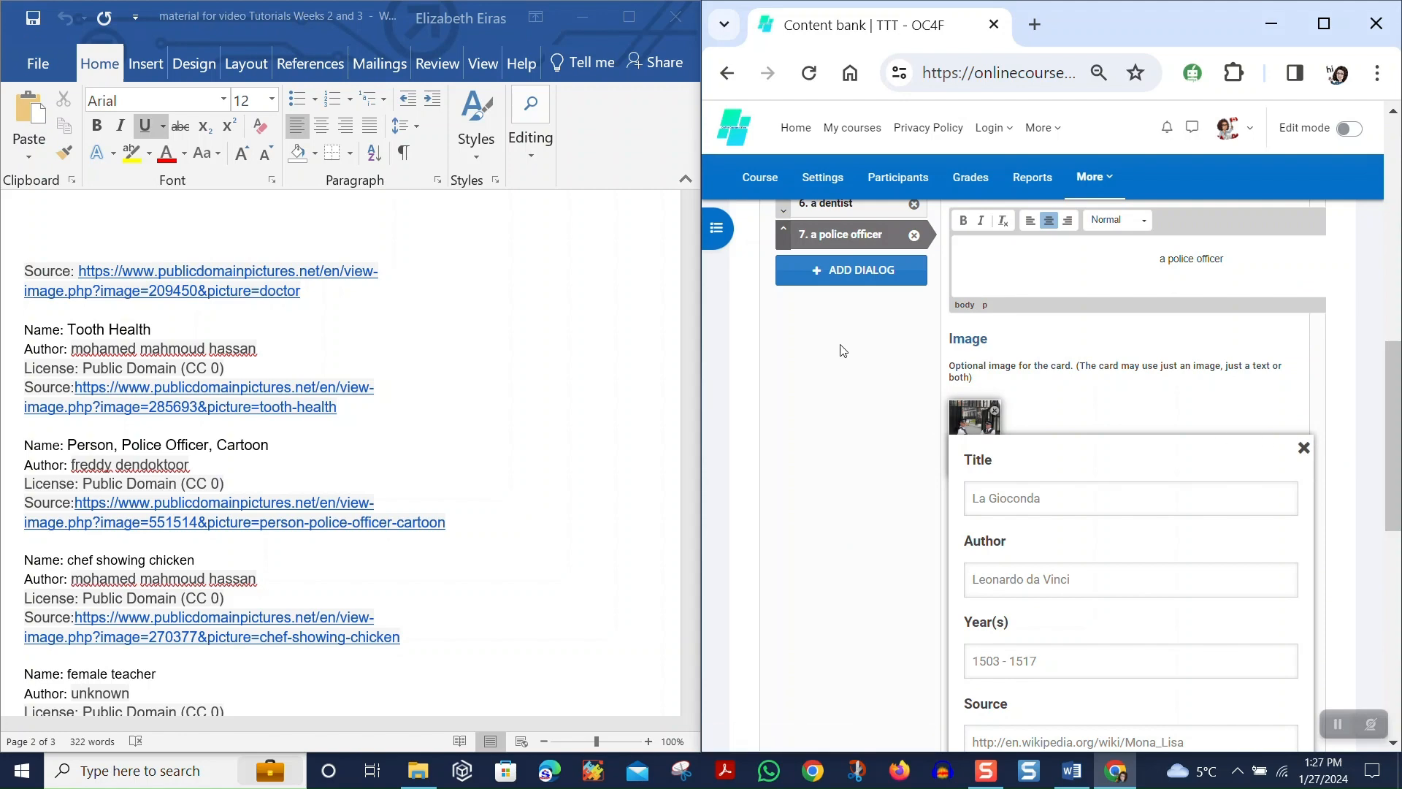
pyautogui.scroll(-2, 844, 351)
pyautogui.scroll(-2, 1221, 263)
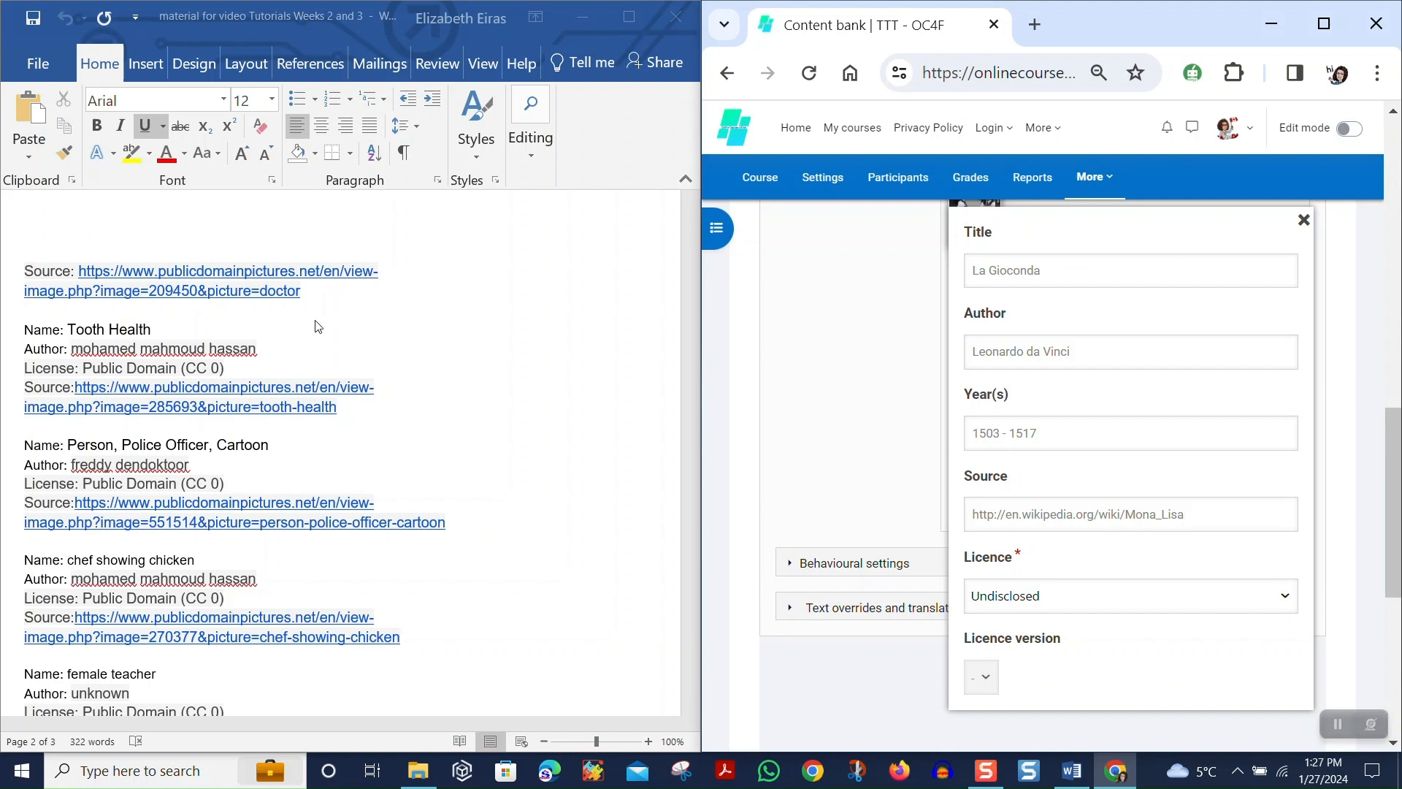
# Enter "police officers" as the image title and the photographer's name as author, following the last picture entry in the Word document.
pyautogui.scroll(-6, 319, 334)
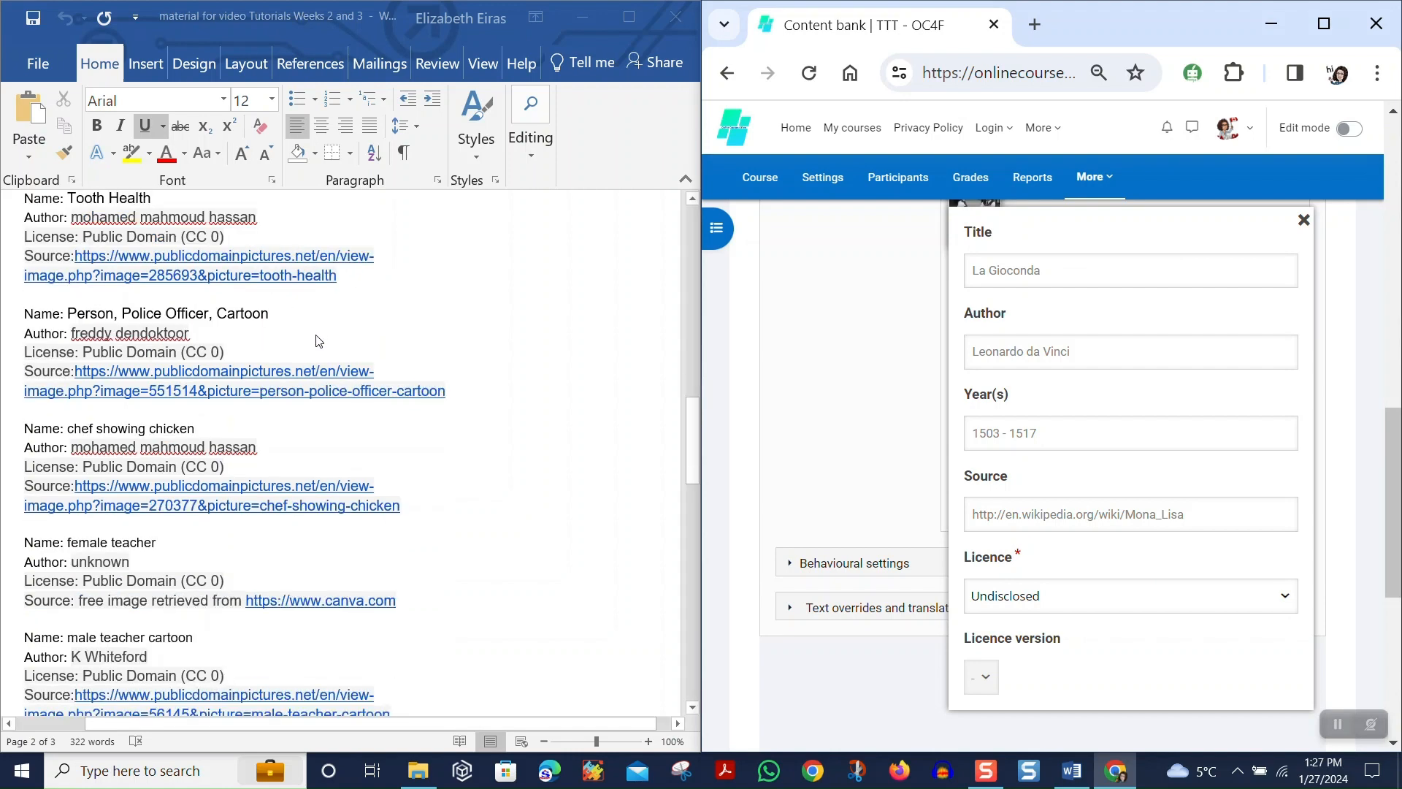
pyautogui.scroll(-1, 316, 340)
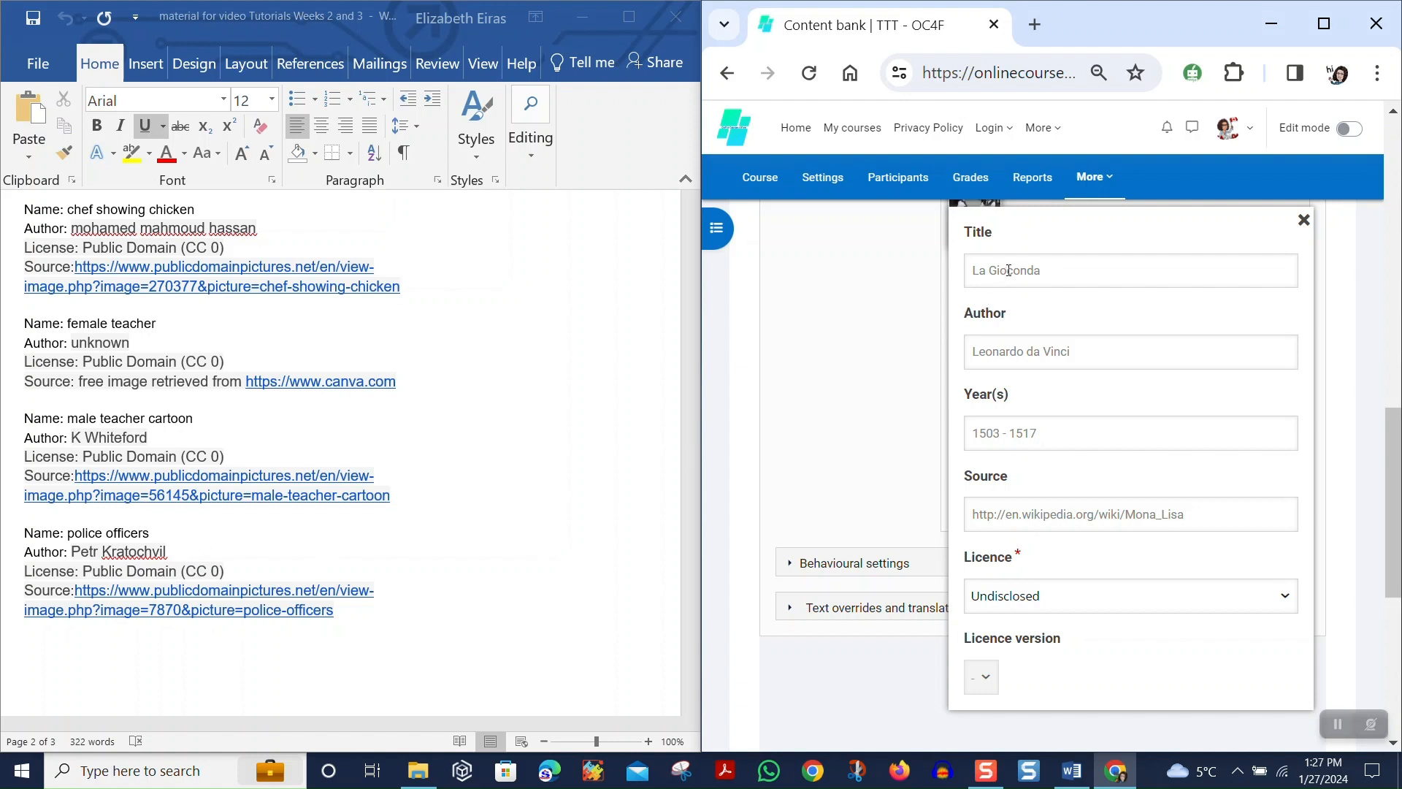
pyautogui.click(1007, 270)
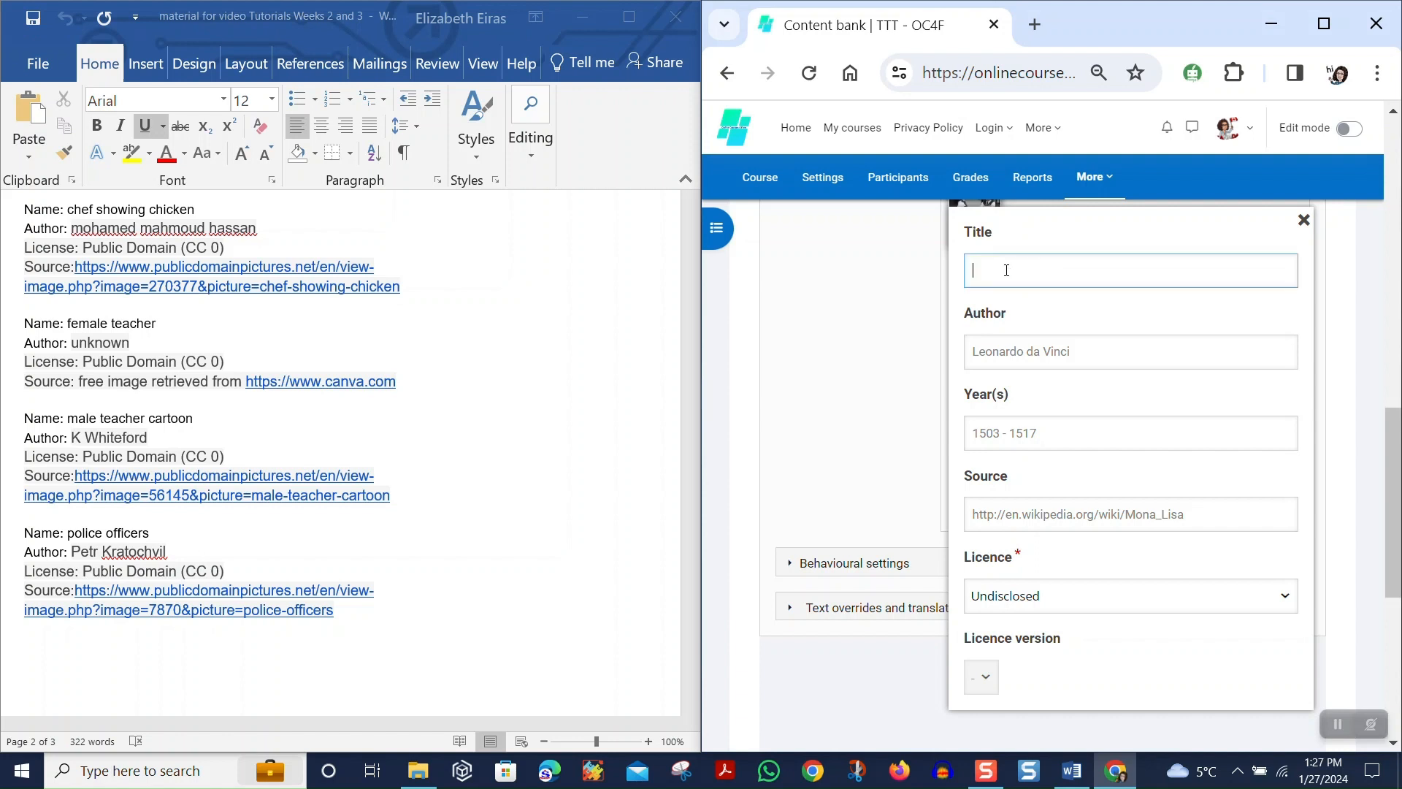
pyautogui.scroll(-1, 194, 712)
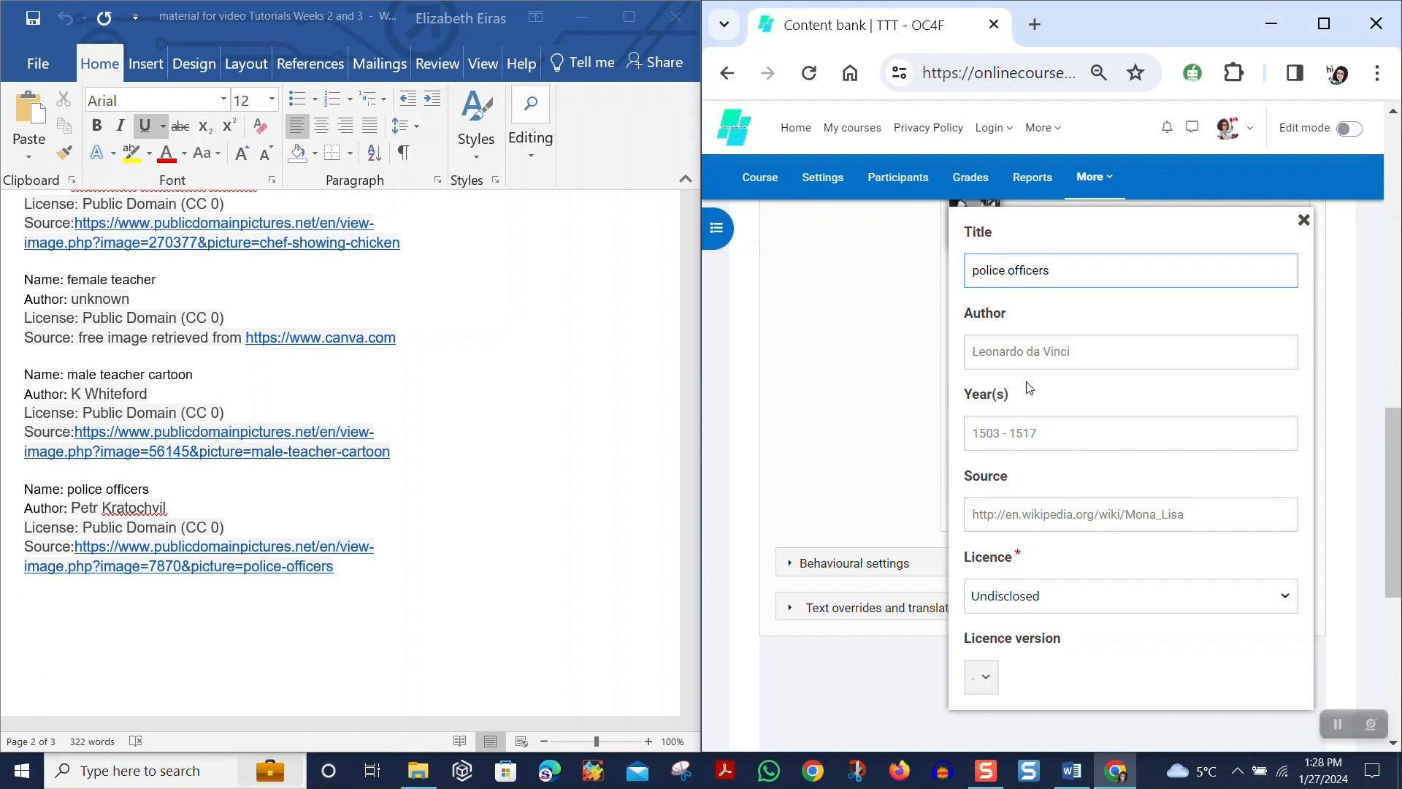
pyautogui.click(1025, 349)
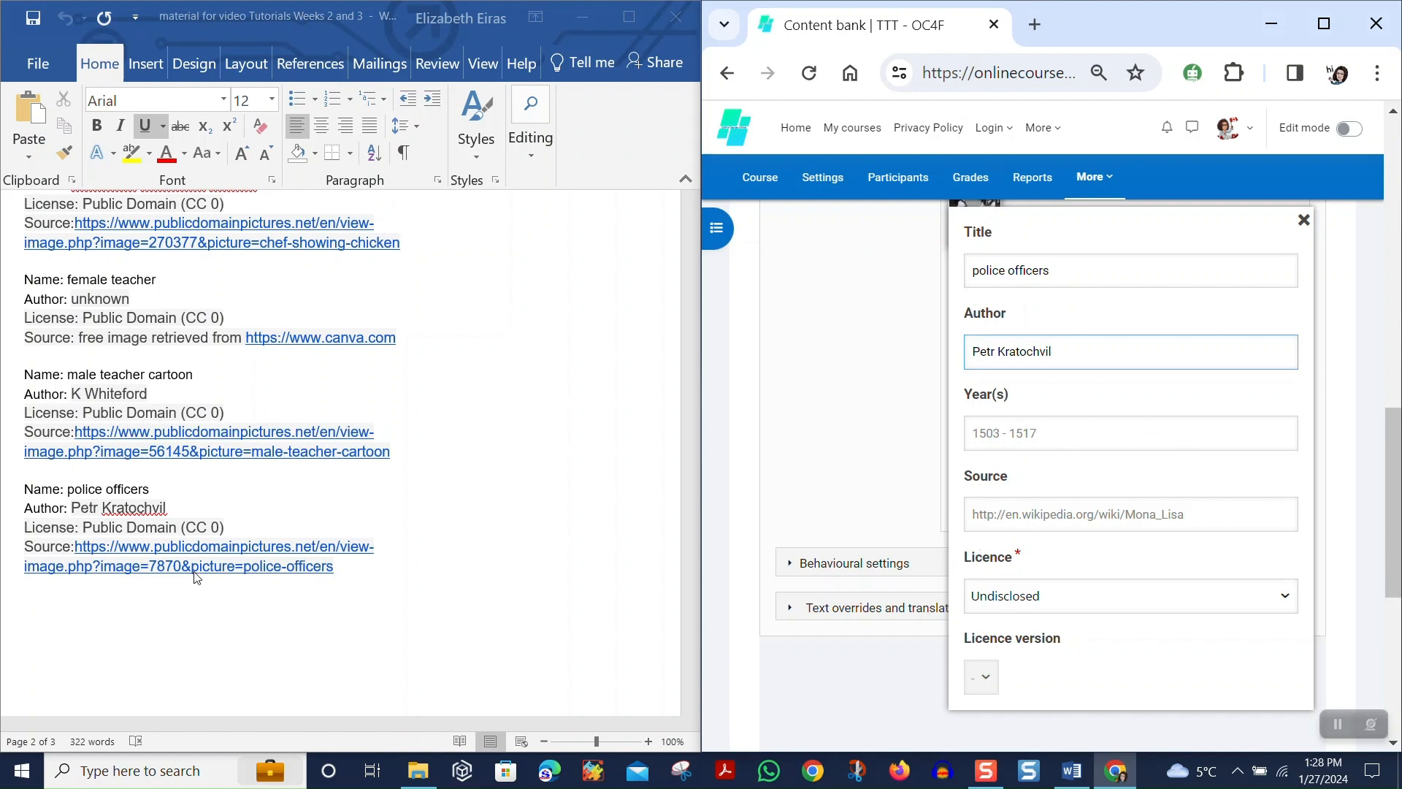
# Copy the police officers picture's source URL from the Word document into the Source of the image copyright details.
pyautogui.click(300, 568)
pyautogui.click(165, 568)
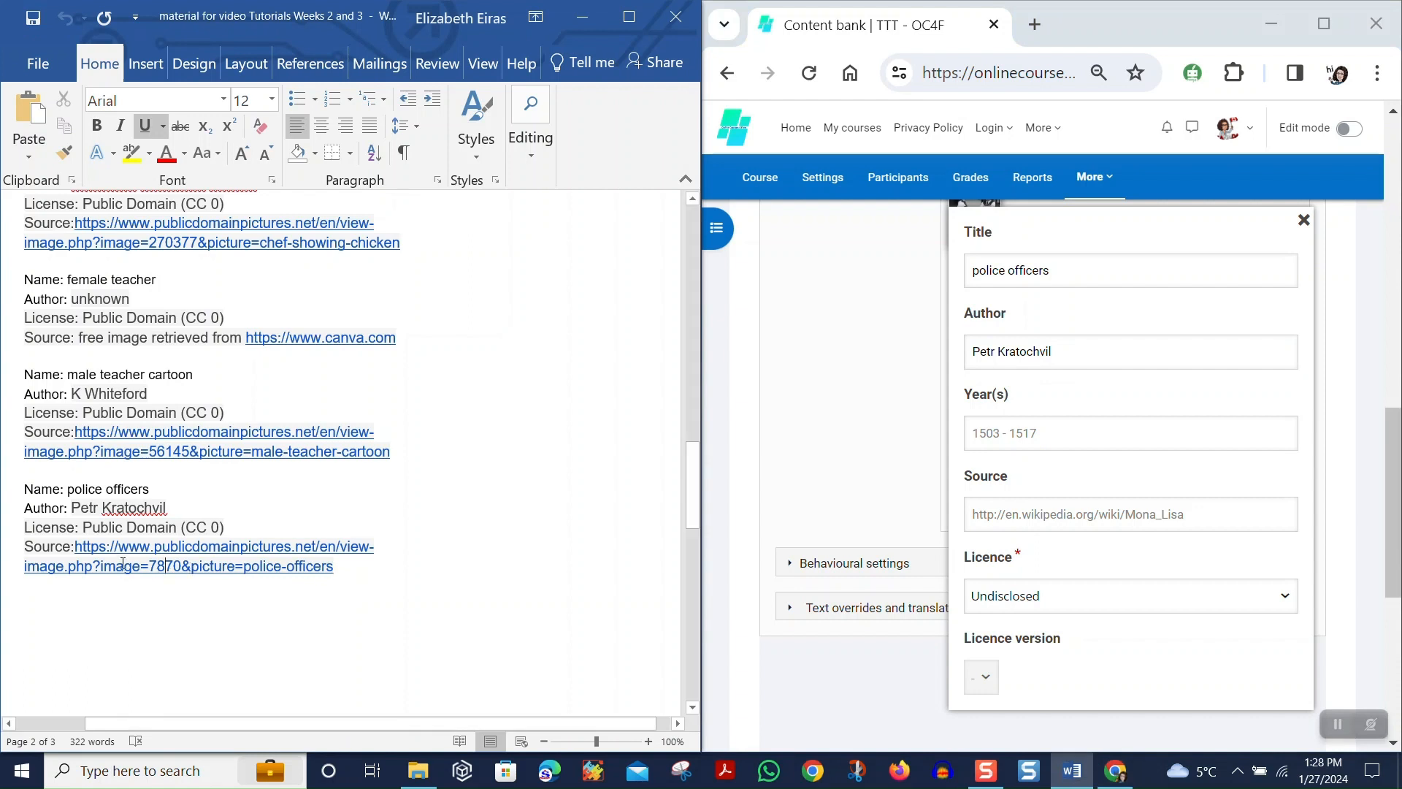
pyautogui.moveTo(78, 549); pyautogui.dragTo(282, 567)
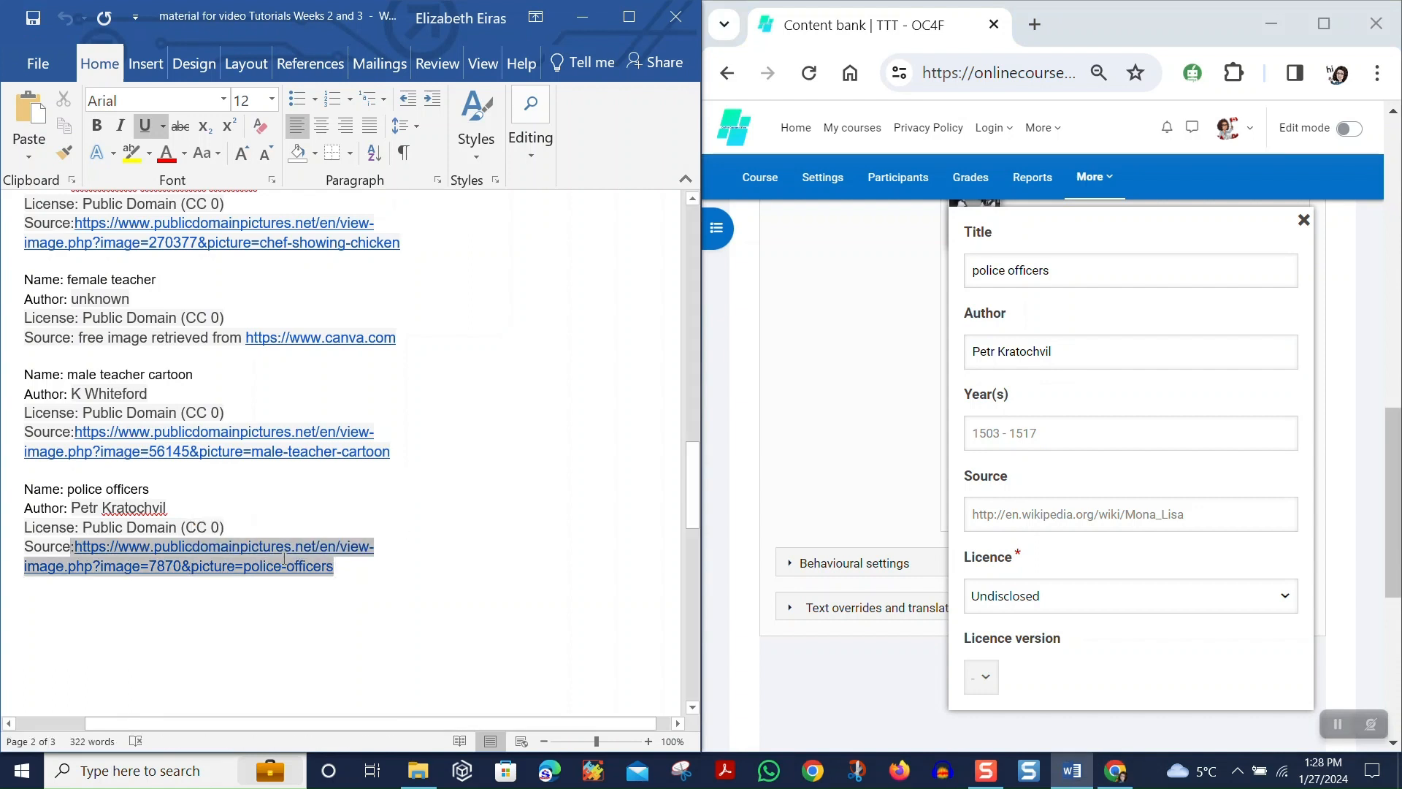
pyautogui.click(283, 568)
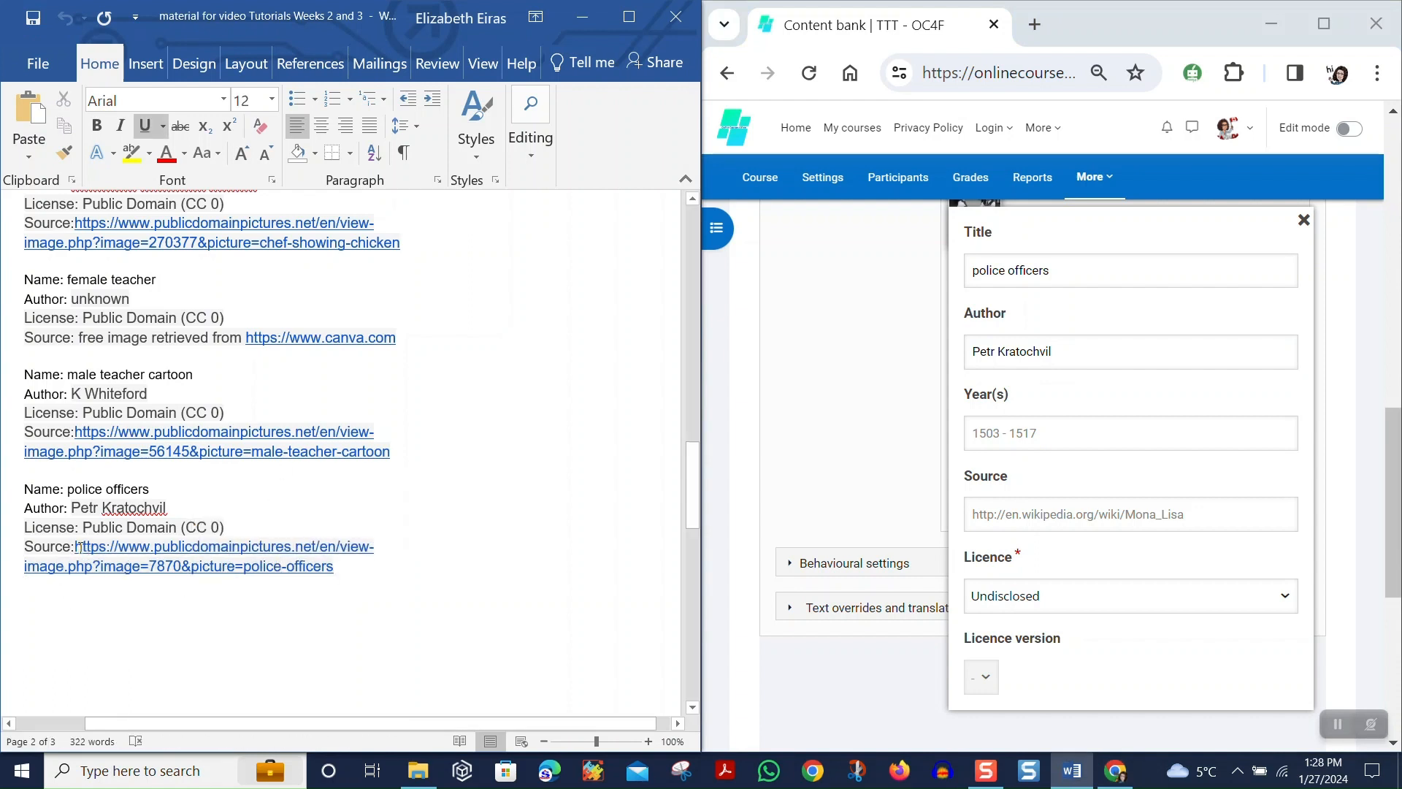
pyautogui.moveTo(77, 550); pyautogui.dragTo(333, 570)
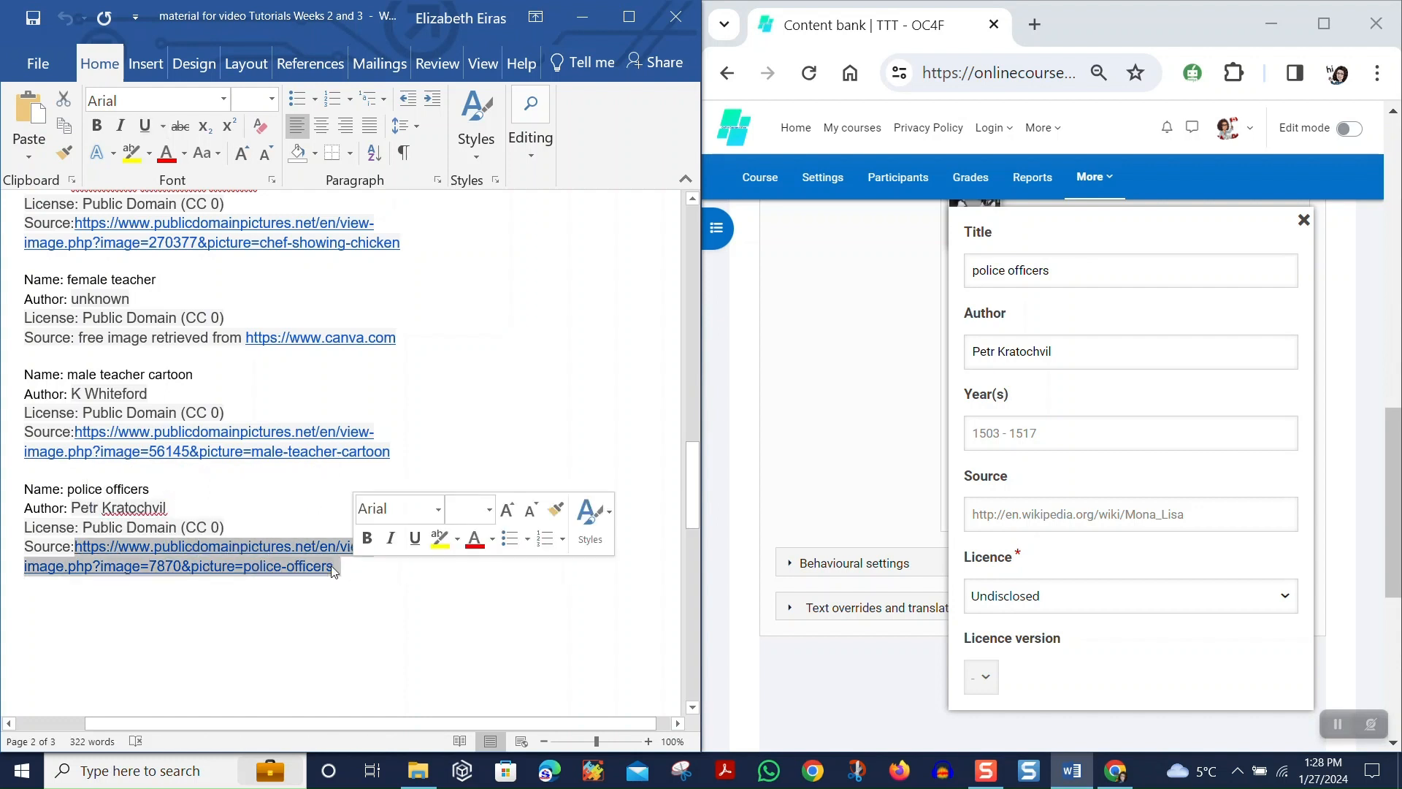
pyautogui.rightClick(287, 558)
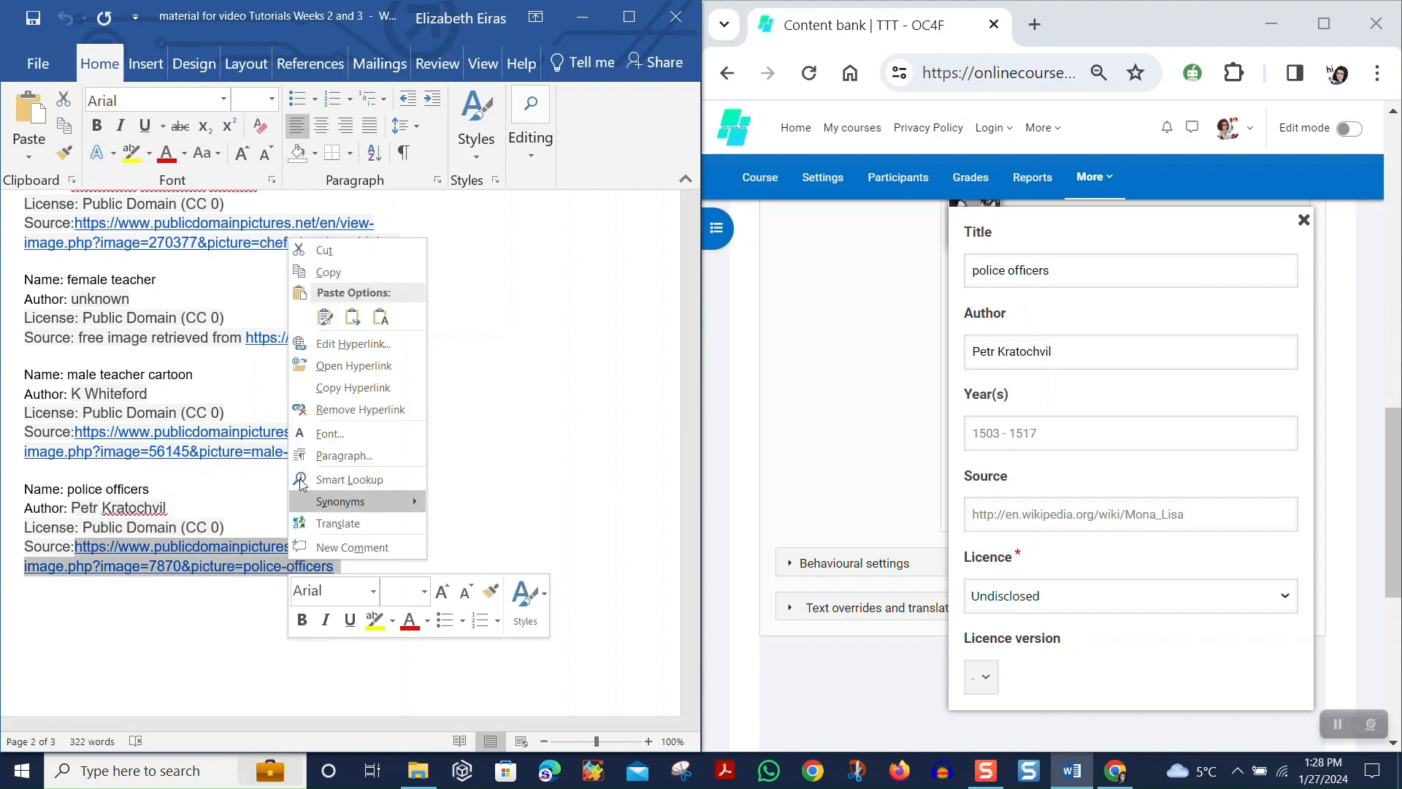
pyautogui.click(325, 274)
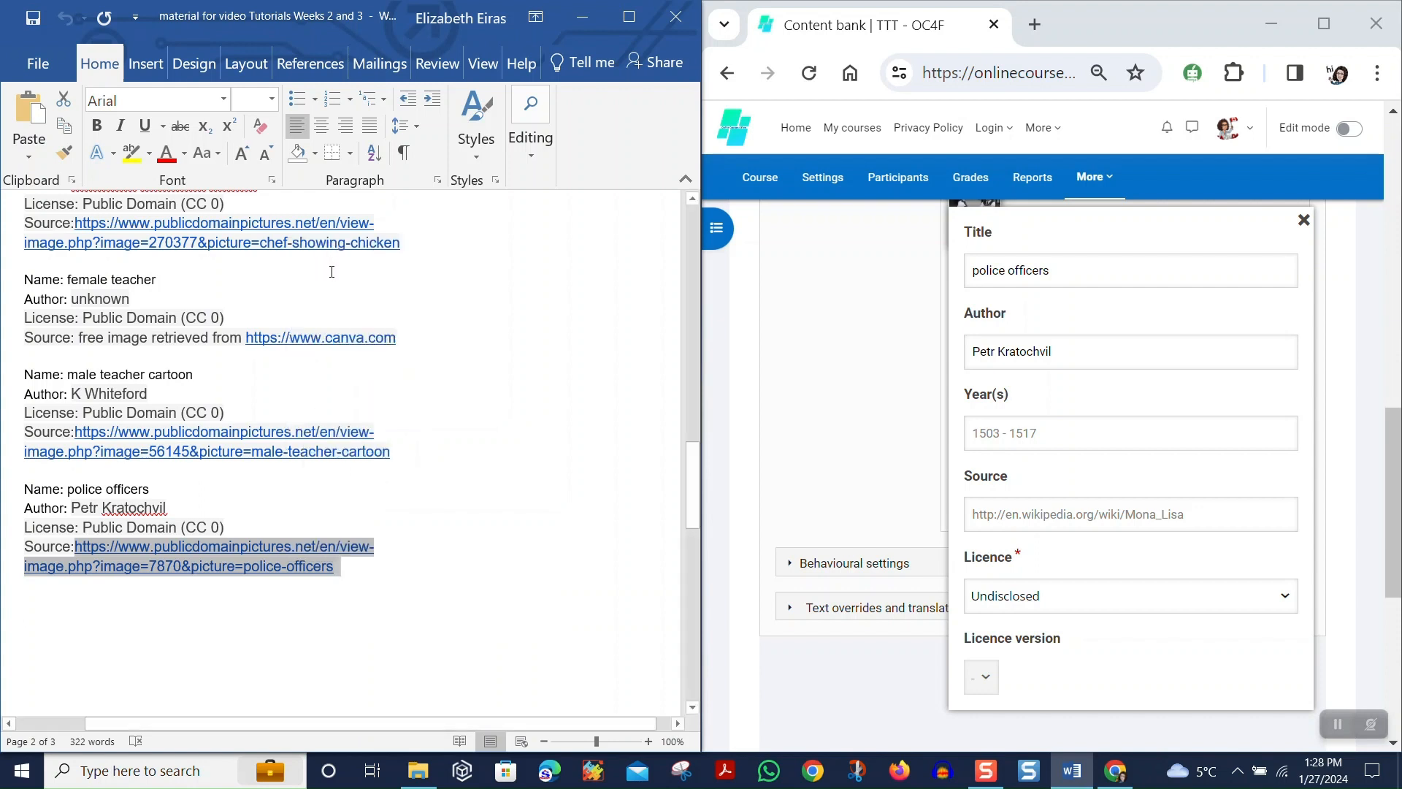
pyautogui.click(1012, 524)
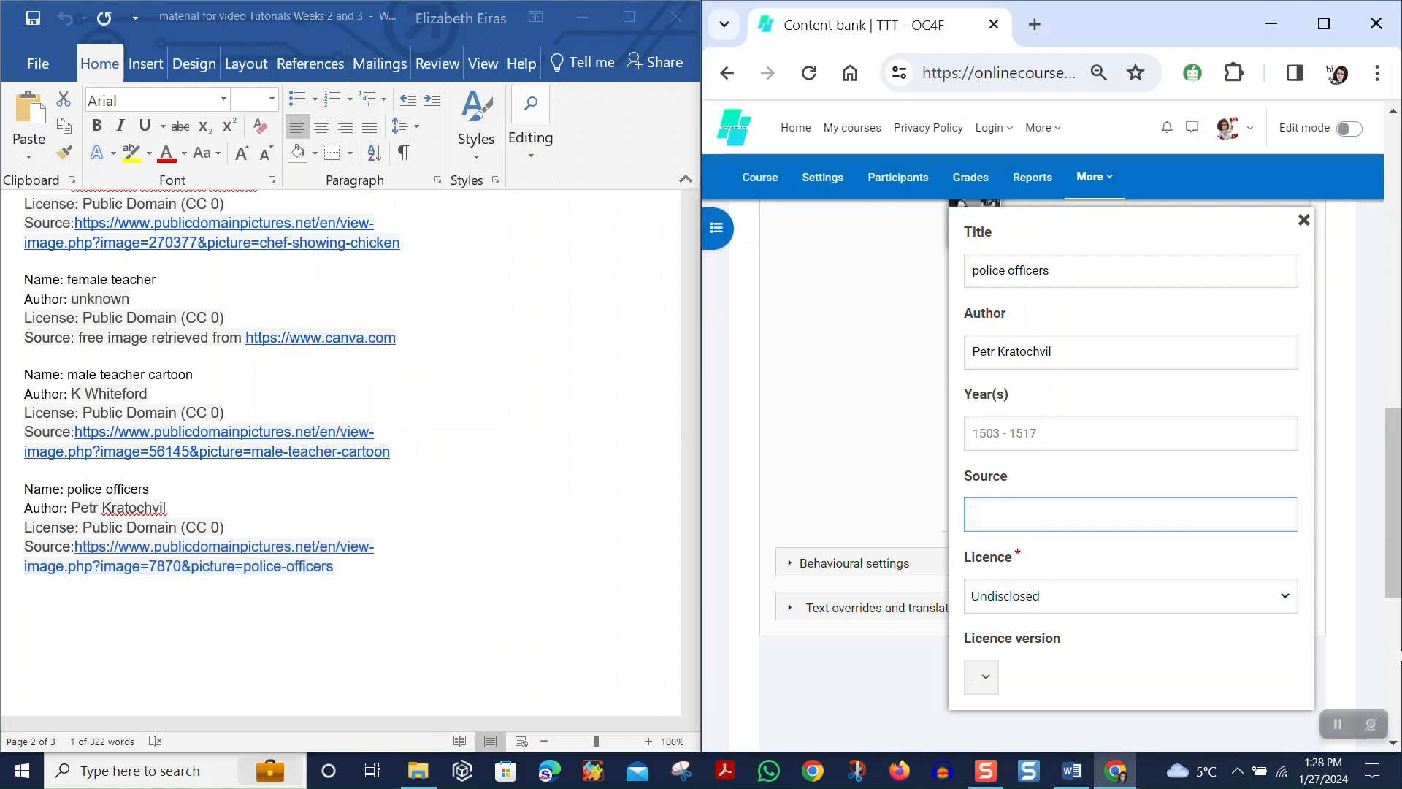
pyautogui.hotkey('ctrl', 'v')
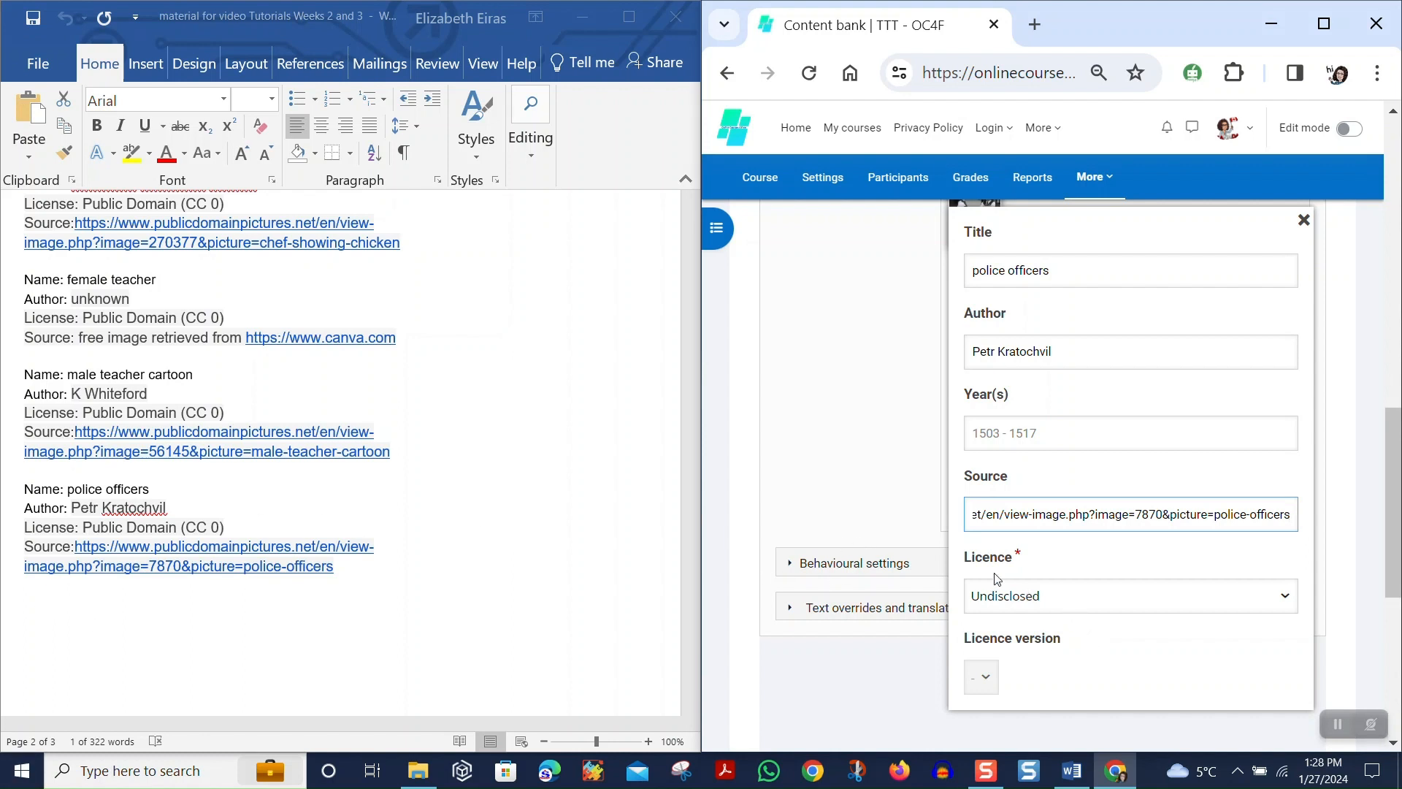
# Set the image licence to Public Domain with version CC0 1.0 Universal, and close the copyright details.
pyautogui.click(1072, 595)
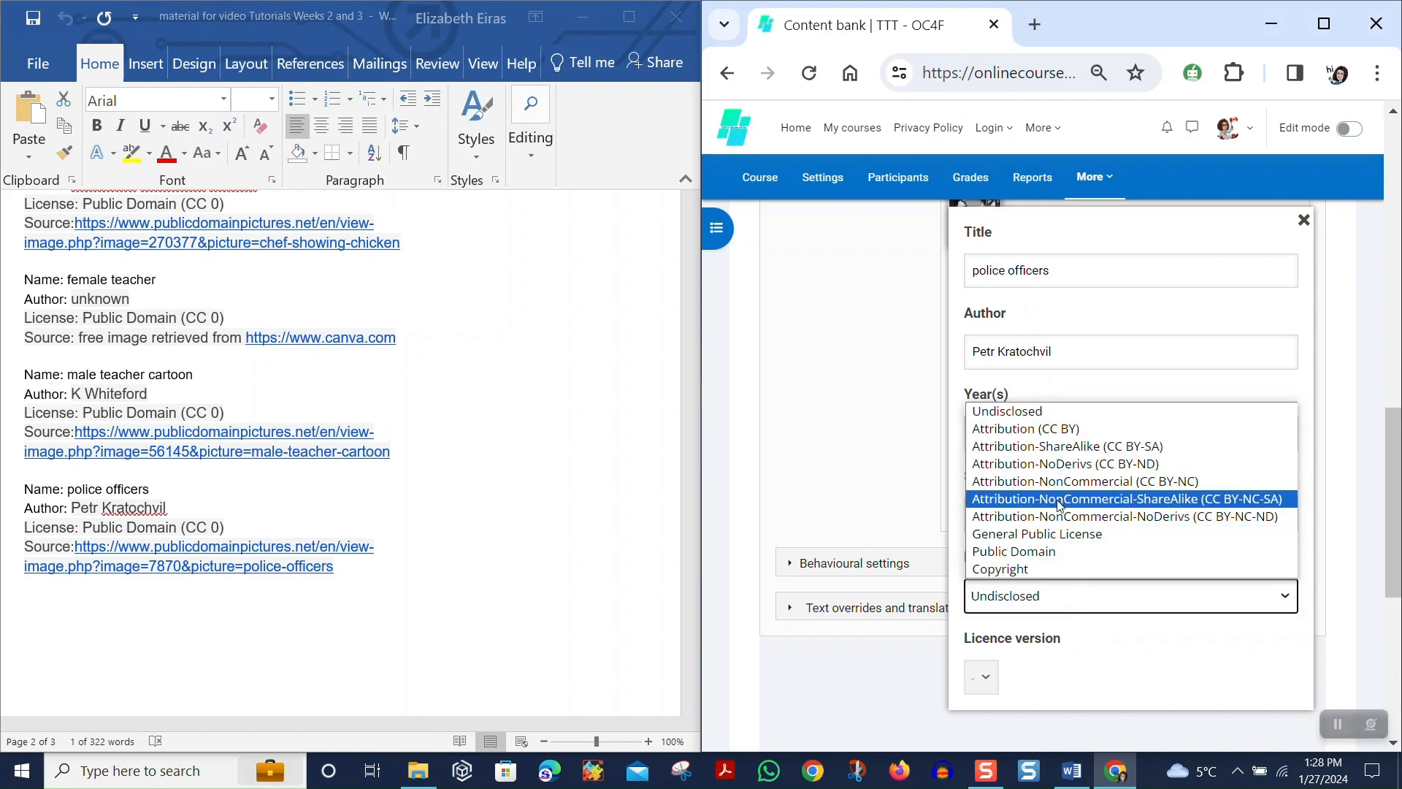
pyautogui.click(1100, 550)
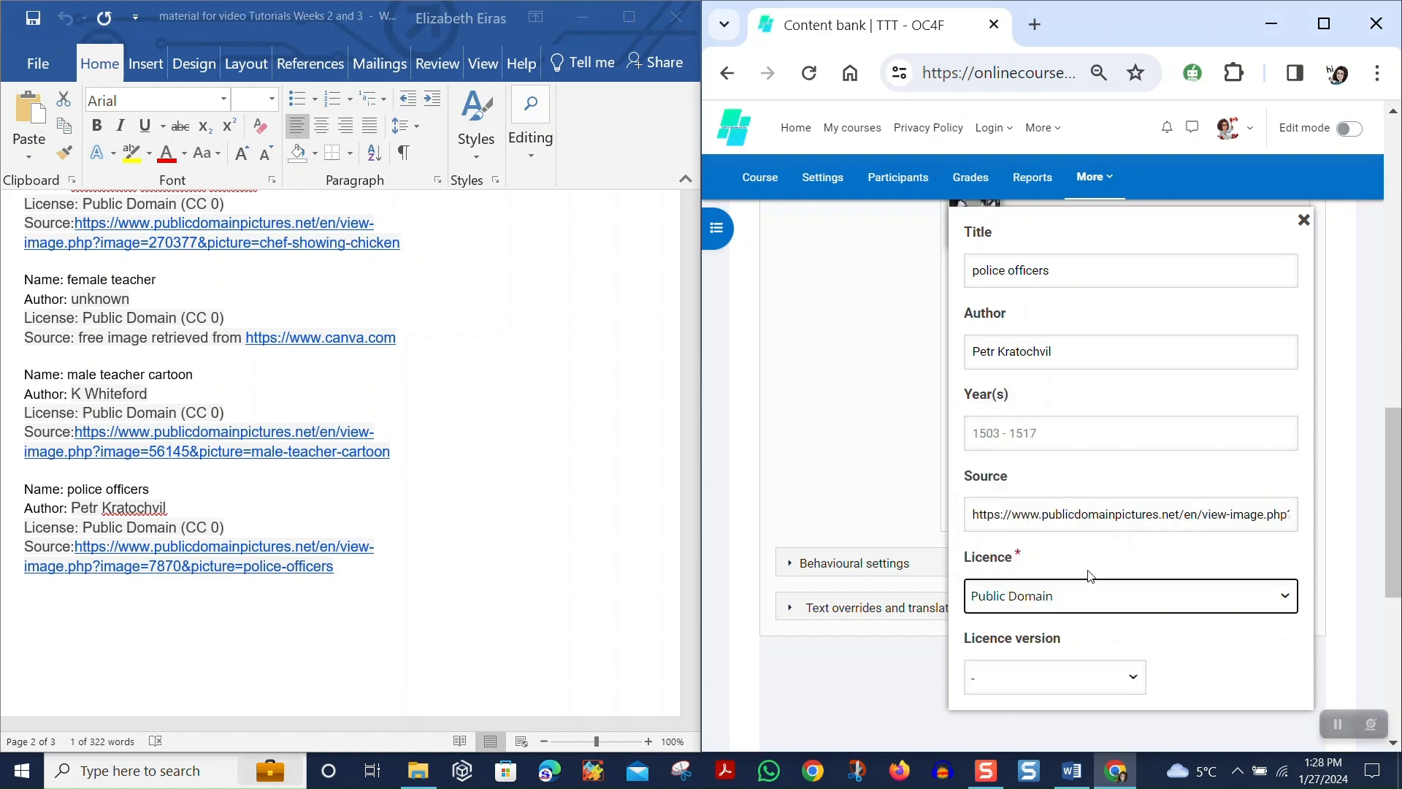
pyautogui.click(1043, 679)
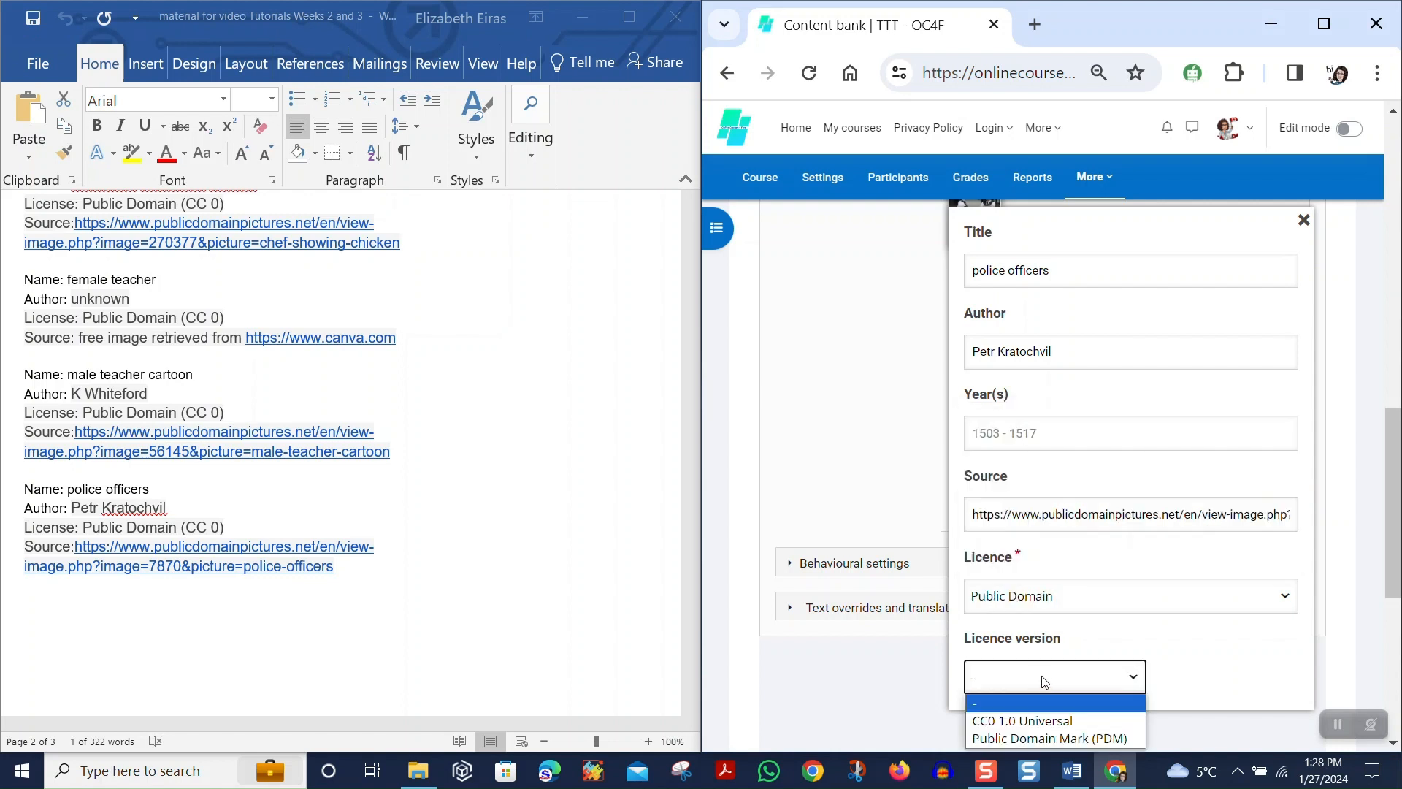
pyautogui.click(1038, 722)
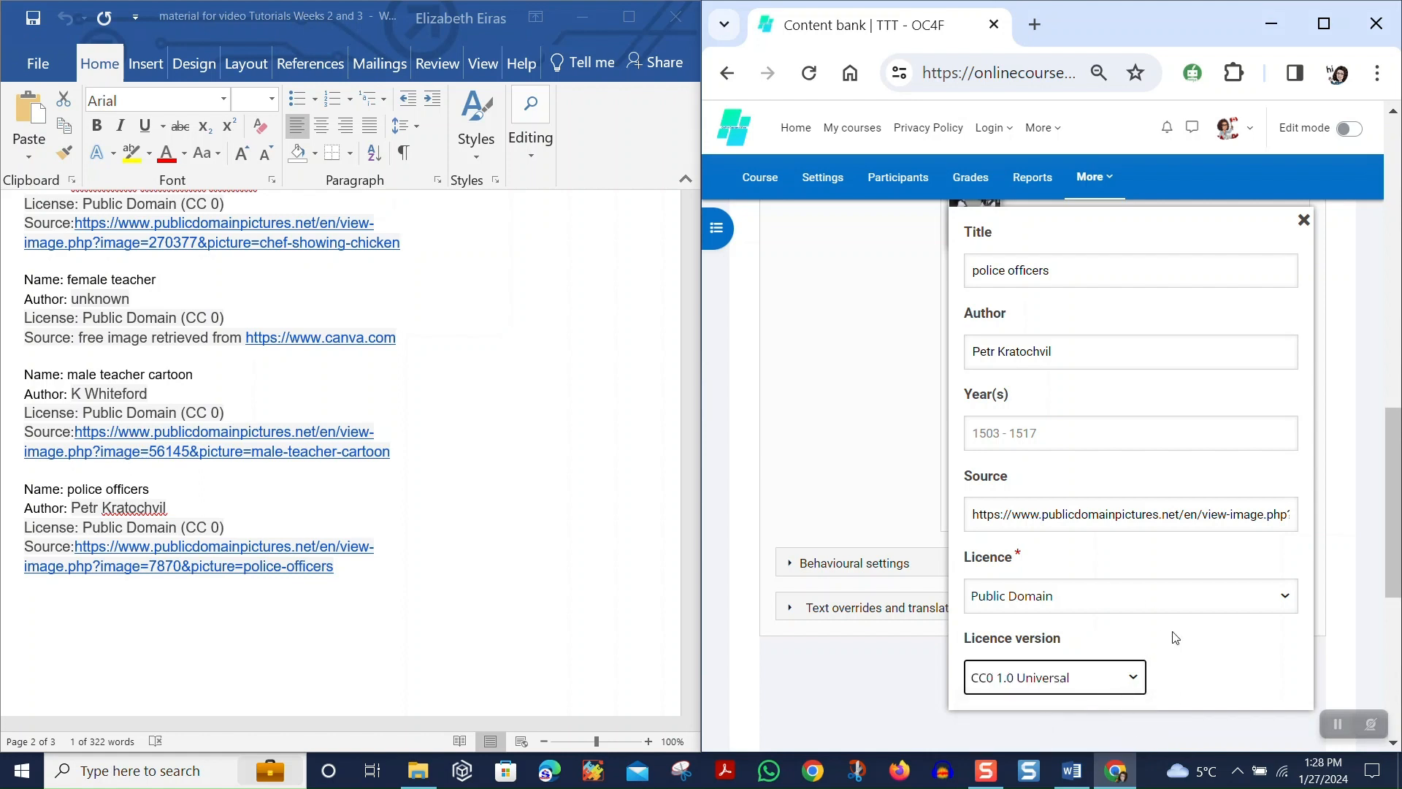
pyautogui.click(1304, 221)
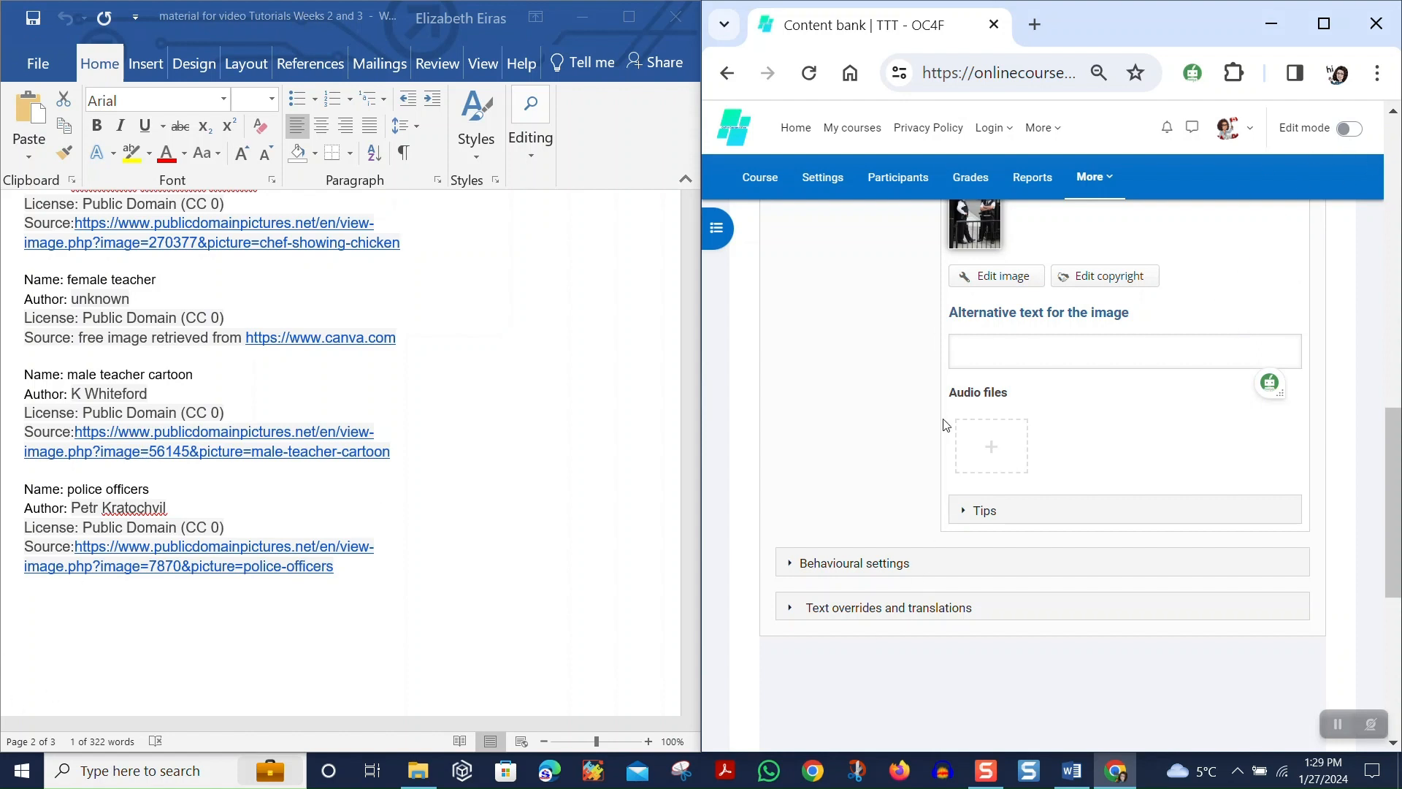
# Enter "Image with two police officers at a gate." as the alternative text for the police officer image.
pyautogui.scroll(3, 846, 420)
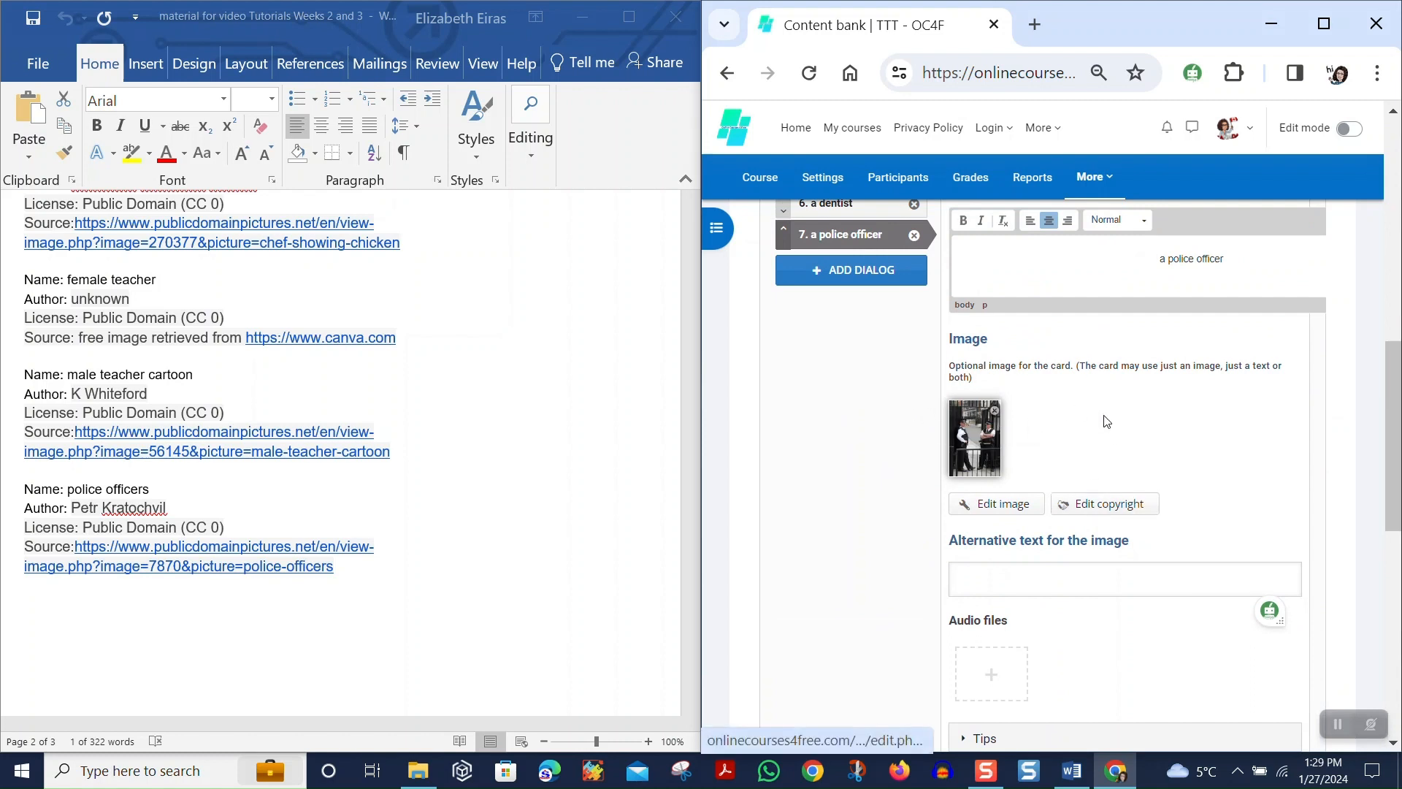
pyautogui.scroll(-3, 1106, 422)
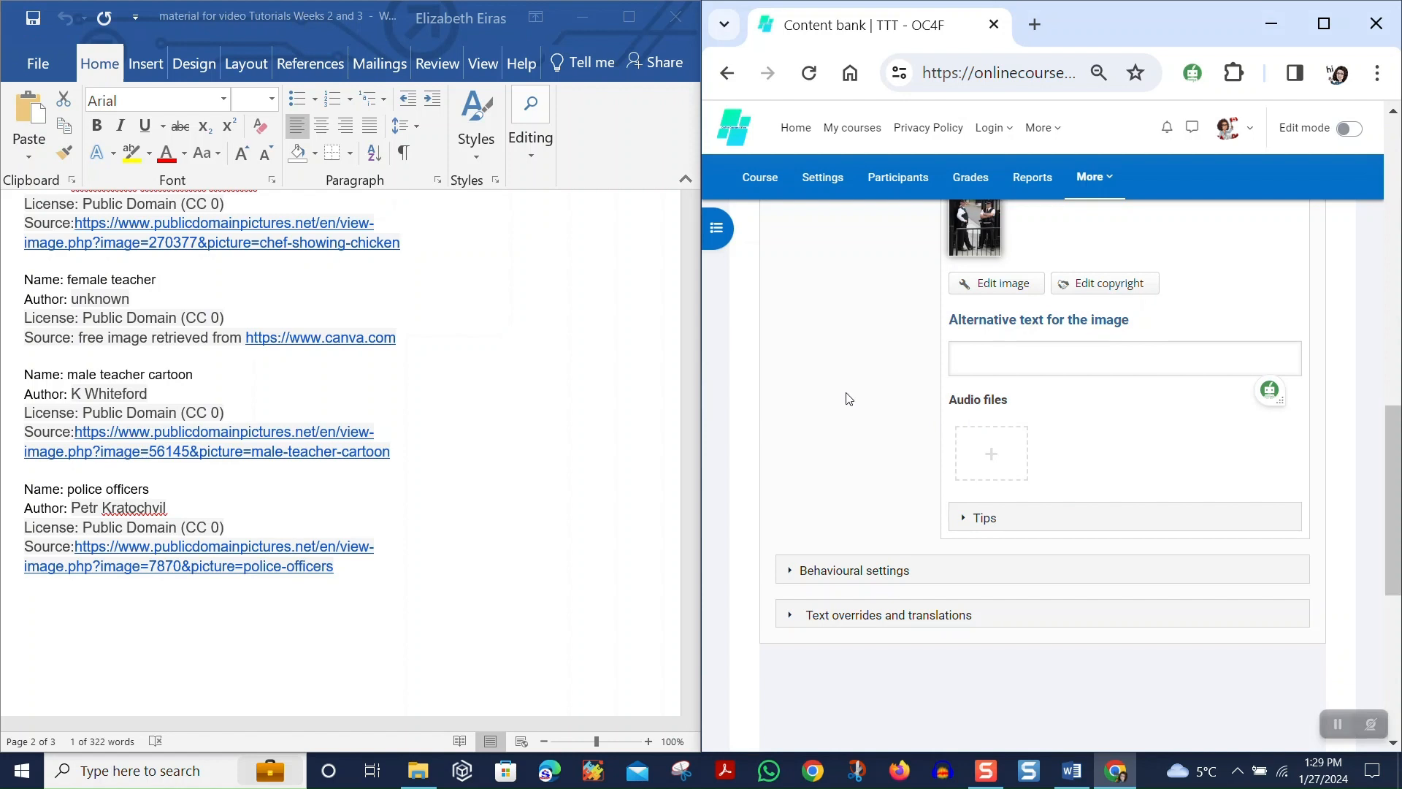
pyautogui.scroll(1, 850, 398)
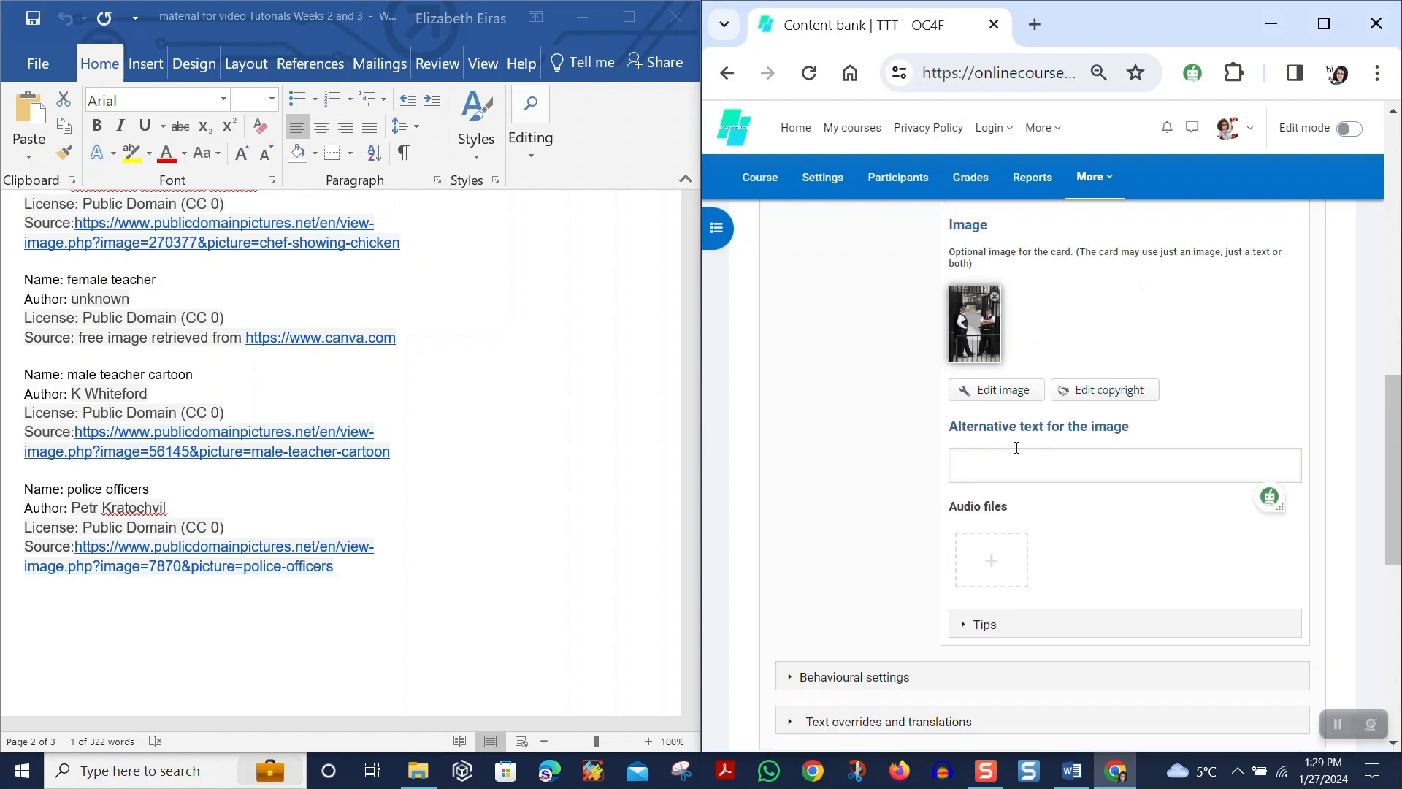
pyautogui.click(1058, 465)
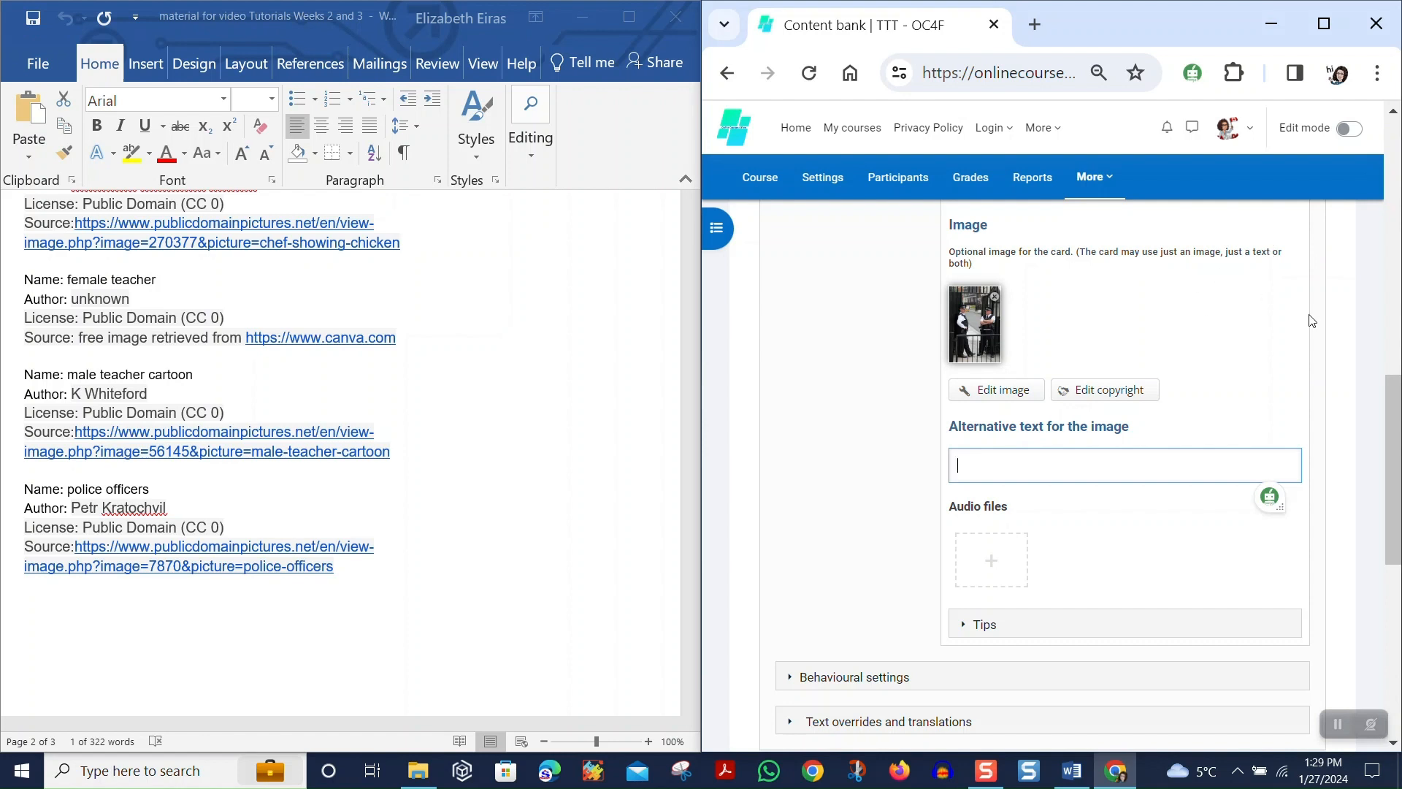
pyautogui.write('Image with two police officers at a gate.')
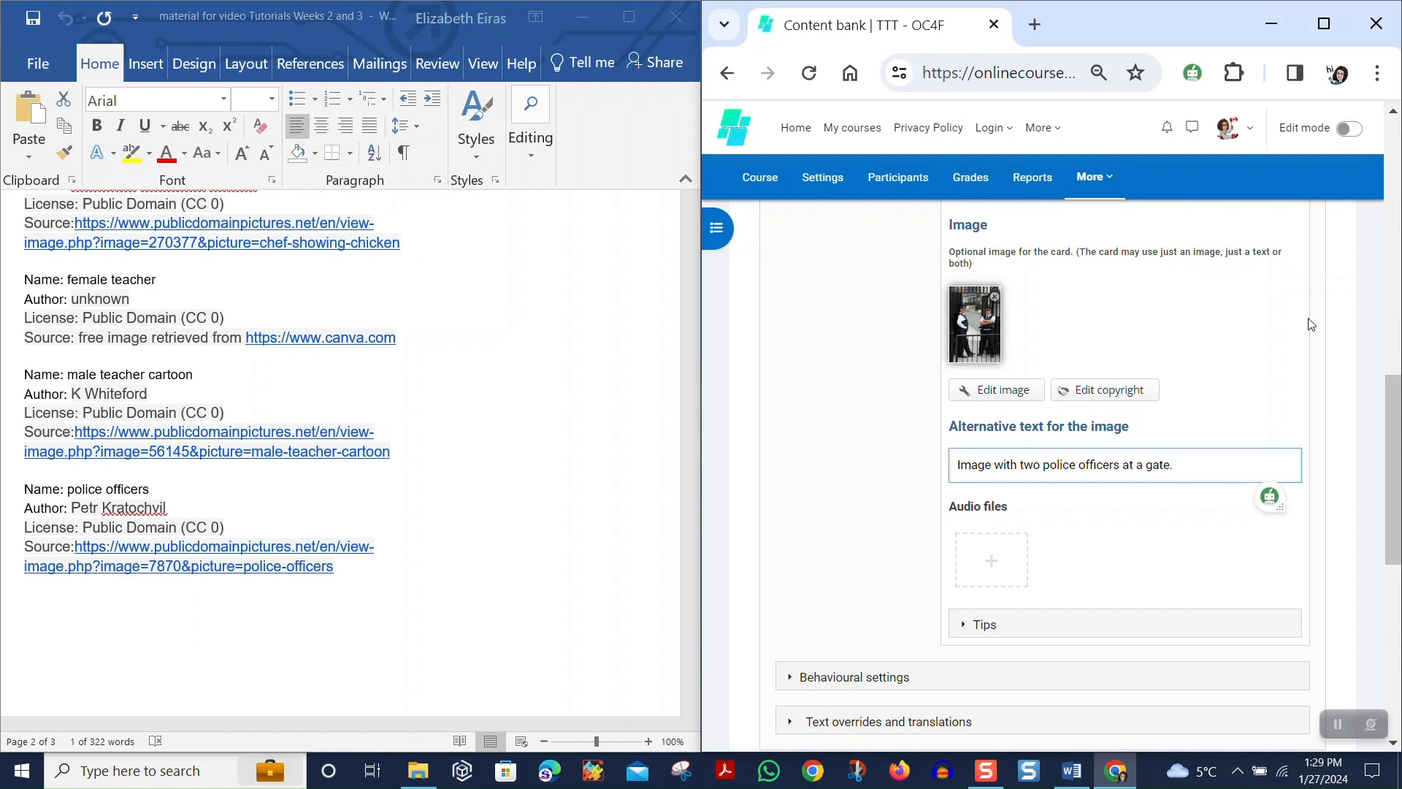
# Save the Dialog Cards content with the new police officer card.
pyautogui.scroll(-5, 1251, 509)
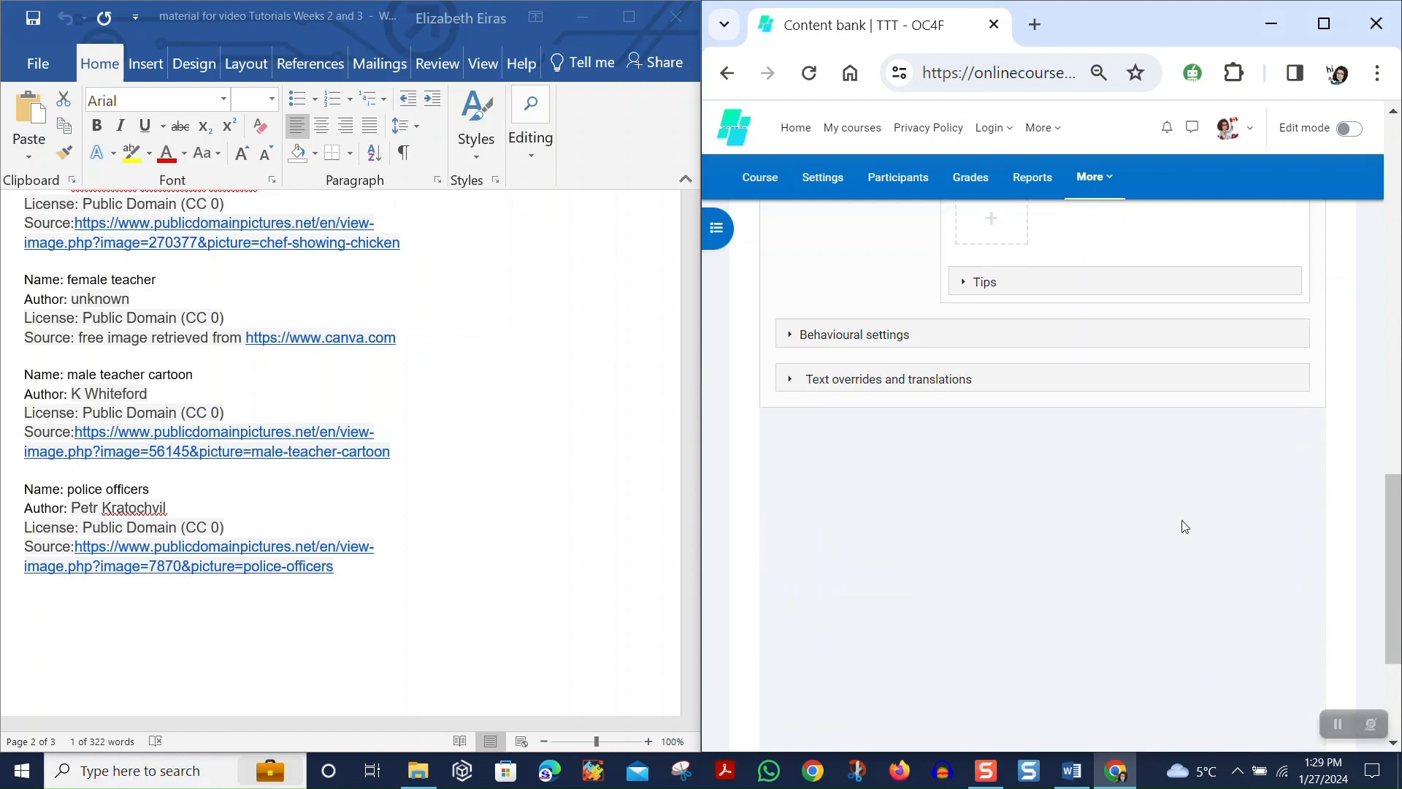
pyautogui.scroll(8, 1176, 526)
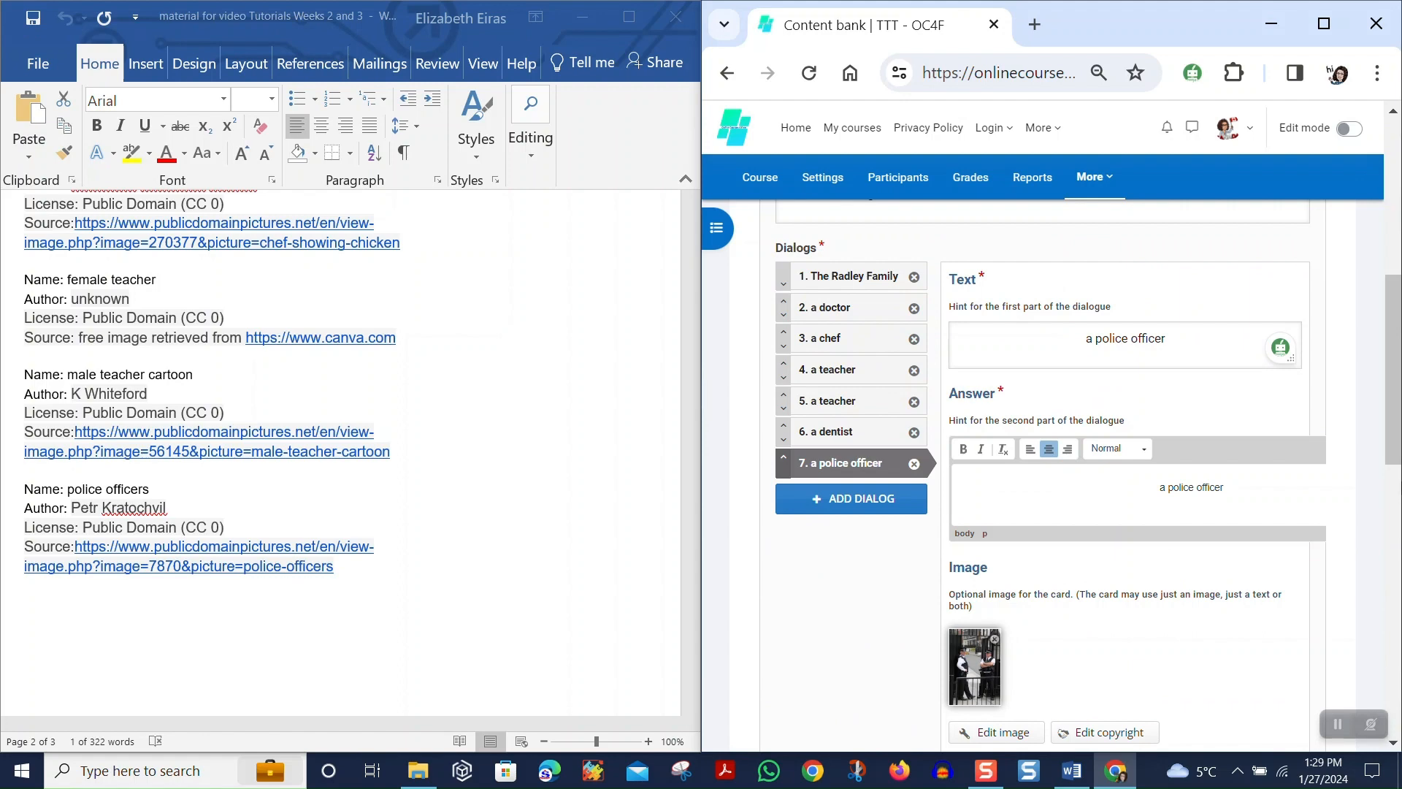
pyautogui.moveTo(1397, 416); pyautogui.dragTo(1399, 702)
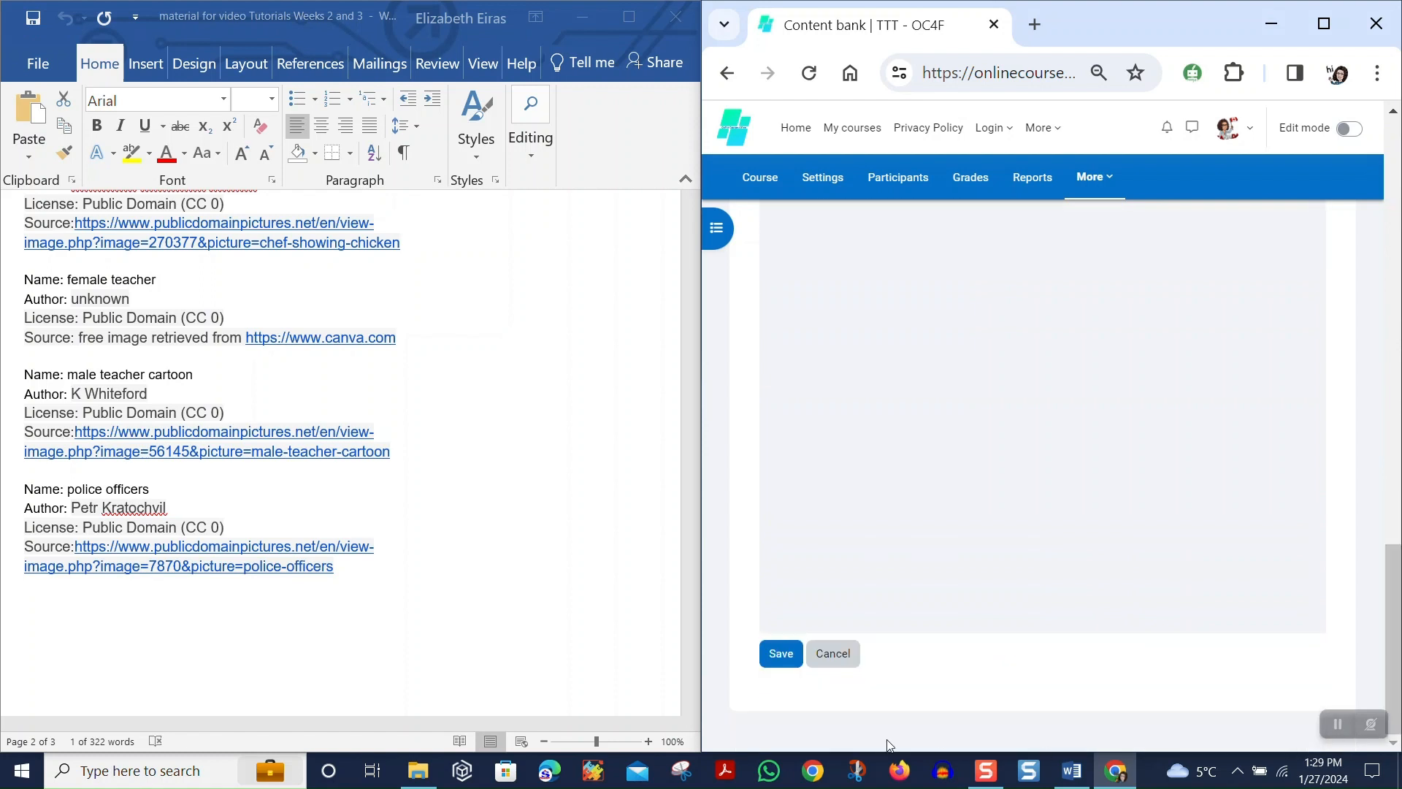
pyautogui.click(778, 663)
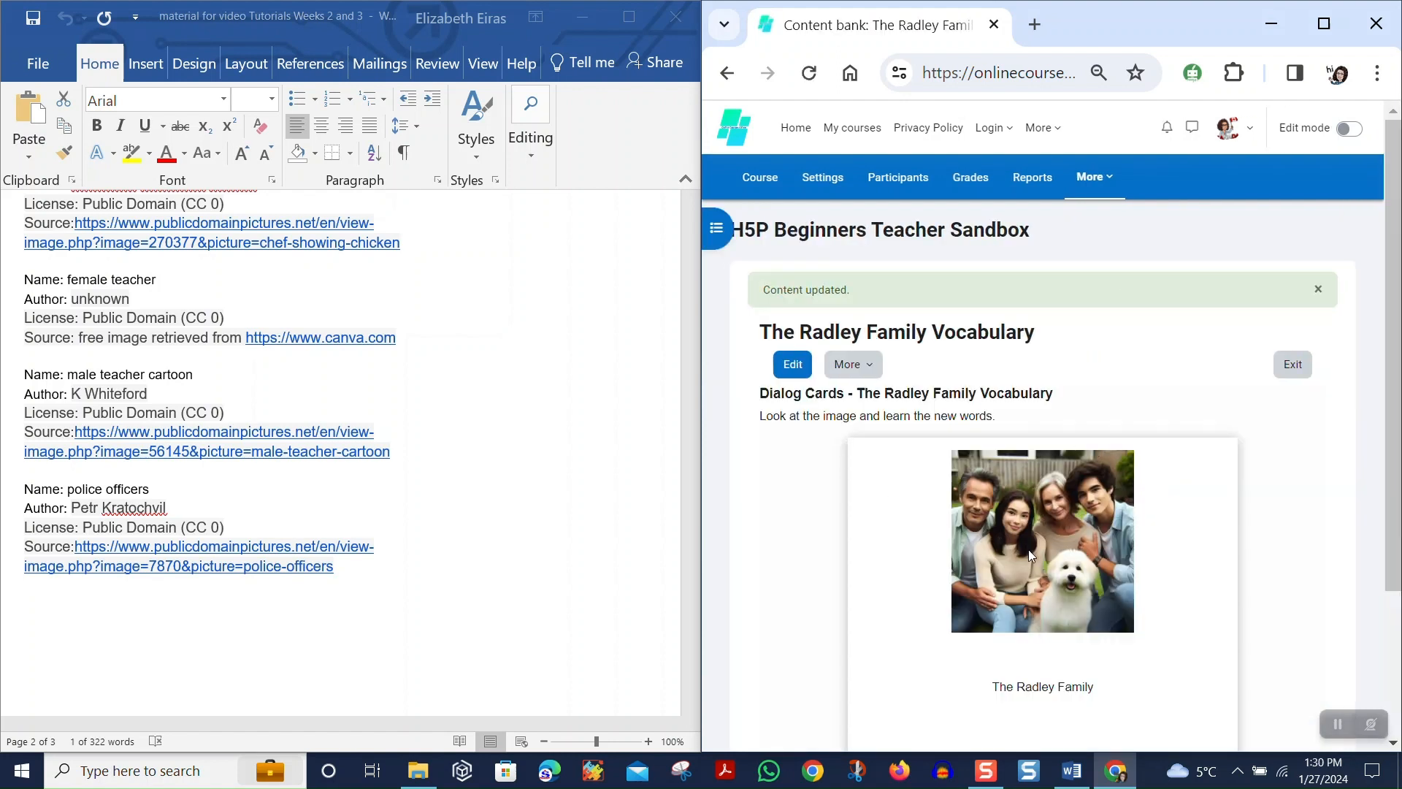
# Reopen The Radley Family Vocabulary for editing and review the police officer card's text, answer, image and alternative text.
pyautogui.click(786, 374)
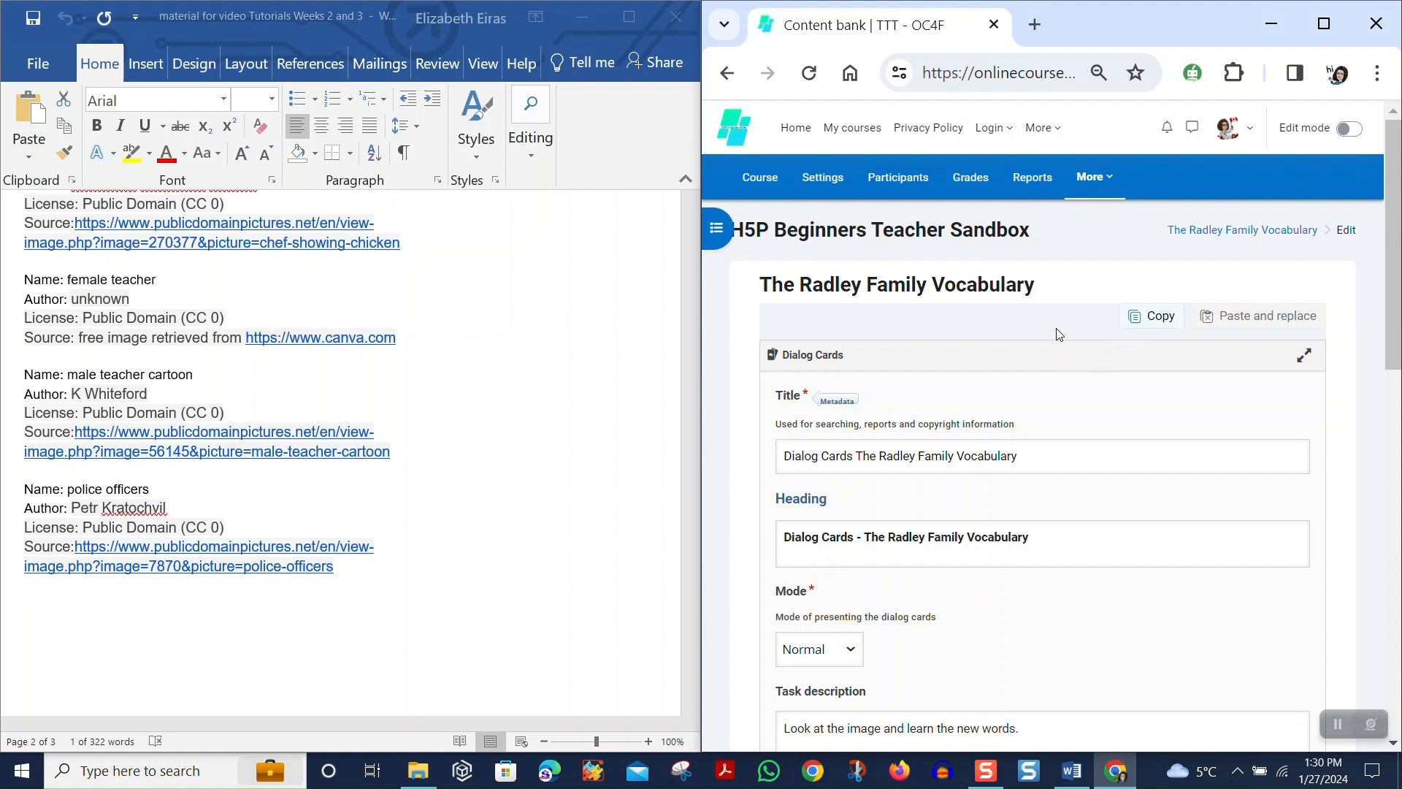
pyautogui.scroll(-6, 1100, 363)
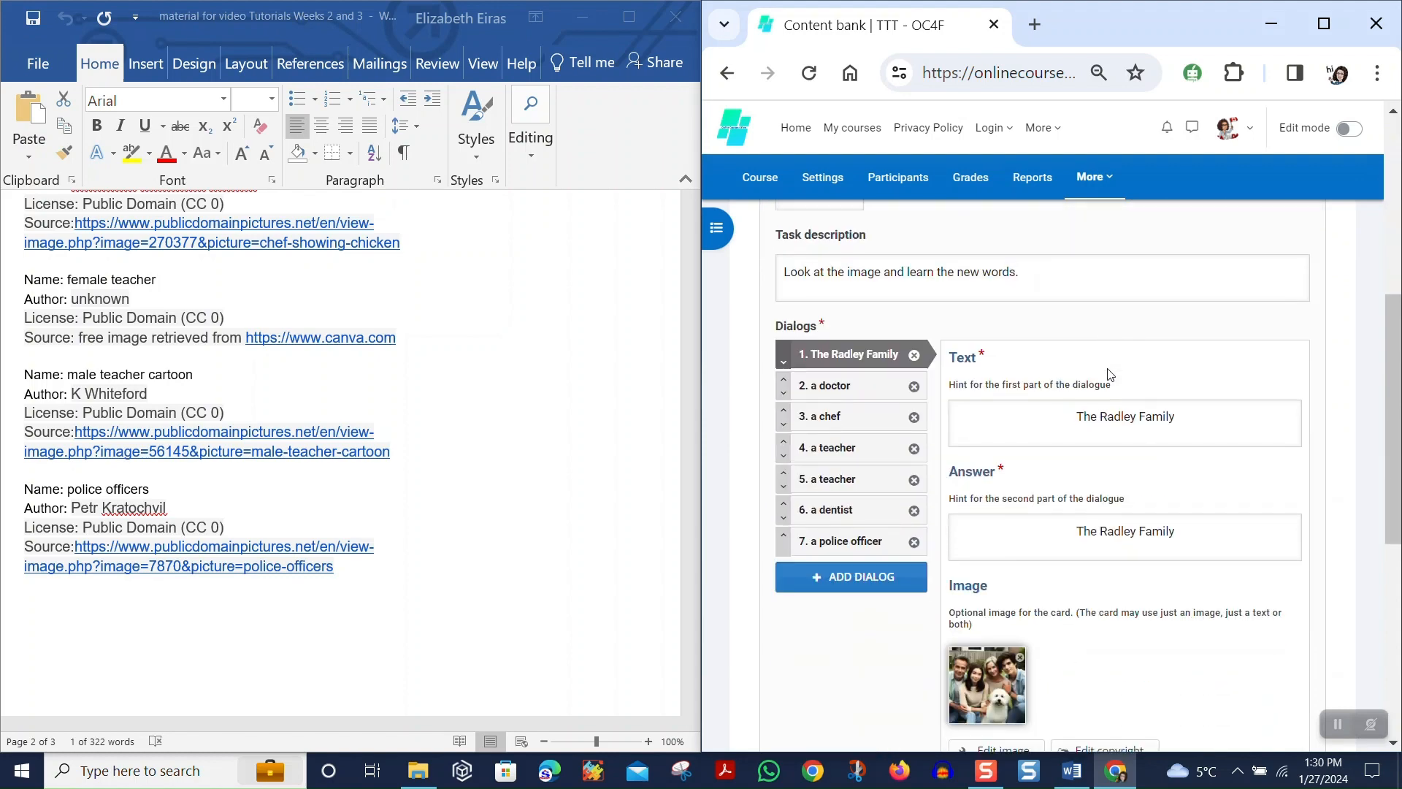
pyautogui.click(839, 550)
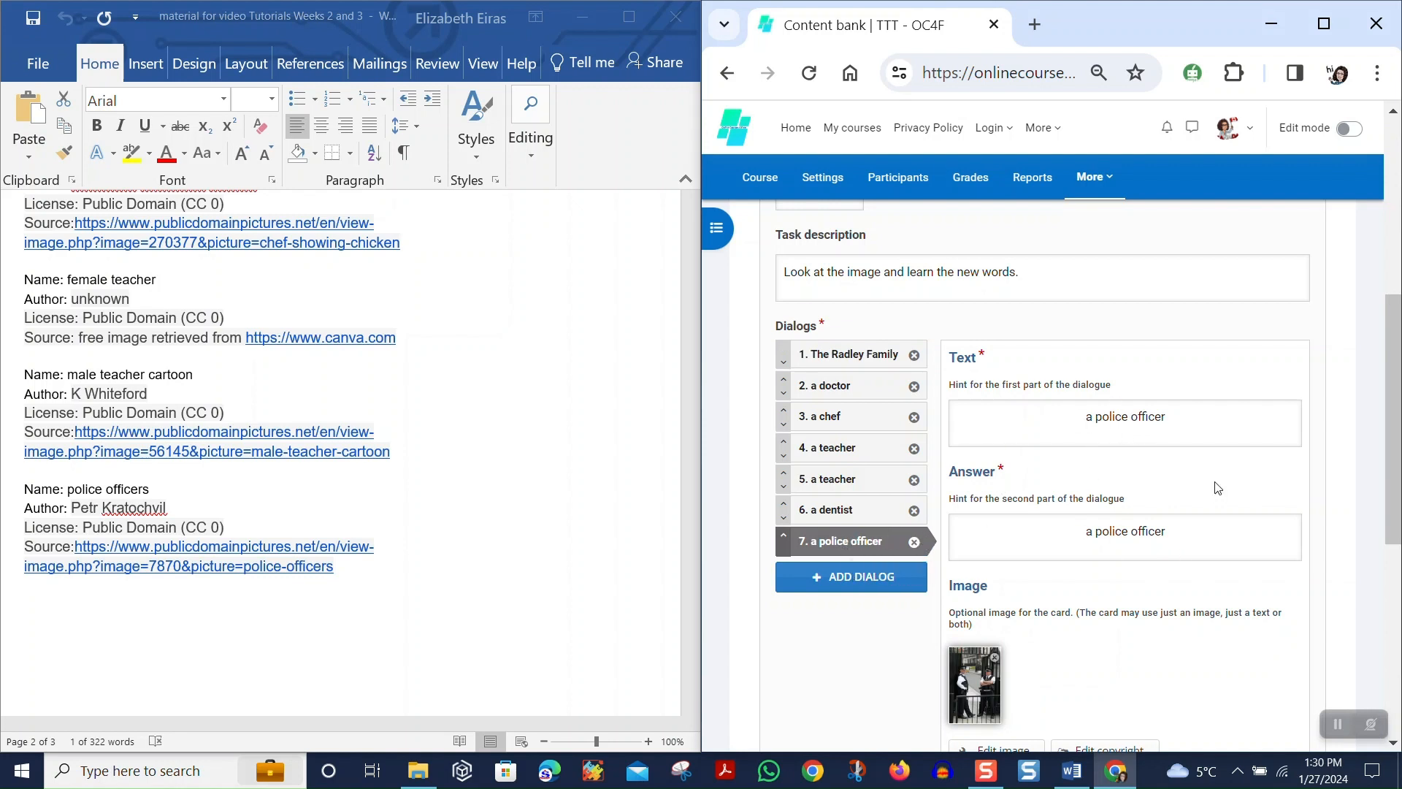
pyautogui.scroll(-3, 1169, 497)
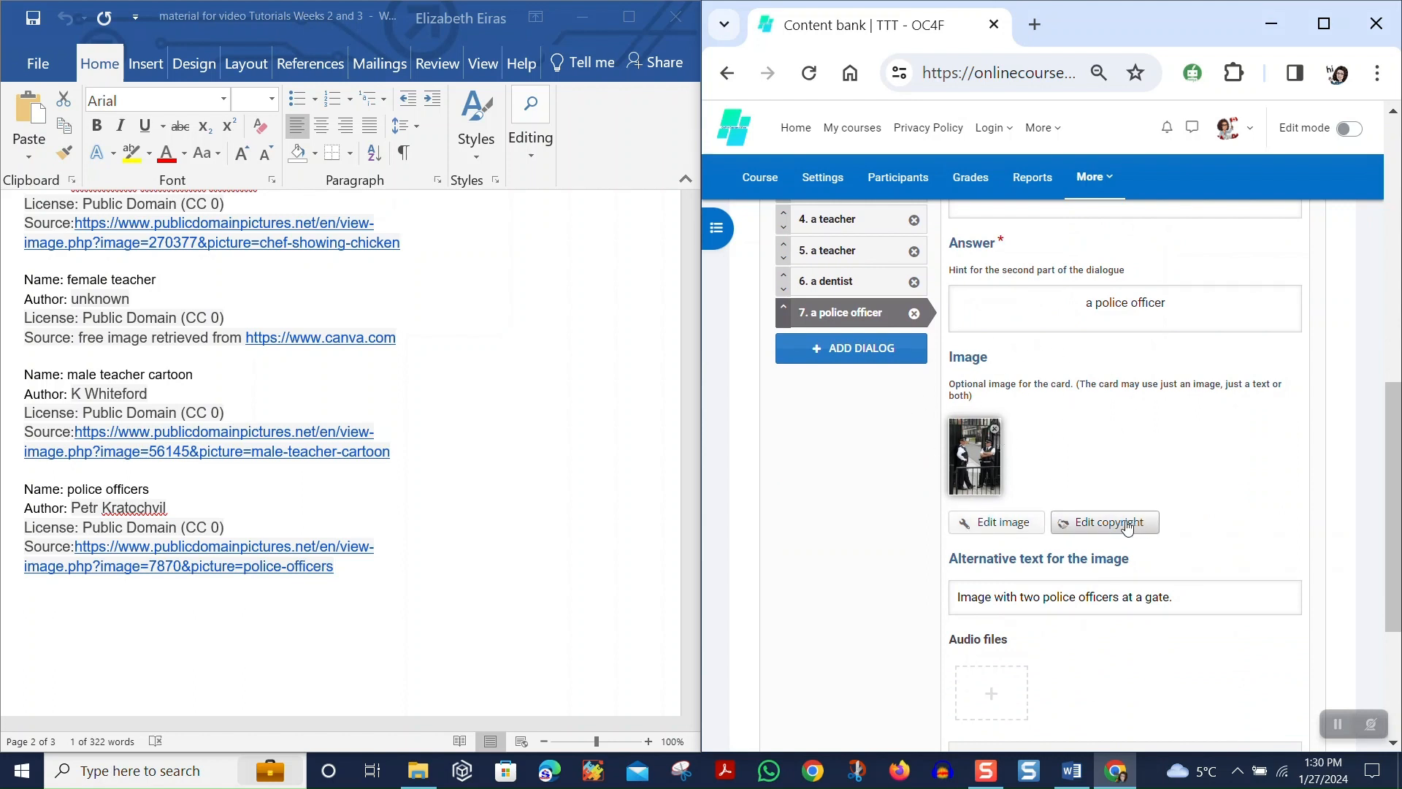
pyautogui.scroll(-3, 1183, 460)
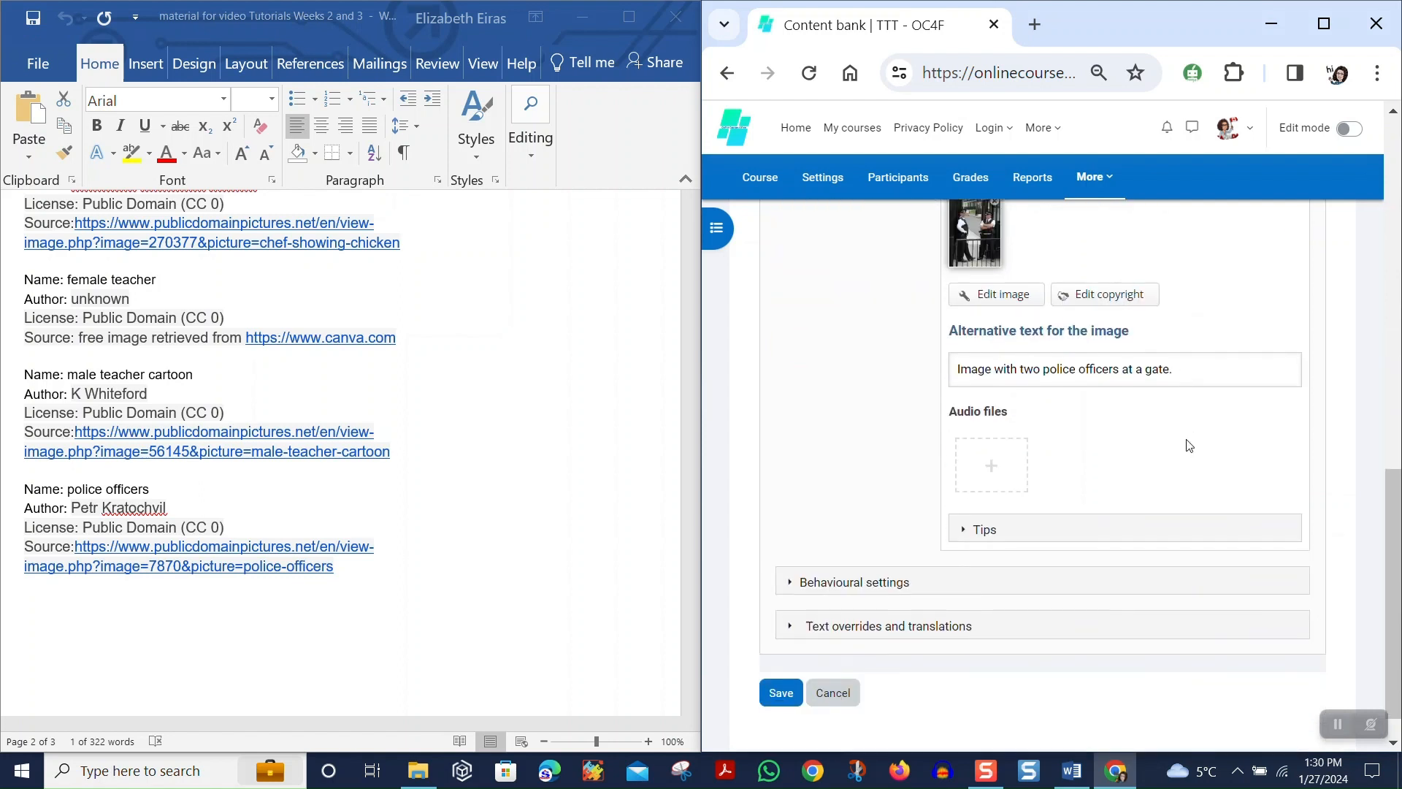
# Expand the behavioural settings and the text overrides and translations to review their options.
pyautogui.click(863, 545)
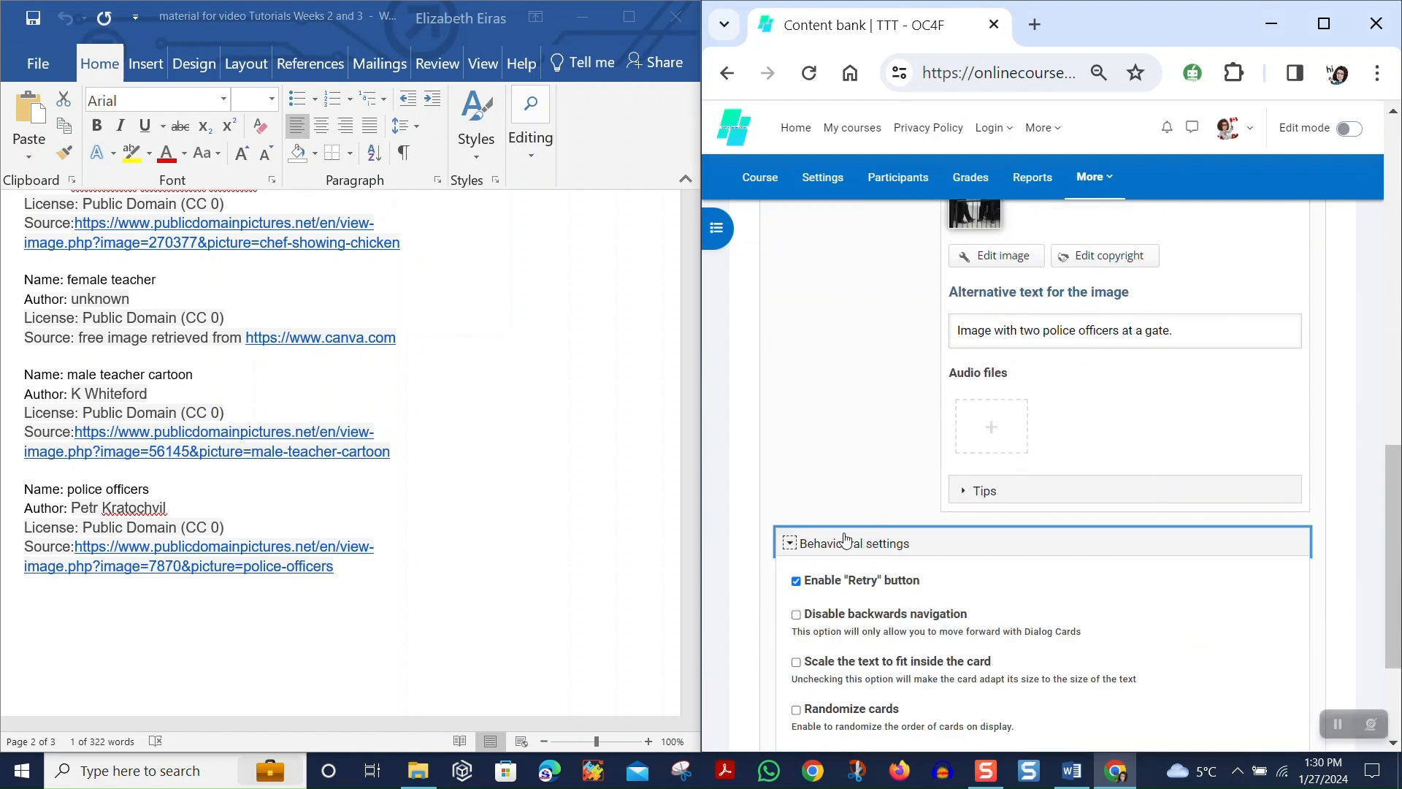
pyautogui.scroll(-2, 1089, 541)
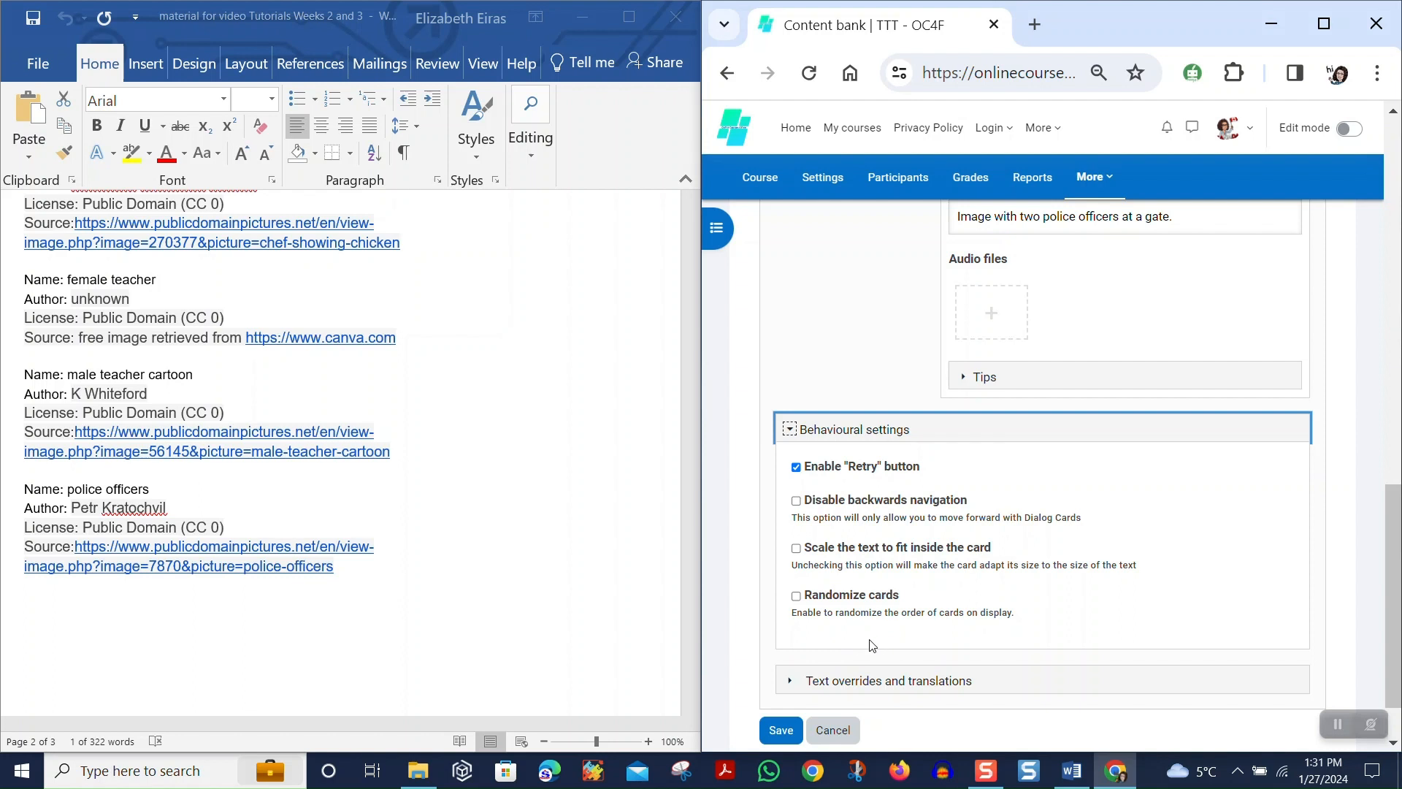
pyautogui.click(791, 685)
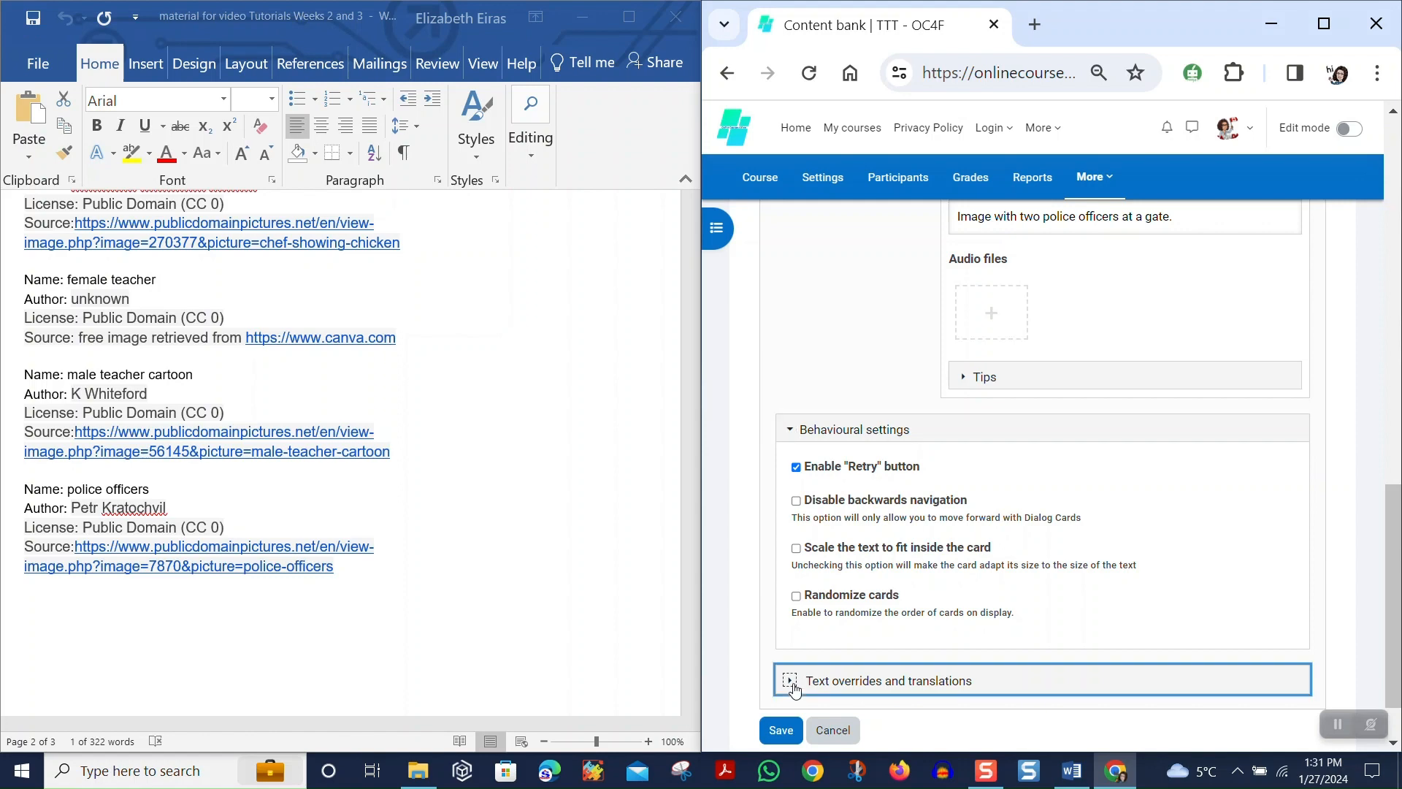
pyautogui.scroll(-3, 1037, 536)
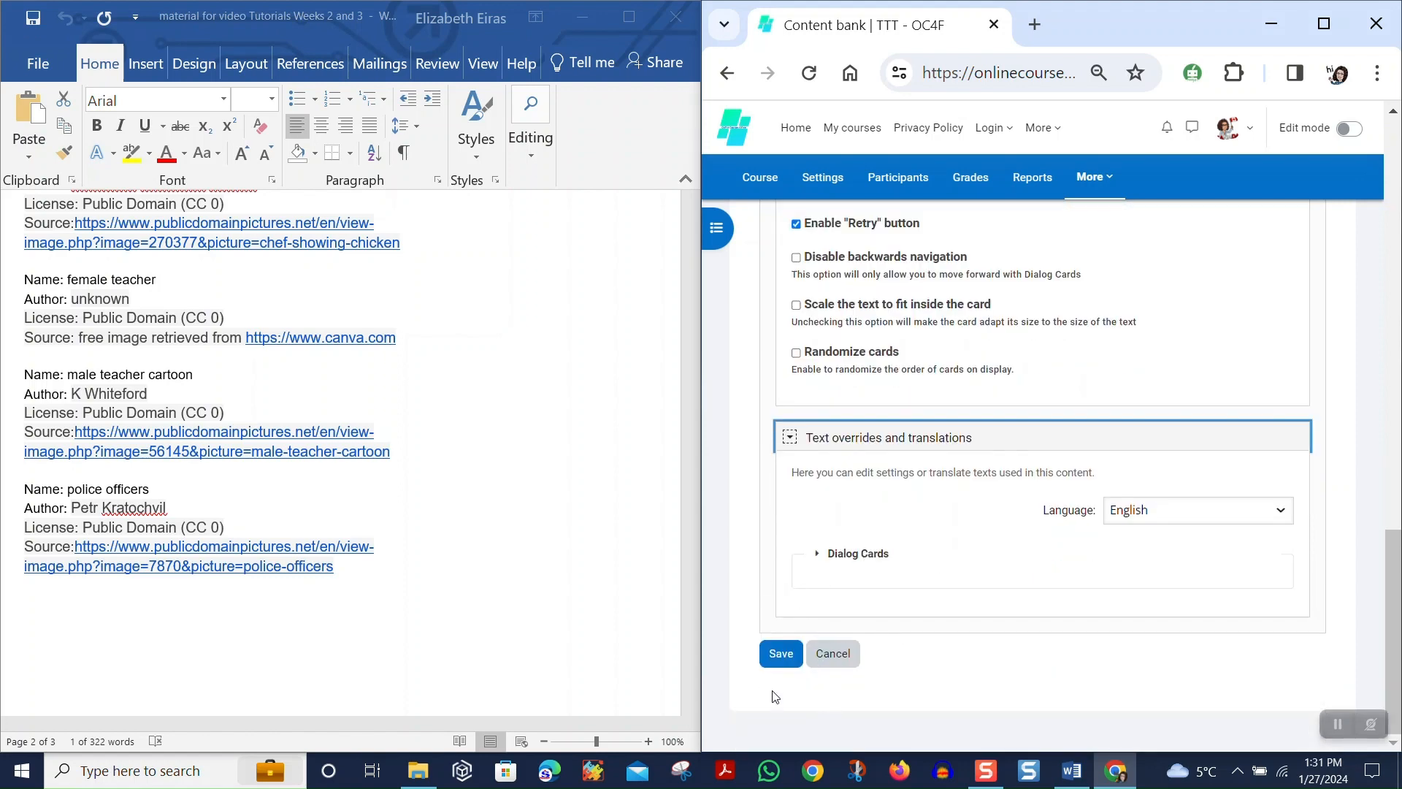
# Look over the form once more and save The Radley Family Vocabulary with its current settings.
pyautogui.scroll(8, 1153, 734)
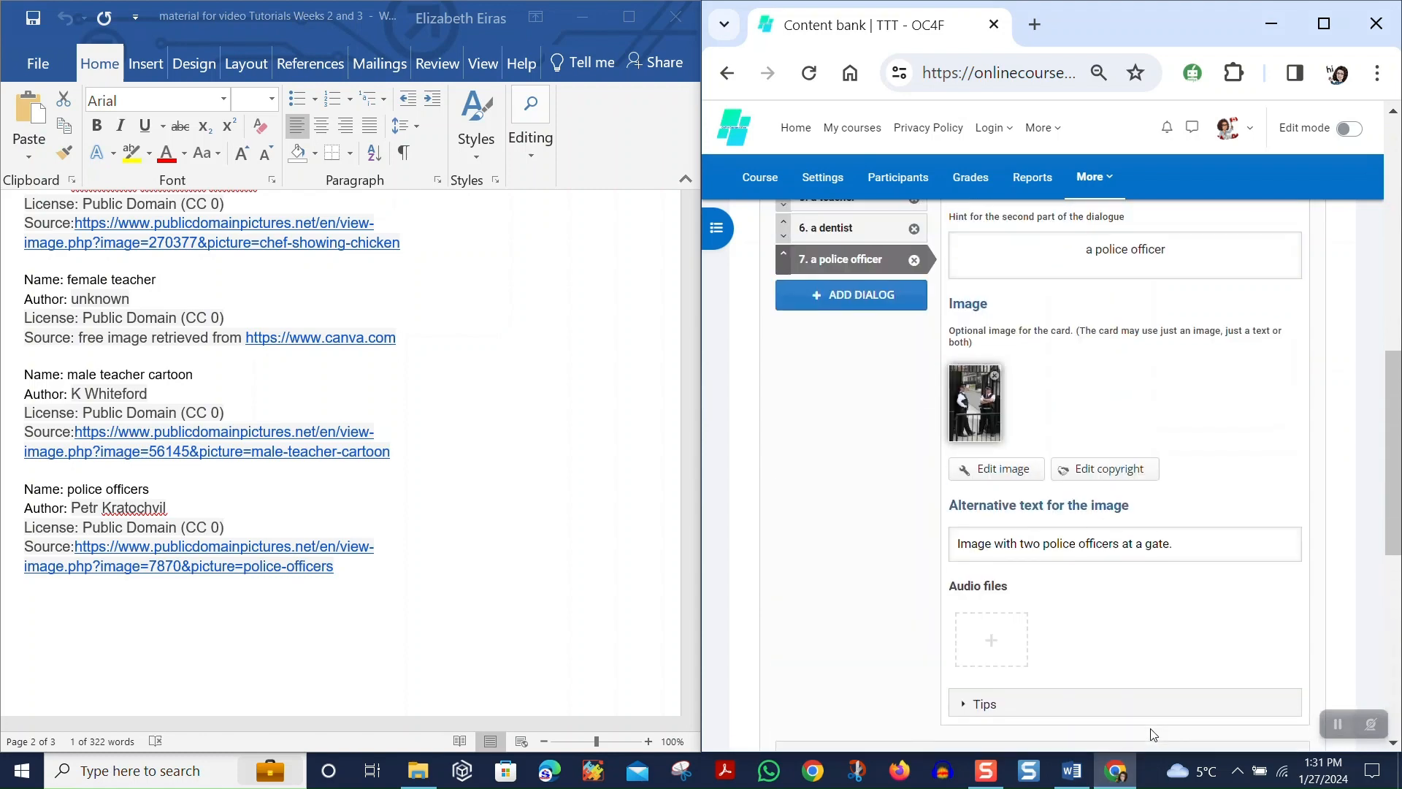
pyautogui.scroll(3, 1153, 734)
pyautogui.scroll(-10, 1154, 745)
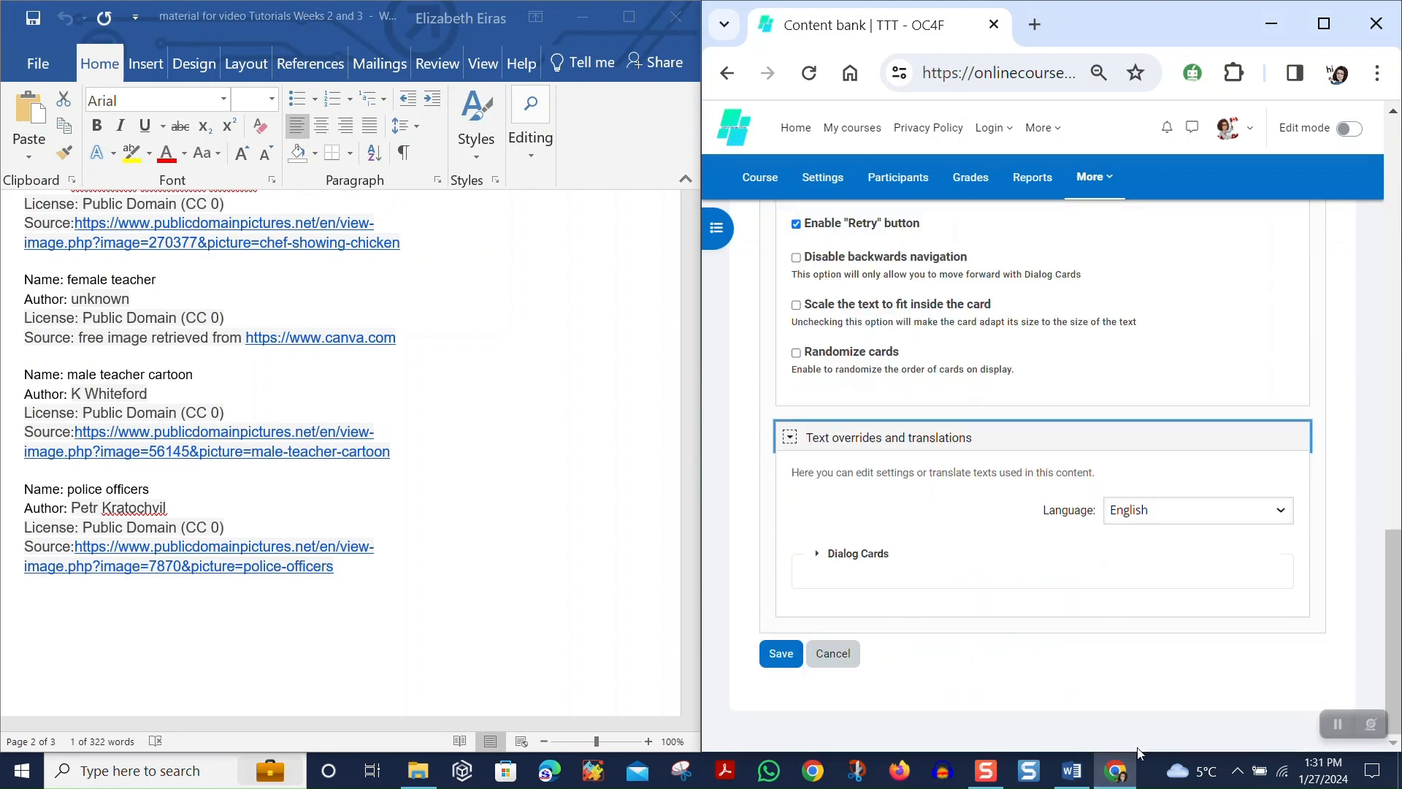
pyautogui.click(780, 658)
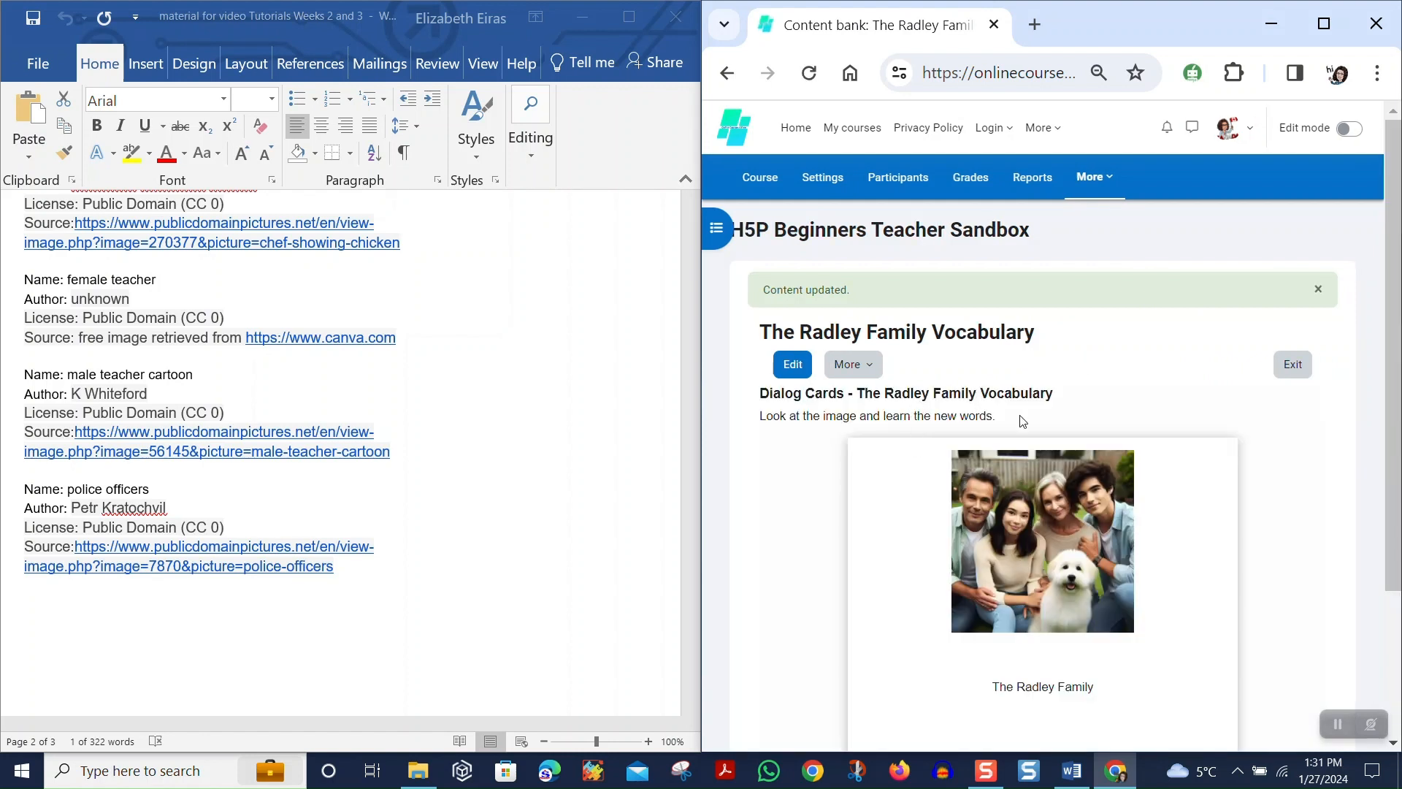
# Preview the Radley Family, doctor and chef cards, turning each one over before advancing to the next card.
pyautogui.scroll(-2, 1248, 518)
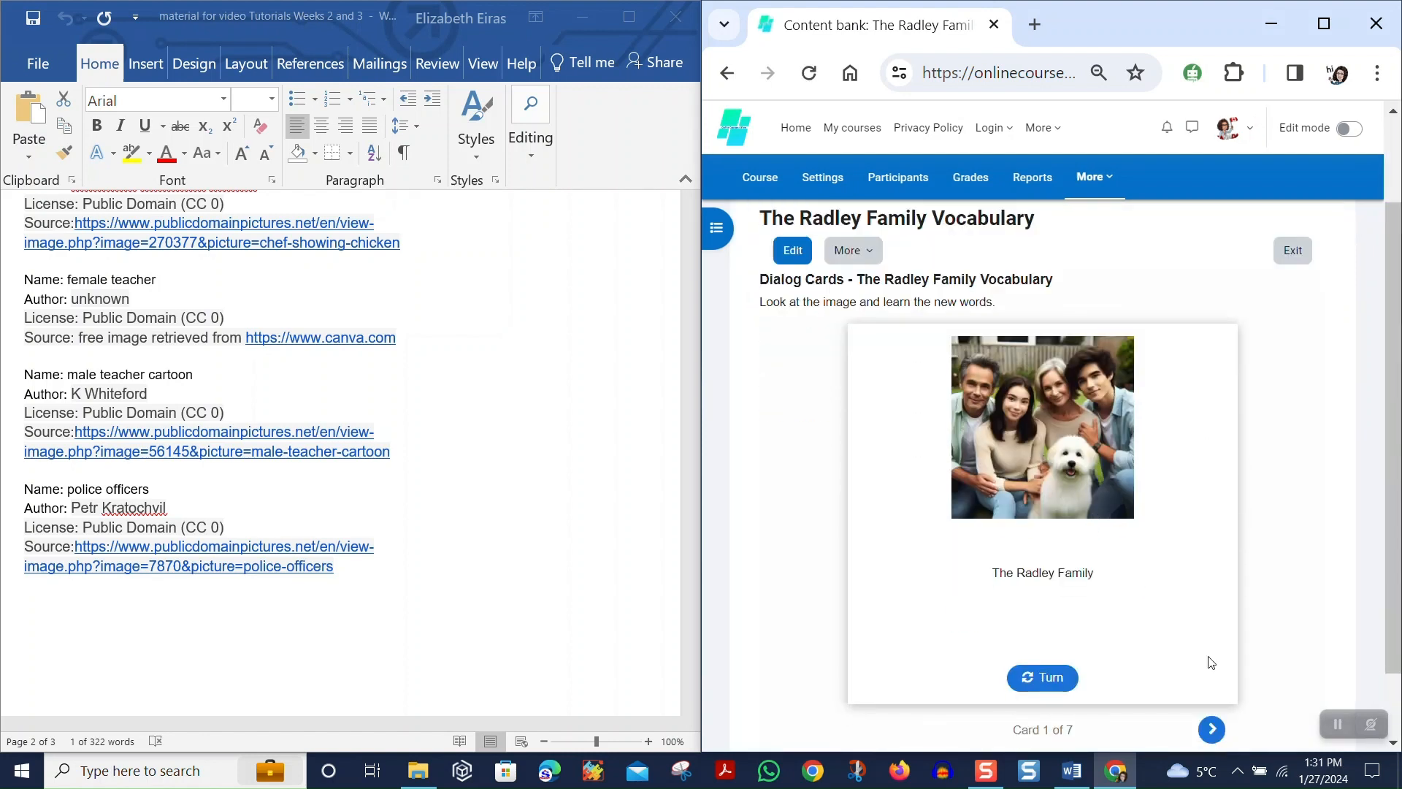
pyautogui.click(1052, 690)
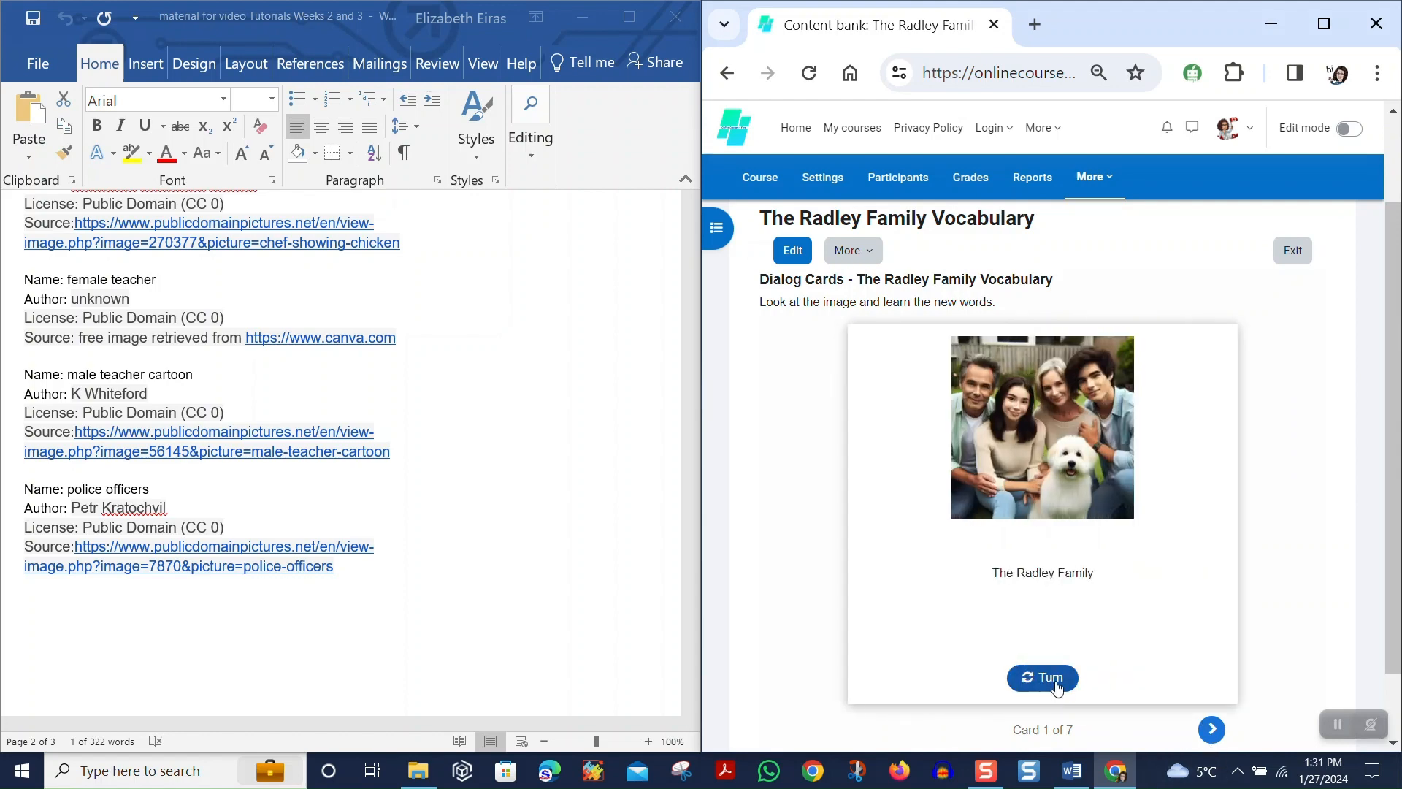
pyautogui.click(1056, 685)
pyautogui.click(1212, 729)
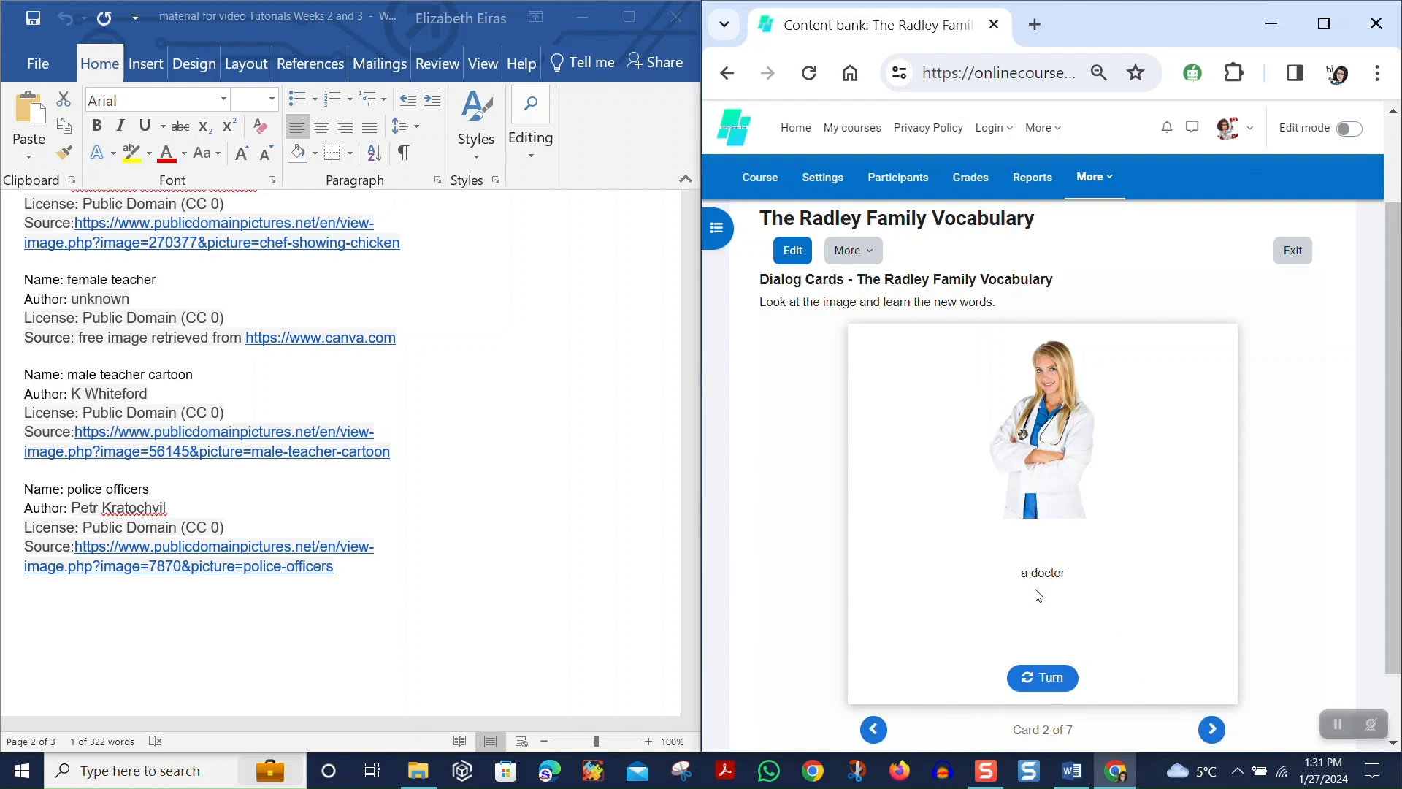
pyautogui.click(1047, 676)
pyautogui.click(1212, 730)
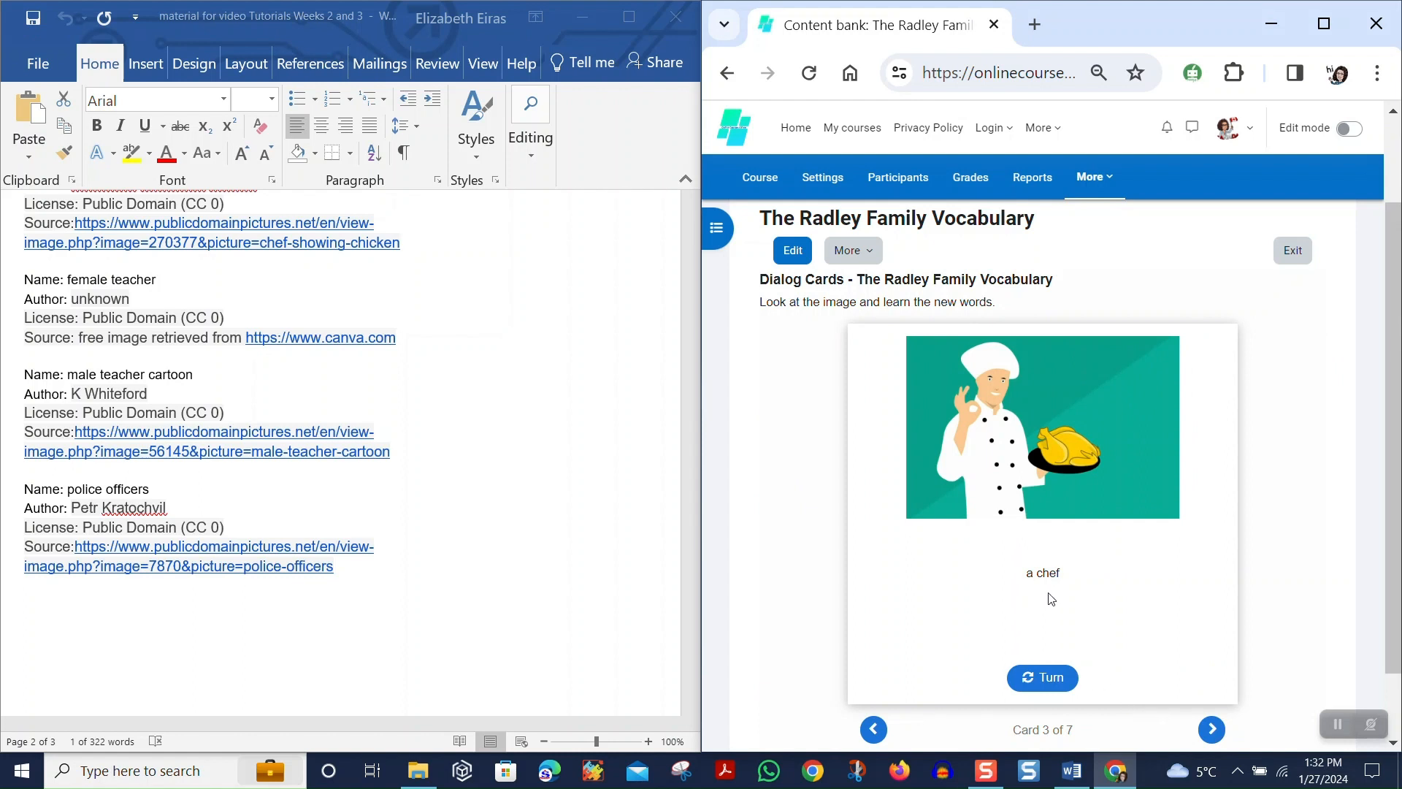
pyautogui.click(1051, 677)
pyautogui.click(1212, 729)
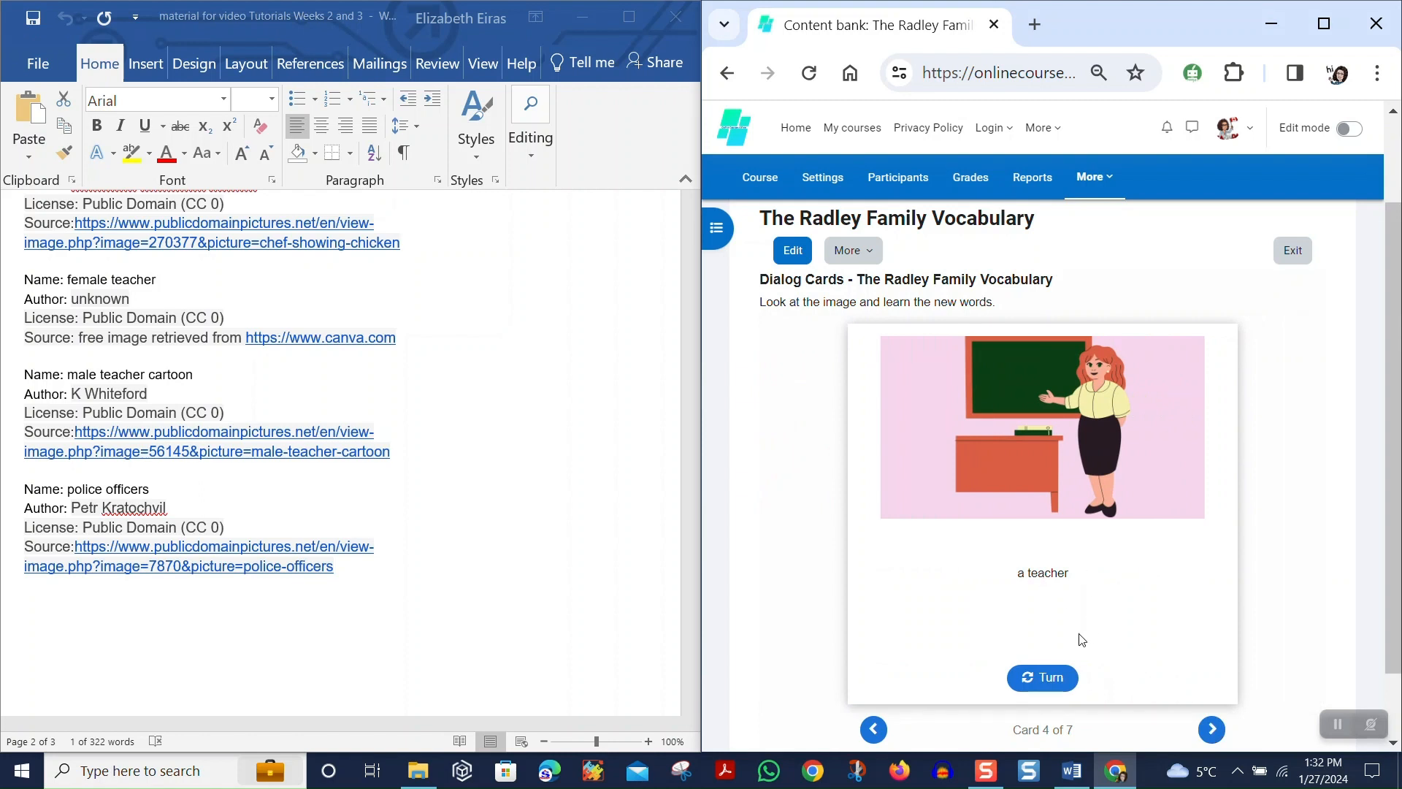
# Preview both teacher cards, the dentist card and the police officer card, turning over each one in sequence.
pyautogui.click(1050, 679)
pyautogui.click(1212, 729)
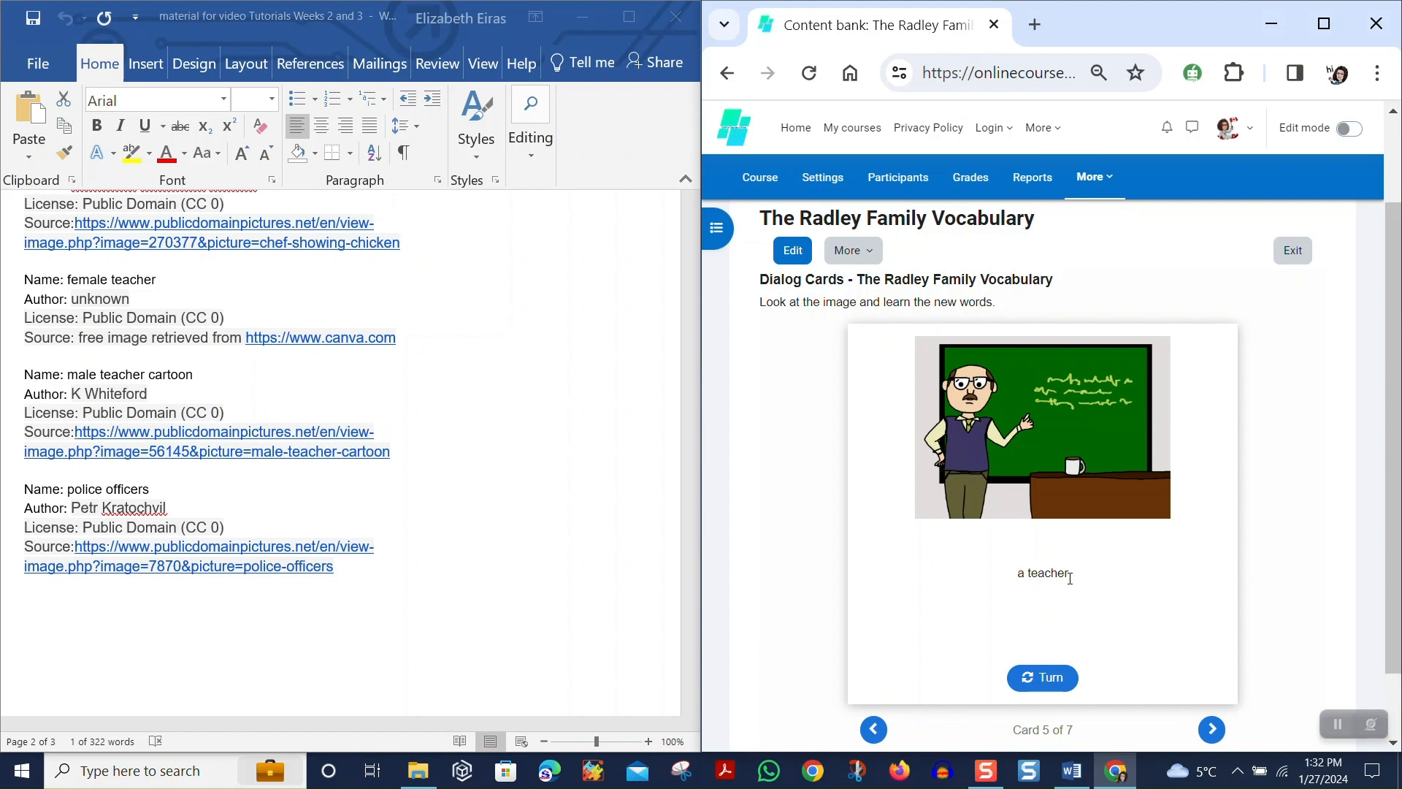
pyautogui.click(1051, 690)
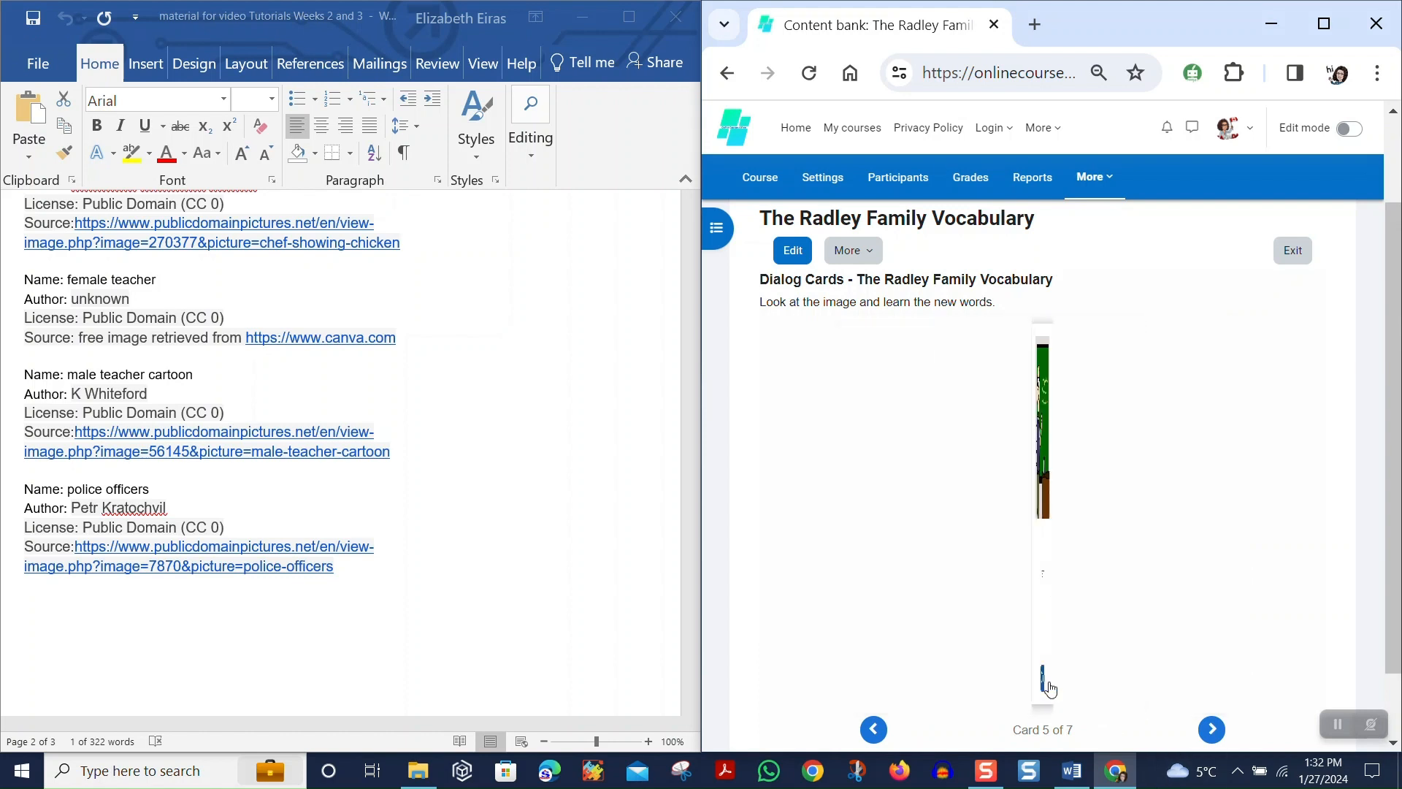
pyautogui.click(1212, 729)
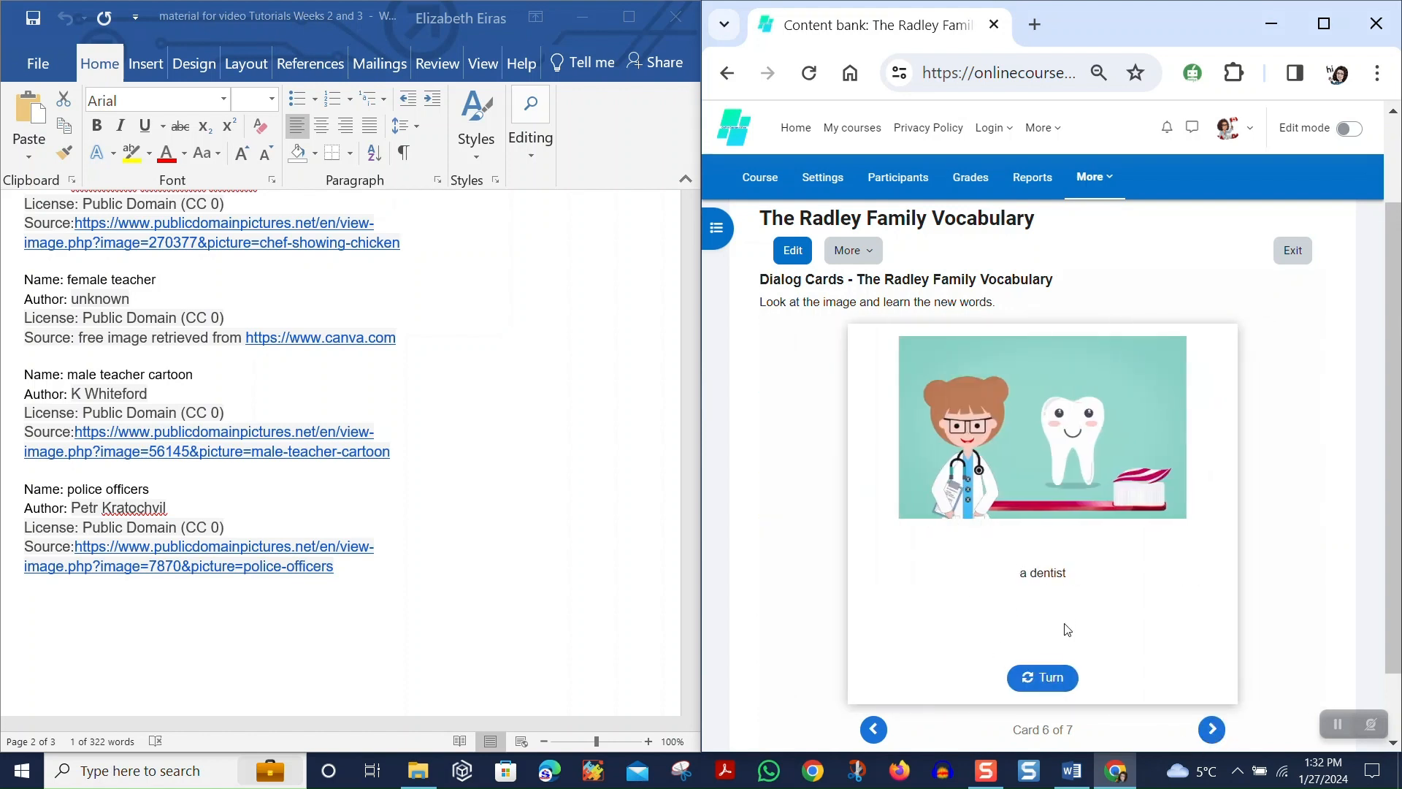
pyautogui.click(1045, 689)
pyautogui.click(1211, 729)
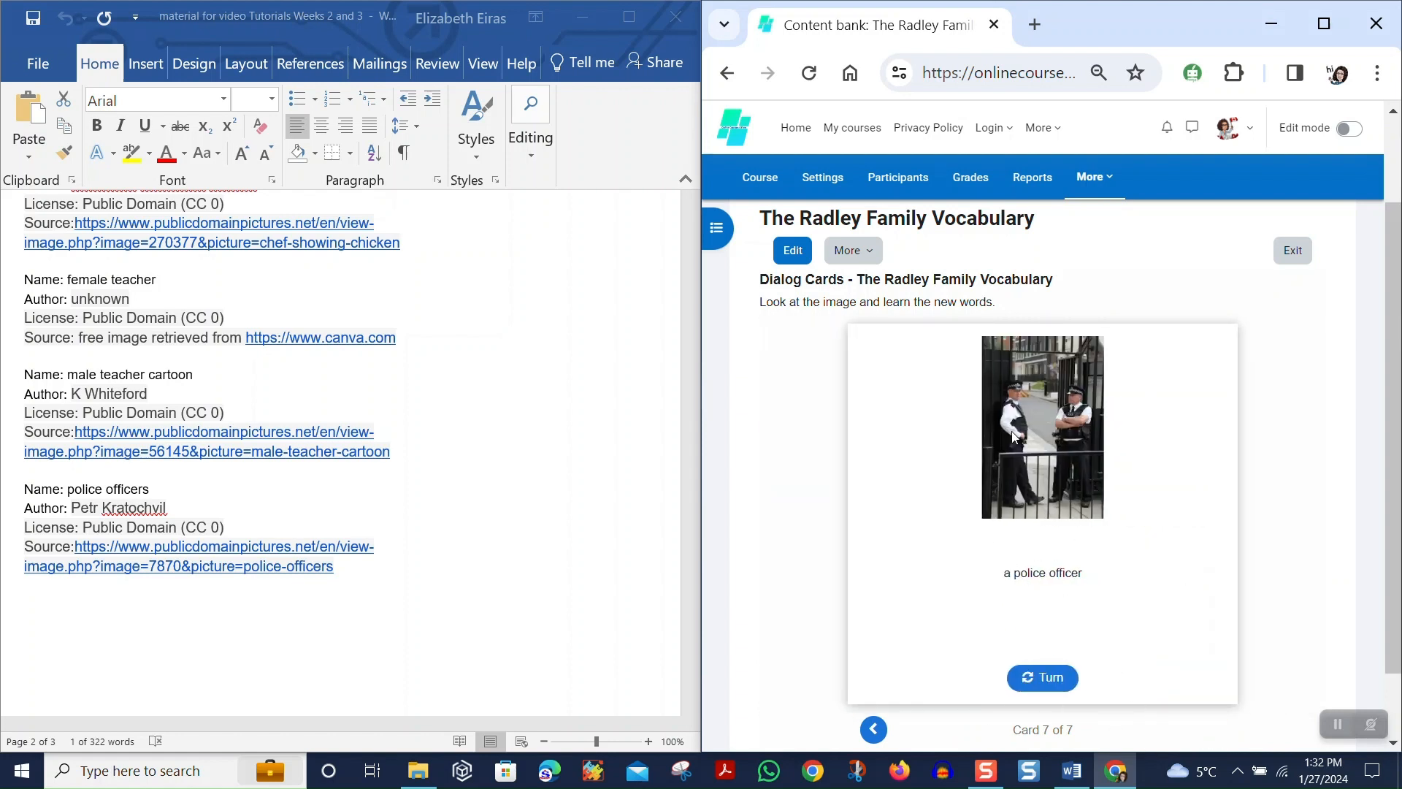
pyautogui.click(1053, 691)
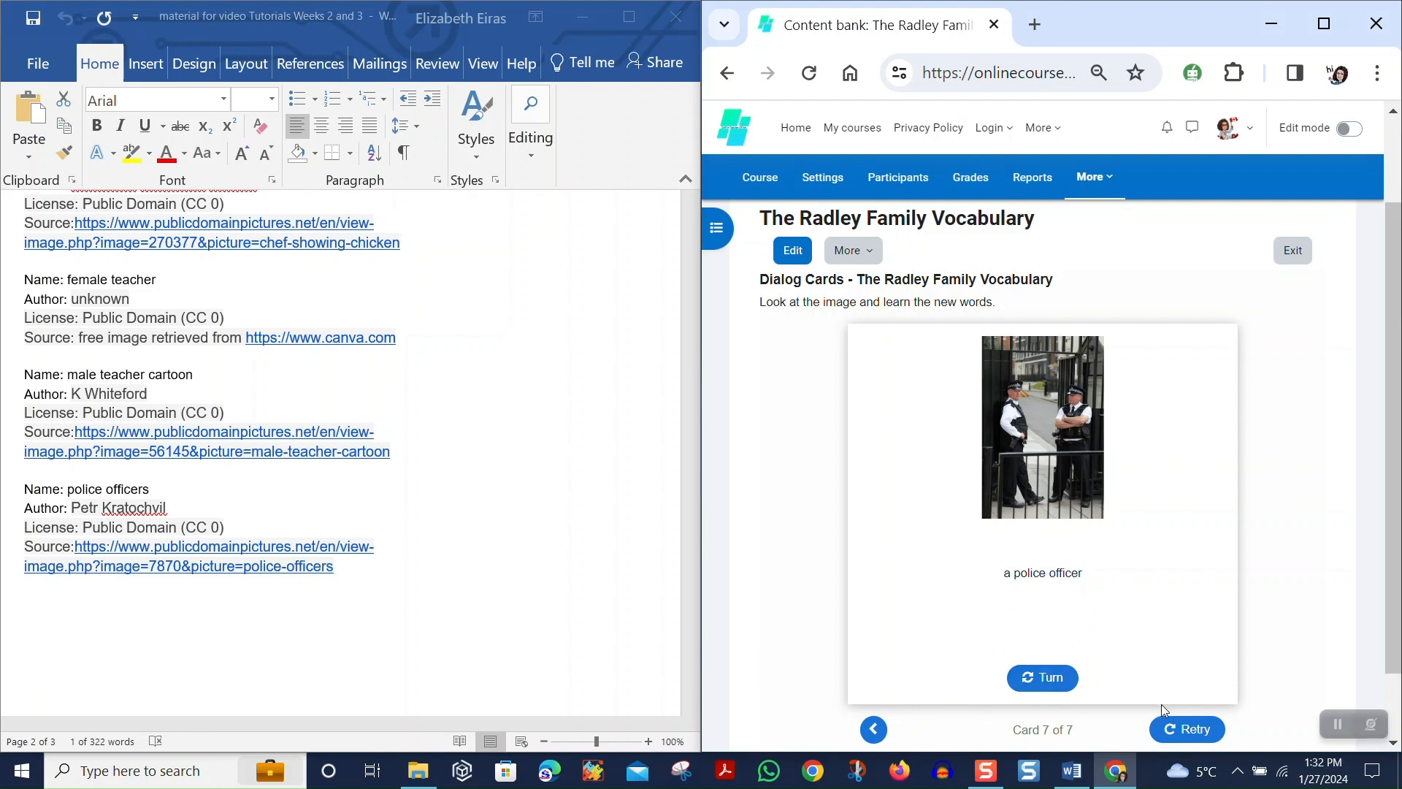
# Reopen The Radley Family Vocabulary for editing and select the police officer dialog.
pyautogui.click(799, 249)
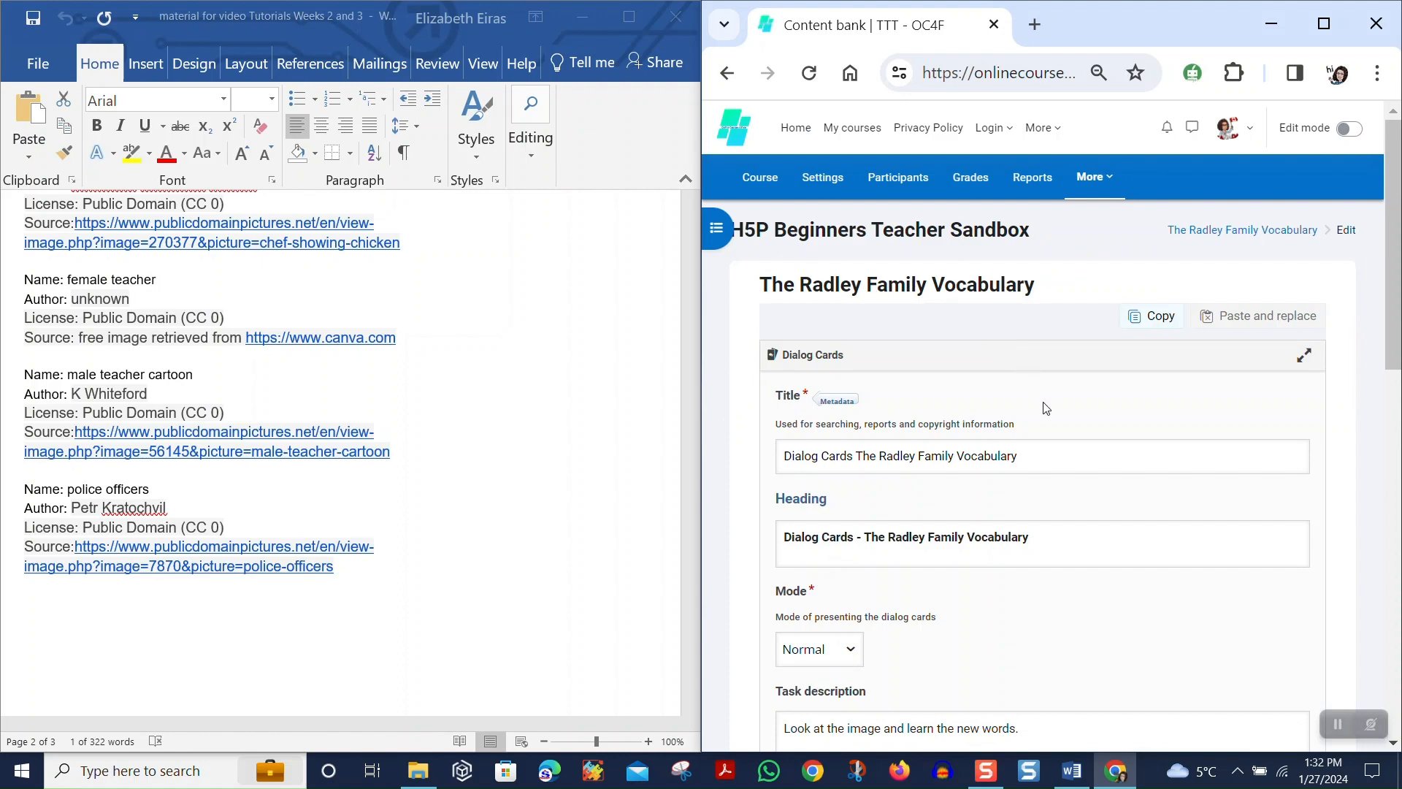
pyautogui.scroll(-1, 1052, 396)
pyautogui.scroll(-7, 1052, 396)
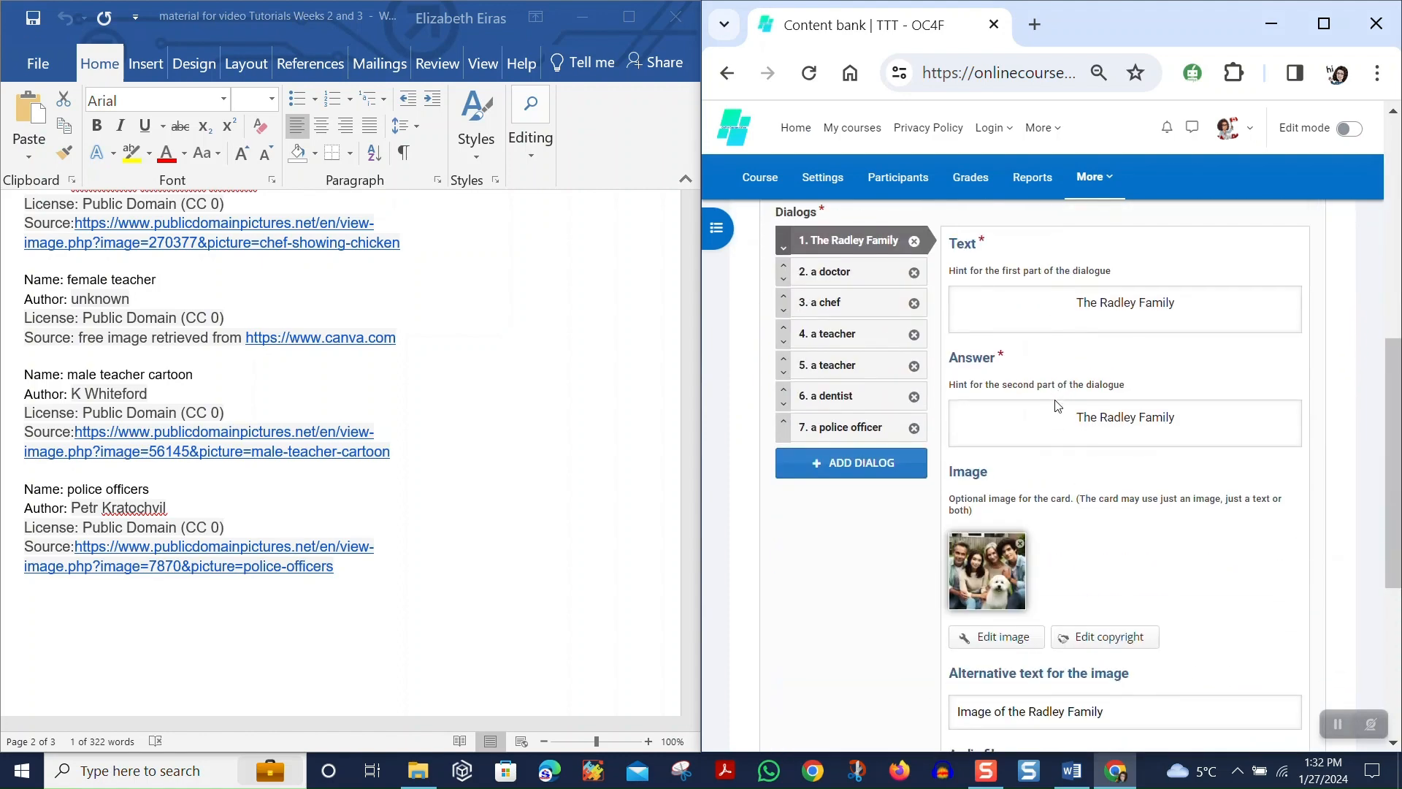
pyautogui.scroll(-5, 1034, 526)
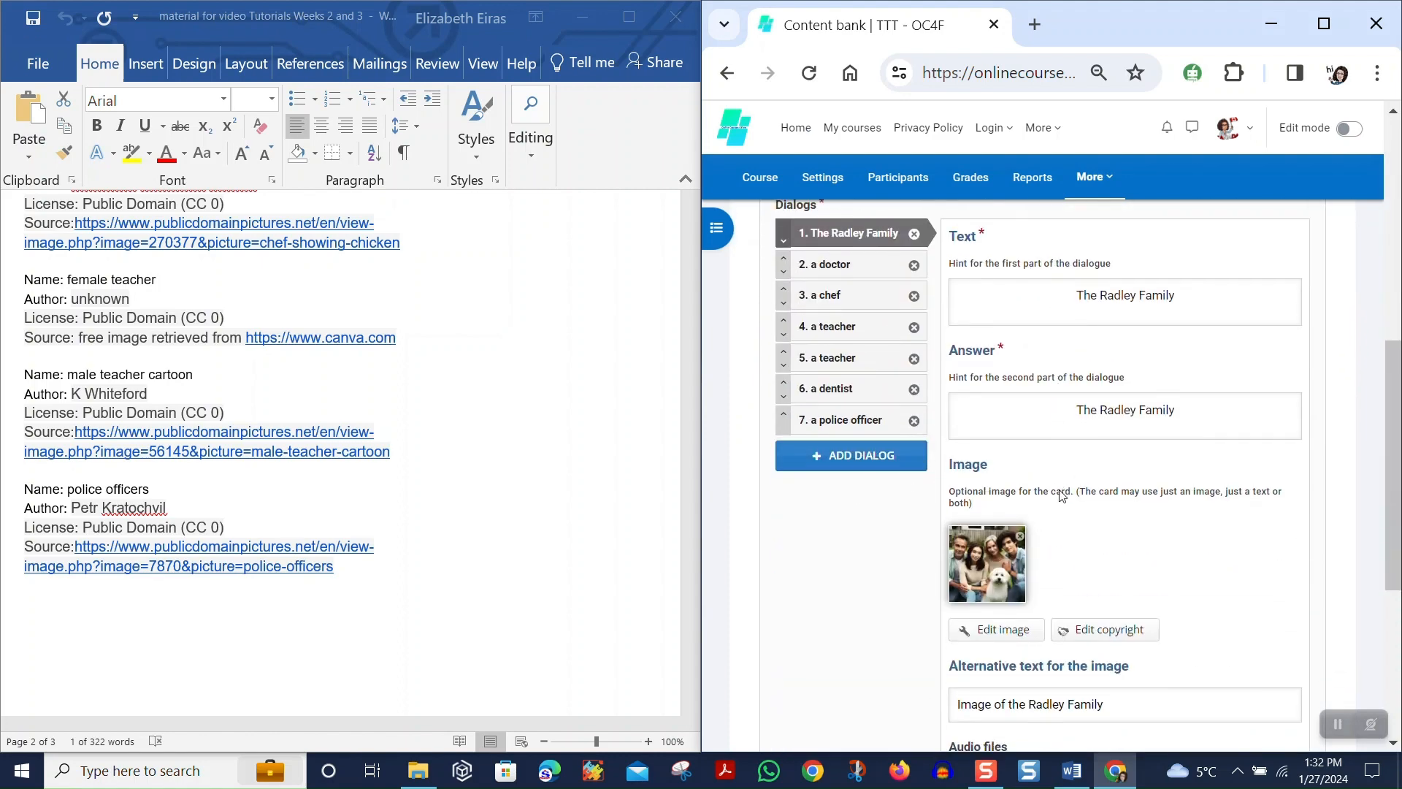
pyautogui.scroll(6, 1083, 480)
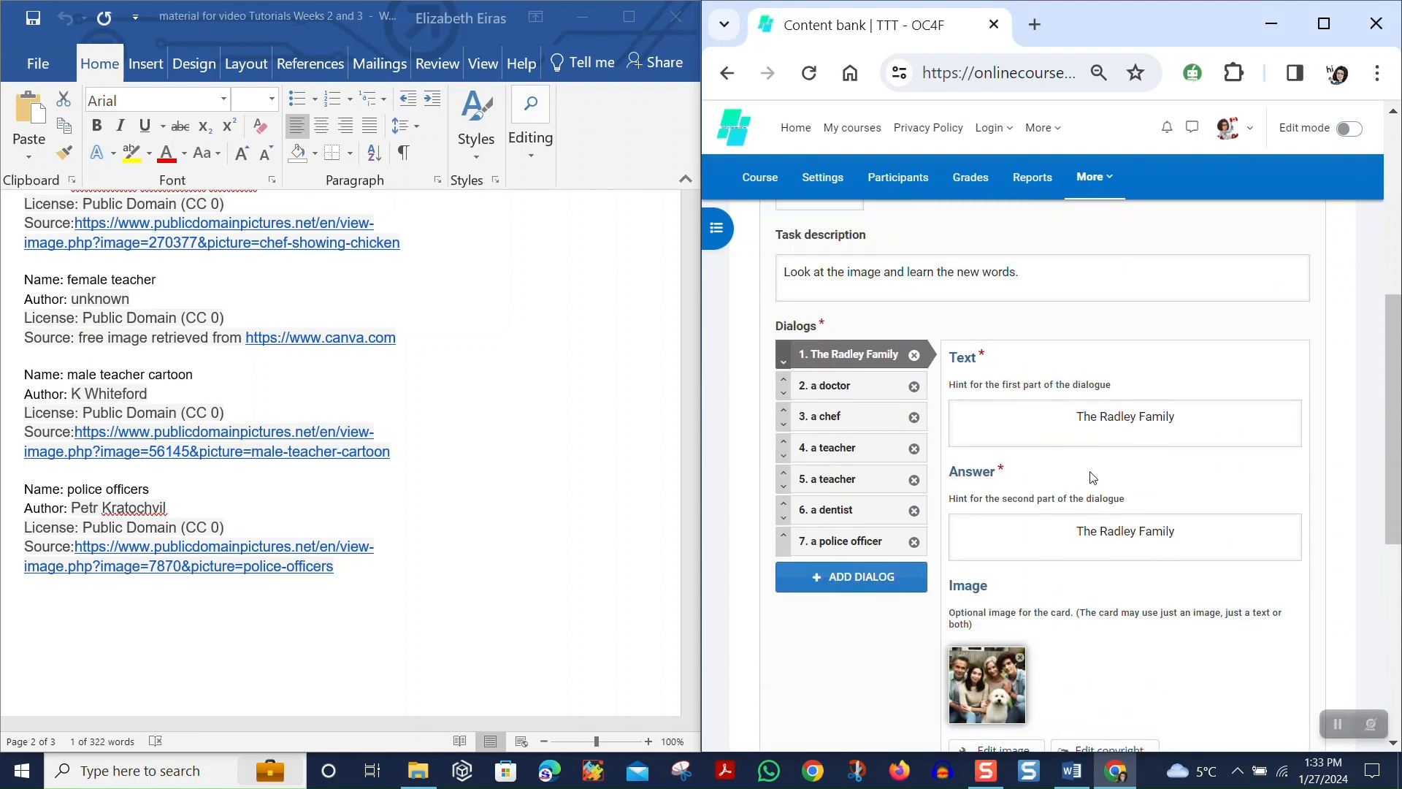
pyautogui.click(847, 542)
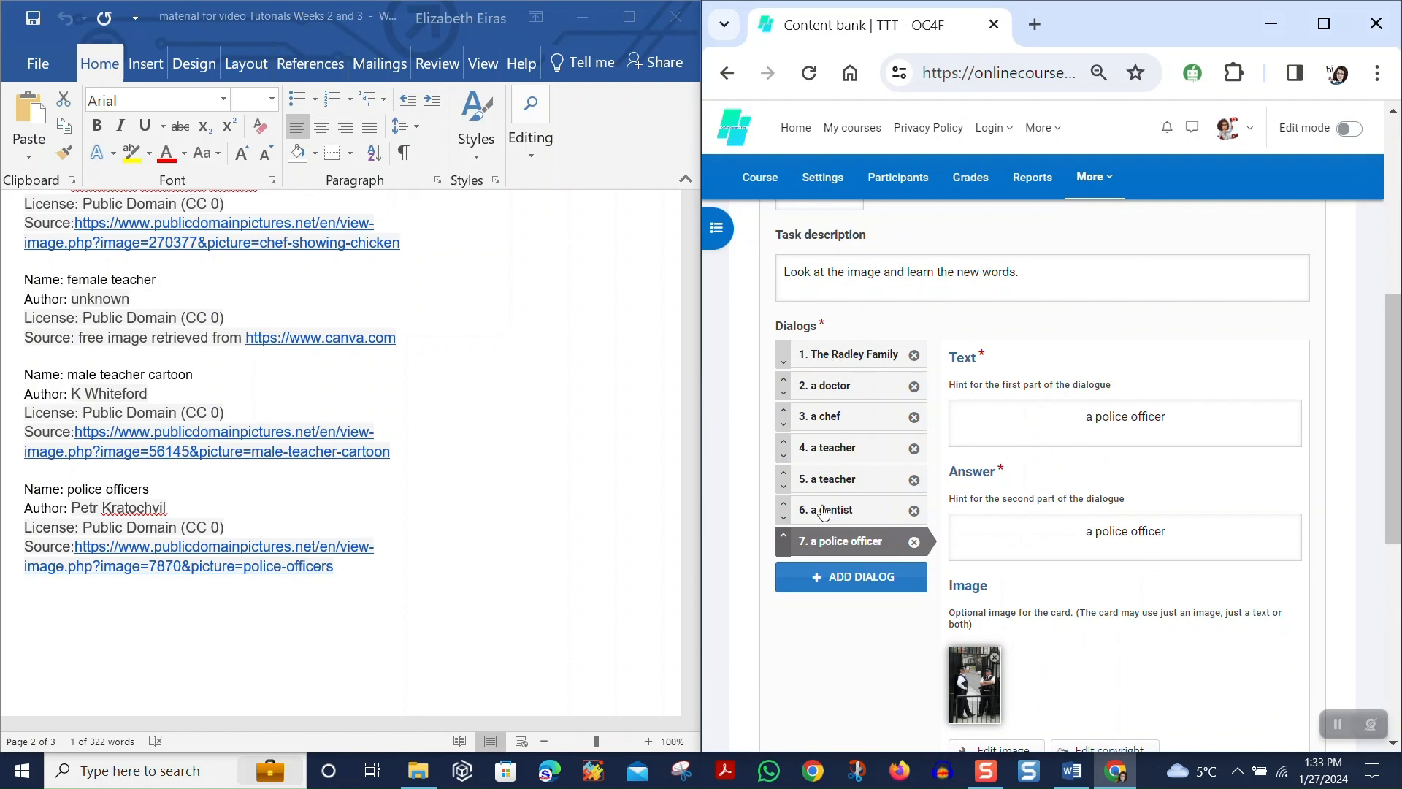
# Add "police officers" as a second line in the Text of the police officer dialog.
pyautogui.scroll(-5, 1127, 350)
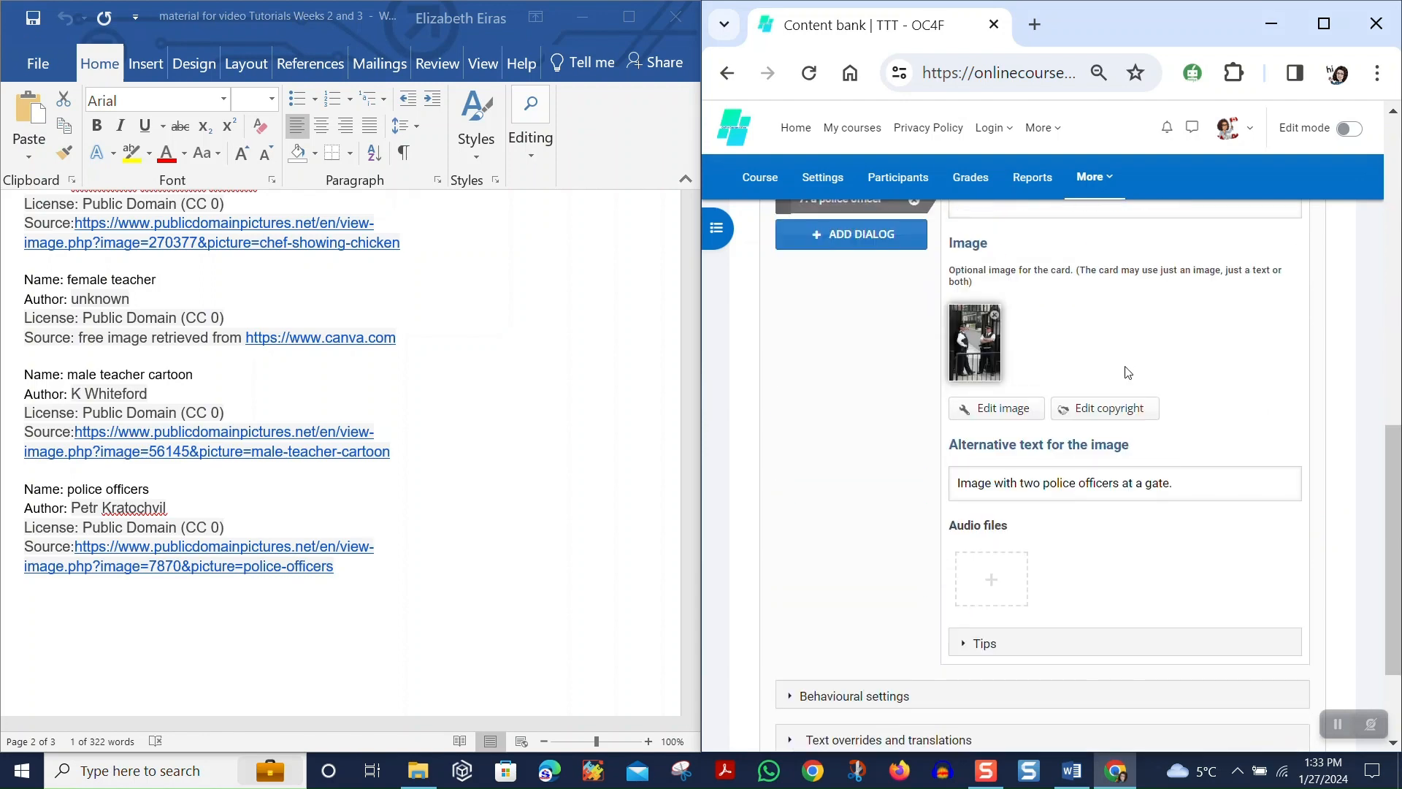
pyautogui.scroll(3, 1125, 373)
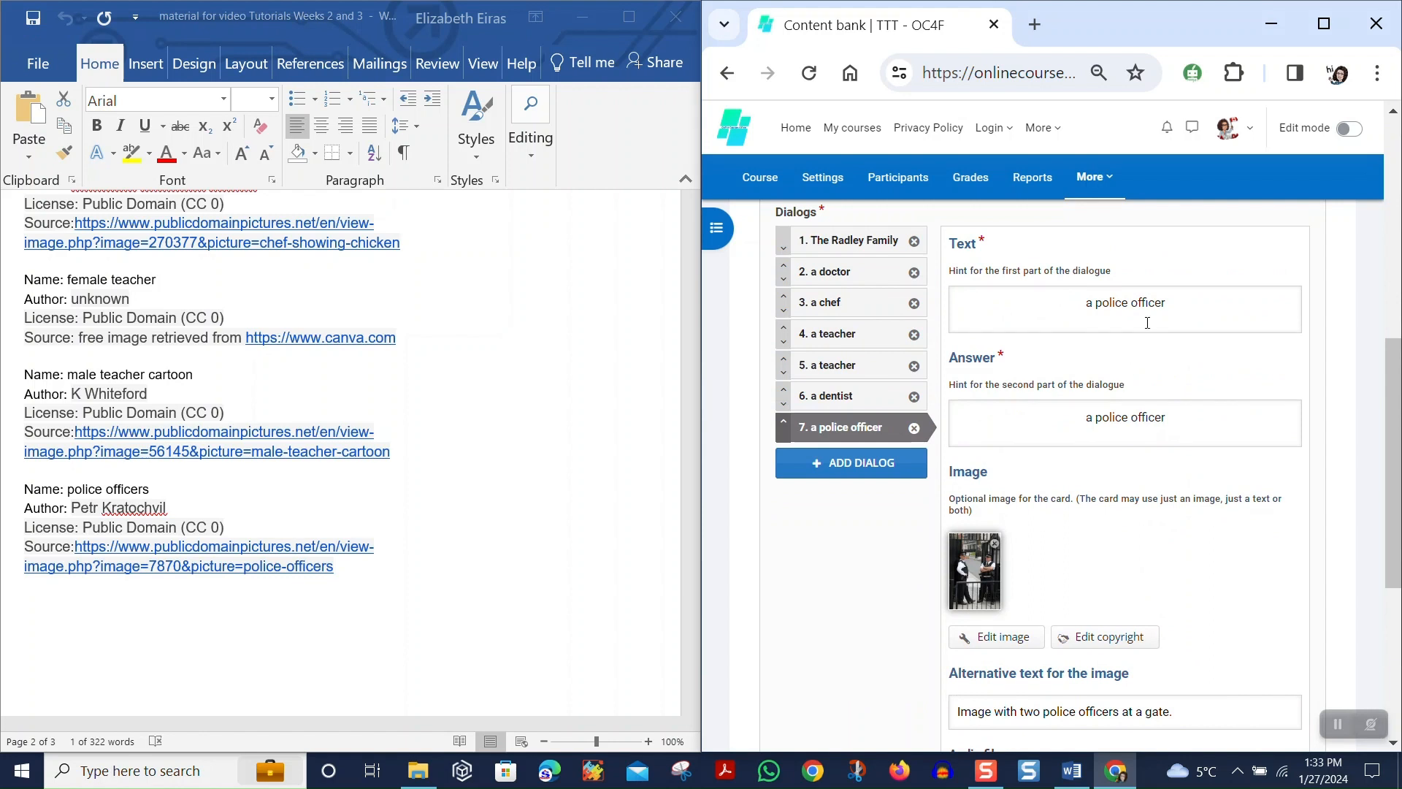
pyautogui.click(1187, 308)
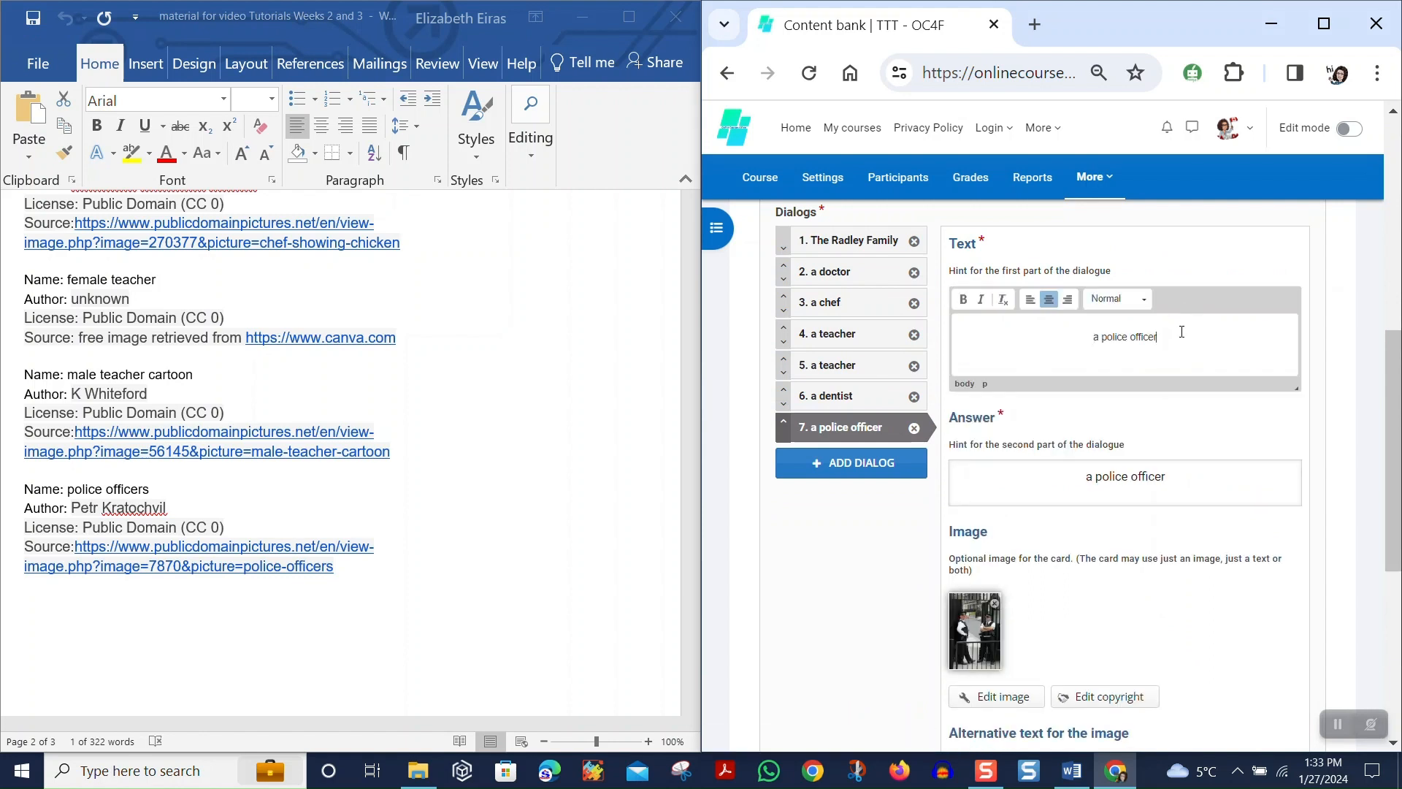
pyautogui.press('Return')
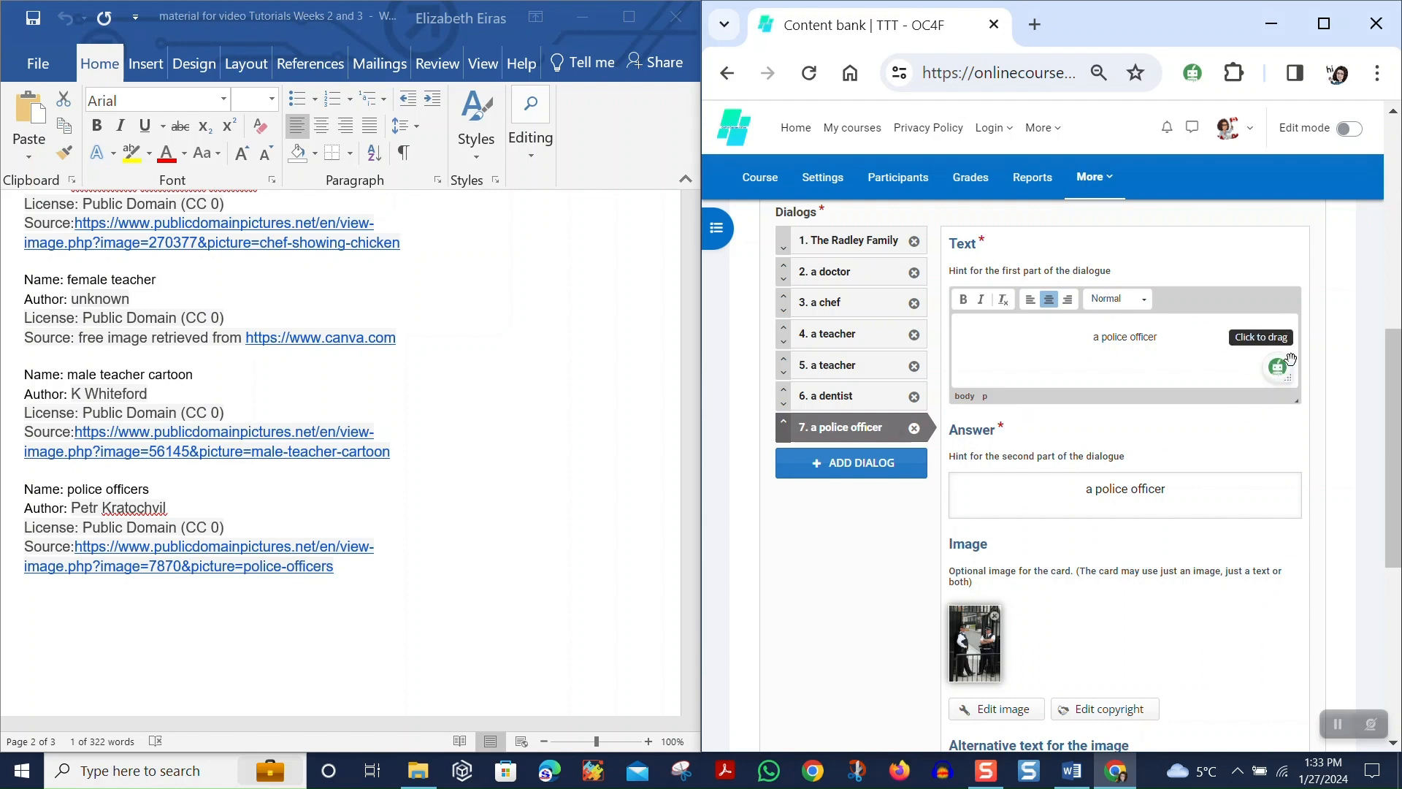
pyautogui.write('police officers')
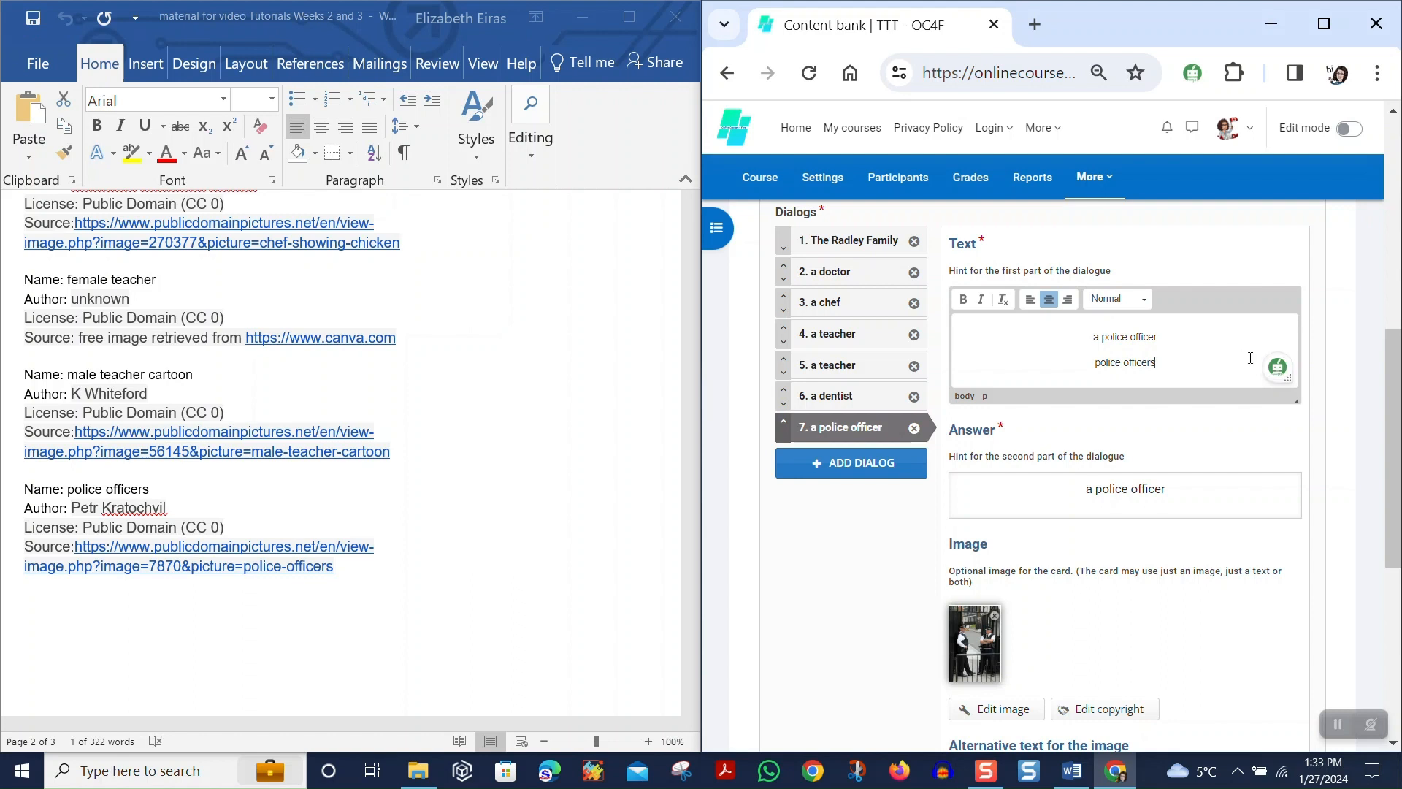
# Add "police officers" as a second line in the Answer of the police officer dialog.
pyautogui.scroll(2, 1189, 498)
pyautogui.click(1199, 598)
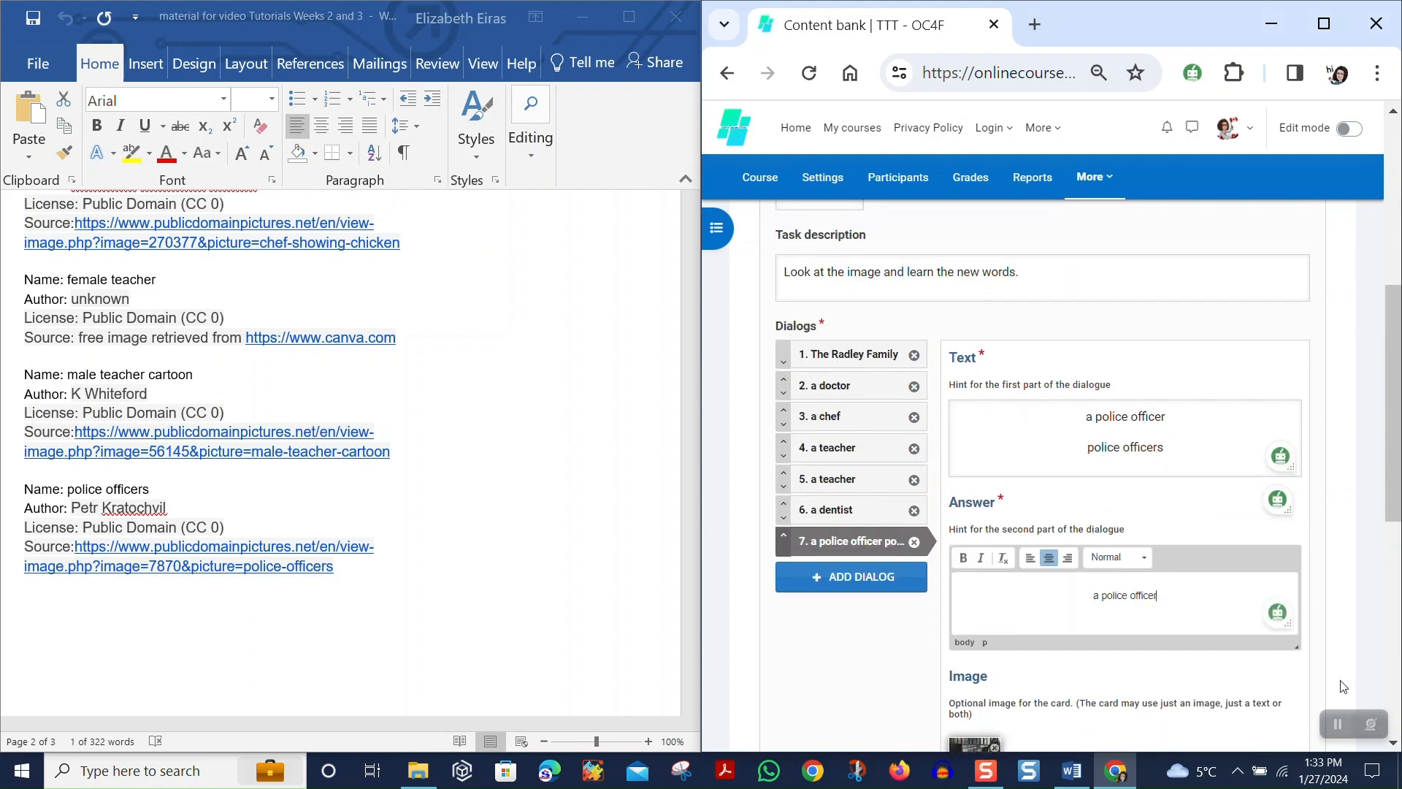
pyautogui.press('Return')
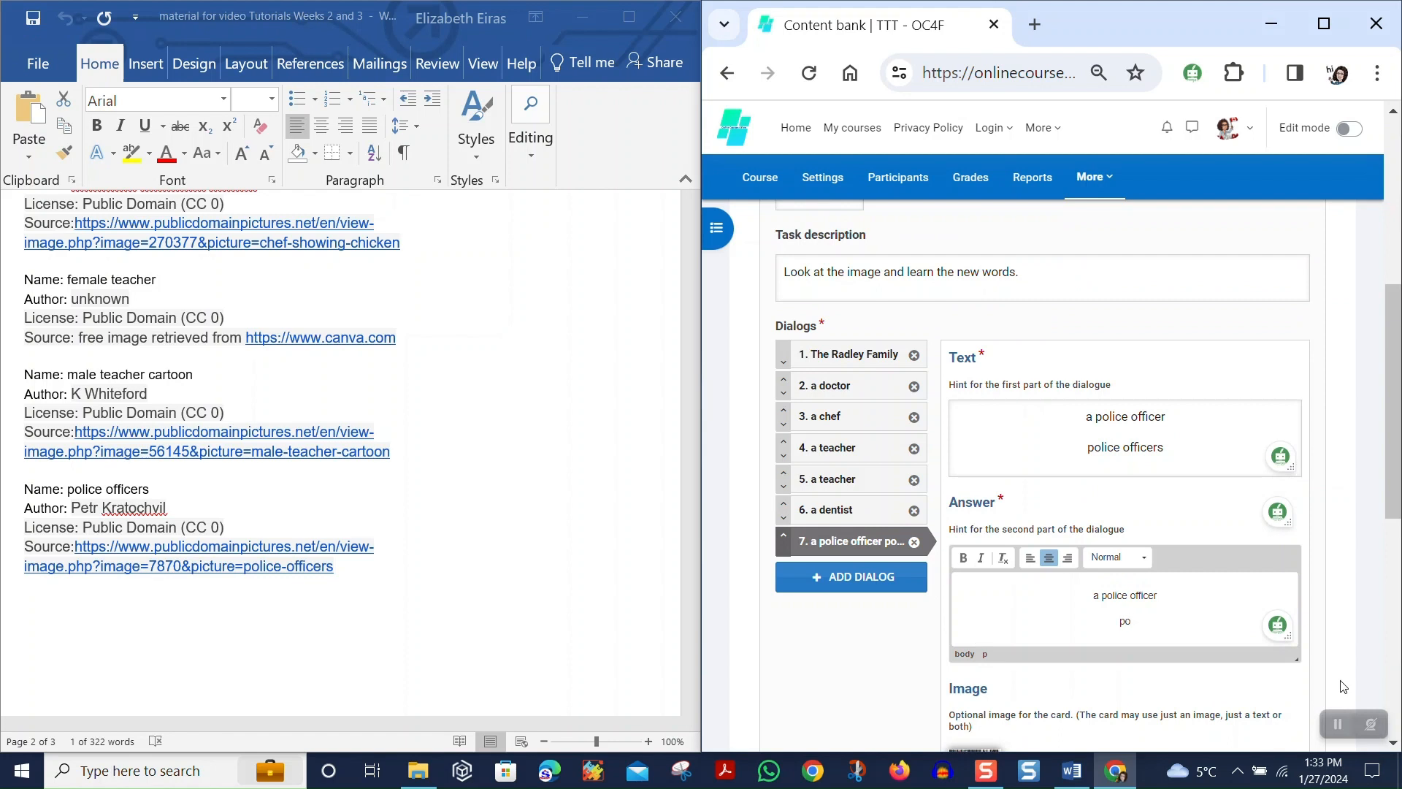
pyautogui.write('police iffu')
pyautogui.press('BackSpace')
pyautogui.press('BackSpace')
pyautogui.press('BackSpace')
pyautogui.press('BackSpace')
pyautogui.press('BackSpace')
pyautogui.press('BackSpace')
pyautogui.write('offices')
pyautogui.press('BackSpace')
pyautogui.press('BackSpace')
pyautogui.write('rs')
# Save the edited The Radley Family Vocabulary content.
pyautogui.scroll(-2, 1100, 590)
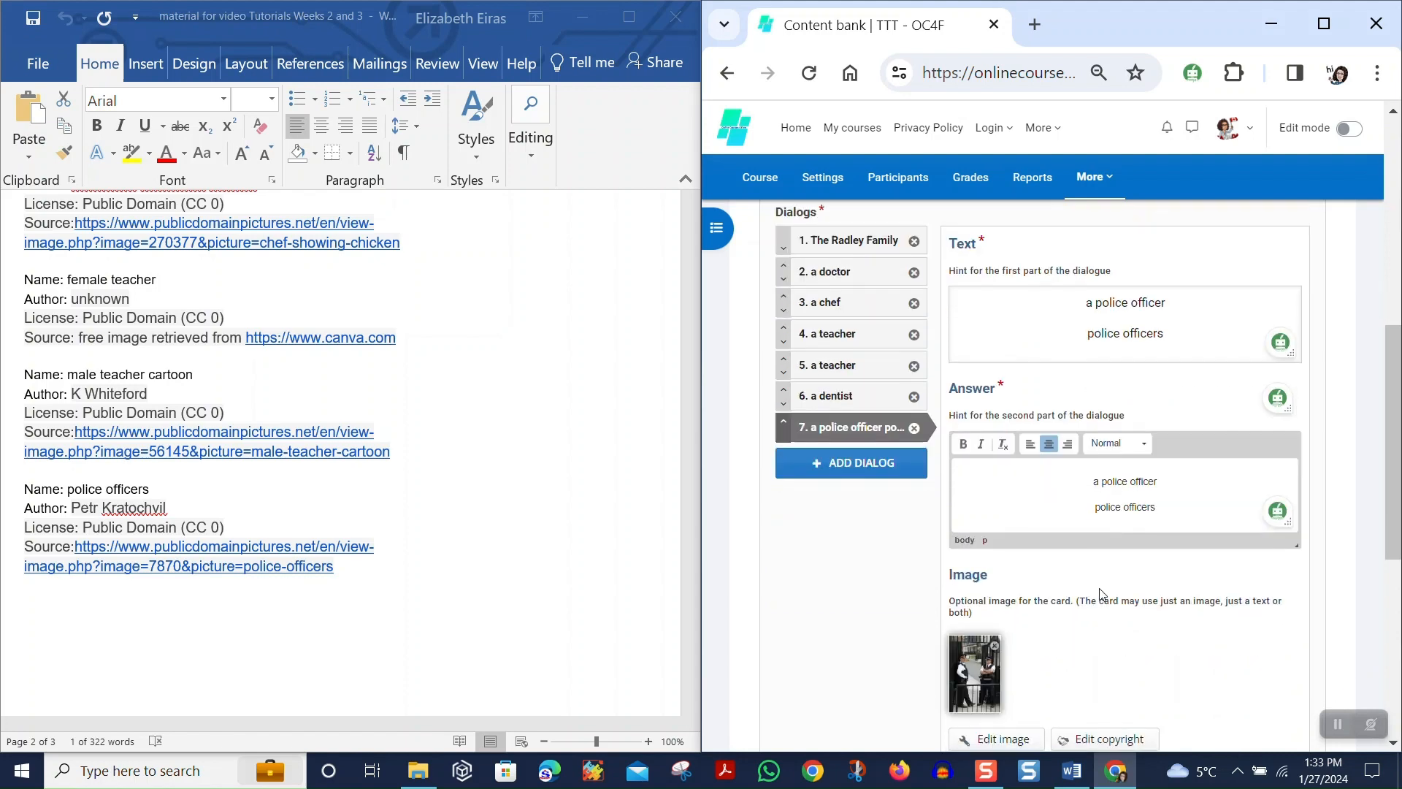
pyautogui.scroll(-8, 1127, 557)
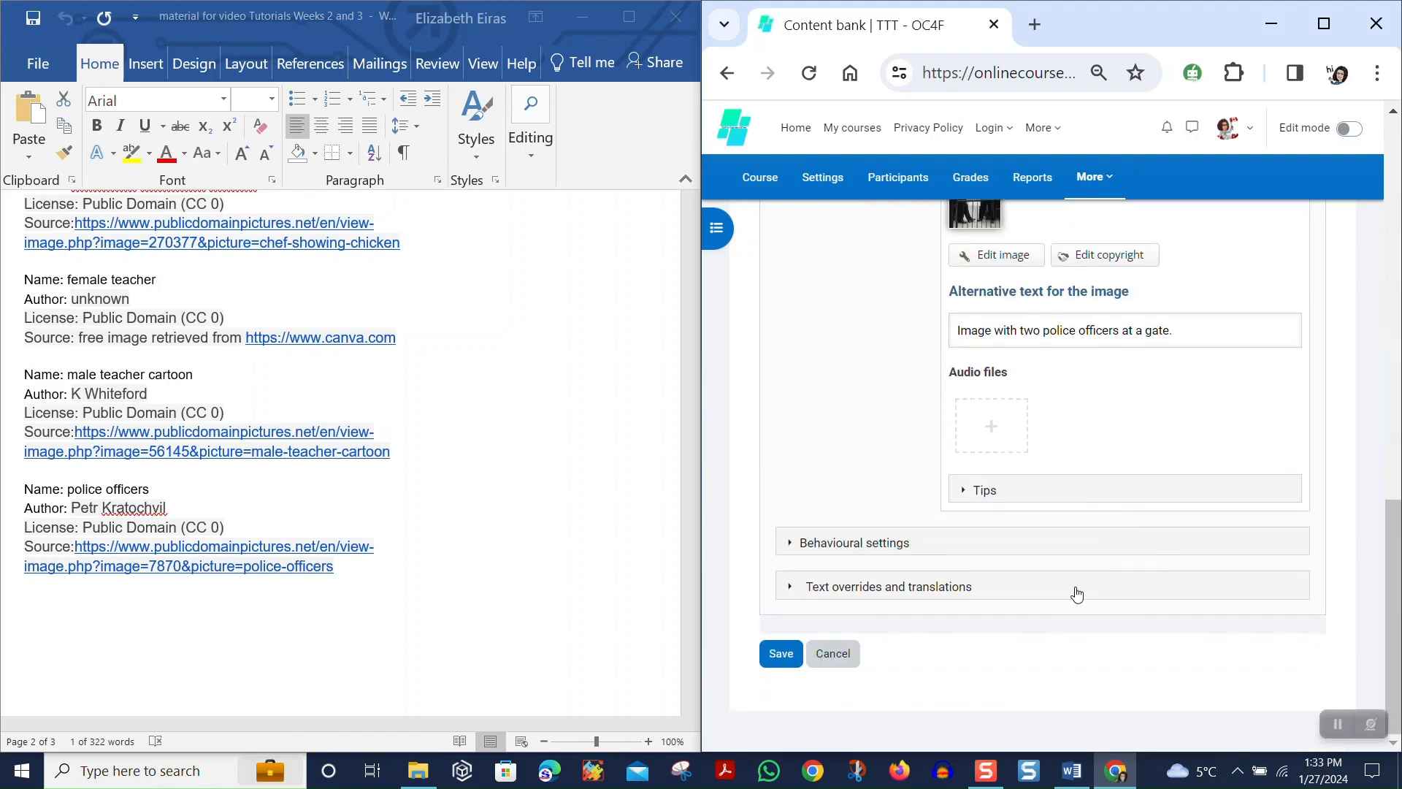
pyautogui.click(785, 661)
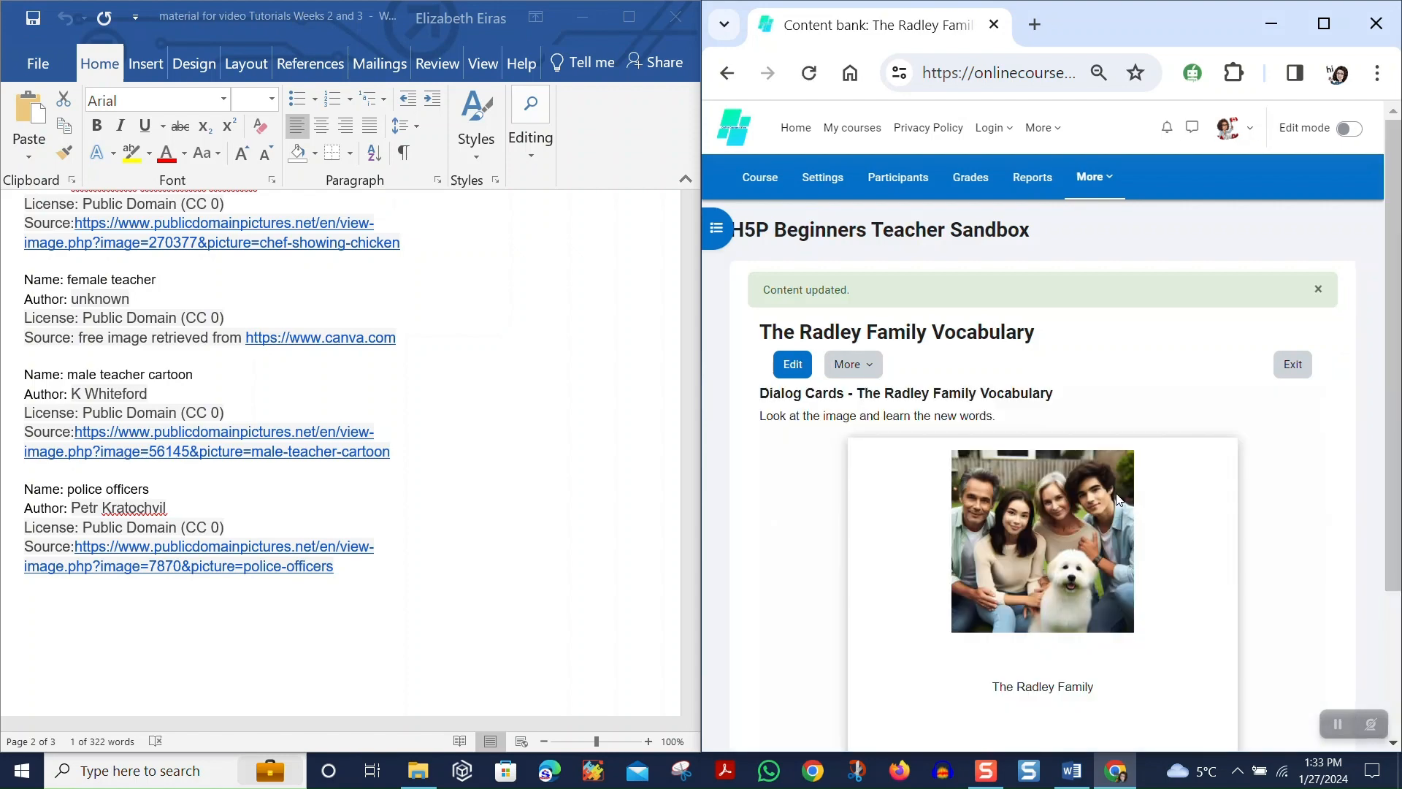
# Page through the saved dialog cards to the last one and check the police officer card's text.
pyautogui.scroll(-3, 1116, 503)
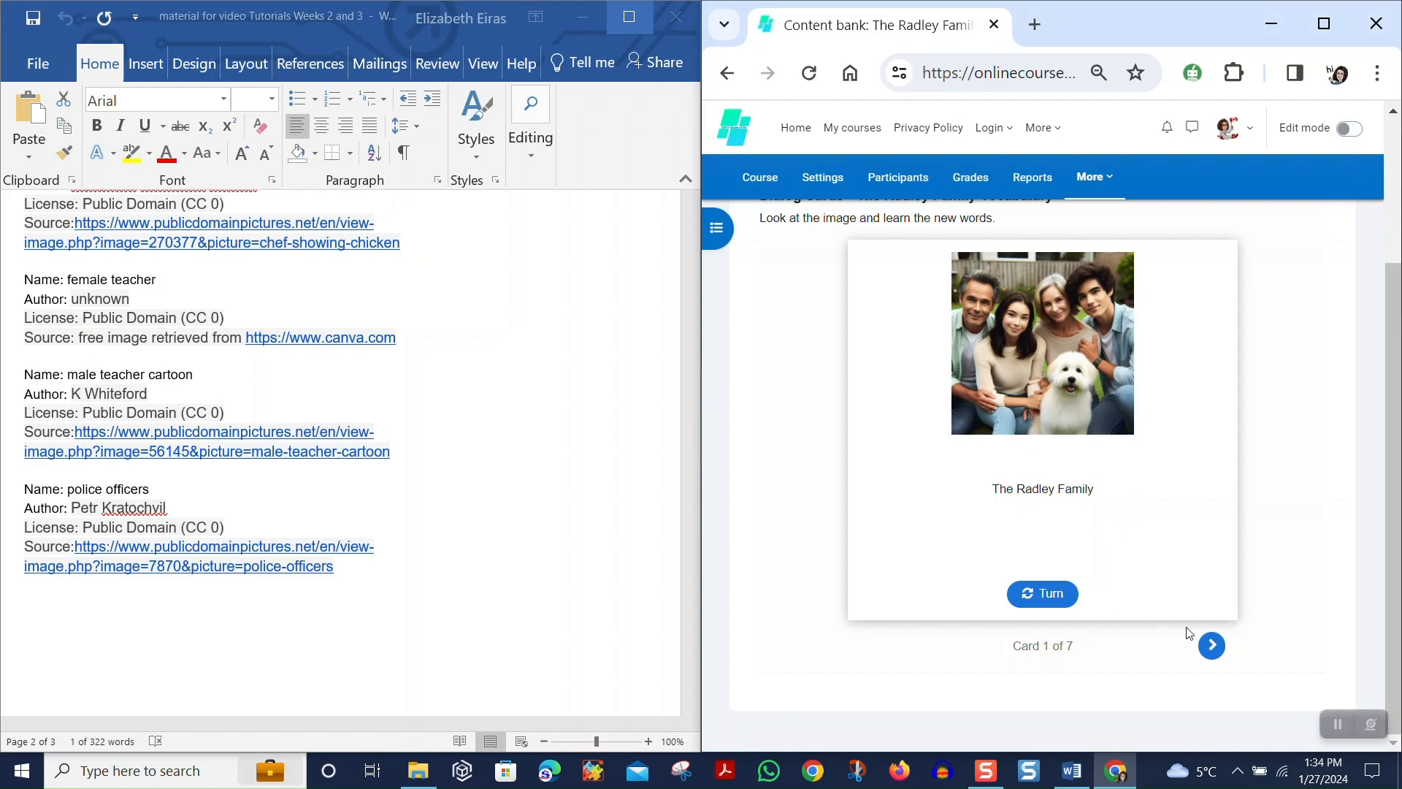
pyautogui.click(1212, 645)
pyautogui.click(1212, 645)
pyautogui.click(1212, 646)
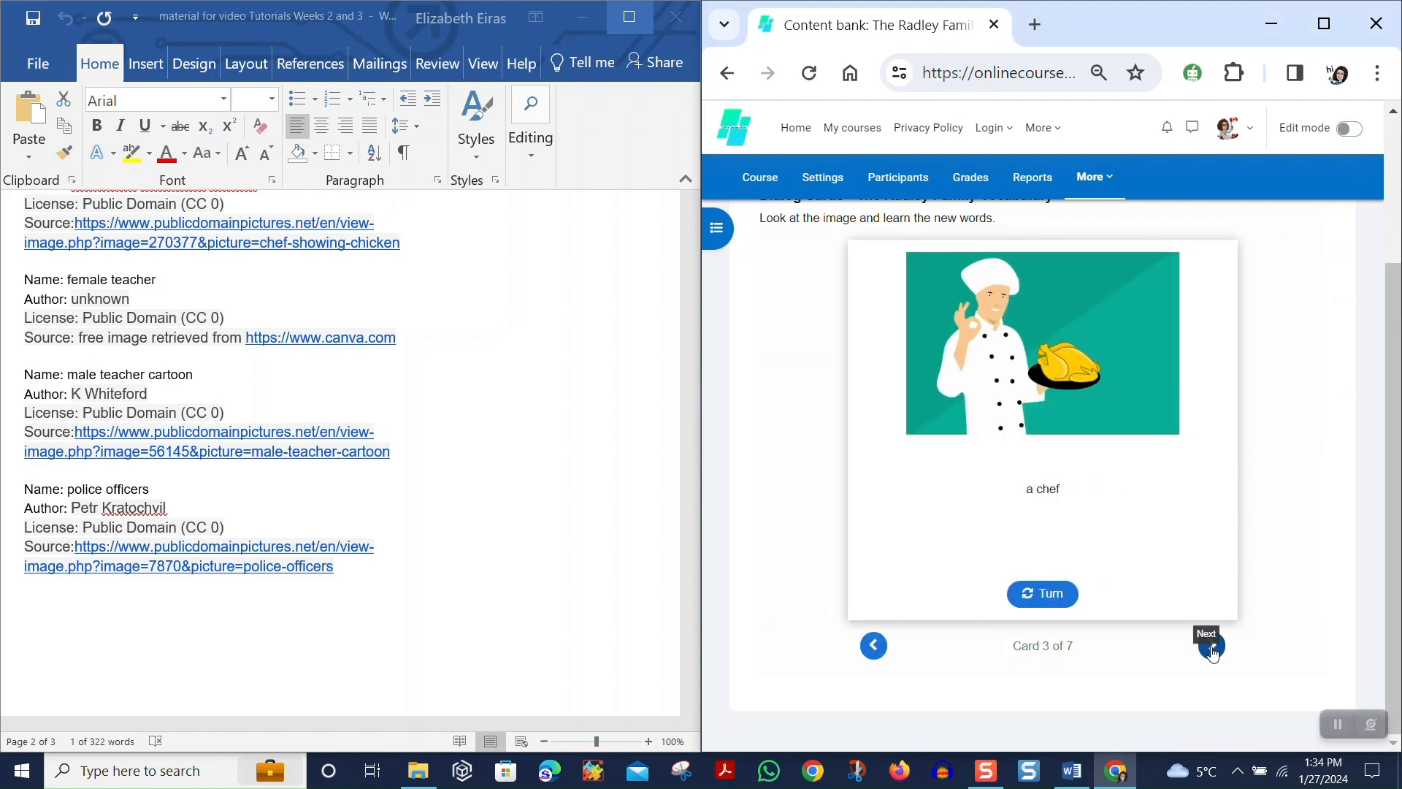
pyautogui.click(1211, 645)
pyautogui.click(1212, 646)
pyautogui.click(1212, 647)
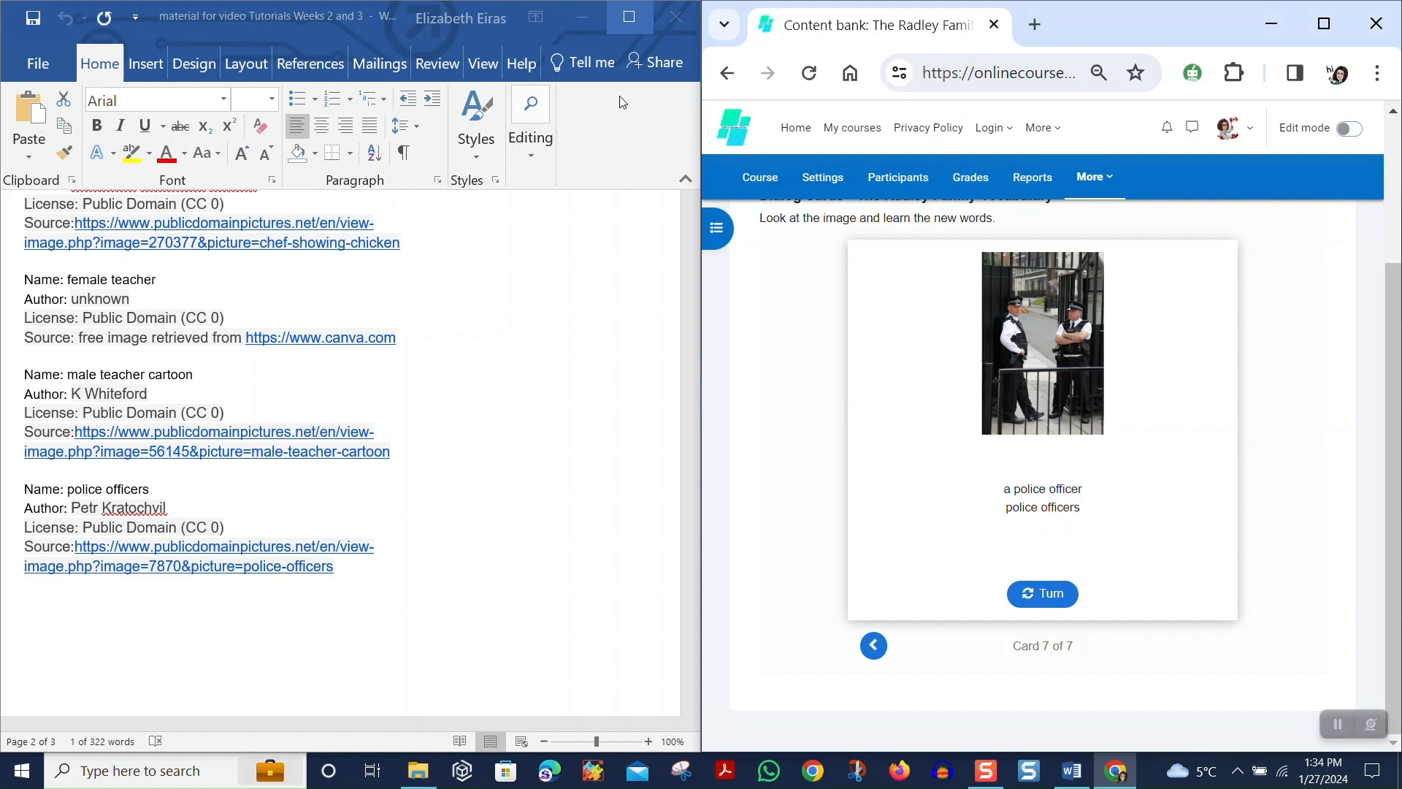
# Maximize the browser window and return to the course's content bank.
pyautogui.click(1324, 24)
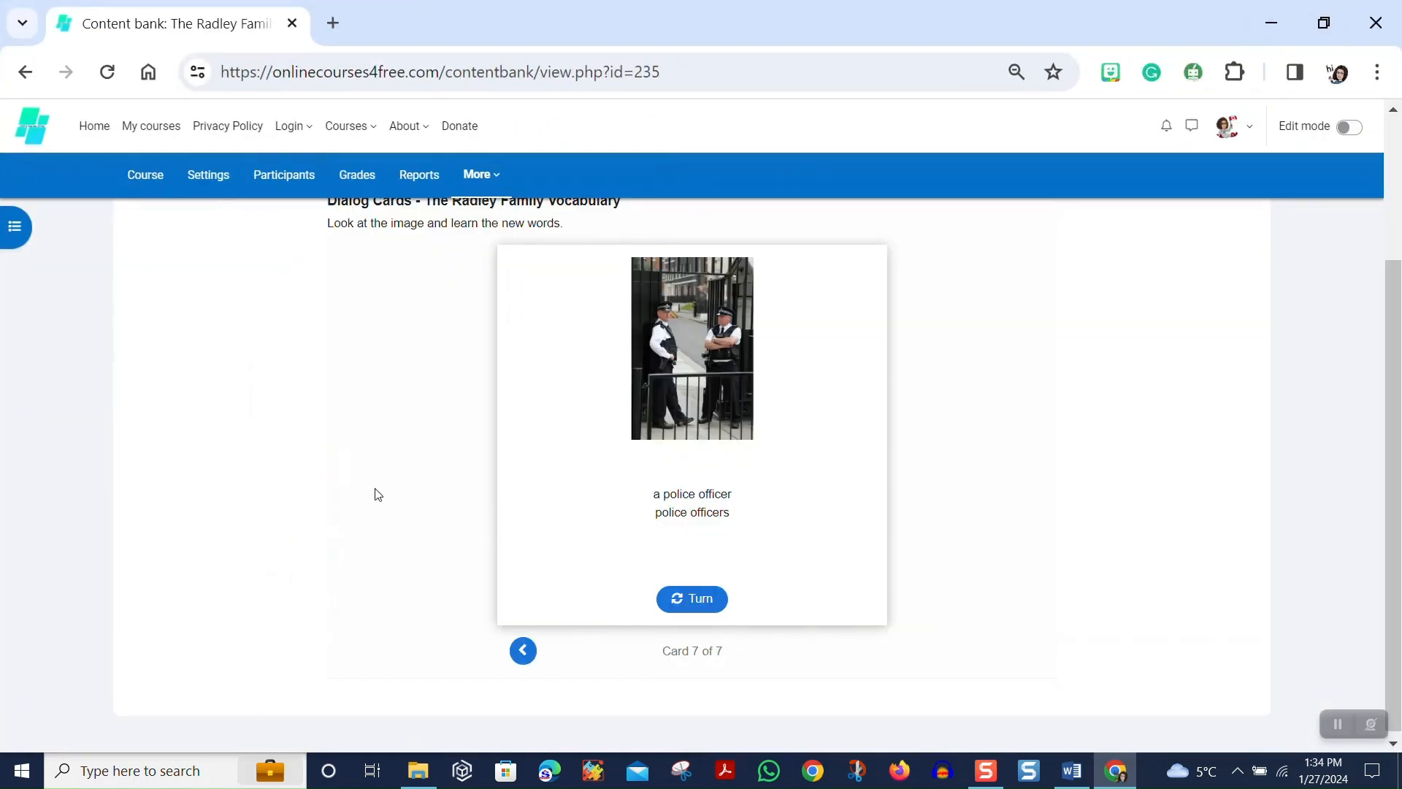
pyautogui.scroll(3, 375, 482)
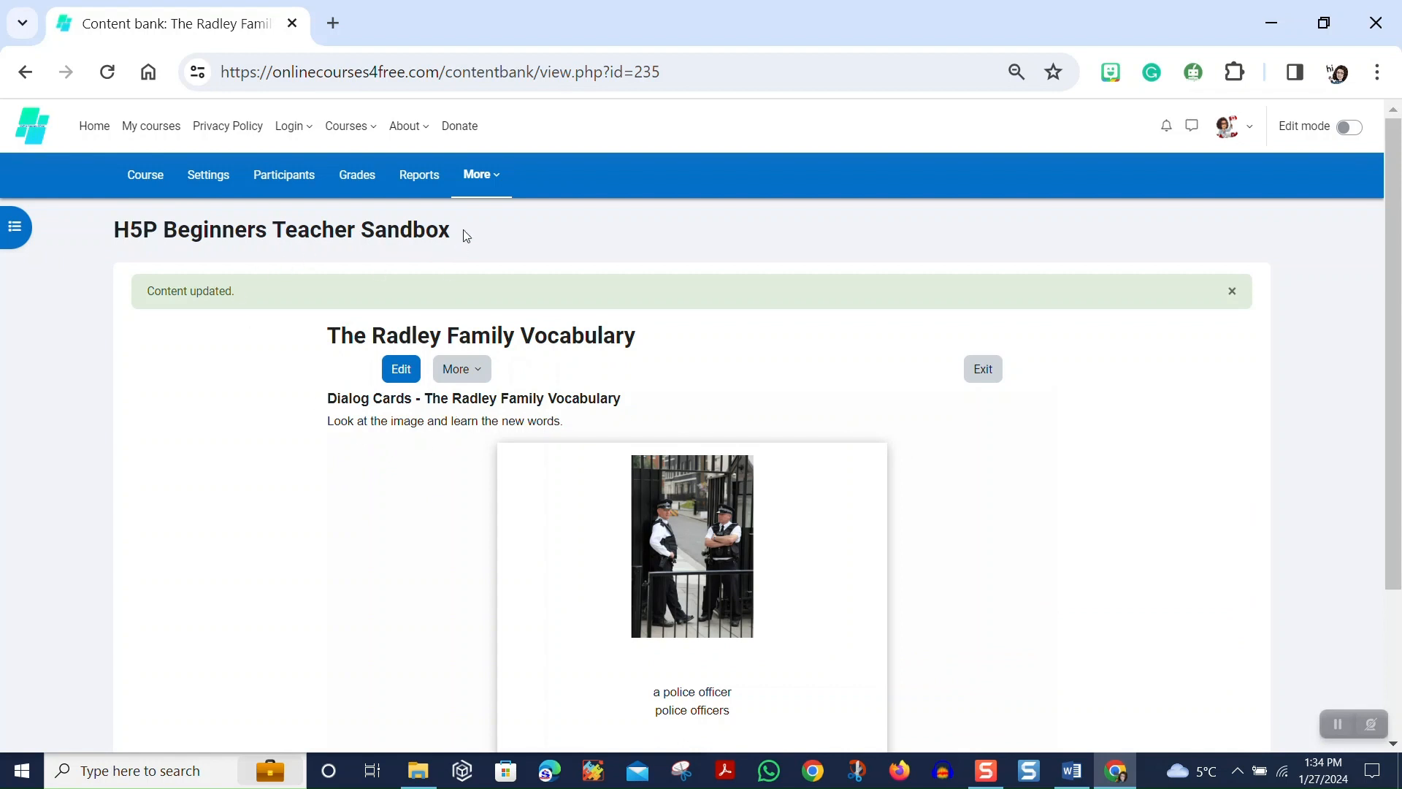
pyautogui.click(478, 188)
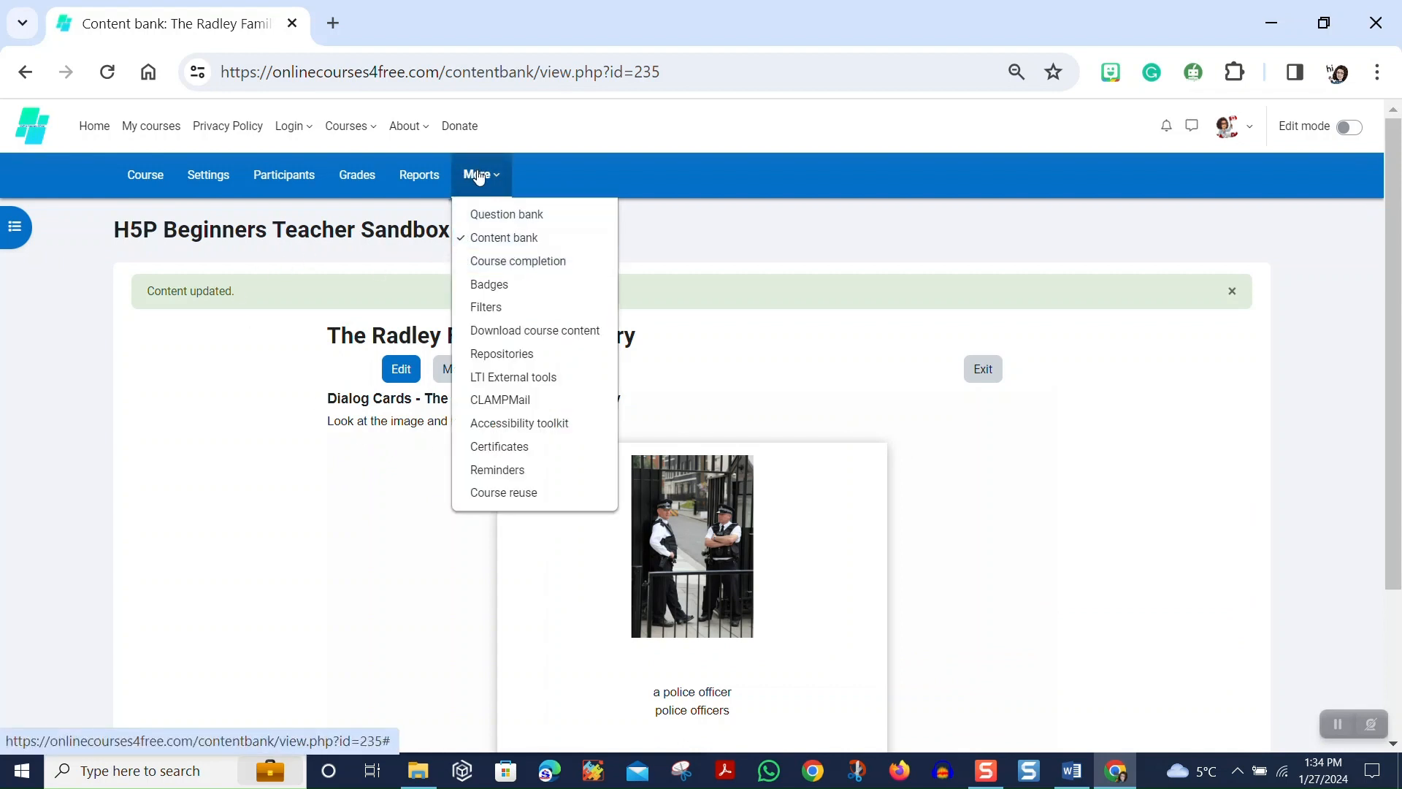
pyautogui.click(491, 240)
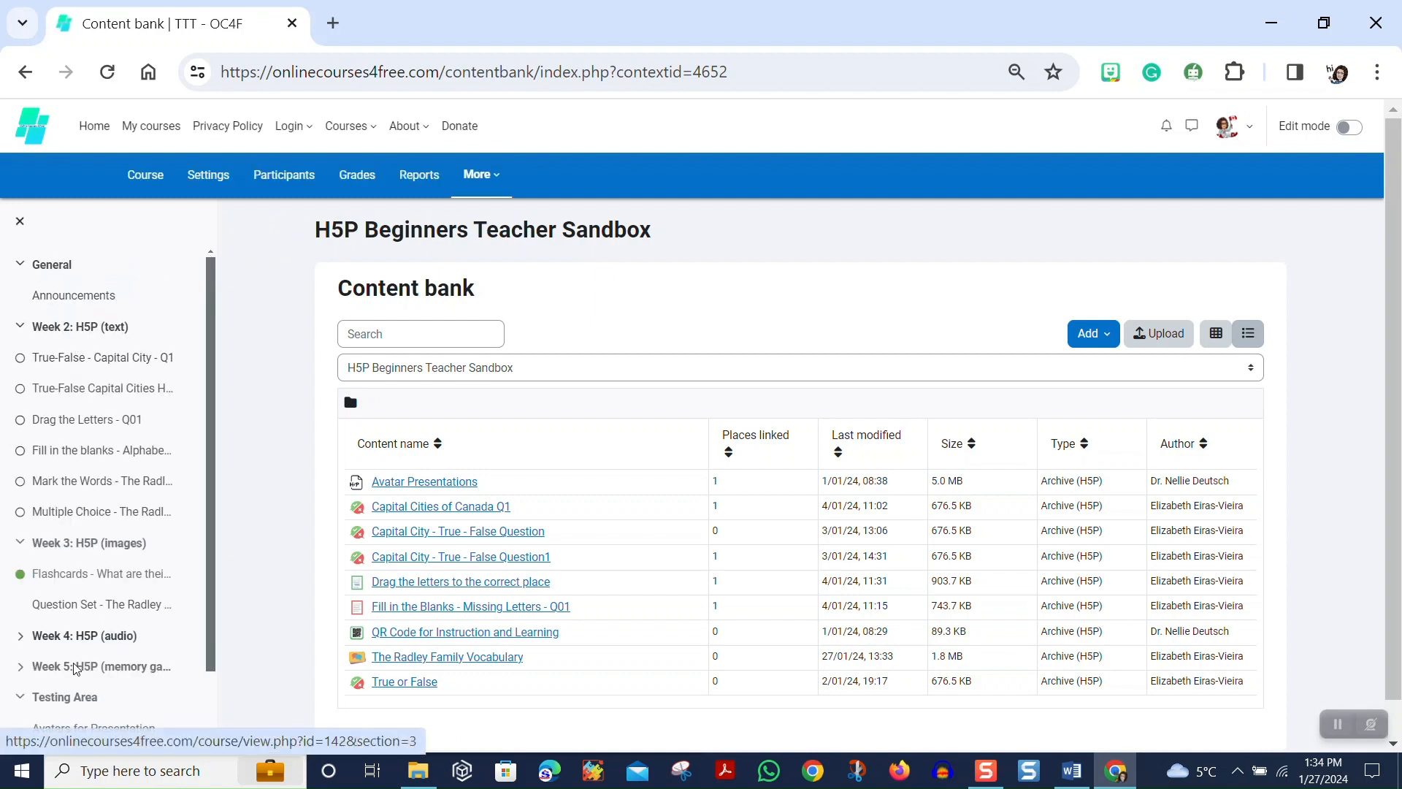
# From the Week 3: H5P (images) section, turn on edit mode and add a new course section.
pyautogui.click(113, 539)
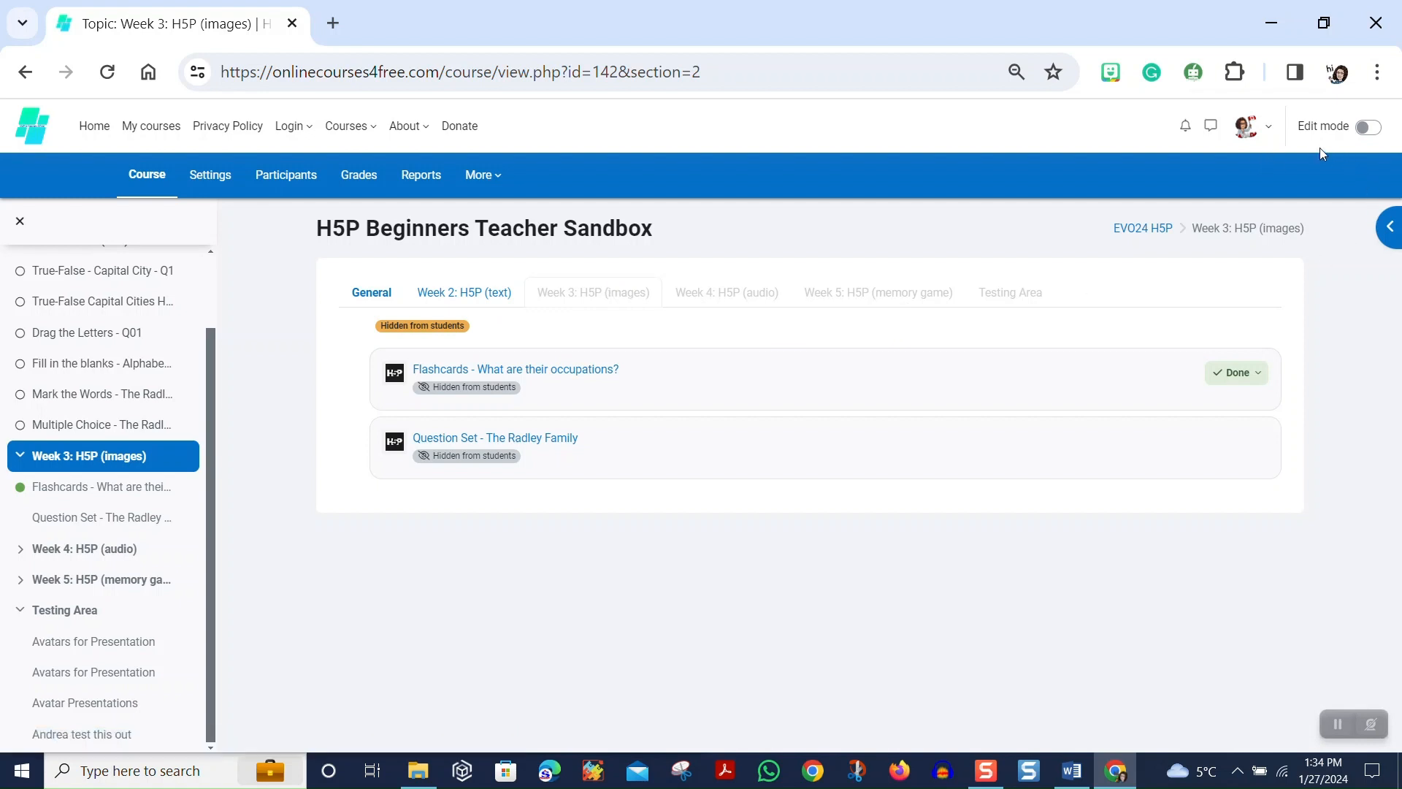
pyautogui.click(1370, 131)
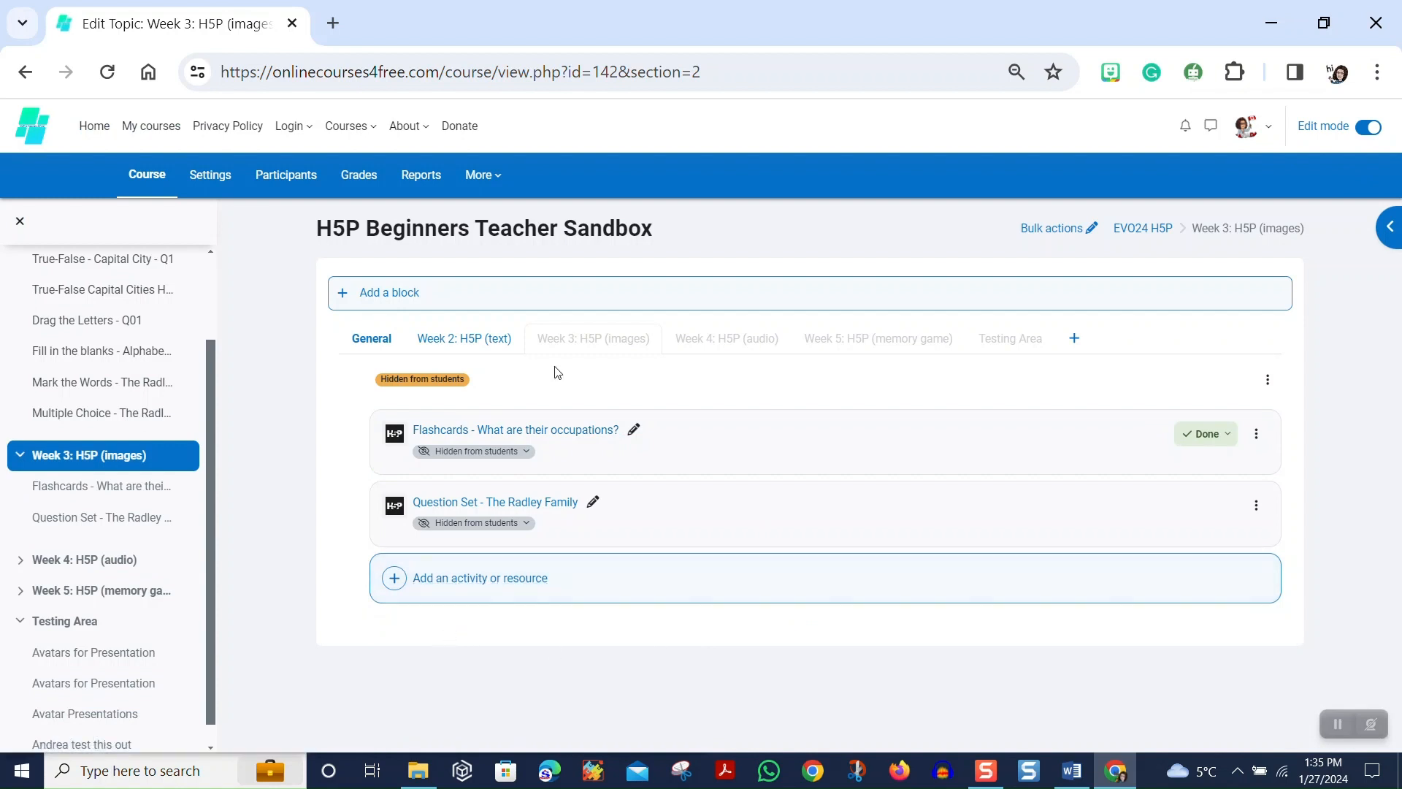
pyautogui.click(570, 351)
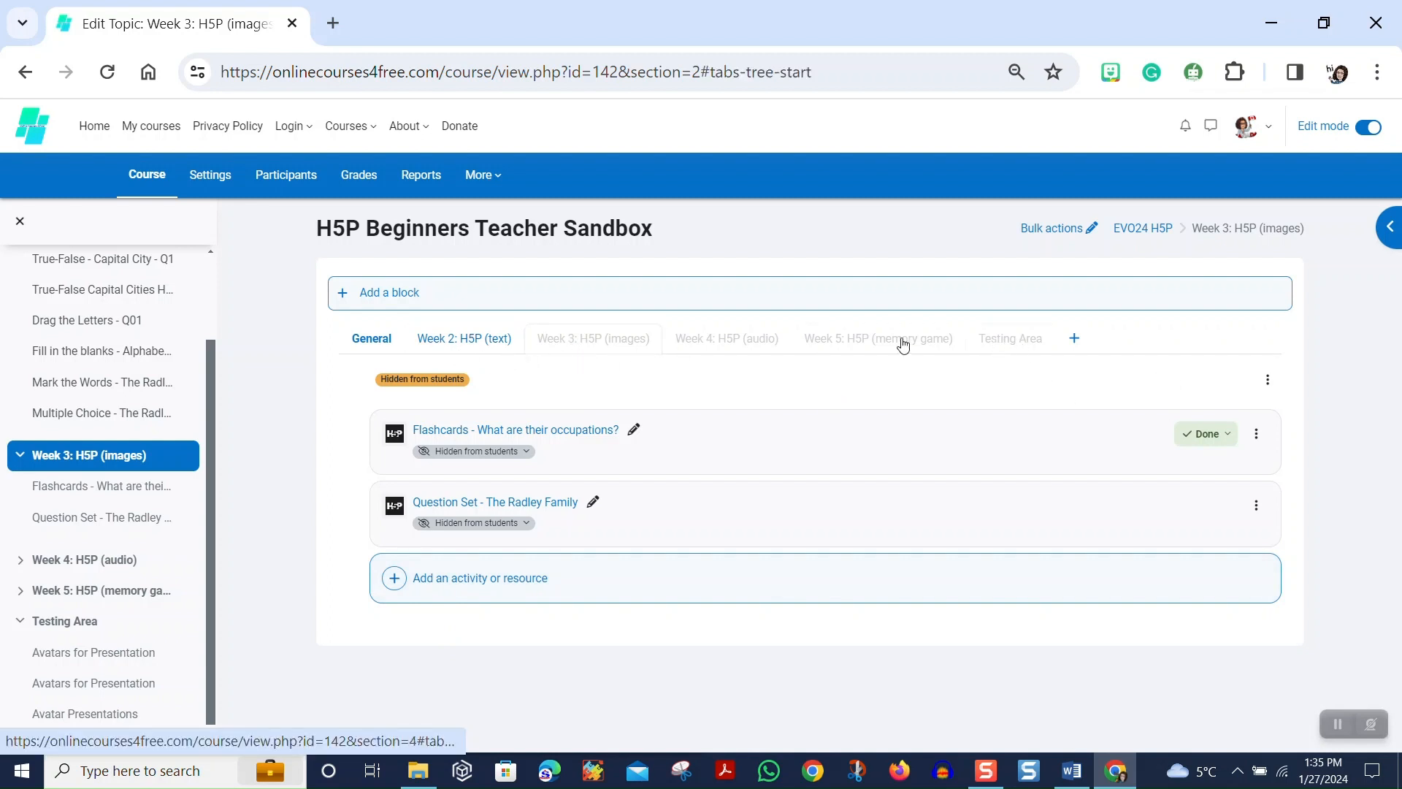
pyautogui.click(1075, 340)
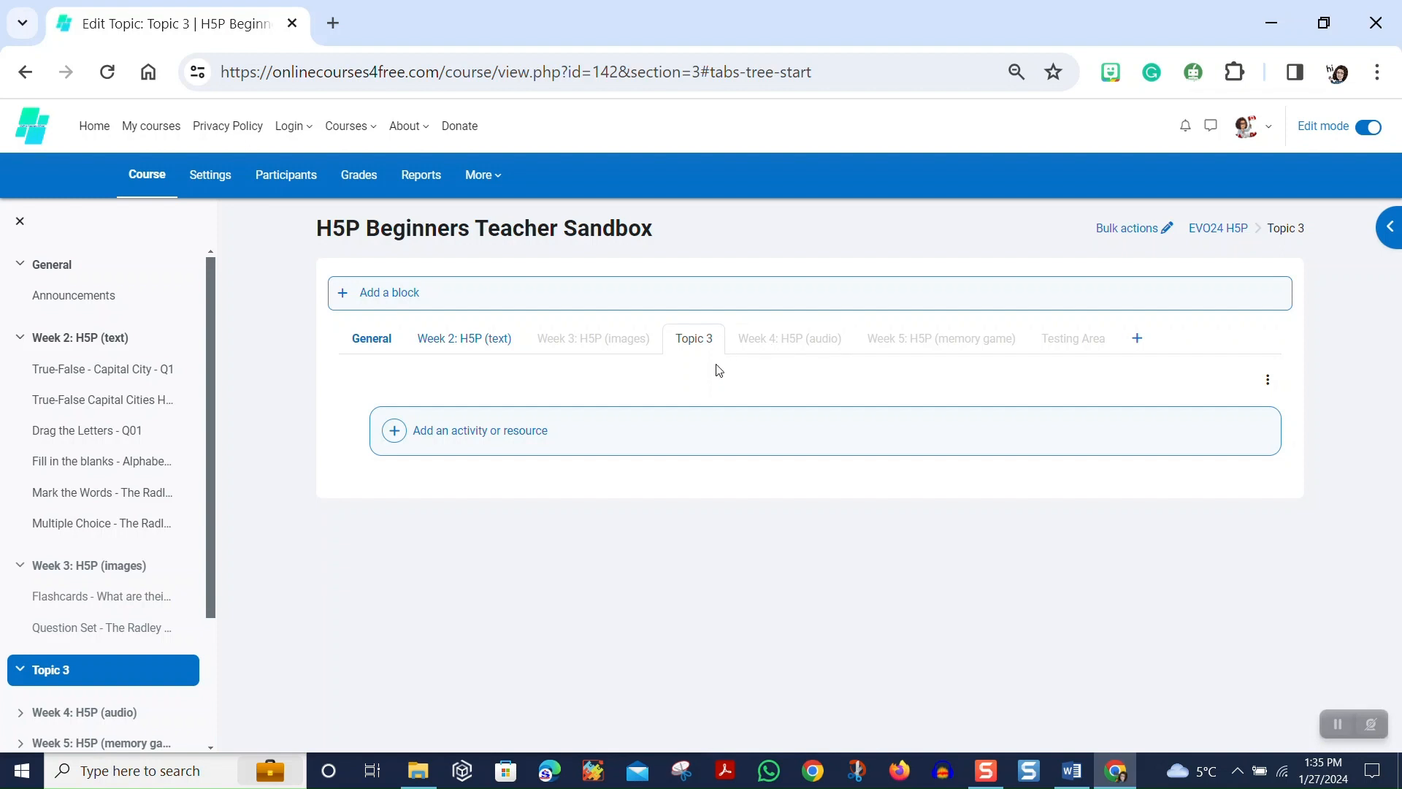
# Move the new section between Week 5: H5P (memory game) and Testing Area, reload the page and open that section.
pyautogui.moveTo(685, 351); pyautogui.dragTo(1156, 377)
pyautogui.scroll(-2, 29, 478)
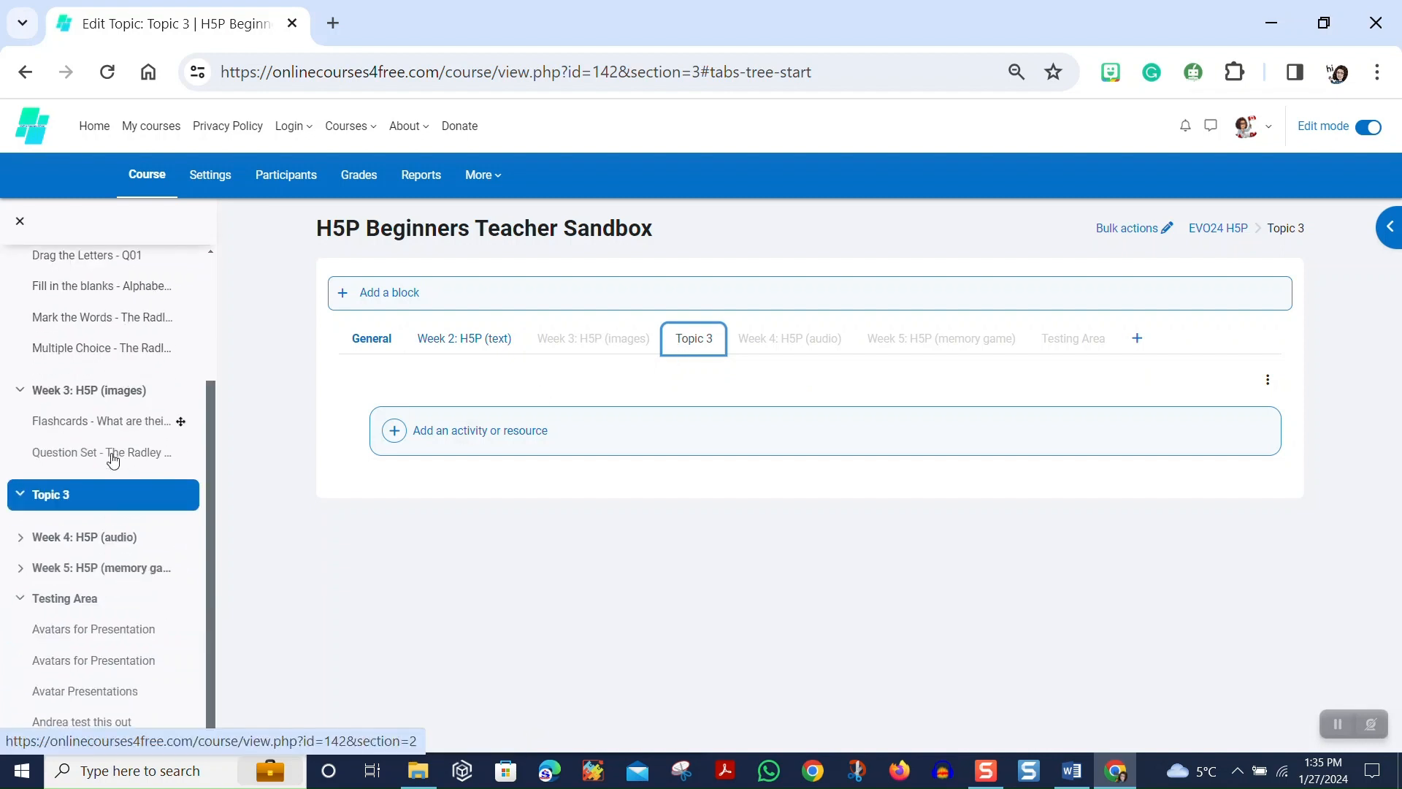
pyautogui.moveTo(55, 504); pyautogui.dragTo(60, 591)
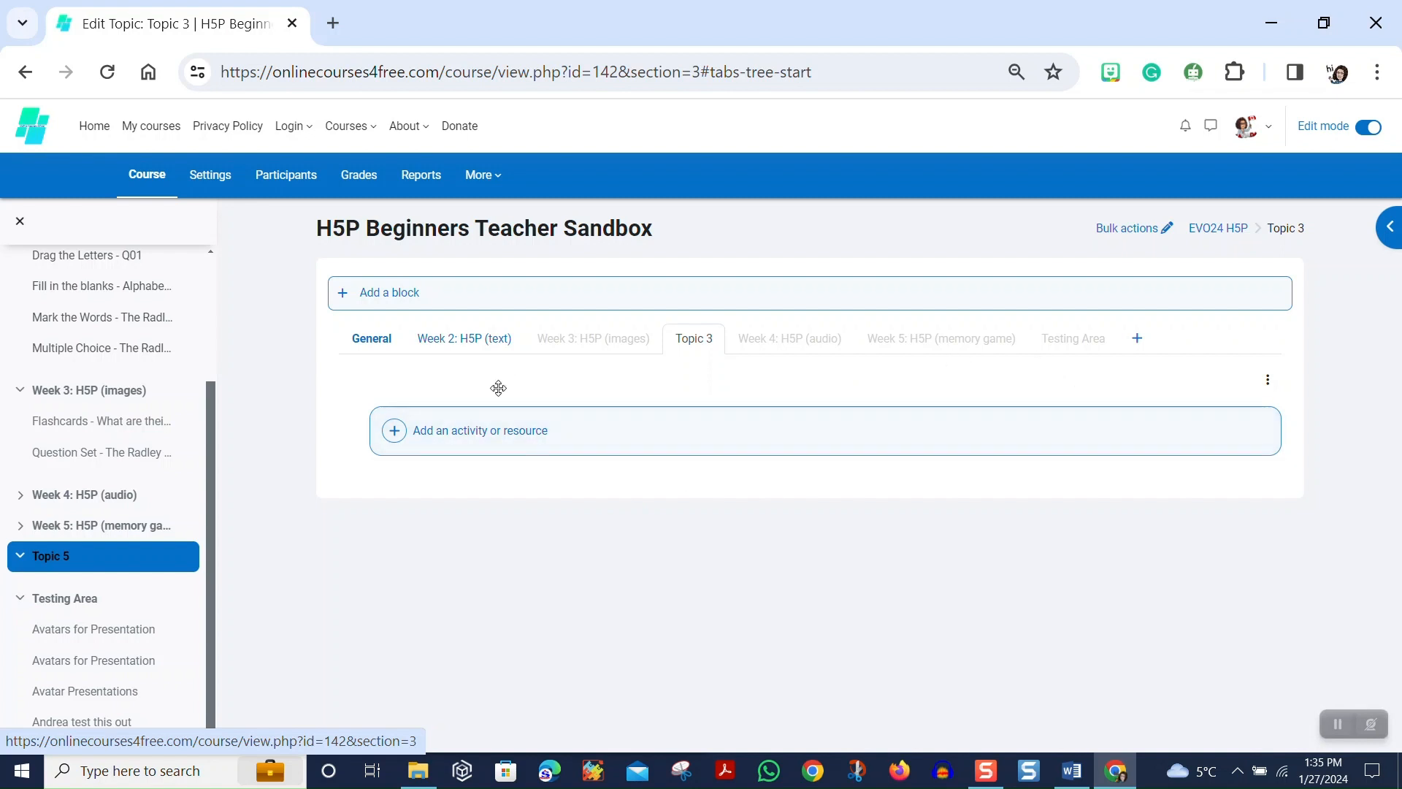
pyautogui.click(829, 86)
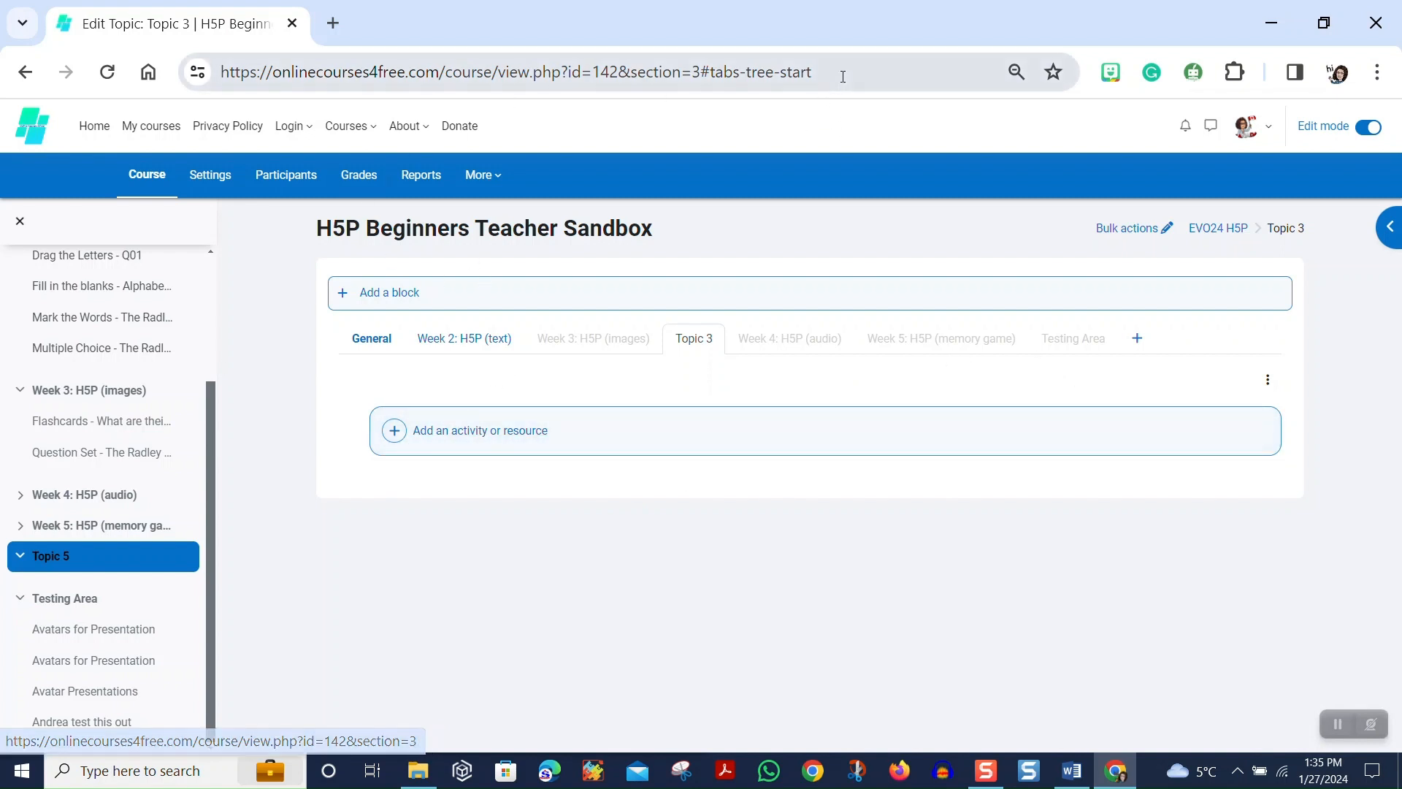
pyautogui.press('Return')
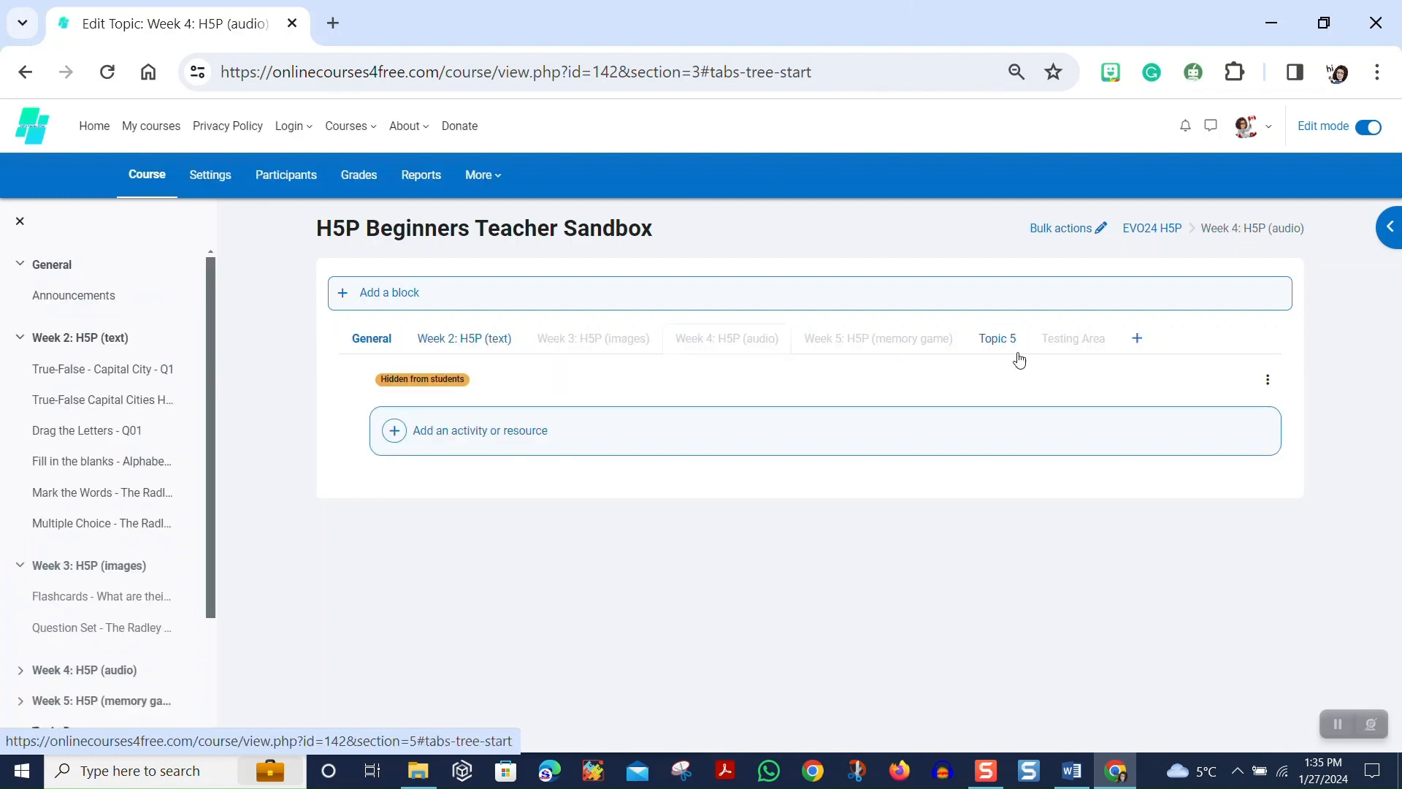
pyautogui.click(1008, 348)
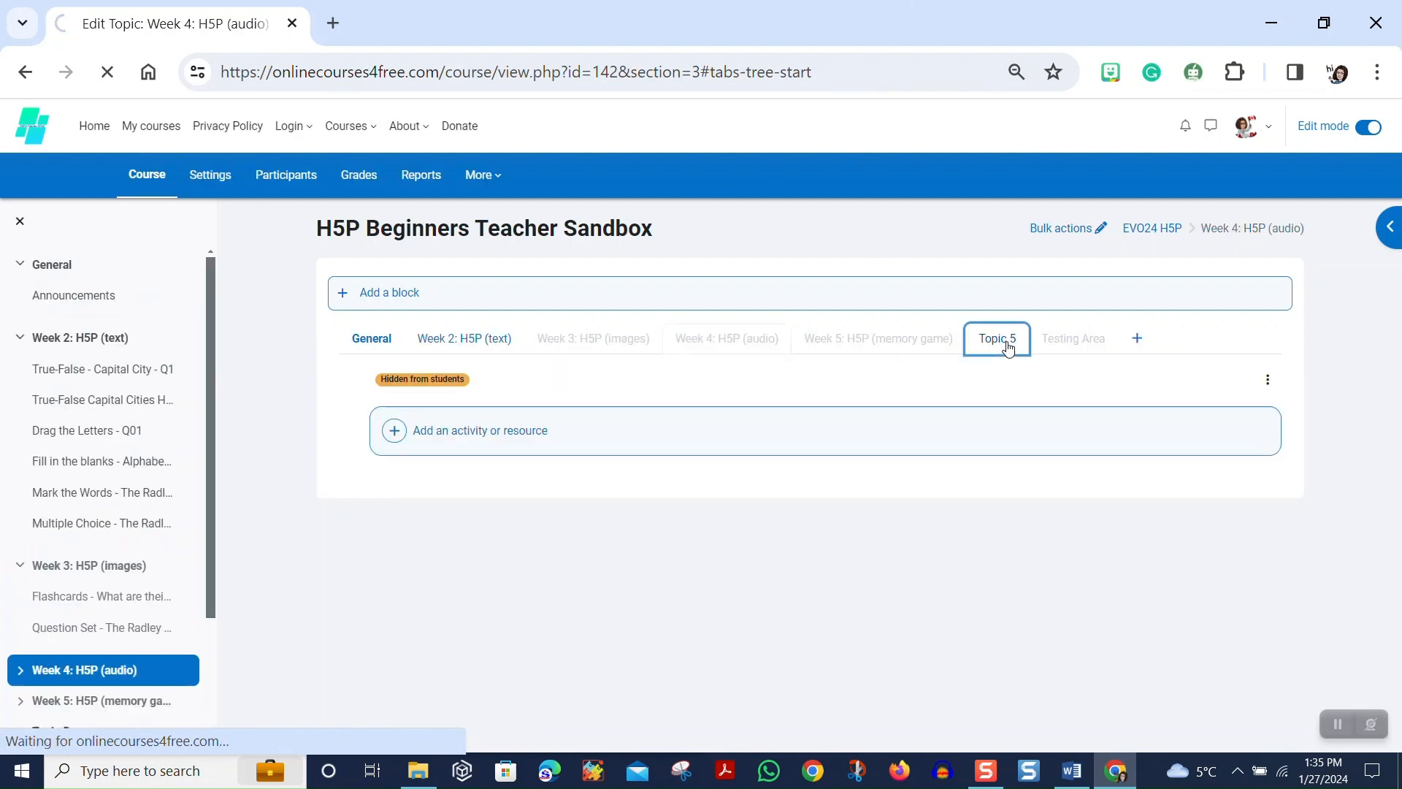
# Give the new section the custom name "H5P Testing Area", save it and hide it from students.
pyautogui.click(1270, 381)
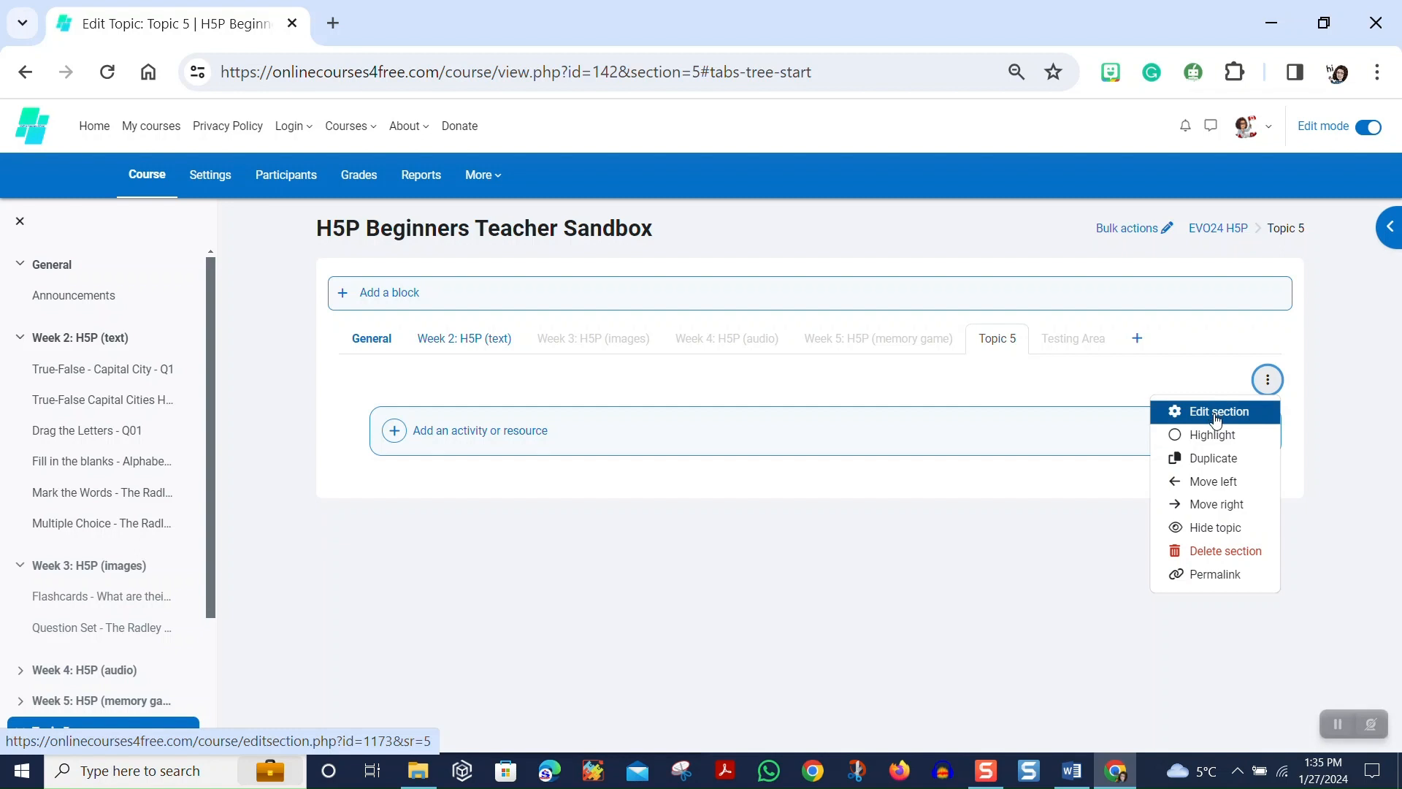
pyautogui.click(1217, 414)
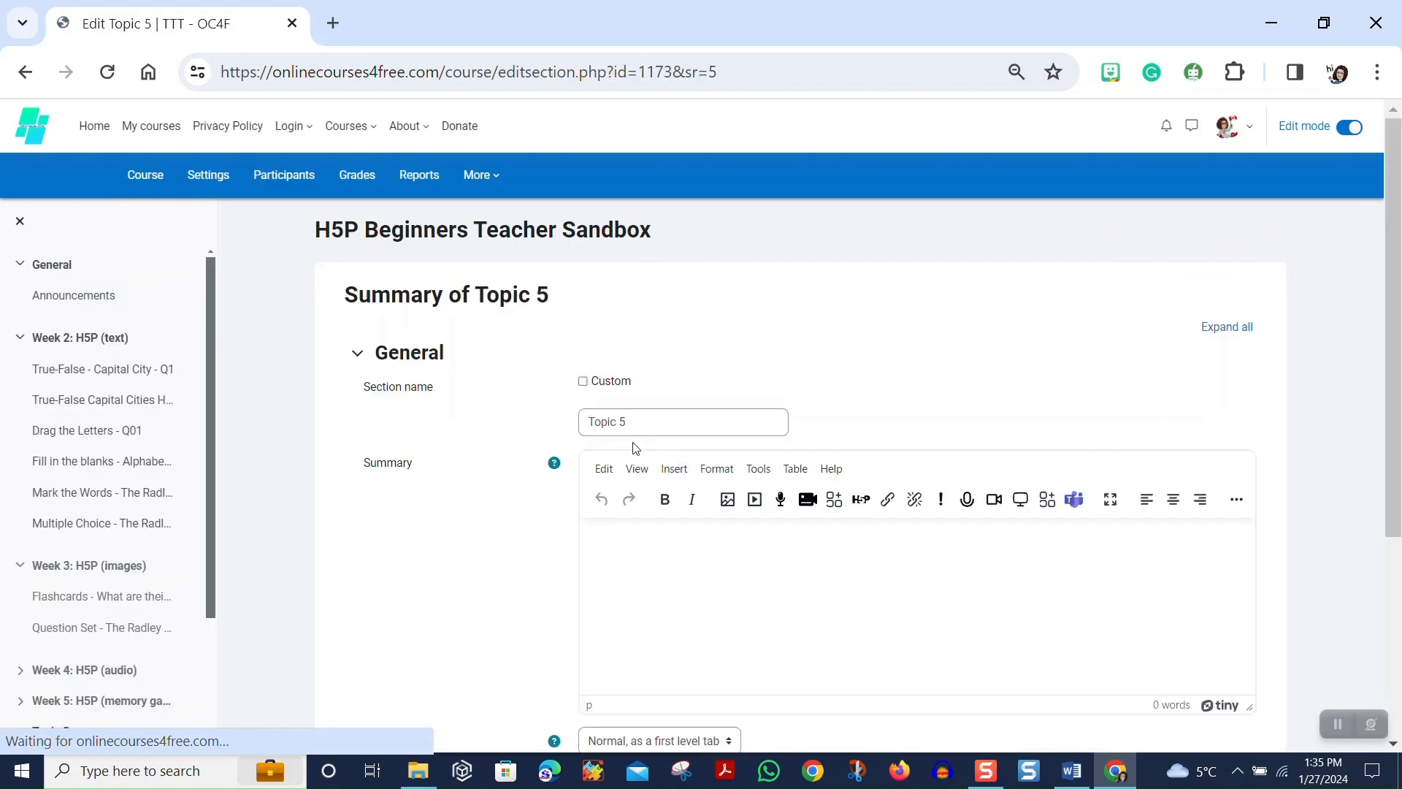
pyautogui.click(584, 383)
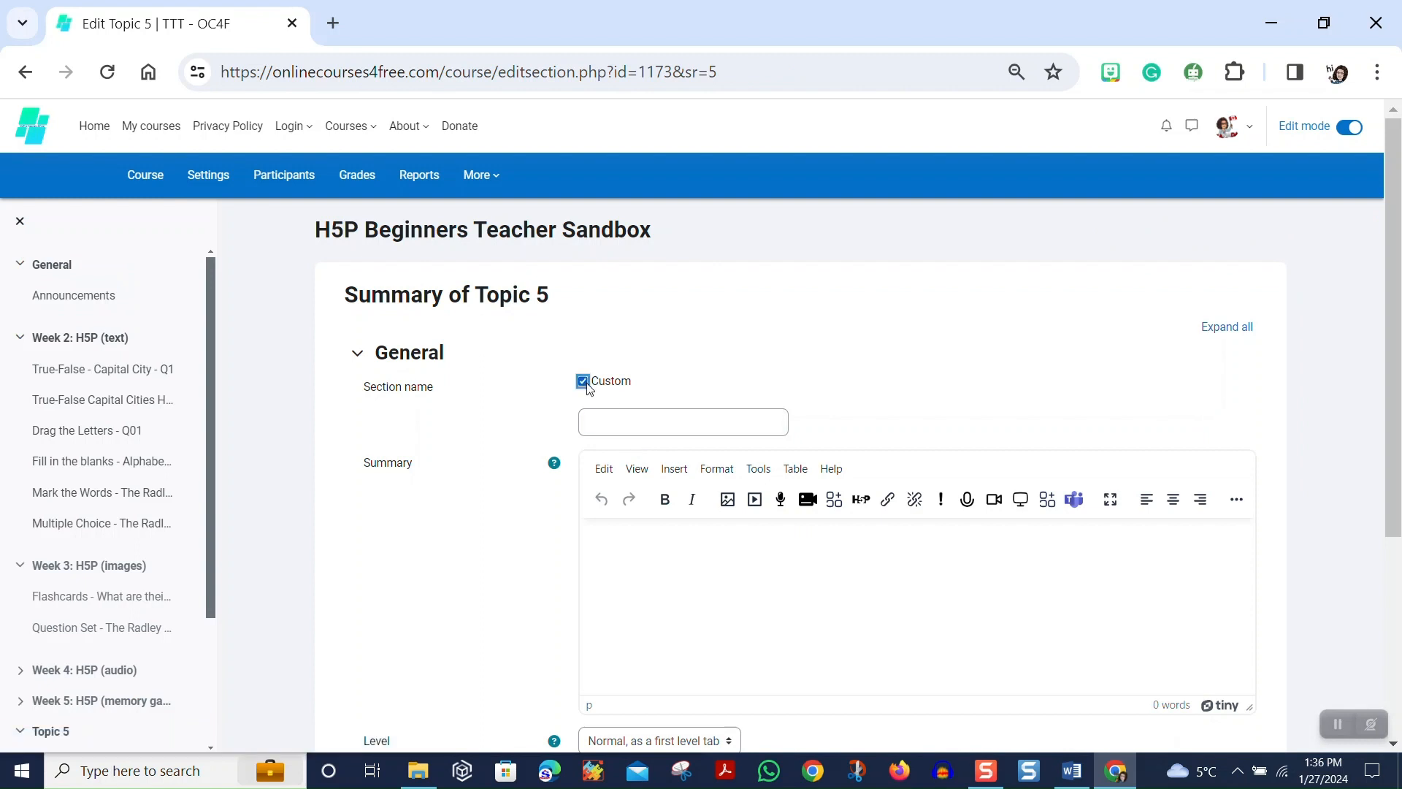
pyautogui.click(636, 424)
pyautogui.scroll(-4, 1400, 590)
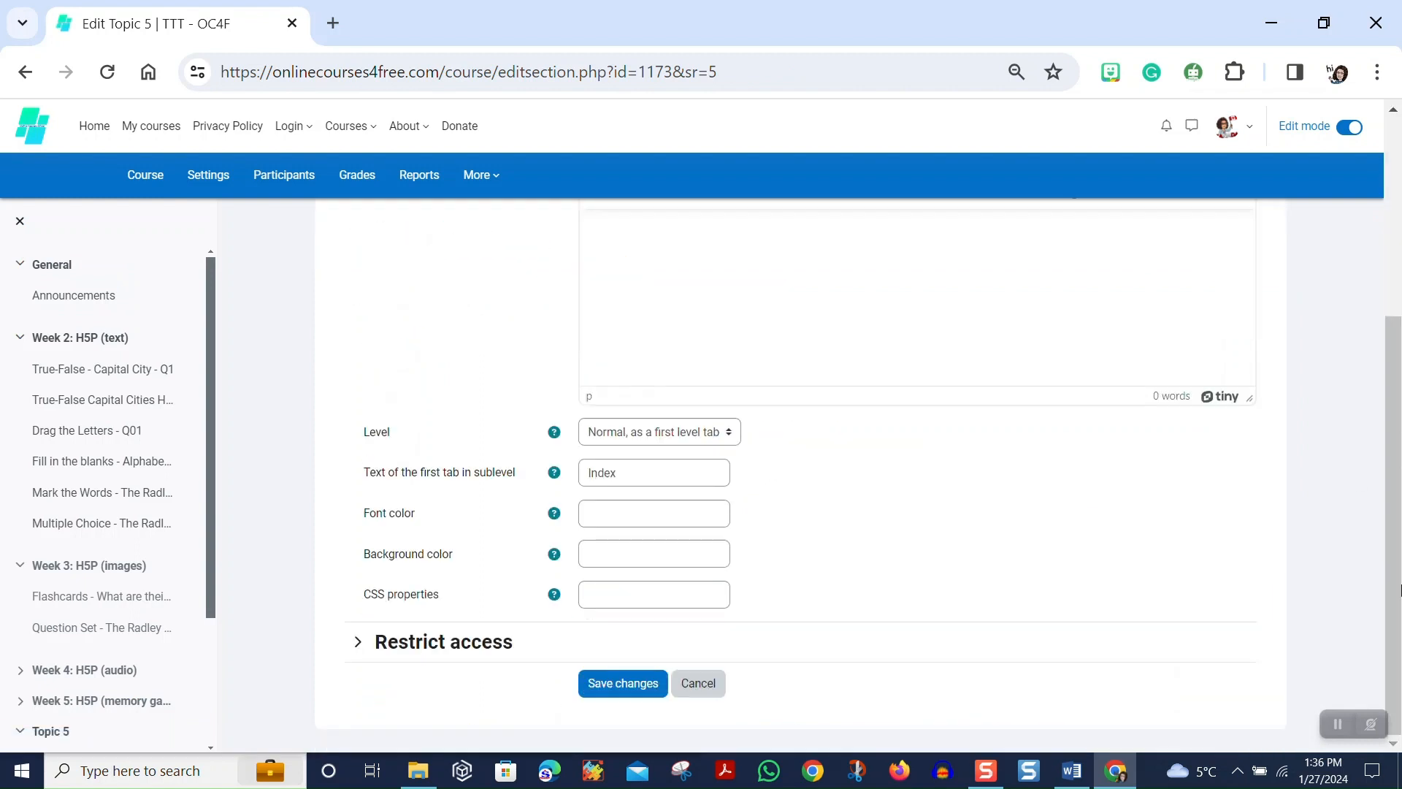
pyautogui.scroll(4, 861, 374)
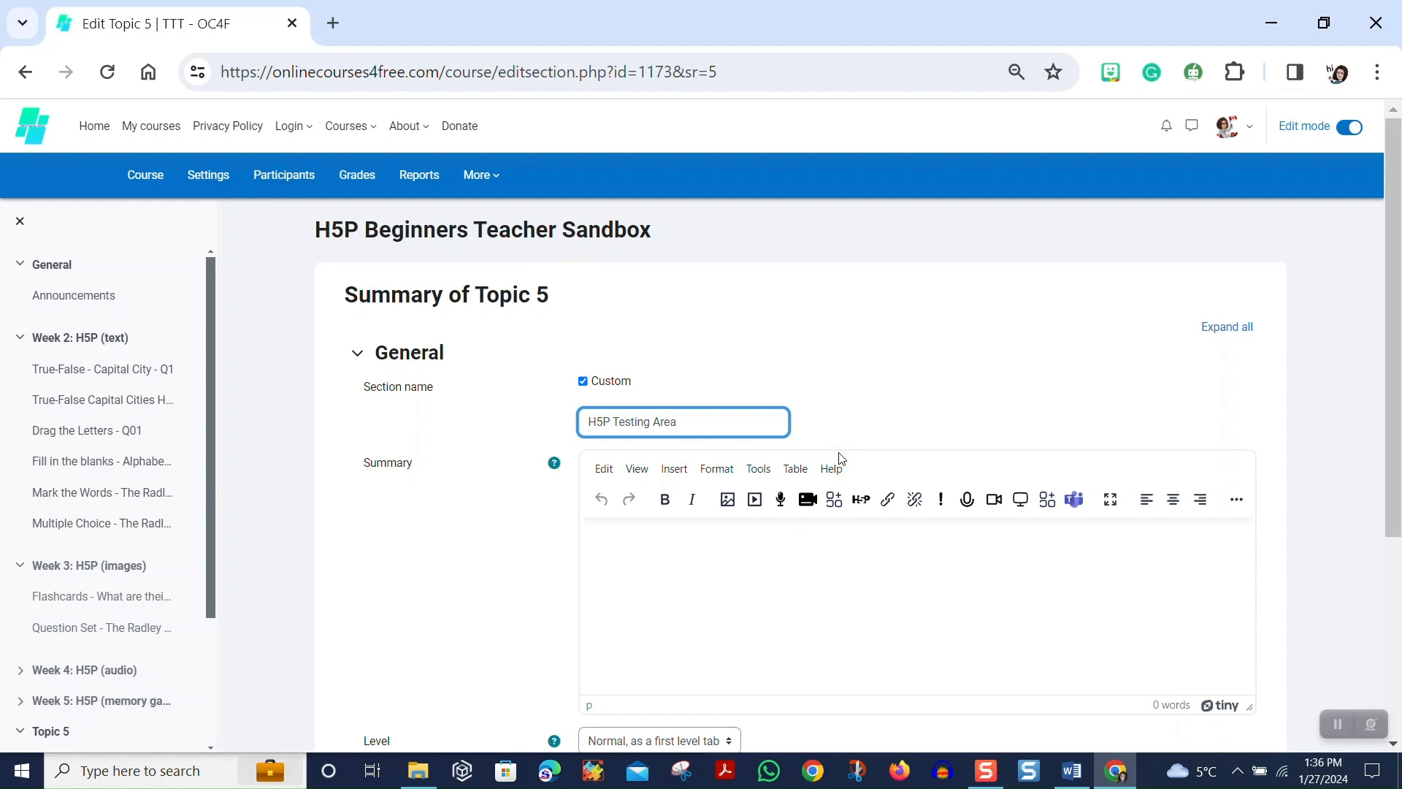
pyautogui.scroll(-4, 702, 366)
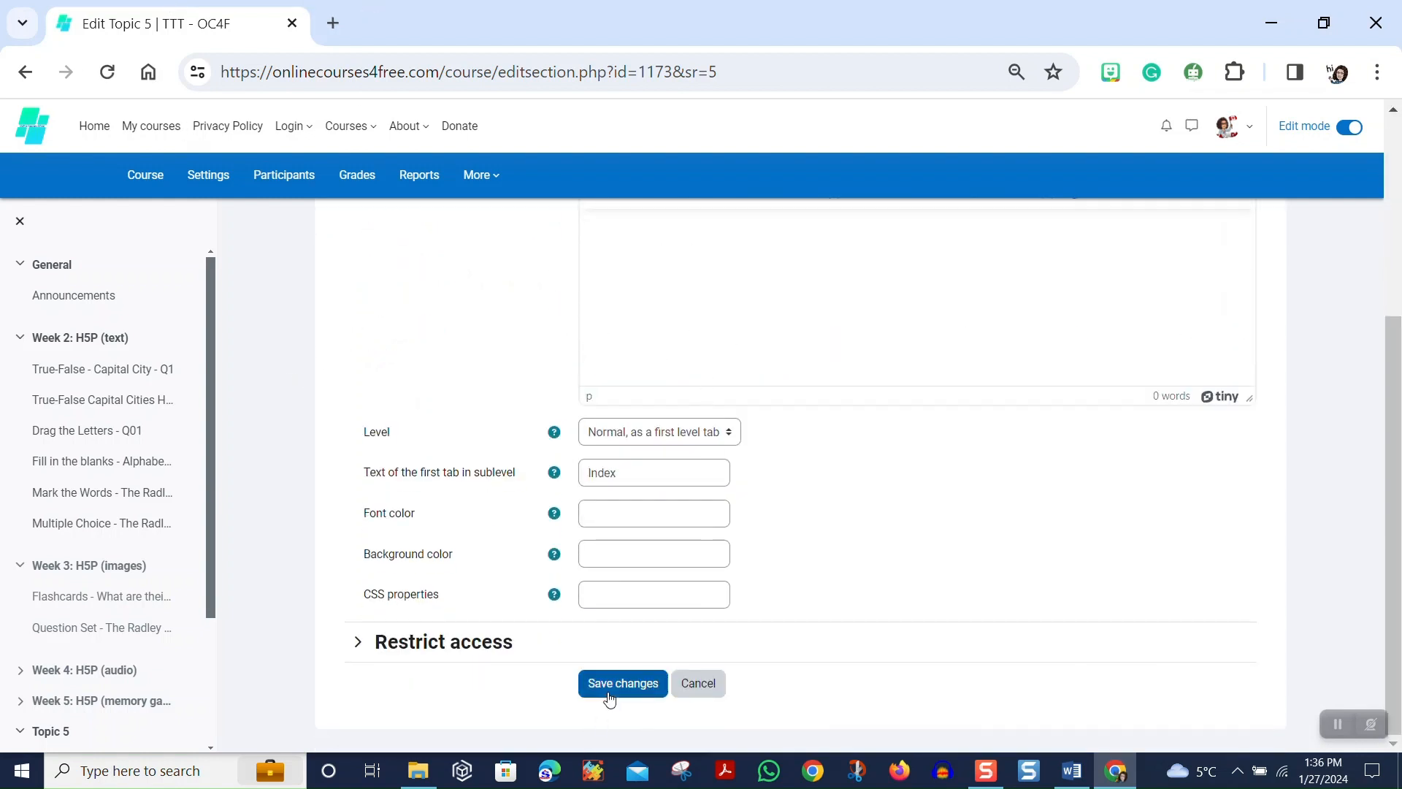
pyautogui.click(613, 693)
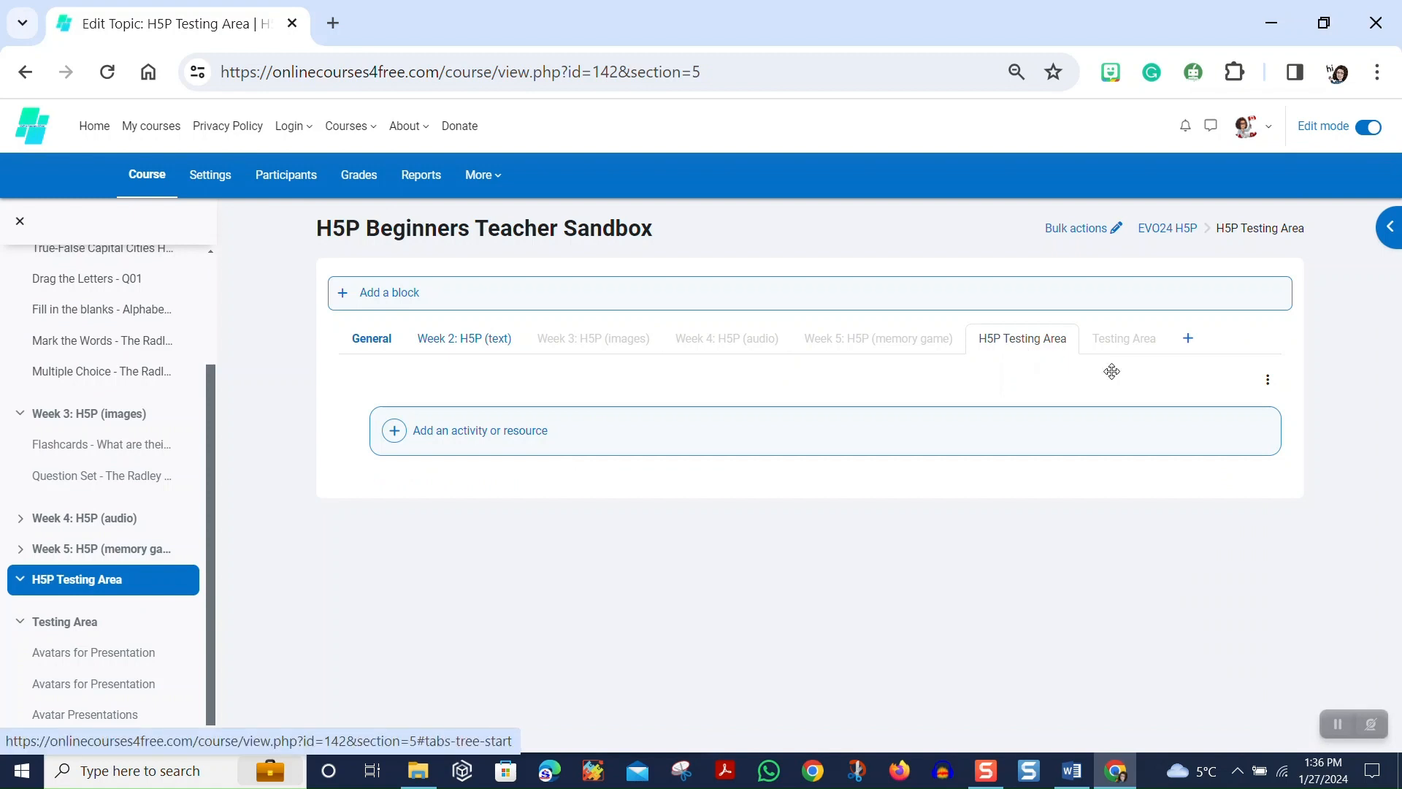
pyautogui.click(1270, 384)
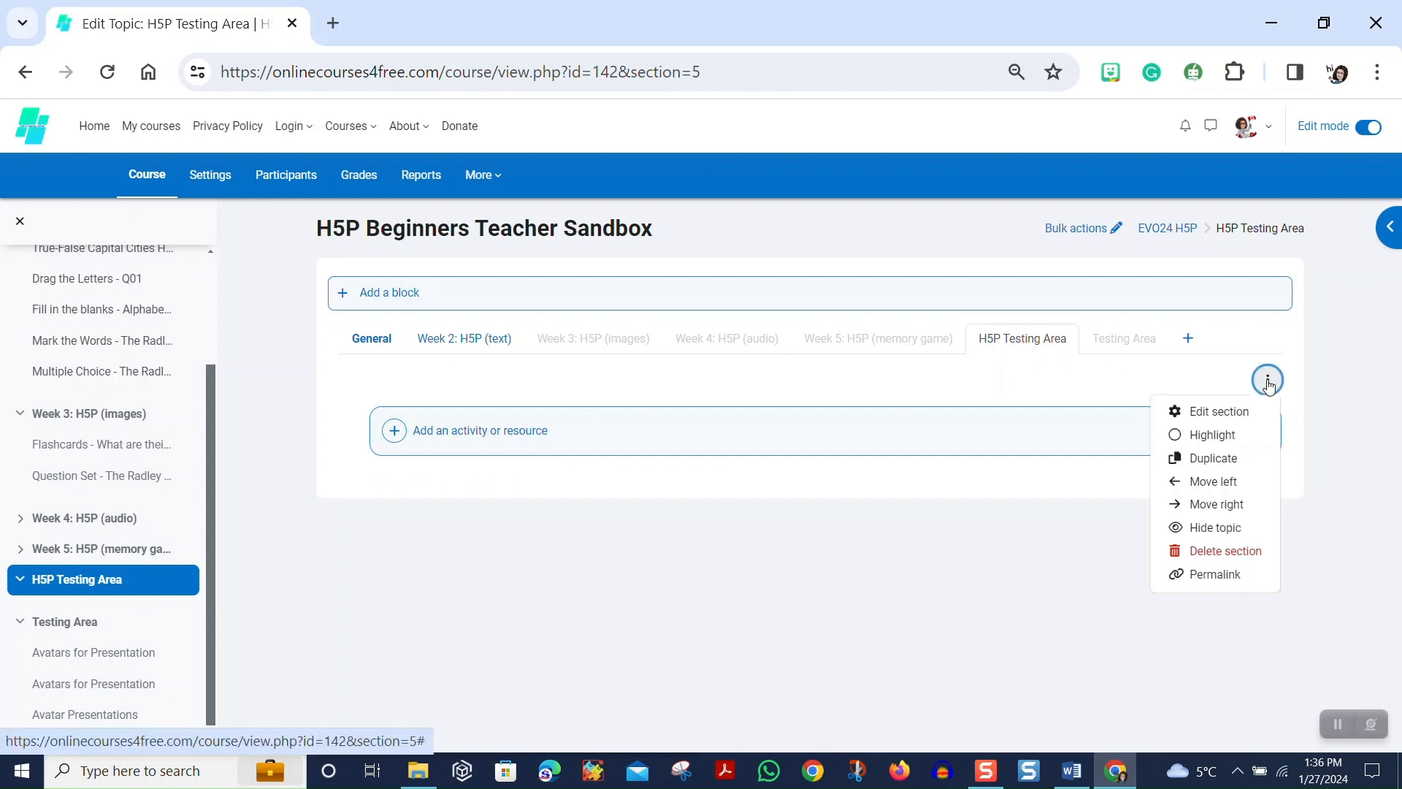
pyautogui.click(1234, 532)
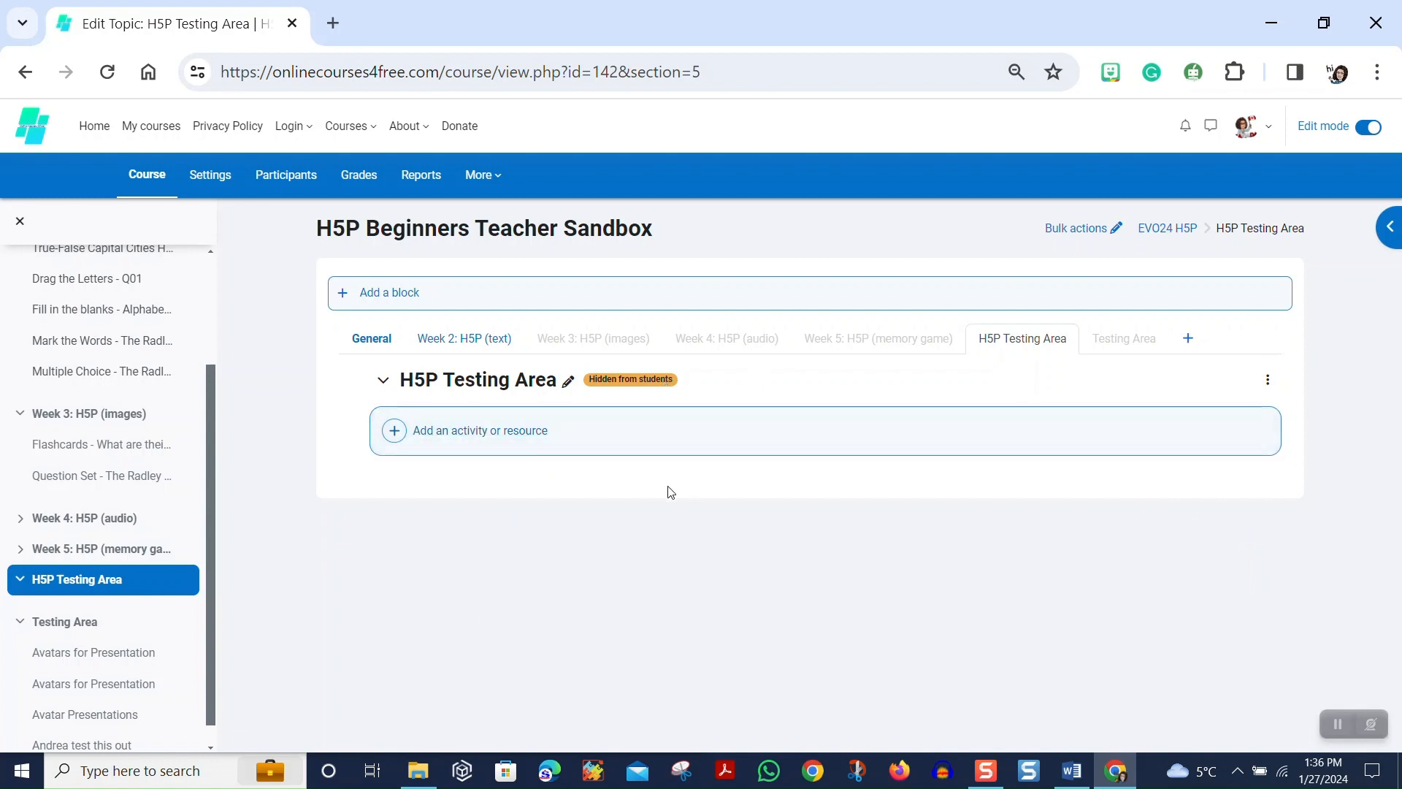
# Add an H5P activity to the Week 3: H5P (images) section and name it "New Words - The Bradley Family".
pyautogui.click(582, 347)
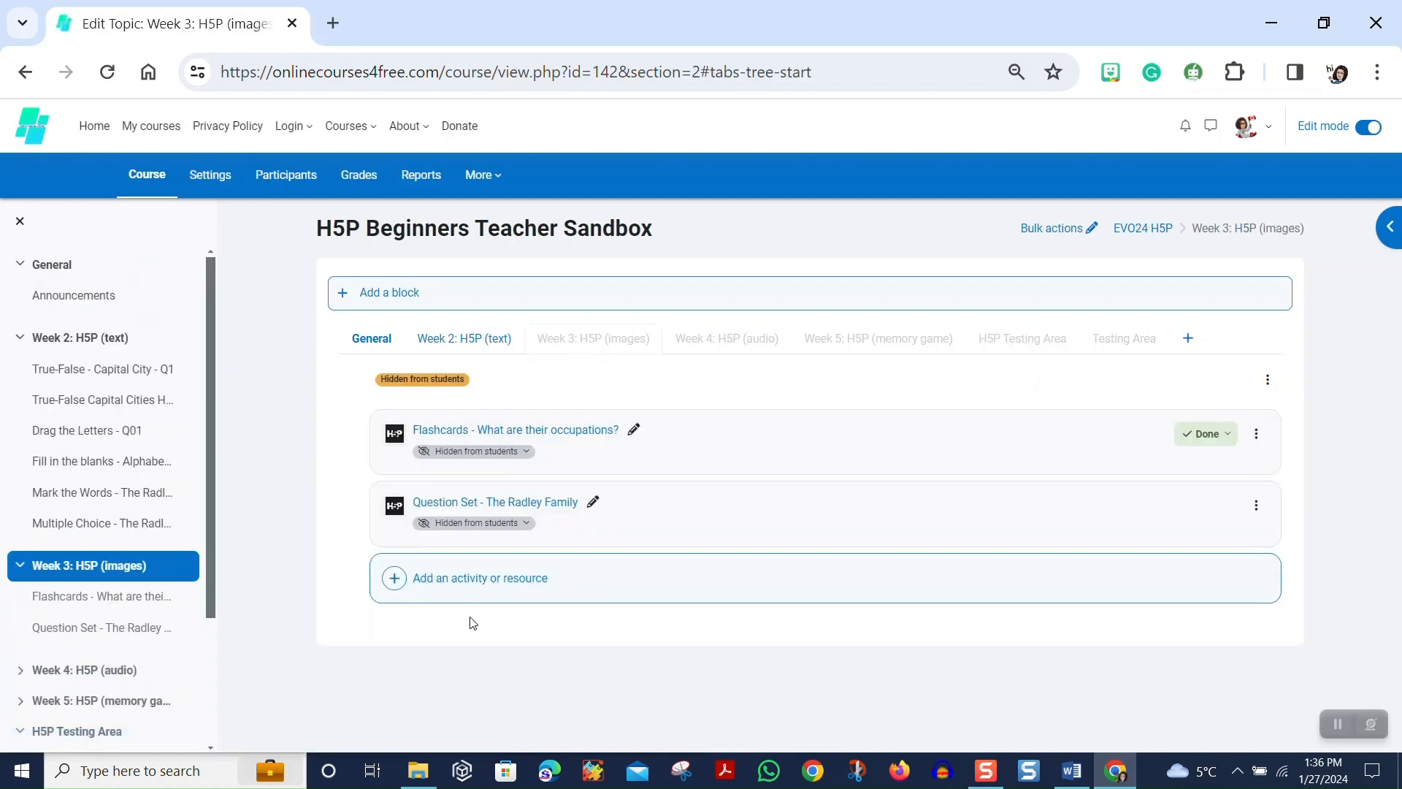
pyautogui.click(482, 579)
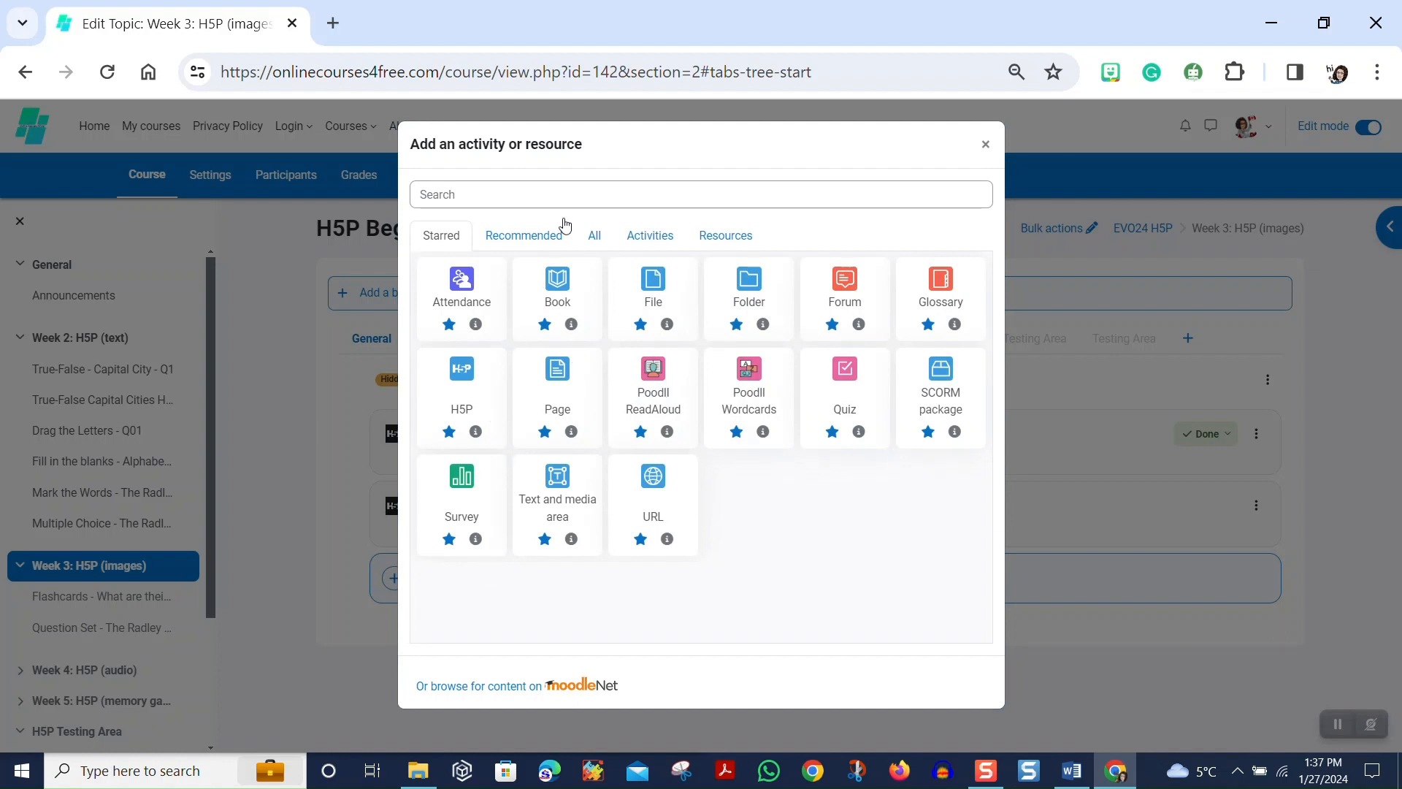
pyautogui.click(640, 241)
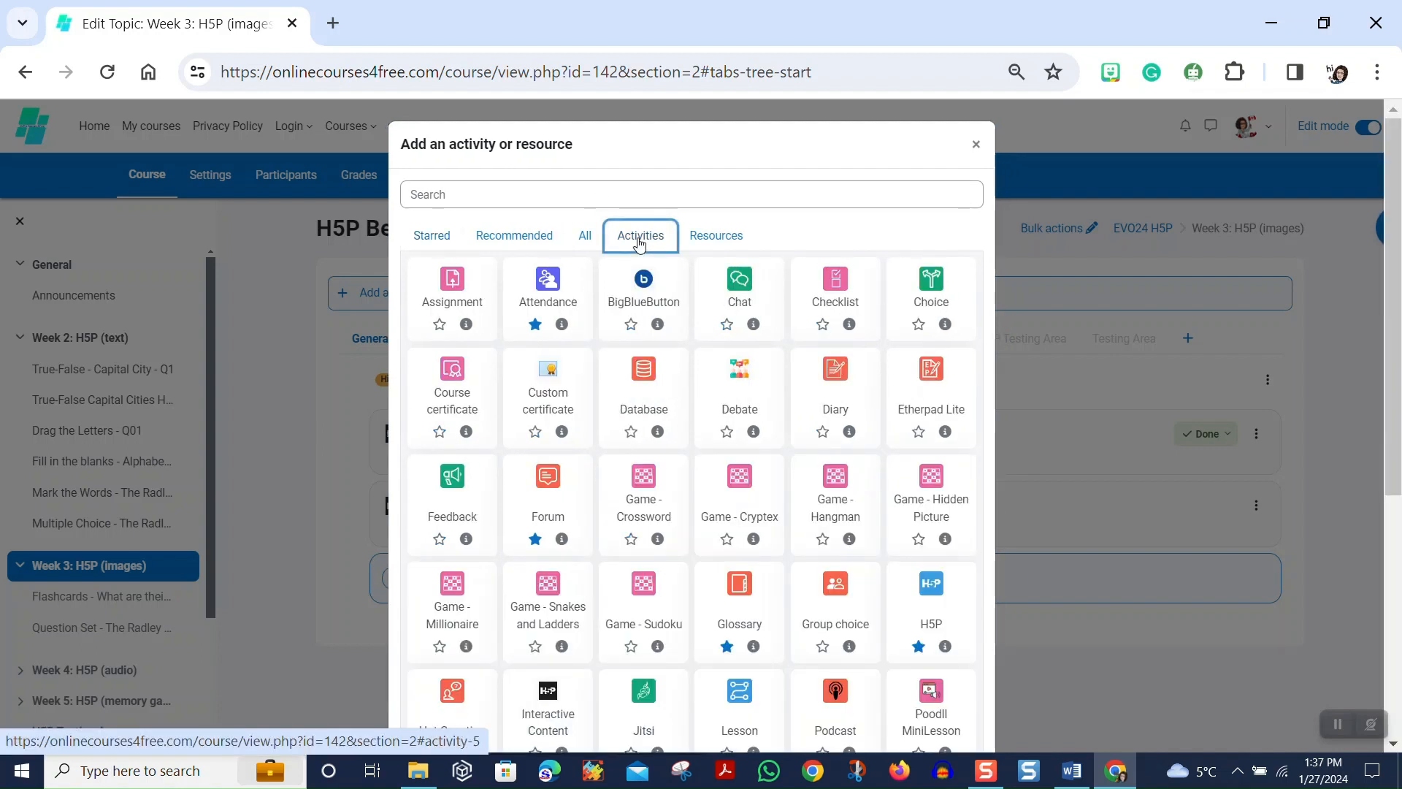
pyautogui.scroll(-4, 855, 329)
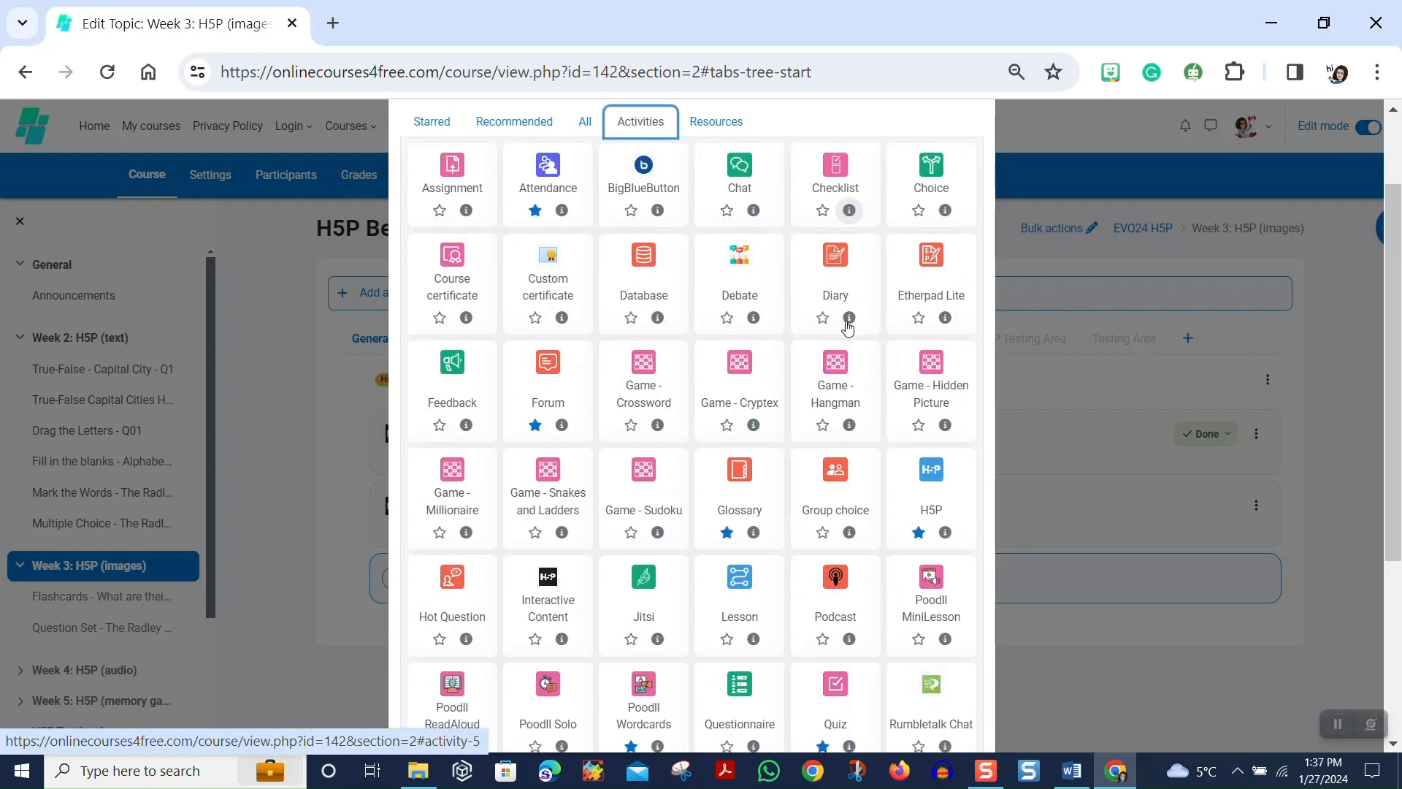
pyautogui.scroll(4, 847, 329)
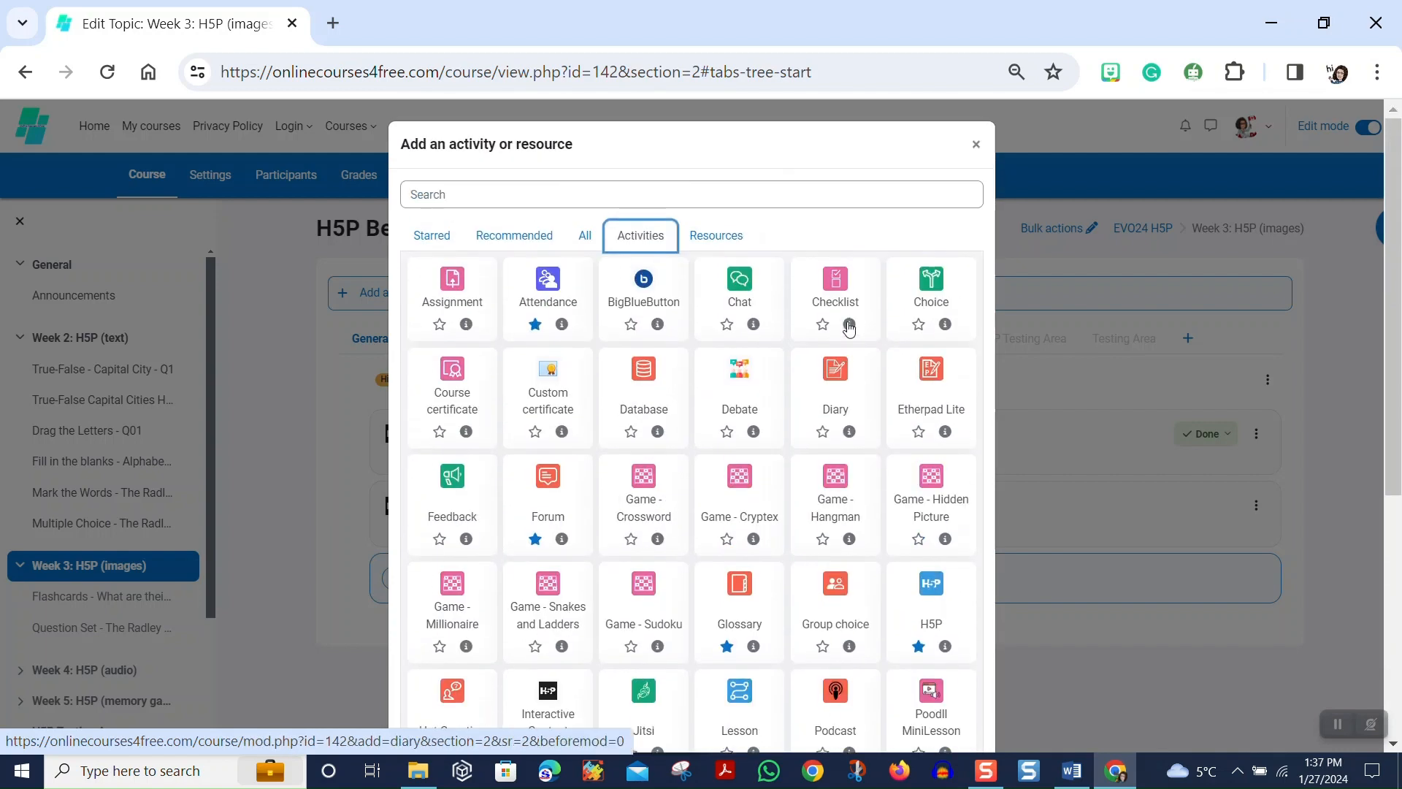
pyautogui.click(933, 590)
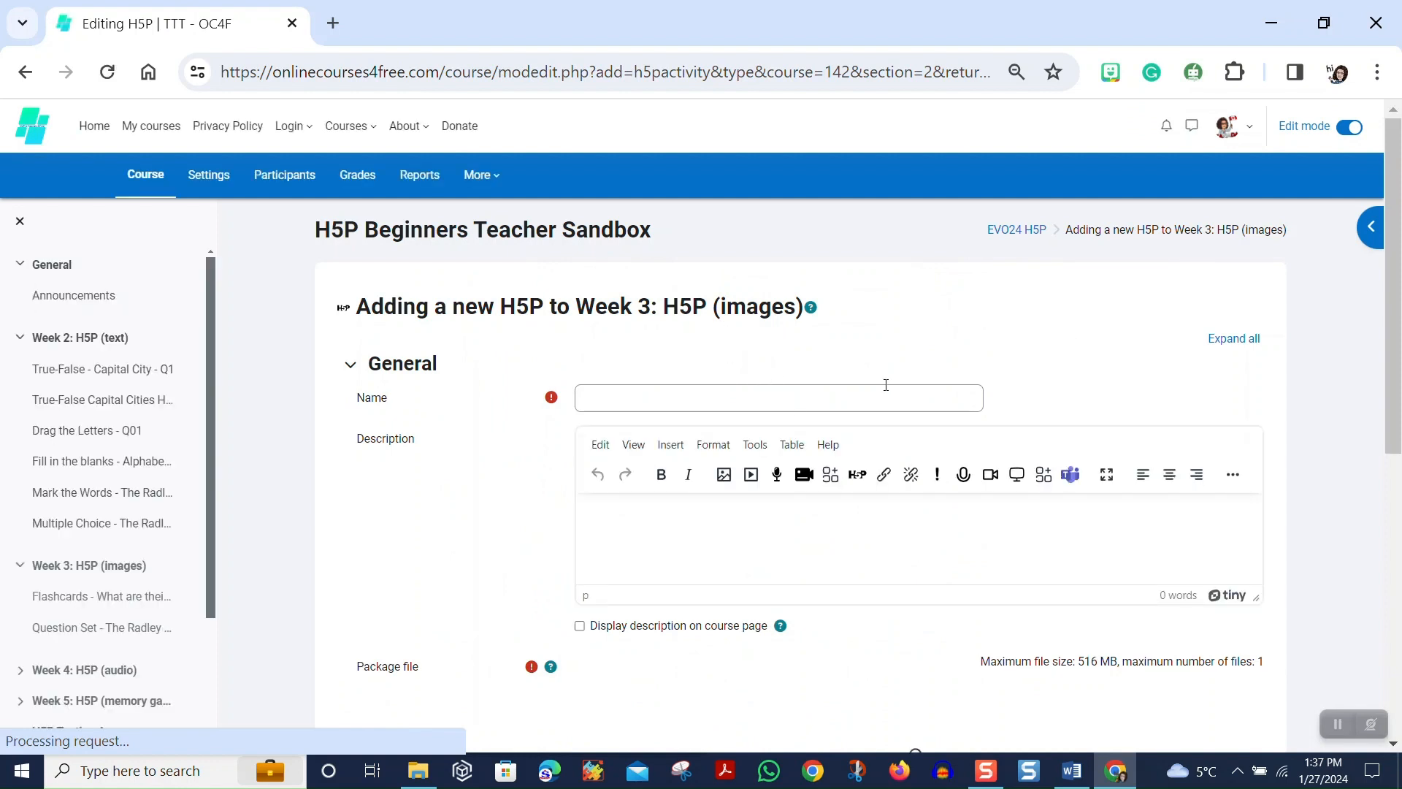
pyautogui.click(613, 399)
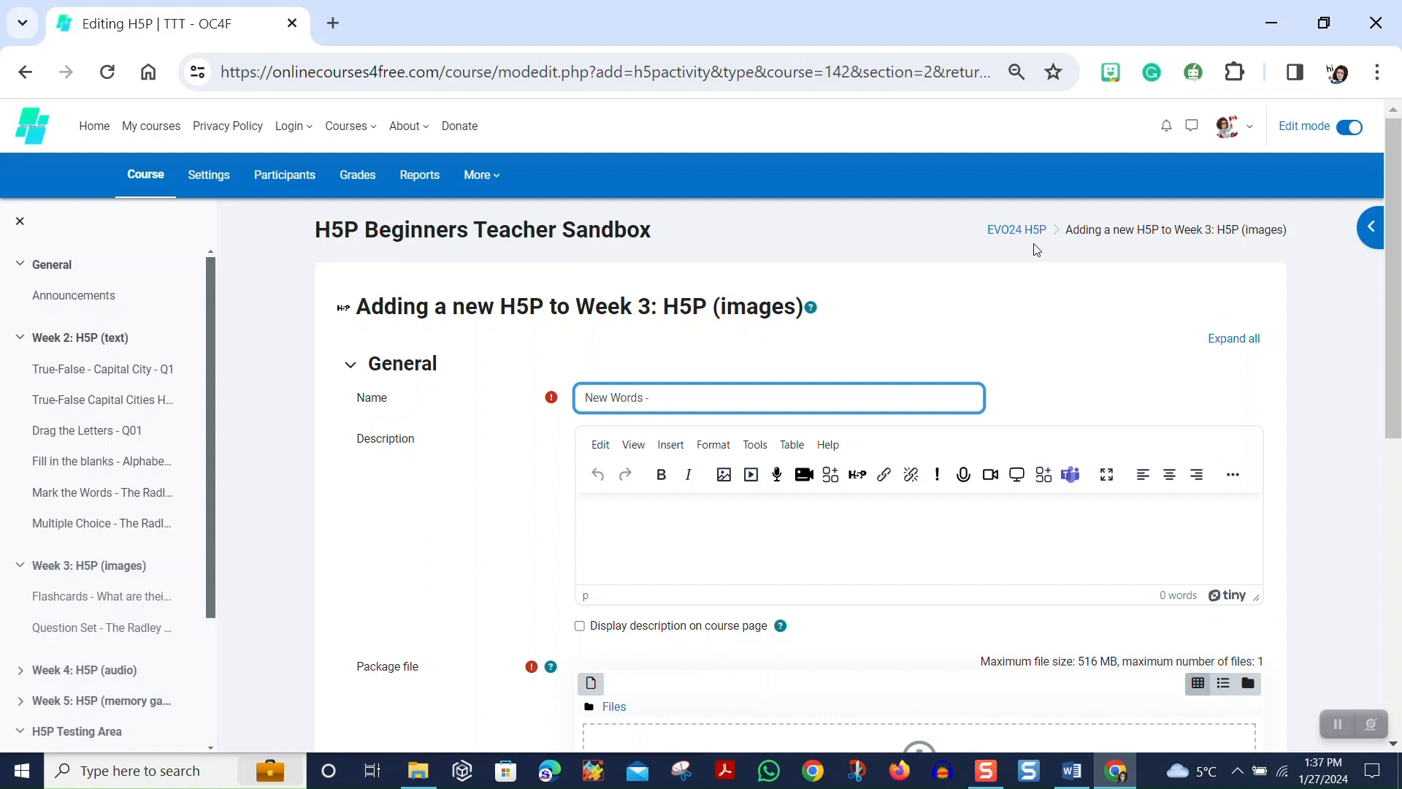
pyautogui.write('The Bradley Family')
# Open the content bank in the package file's file picker and sort its items by last modified date.
pyautogui.scroll(-1, 435, 494)
pyautogui.scroll(-3, 434, 495)
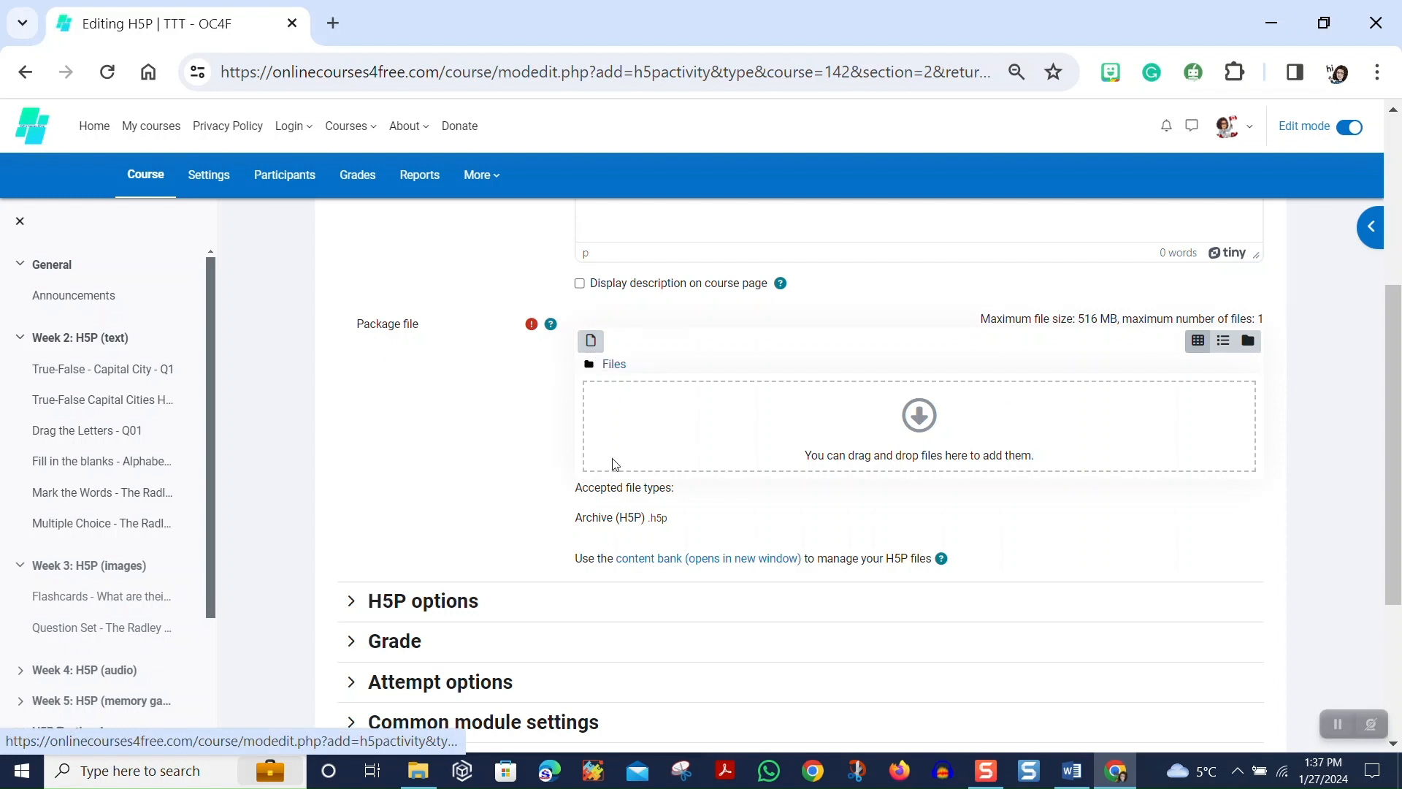
pyautogui.click(589, 345)
pyautogui.click(590, 343)
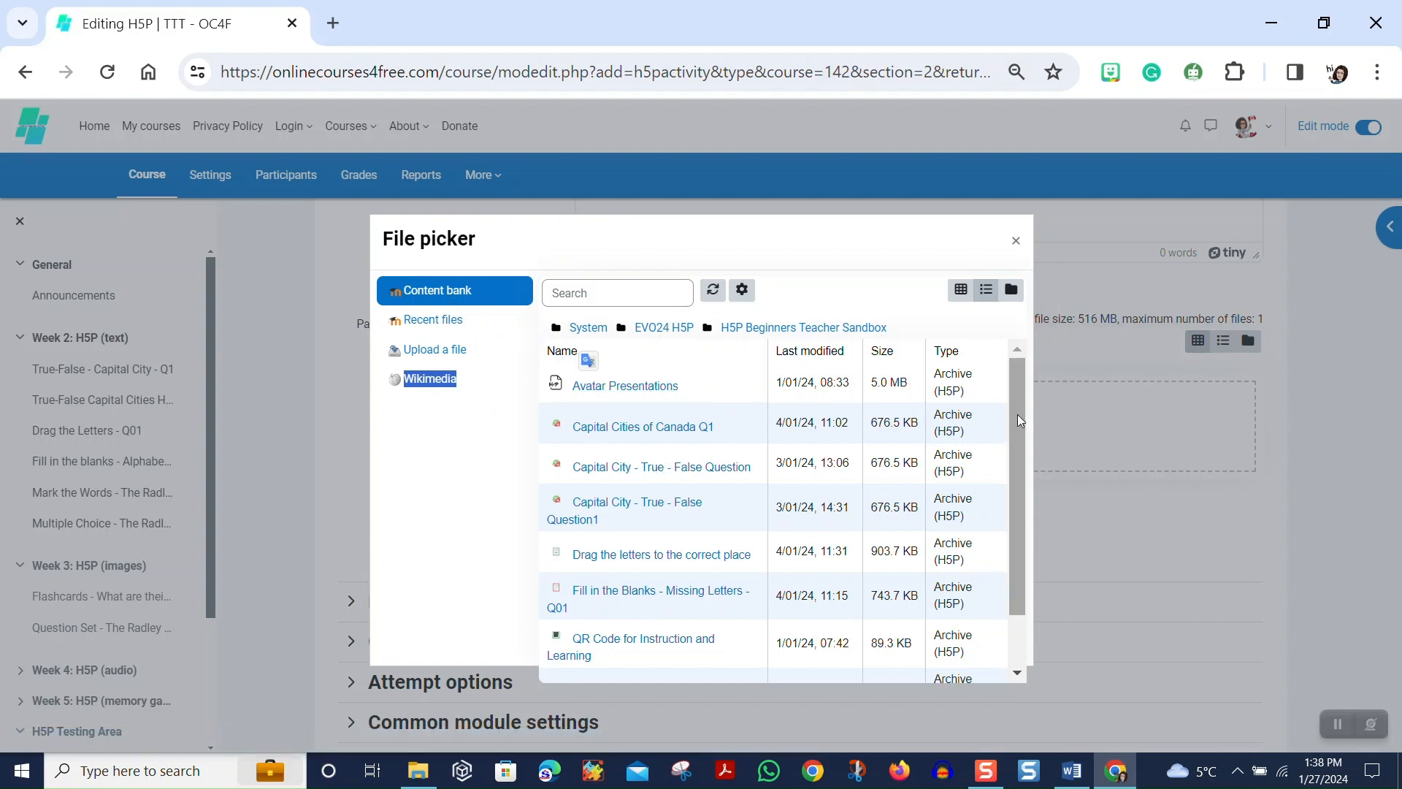
pyautogui.moveTo(1018, 414); pyautogui.dragTo(1011, 379)
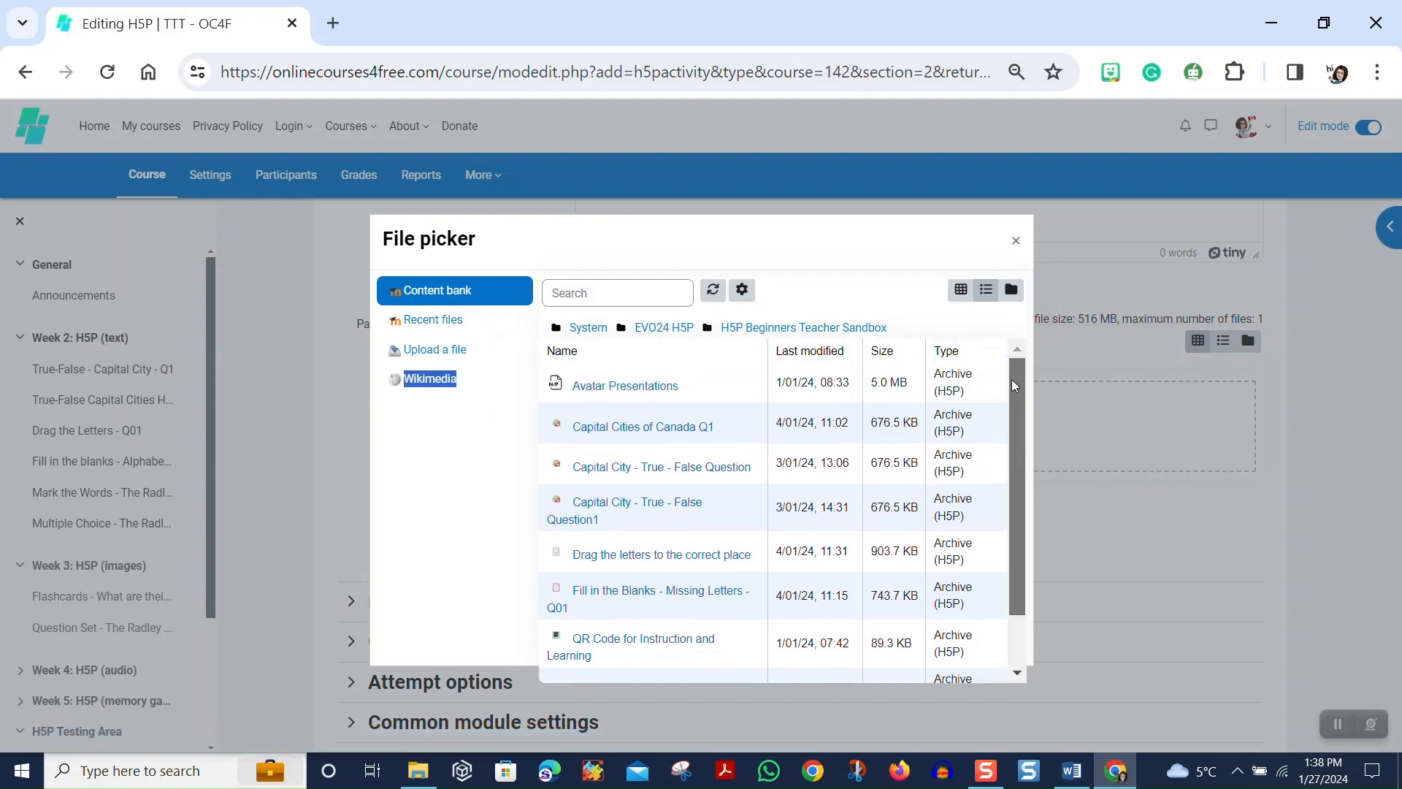
pyautogui.click(818, 351)
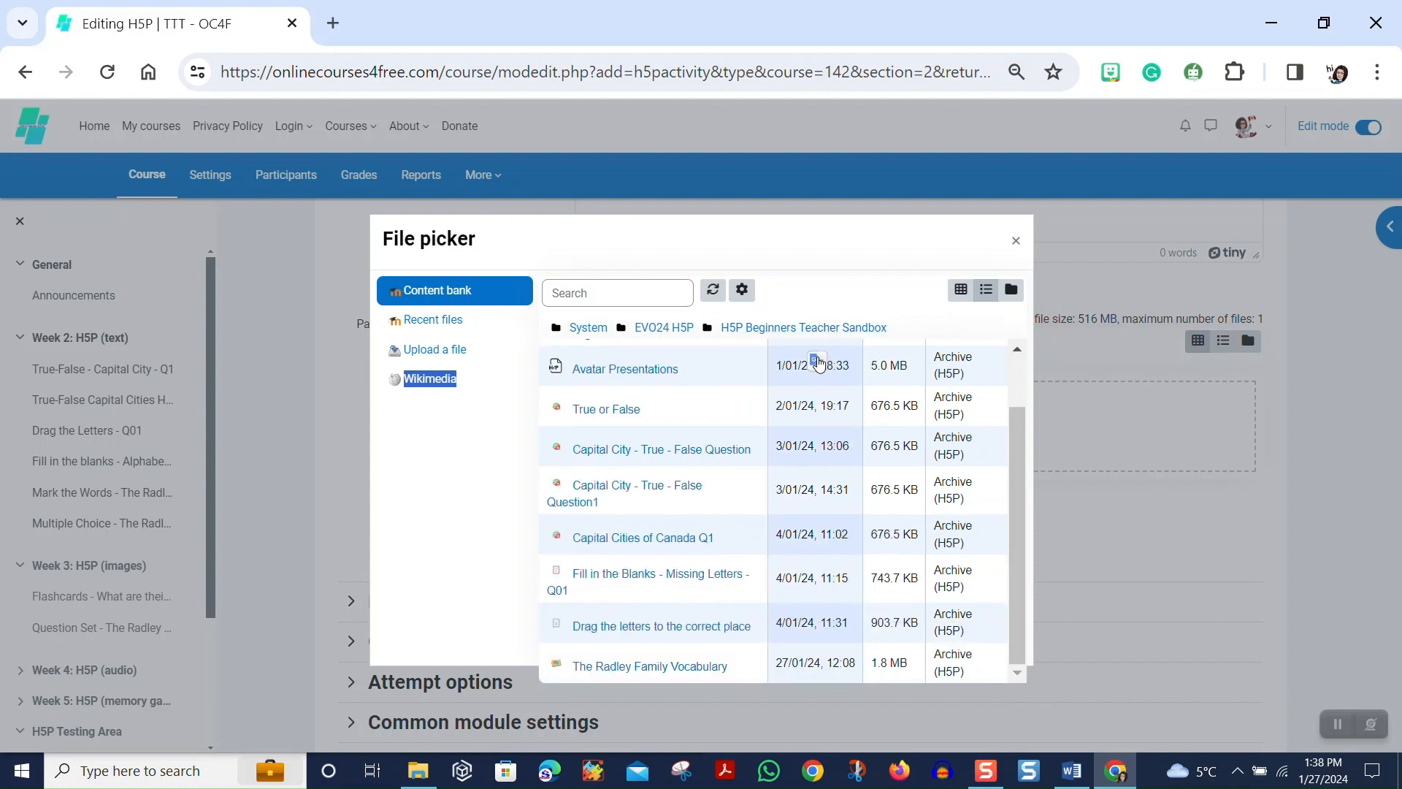
# Reverse the last modified sorting of the content bank items to list the newest first.
pyautogui.scroll(1, 845, 437)
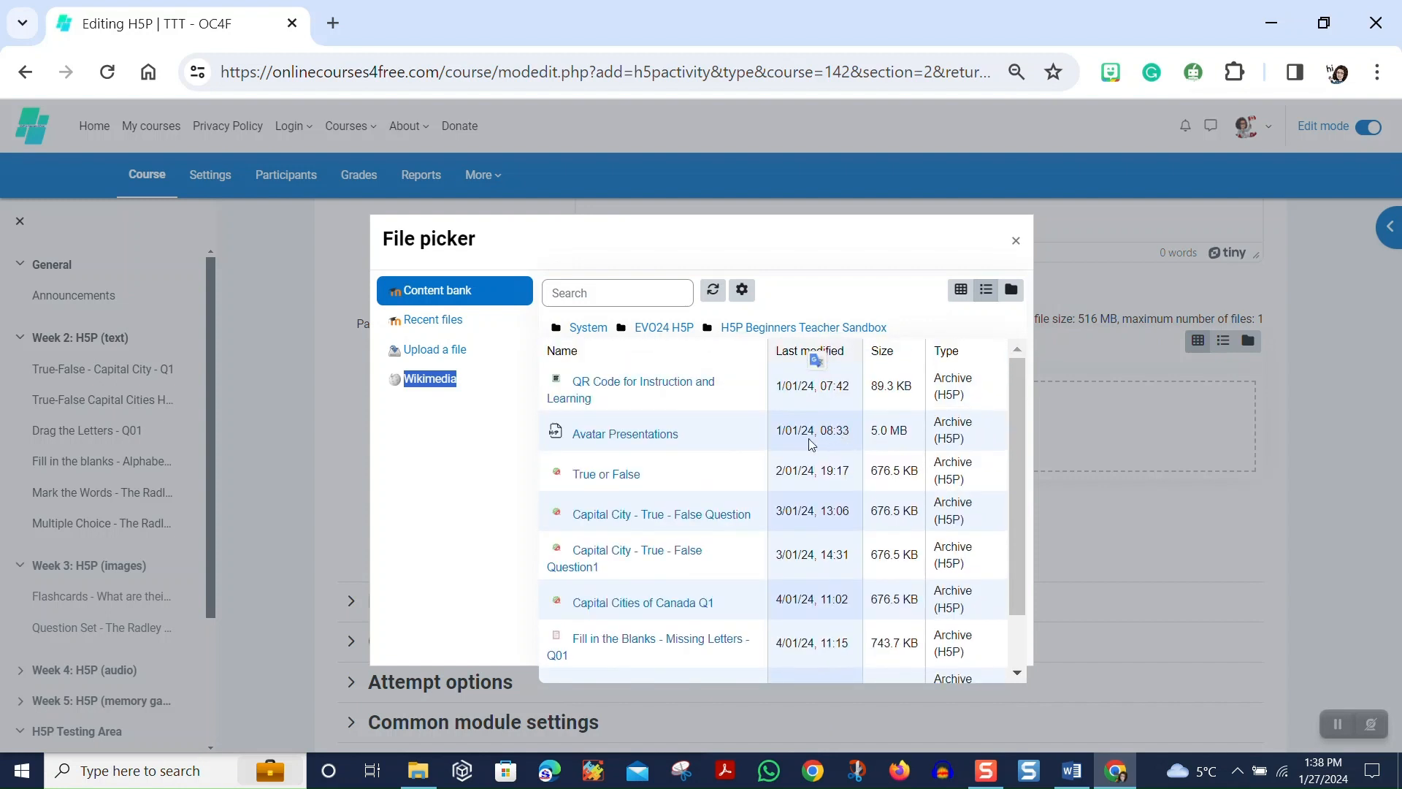
pyautogui.scroll(-1, 793, 358)
pyautogui.scroll(1, 811, 366)
pyautogui.scroll(-1, 811, 367)
pyautogui.click(812, 365)
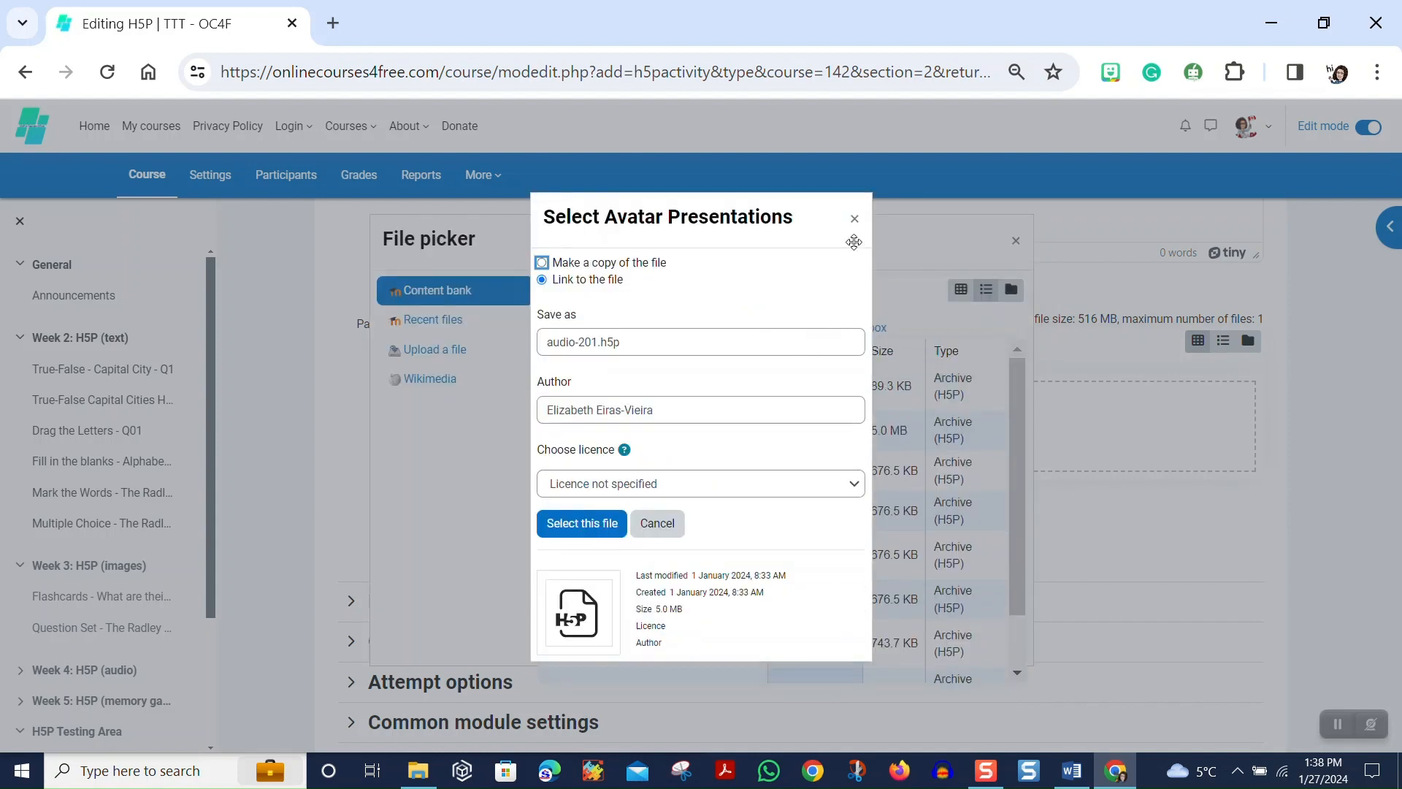
pyautogui.click(854, 219)
pyautogui.scroll(-1, 820, 365)
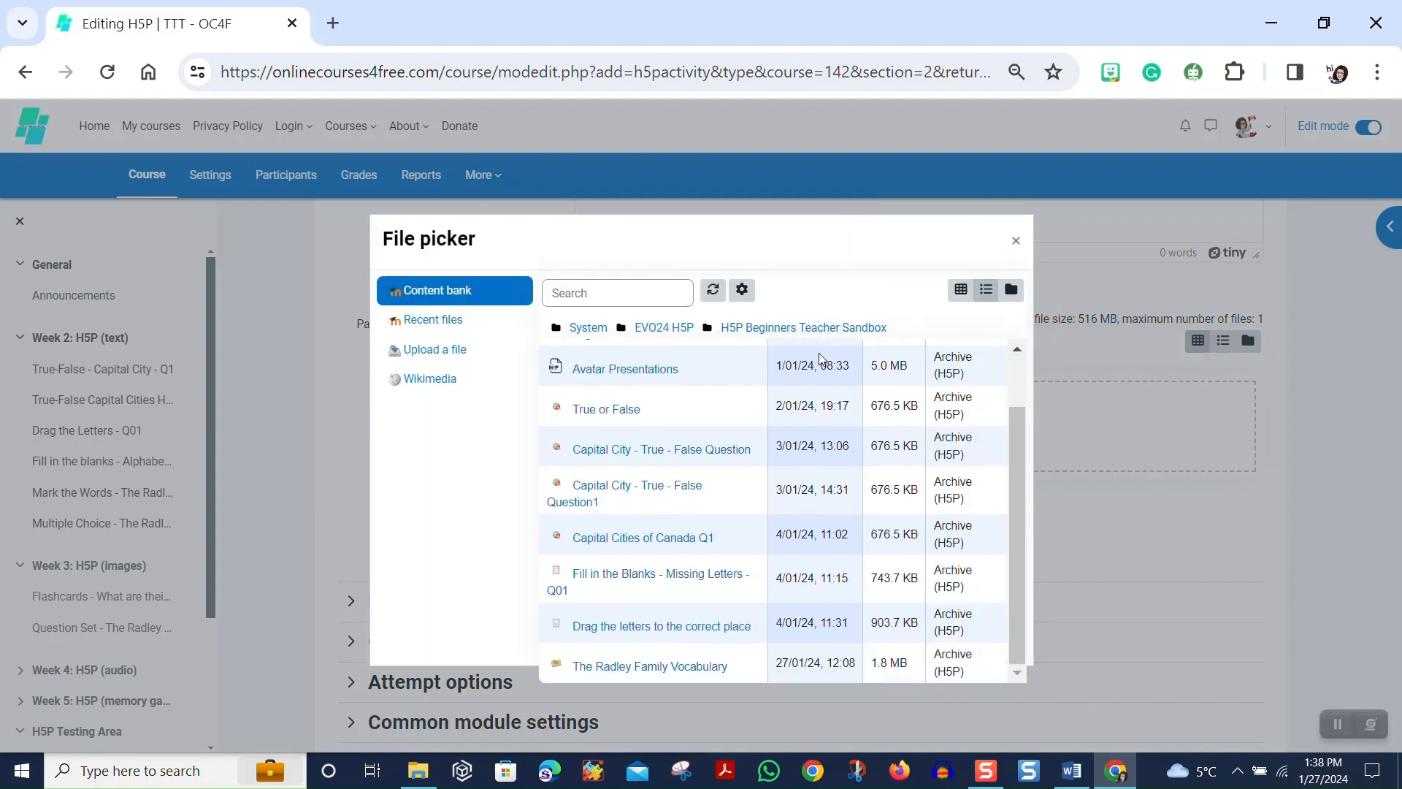
pyautogui.scroll(1, 823, 363)
pyautogui.click(845, 353)
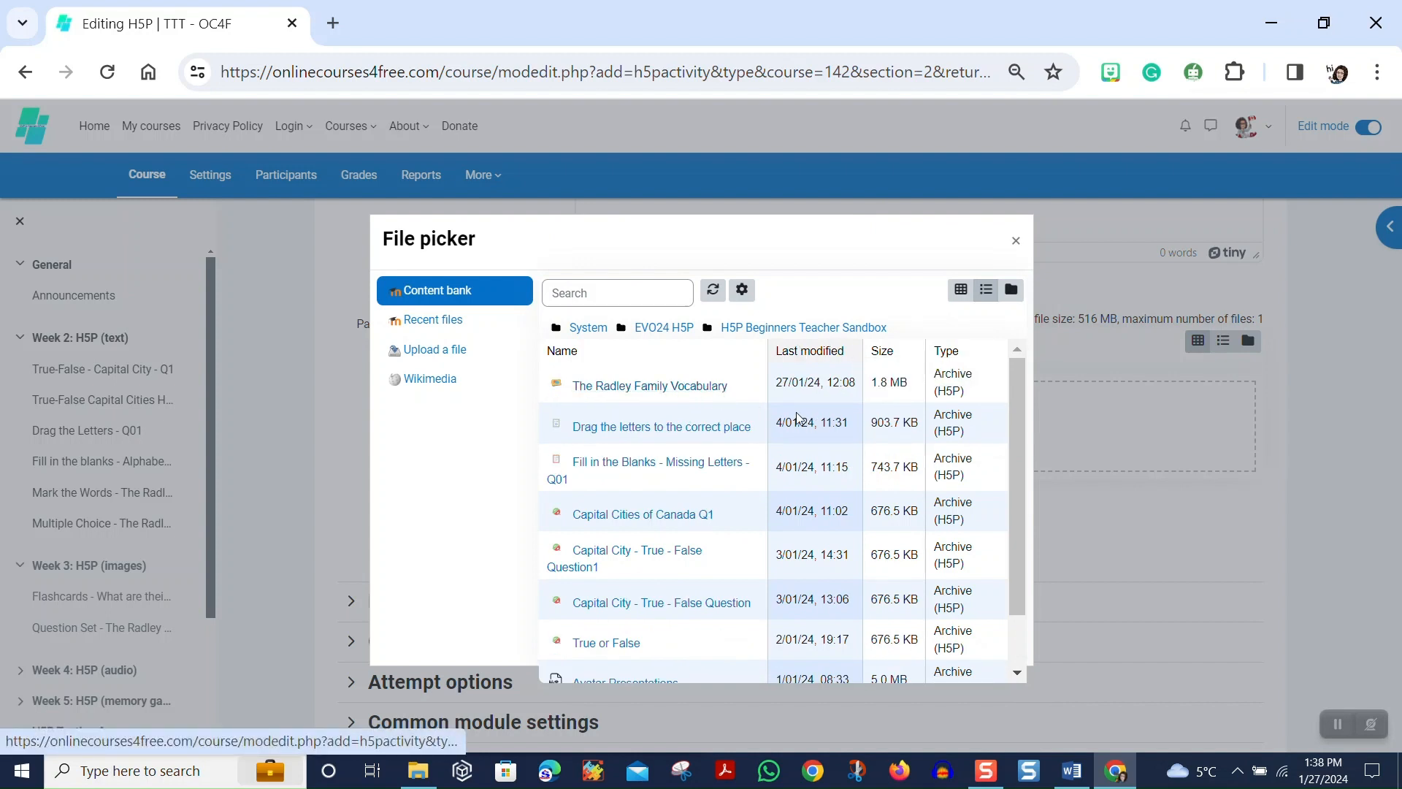
# Link The Radley Family Vocabulary as the package file, with the Creative Commons - NonCommercial-ShareAlike 4.0 International licence.
pyautogui.click(621, 387)
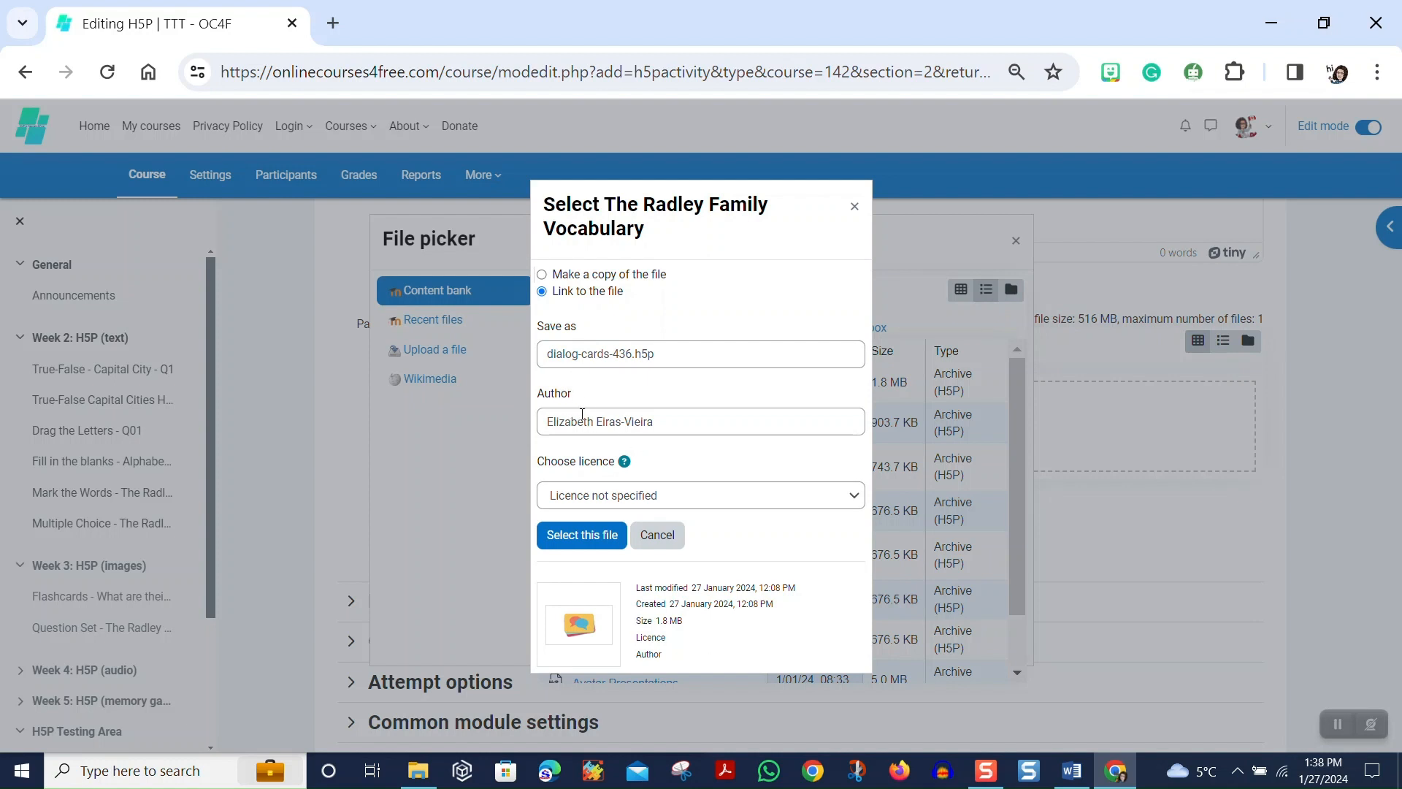
pyautogui.click(618, 501)
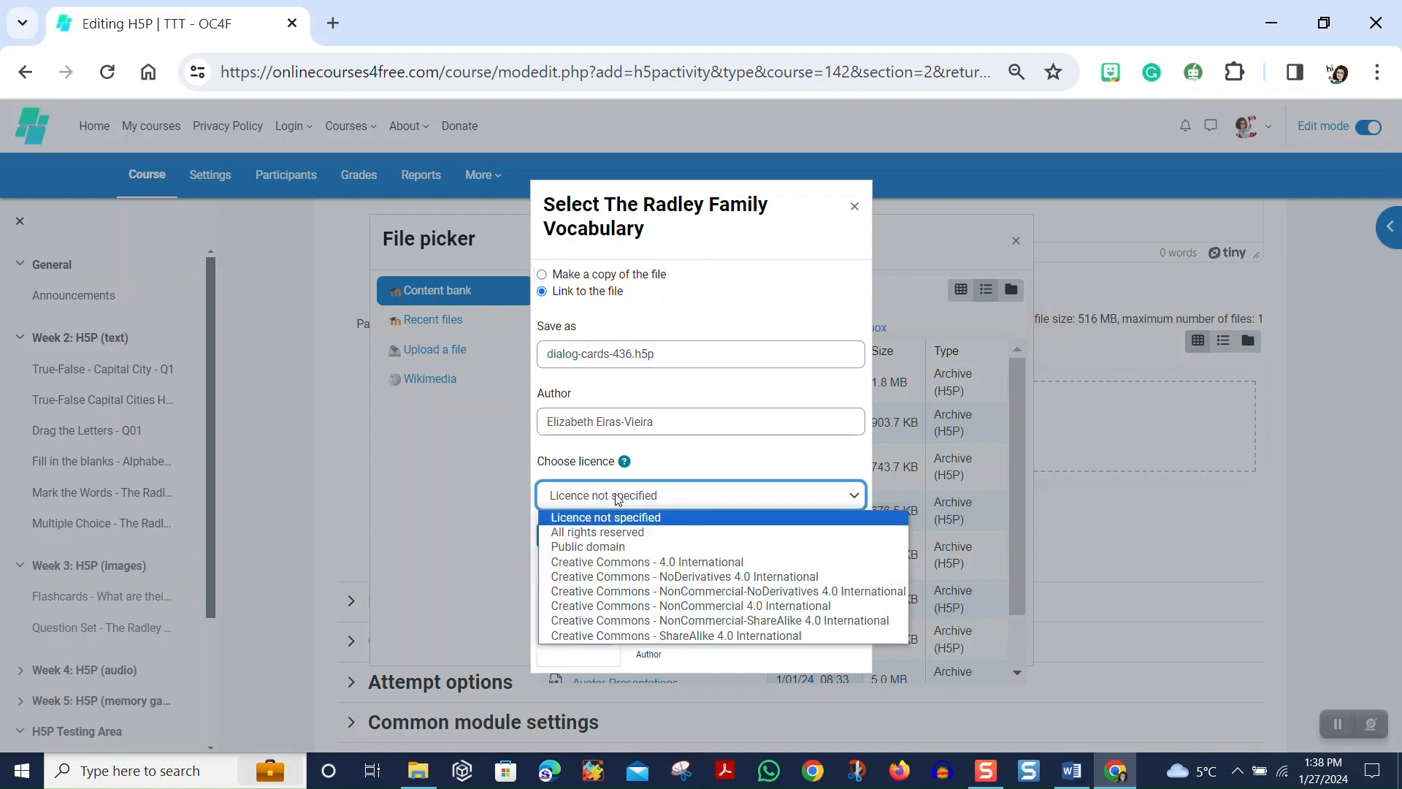
pyautogui.click(693, 622)
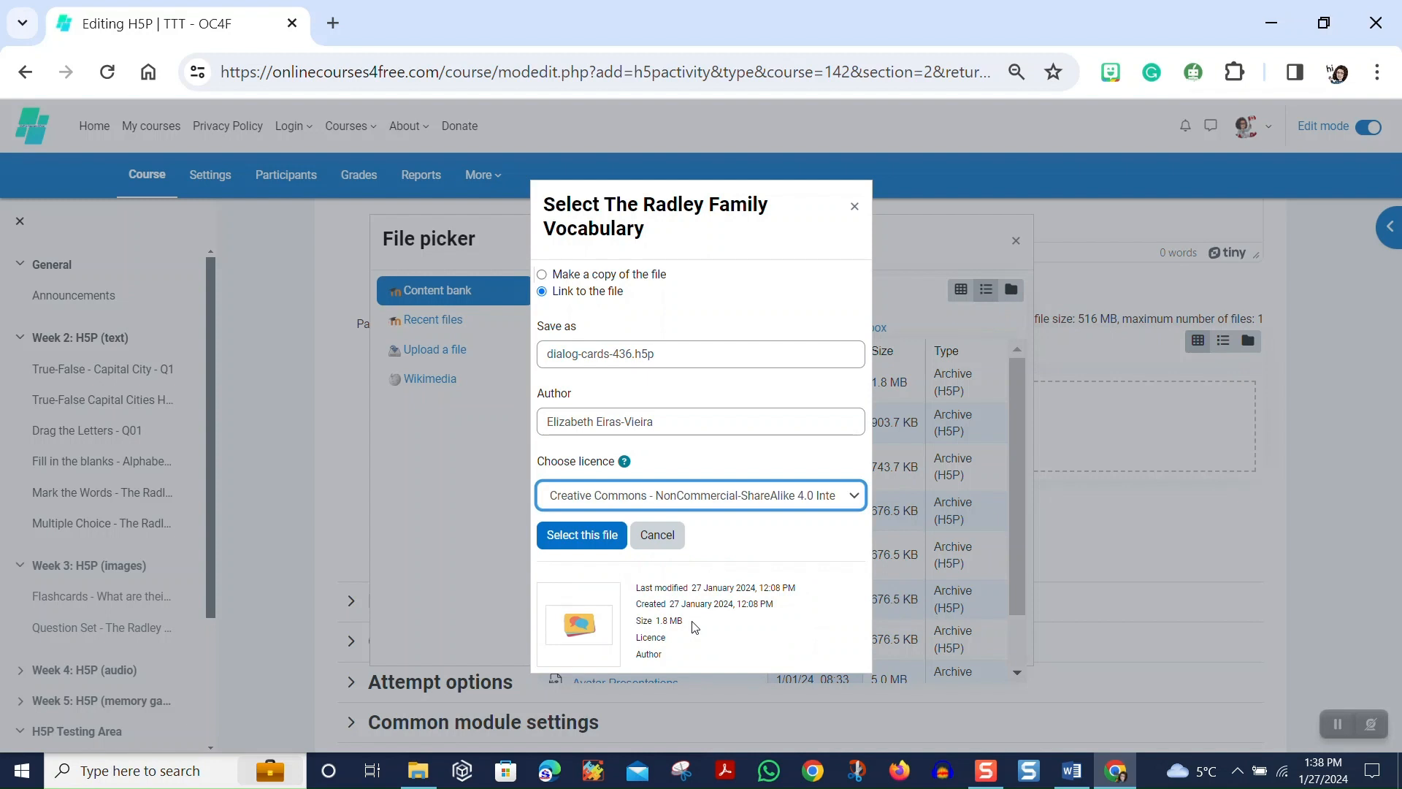
pyautogui.click(579, 540)
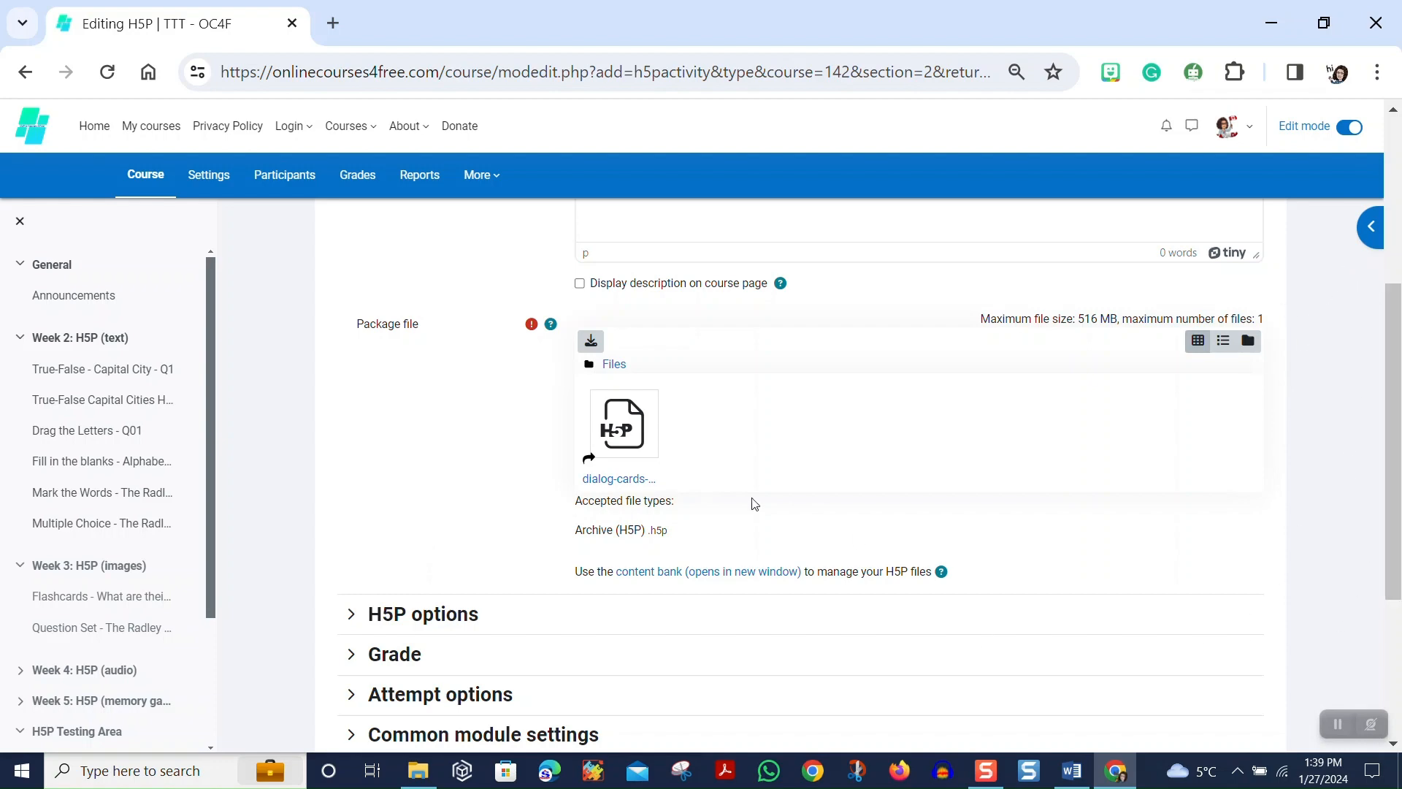
# Expand all settings sections and enable Allow download, Embed button and Copyright button in the H5P options.
pyautogui.scroll(5, 1306, 391)
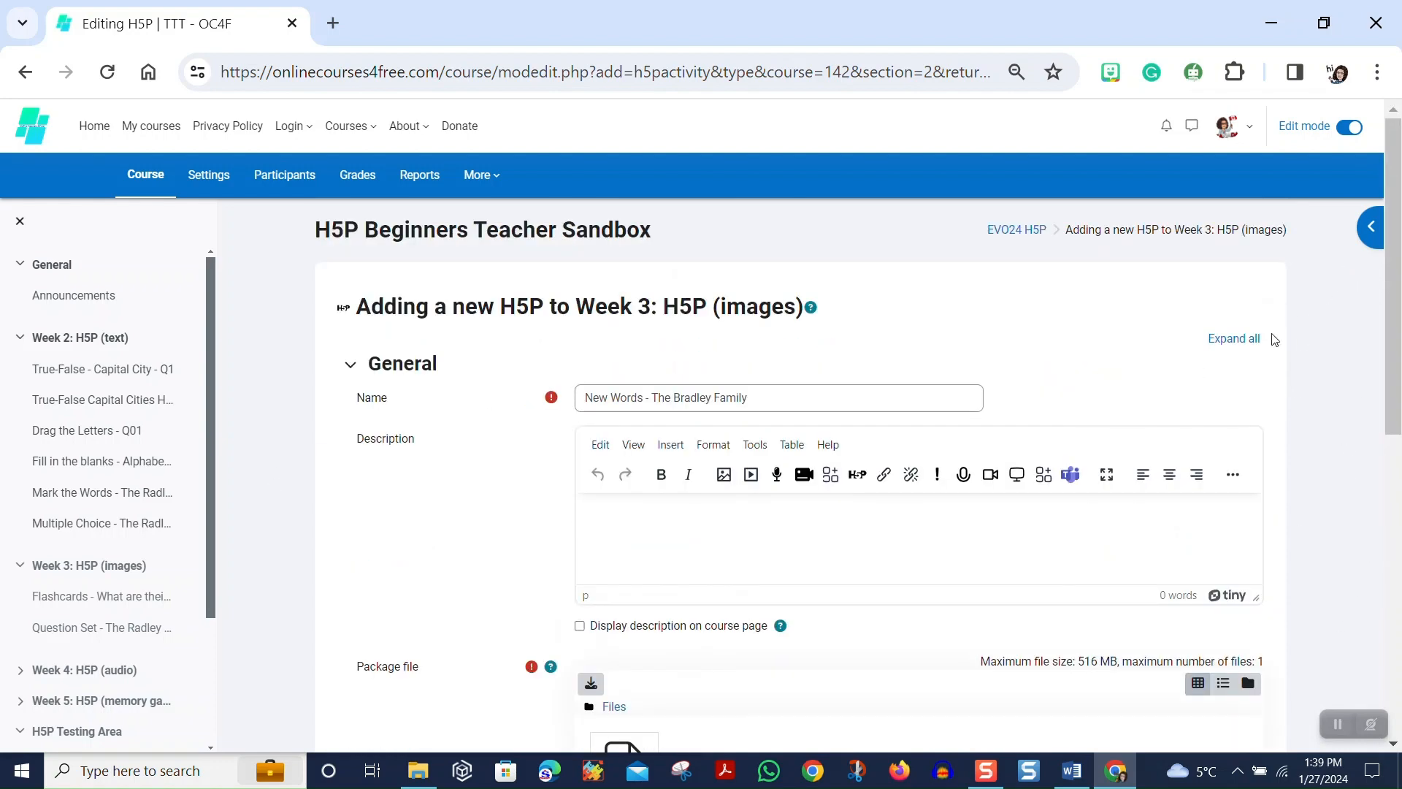
pyautogui.click(1233, 340)
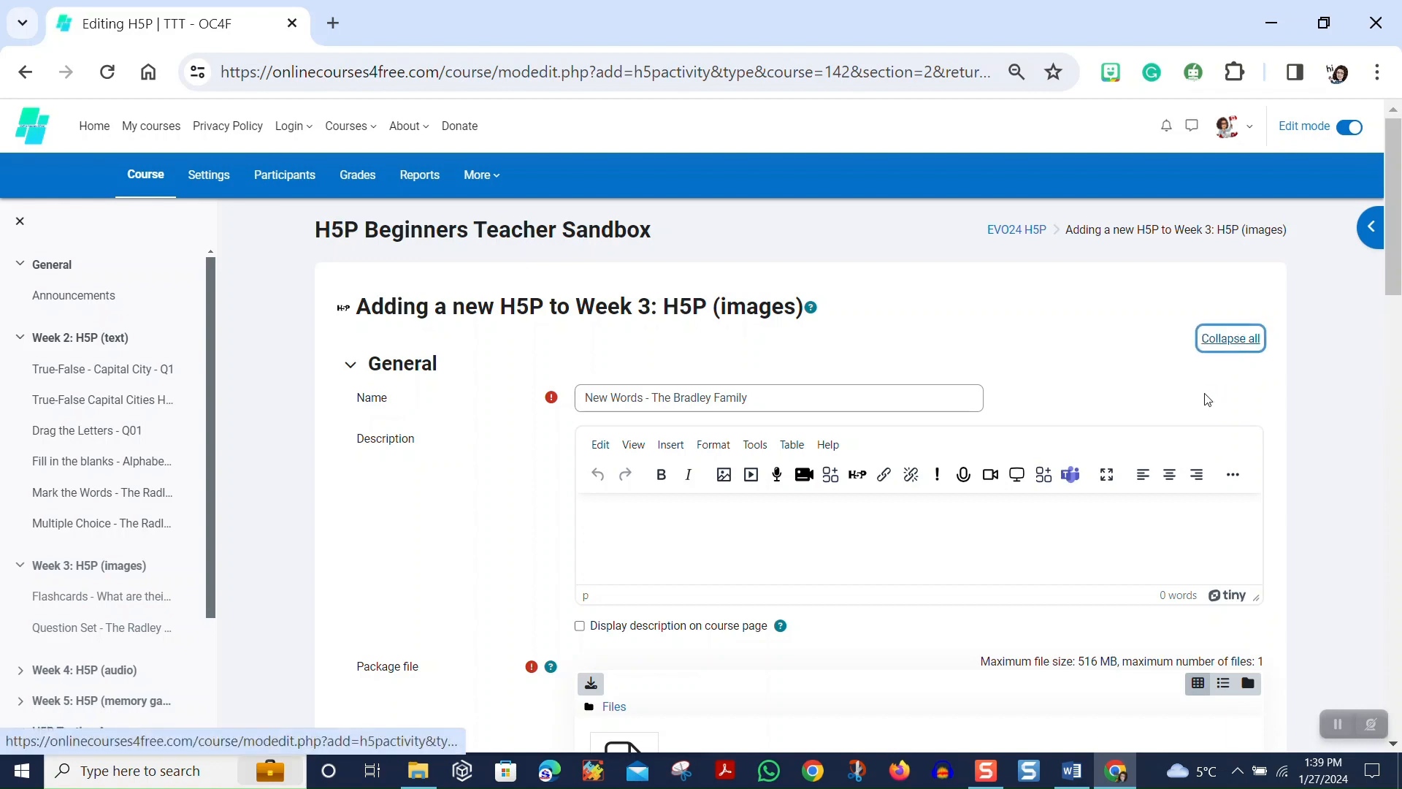
pyautogui.scroll(-1, 1069, 374)
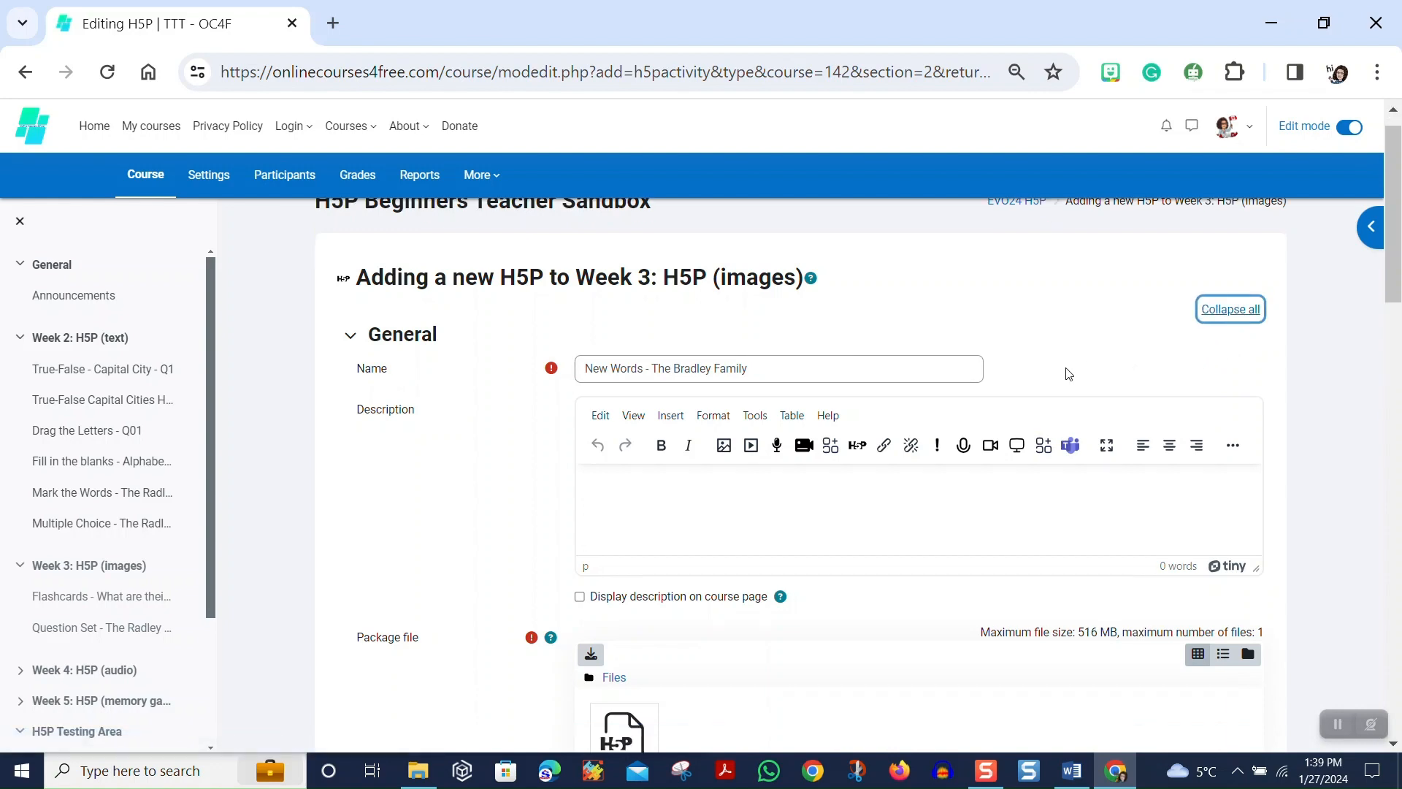
pyautogui.scroll(-9, 1069, 374)
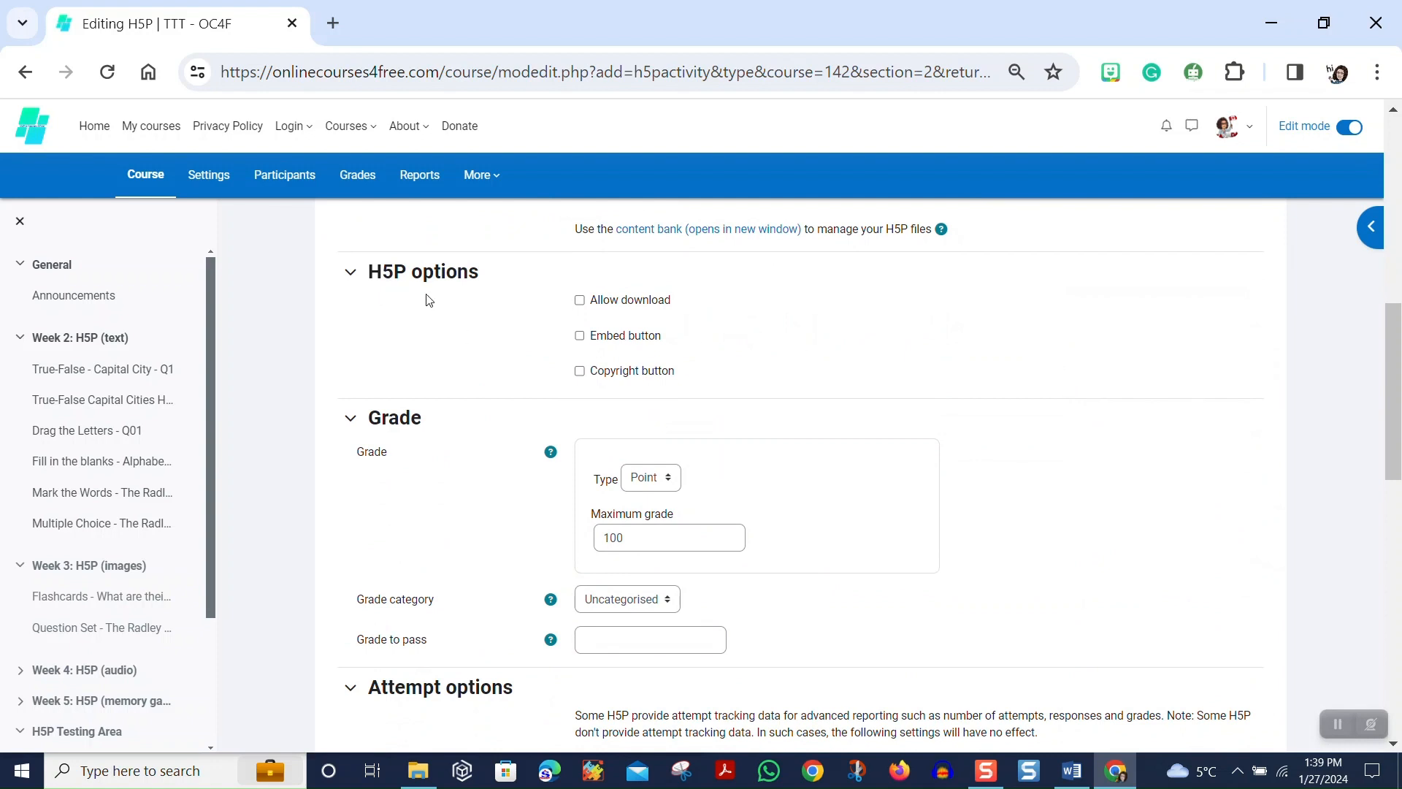
pyautogui.moveTo(582, 310)
pyautogui.mouseDown()
pyautogui.moveTo(585, 219)
pyautogui.moveTo(582, 322)
pyautogui.mouseUp()
pyautogui.click(580, 301)
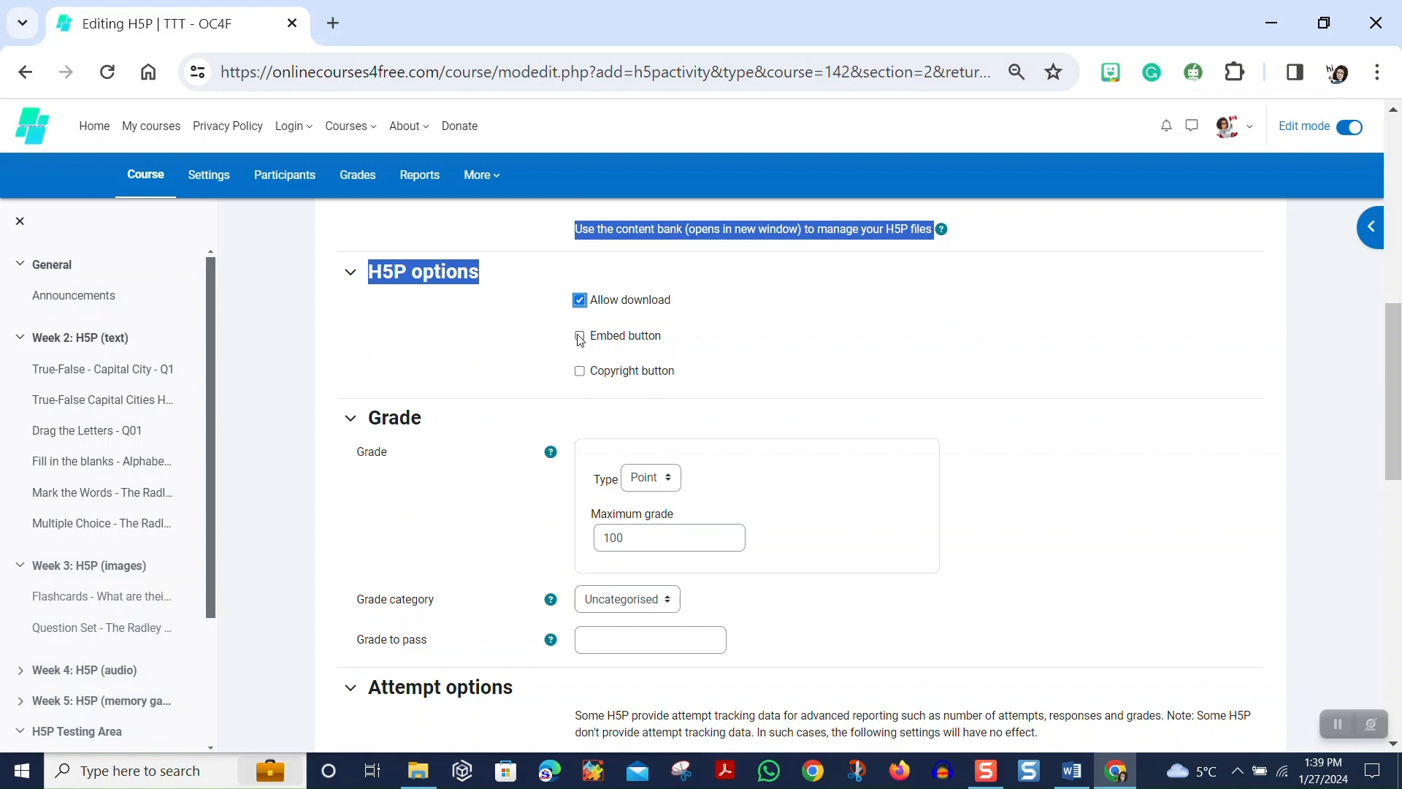
pyautogui.click(579, 337)
pyautogui.click(580, 371)
# Set the activity's grade to pass to 70.
pyautogui.scroll(-2, 517, 365)
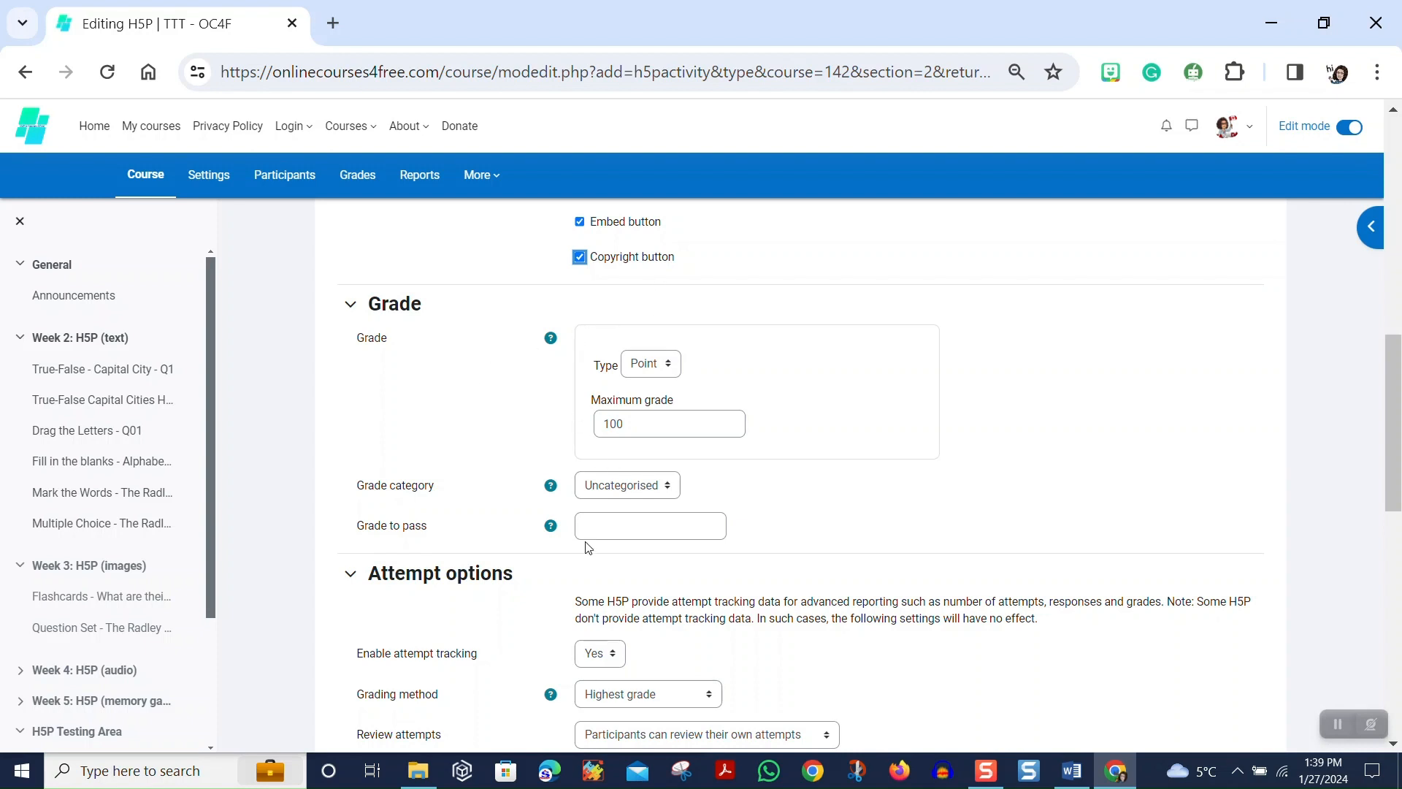
pyautogui.click(600, 524)
pyautogui.scroll(-2, 594, 522)
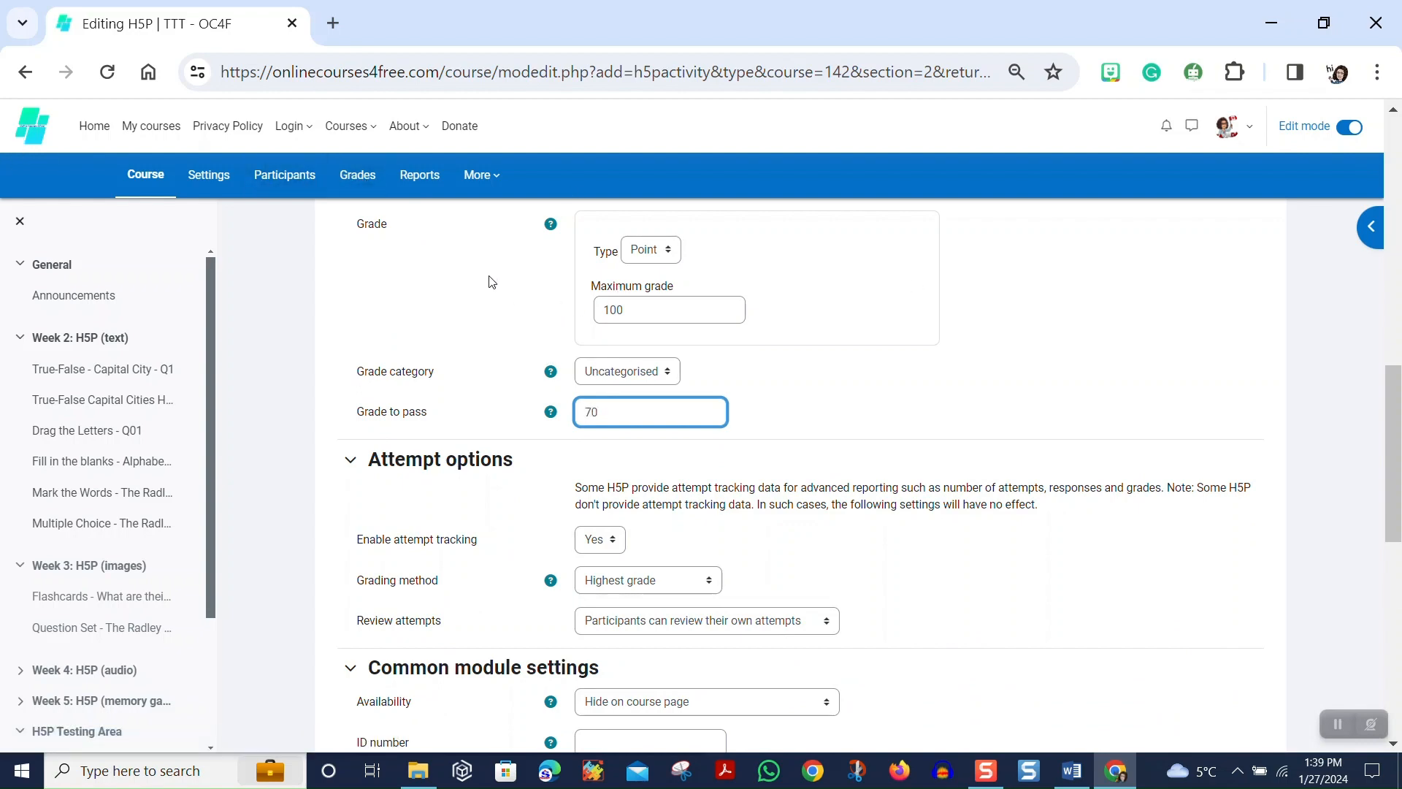
# Review the activity's attempt options, availability choices, access restrictions and completion conditions.
pyautogui.scroll(-4, 489, 282)
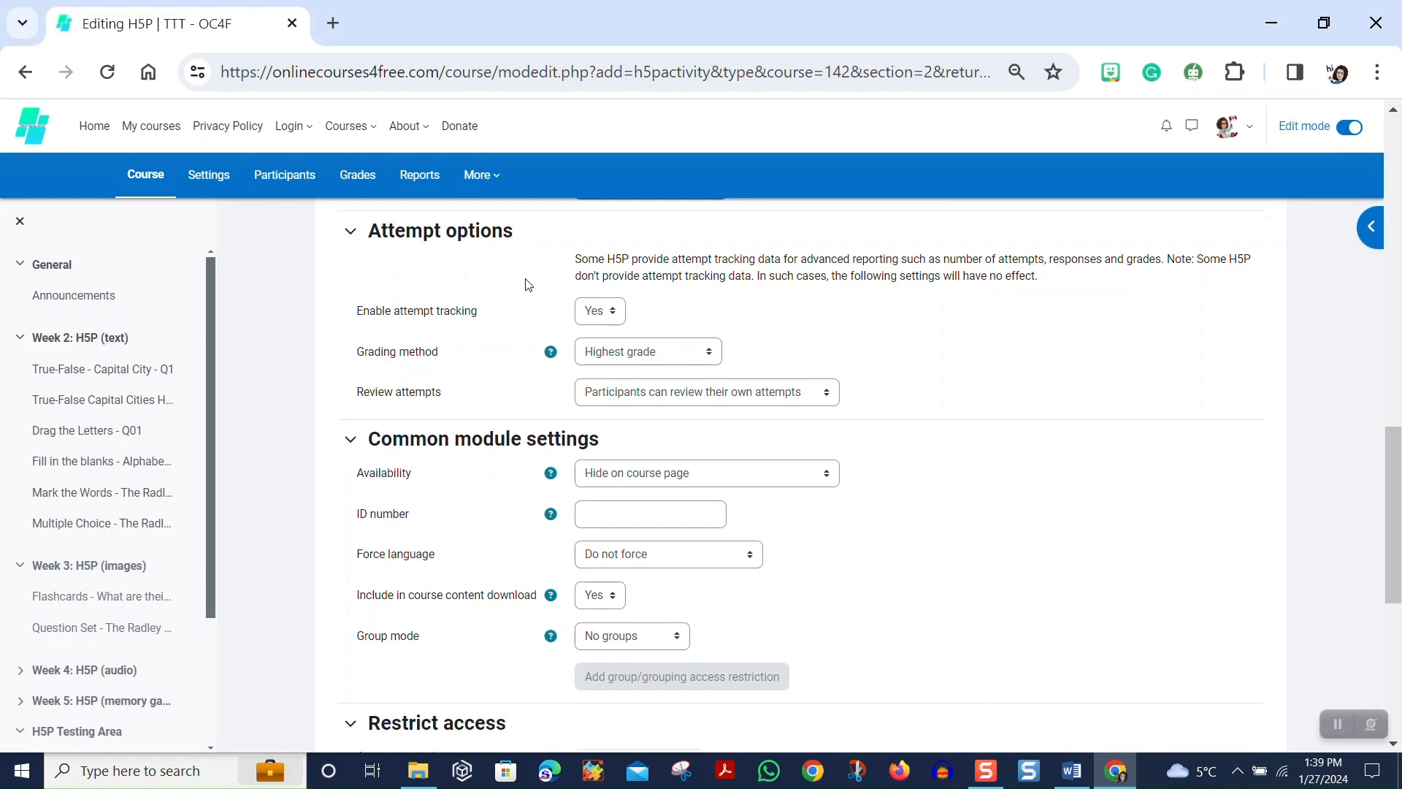
pyautogui.scroll(-2, 528, 284)
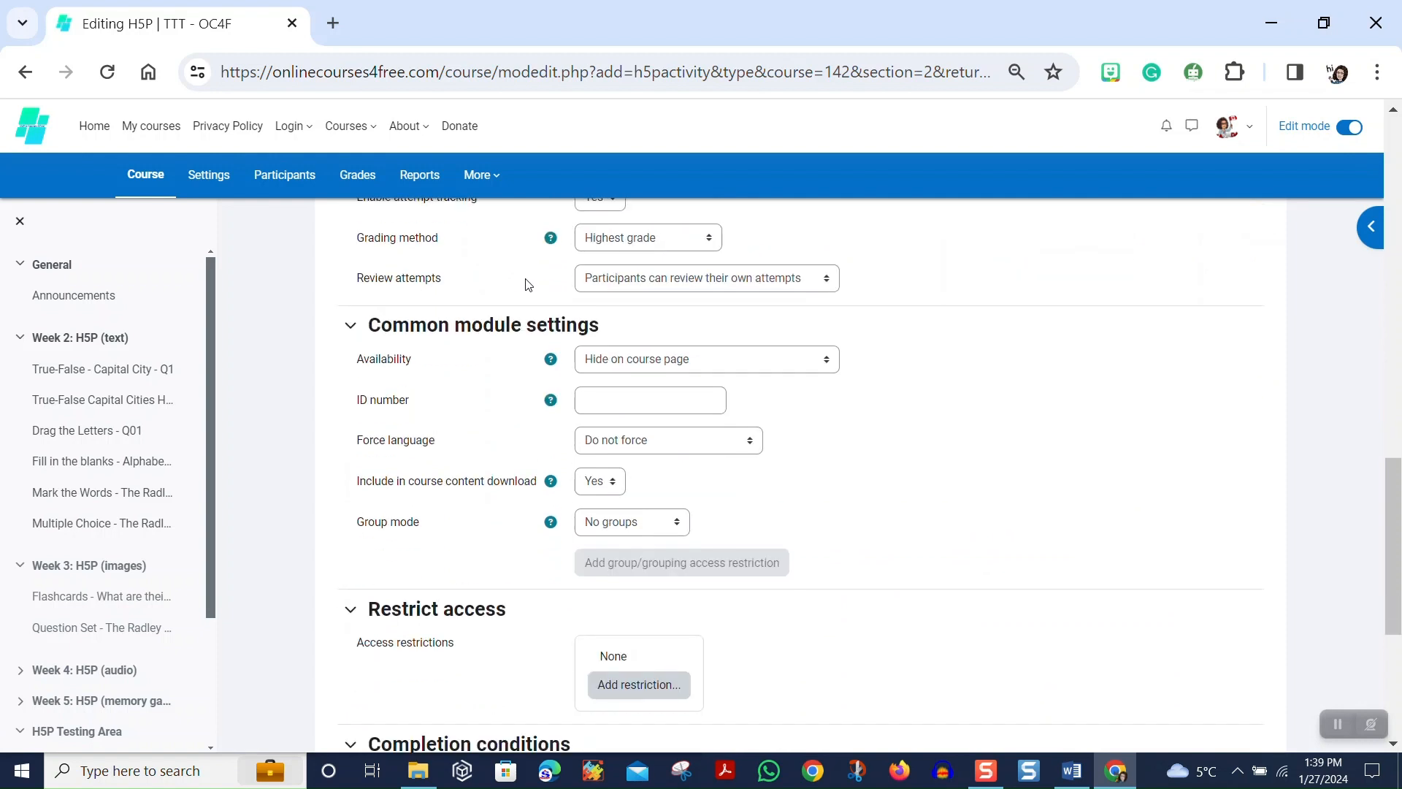
pyautogui.scroll(-2, 527, 286)
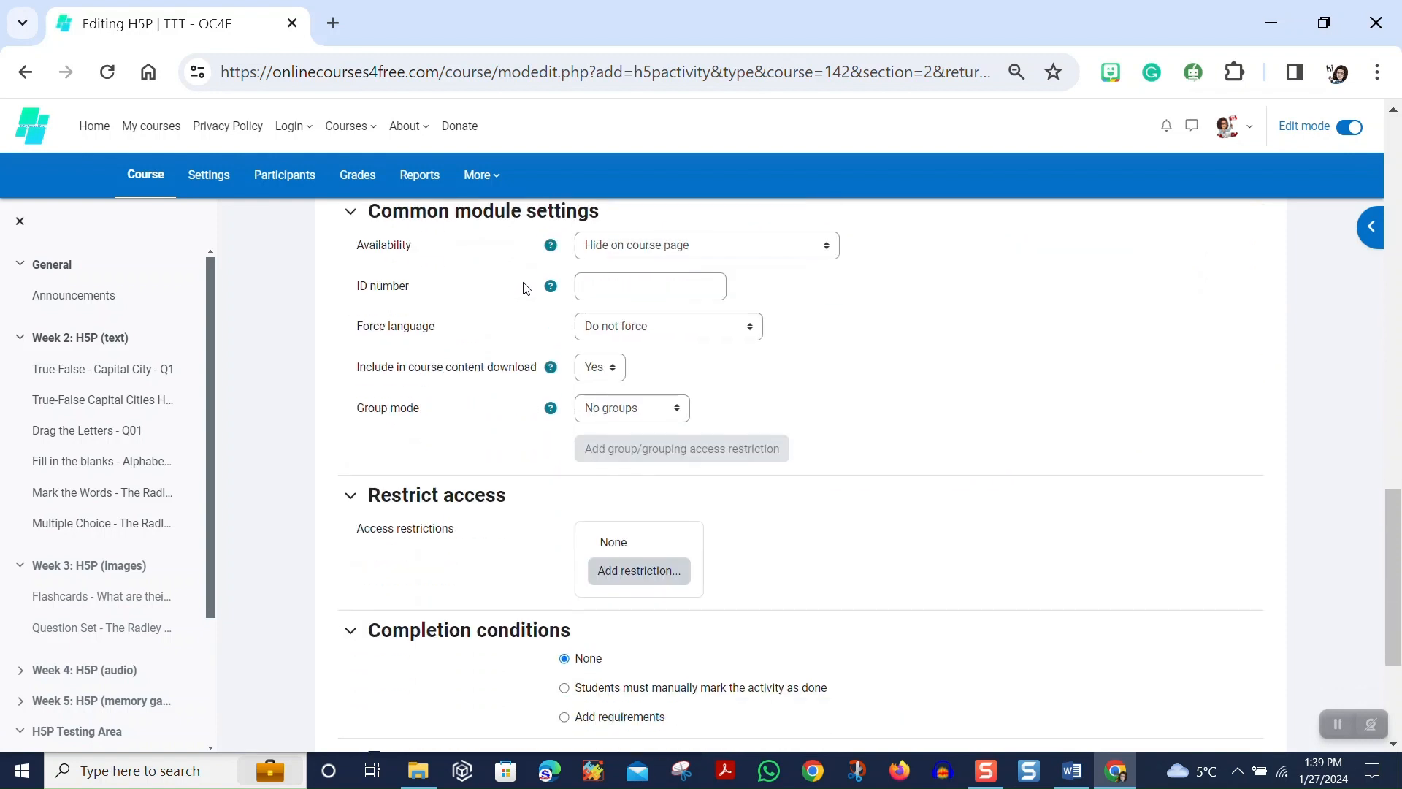
pyautogui.scroll(-2, 515, 317)
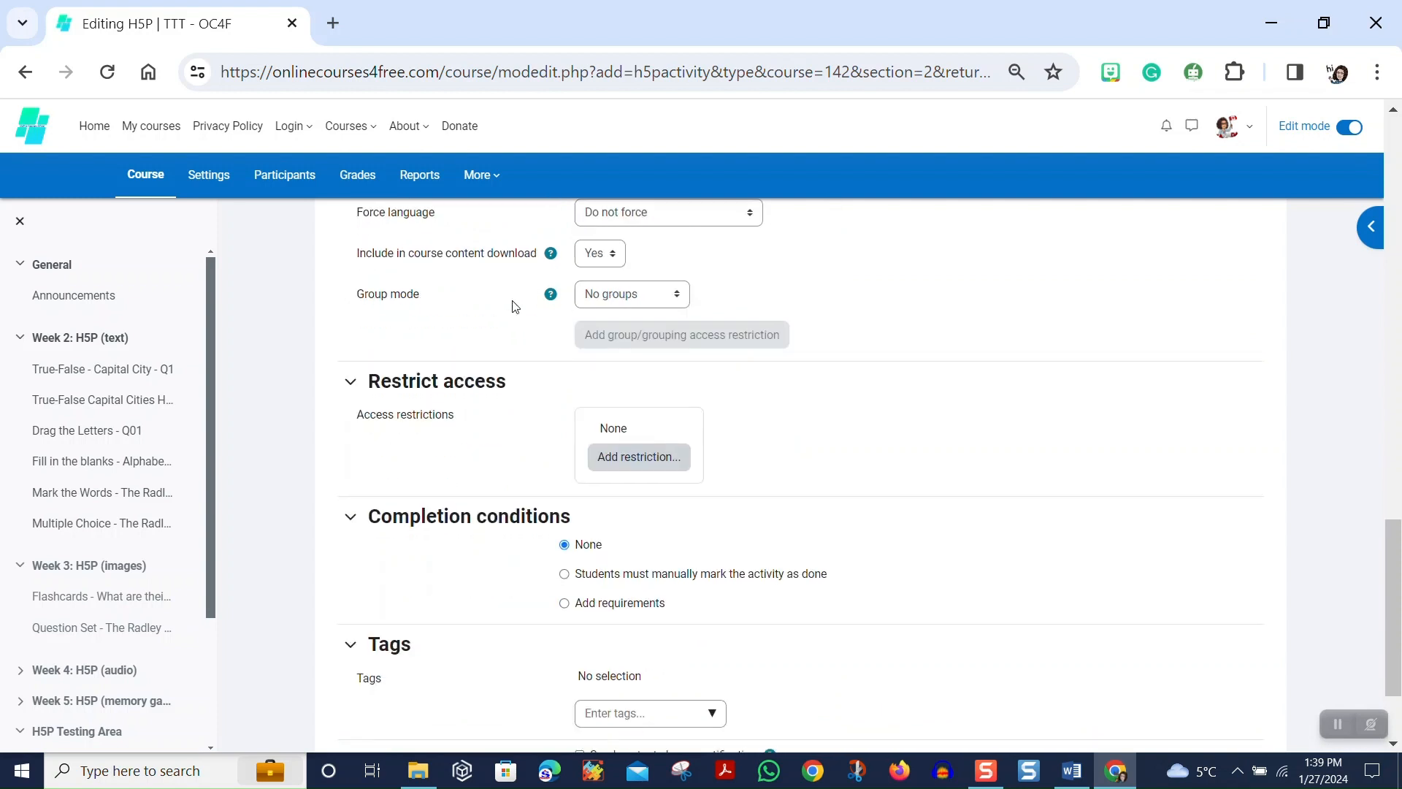
pyautogui.scroll(4, 516, 304)
pyautogui.click(610, 365)
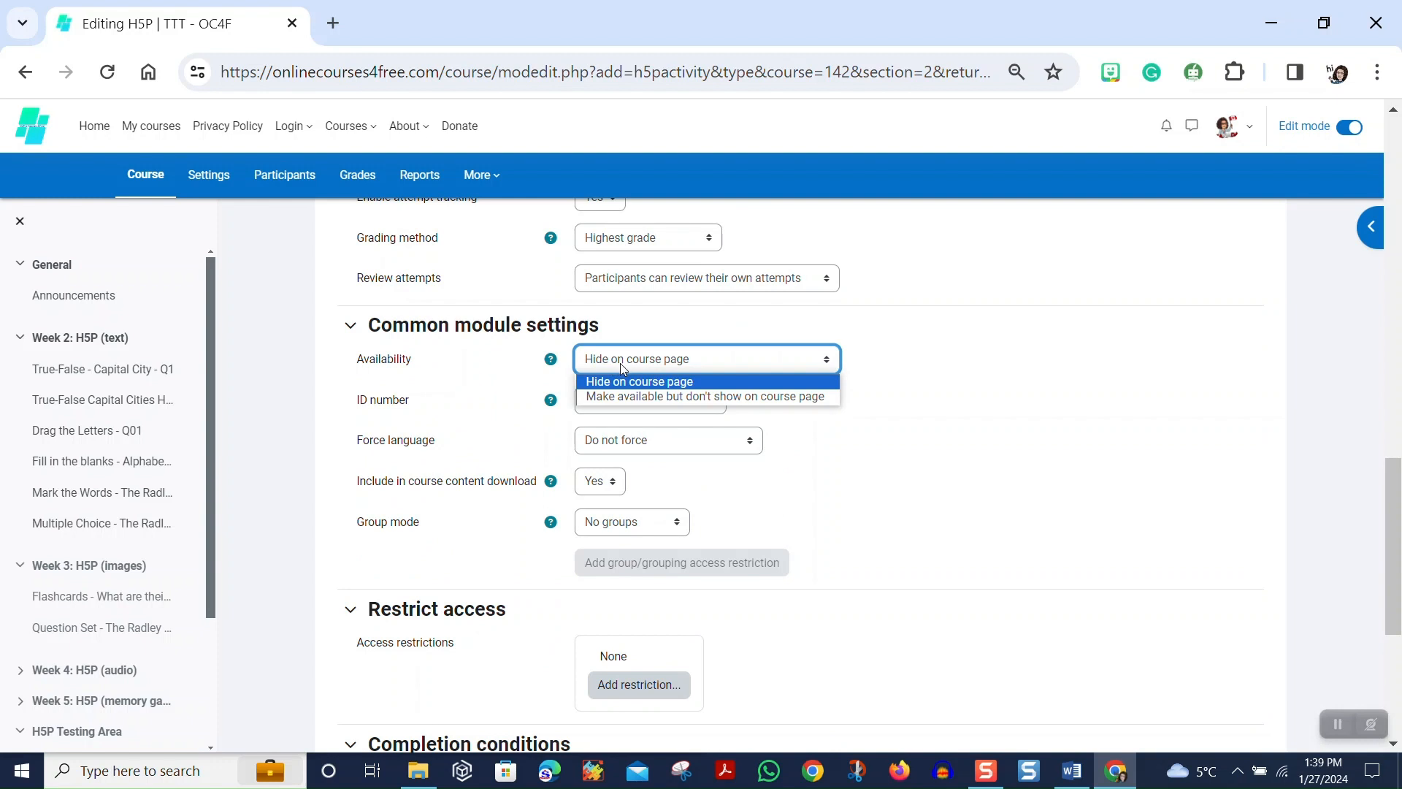
pyautogui.click(620, 363)
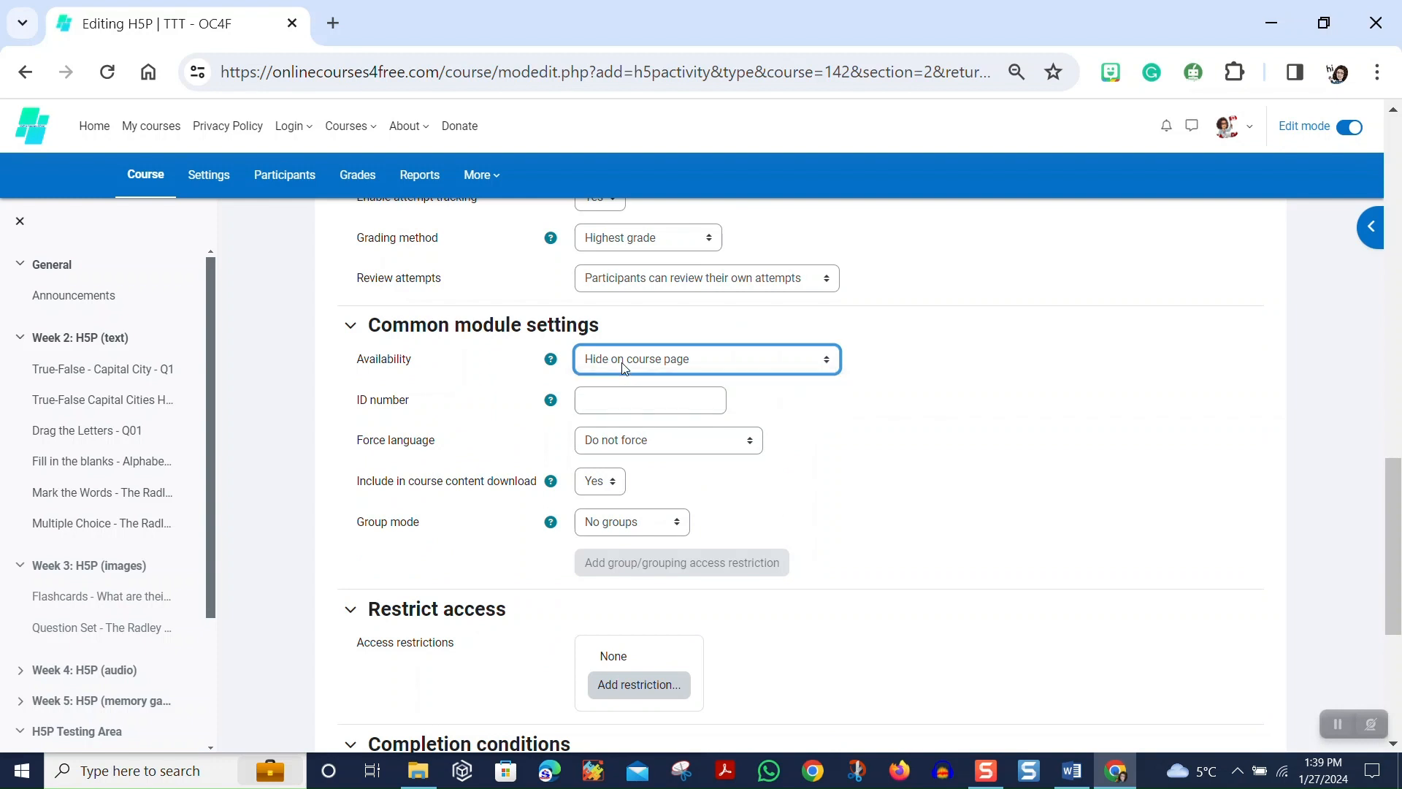
pyautogui.scroll(-2, 470, 473)
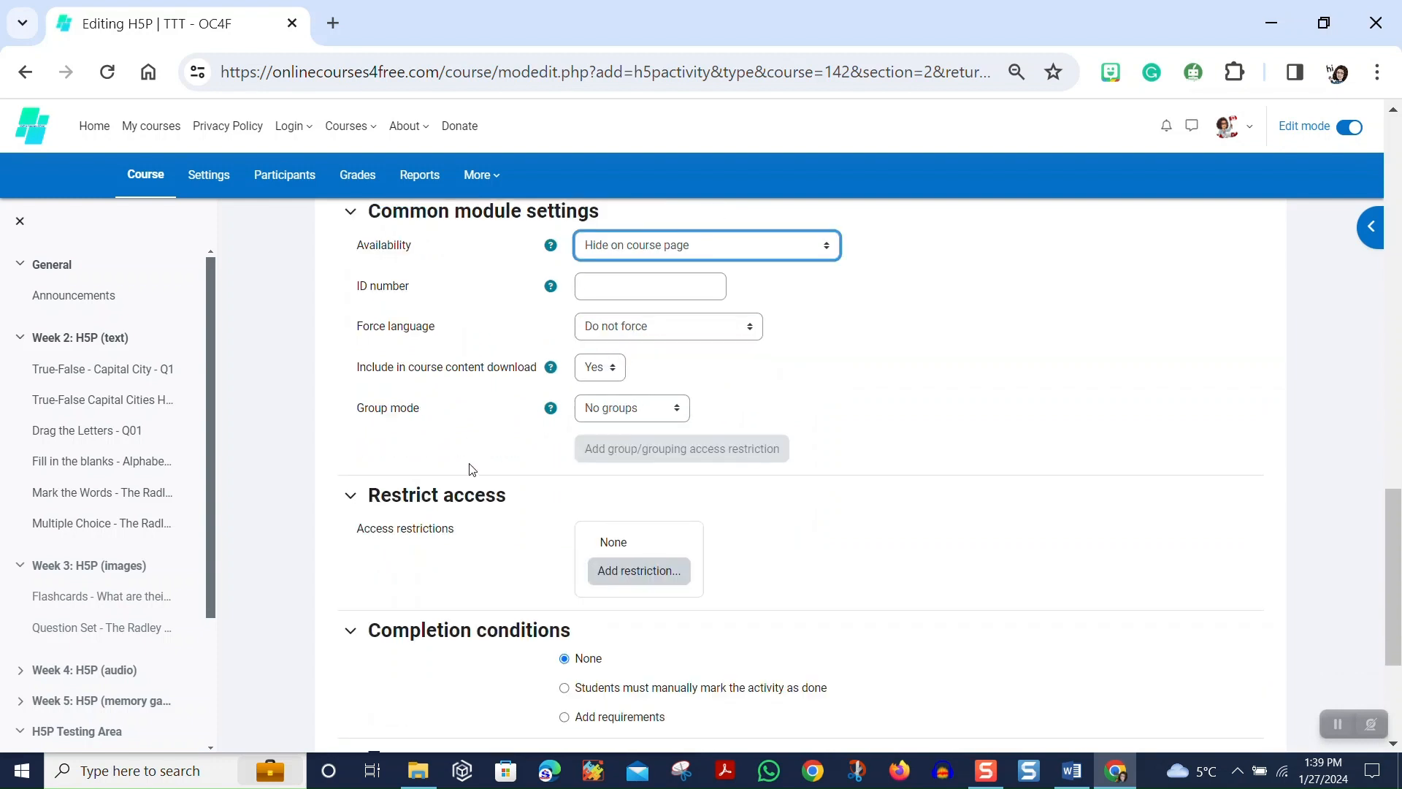
pyautogui.scroll(-2, 468, 477)
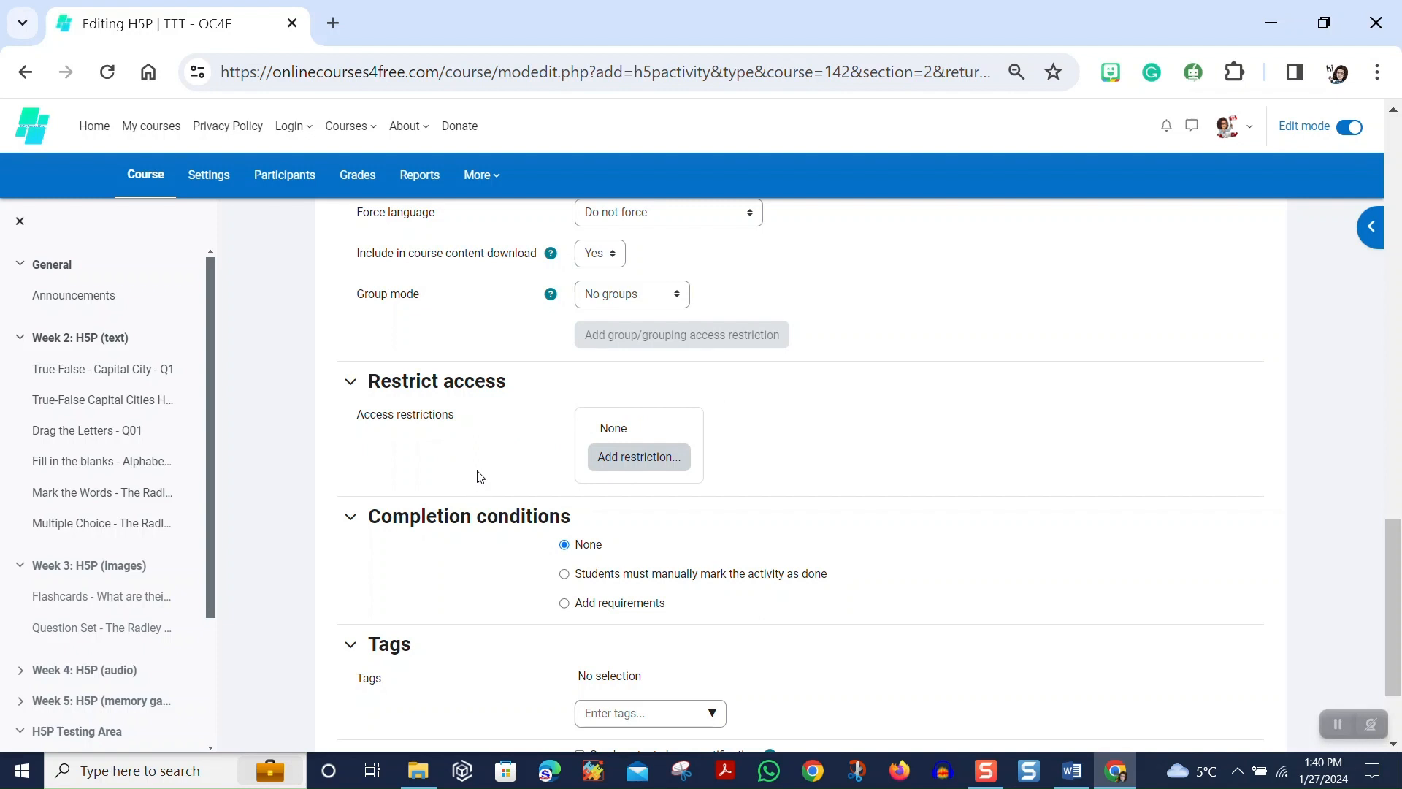
pyautogui.scroll(-2, 482, 468)
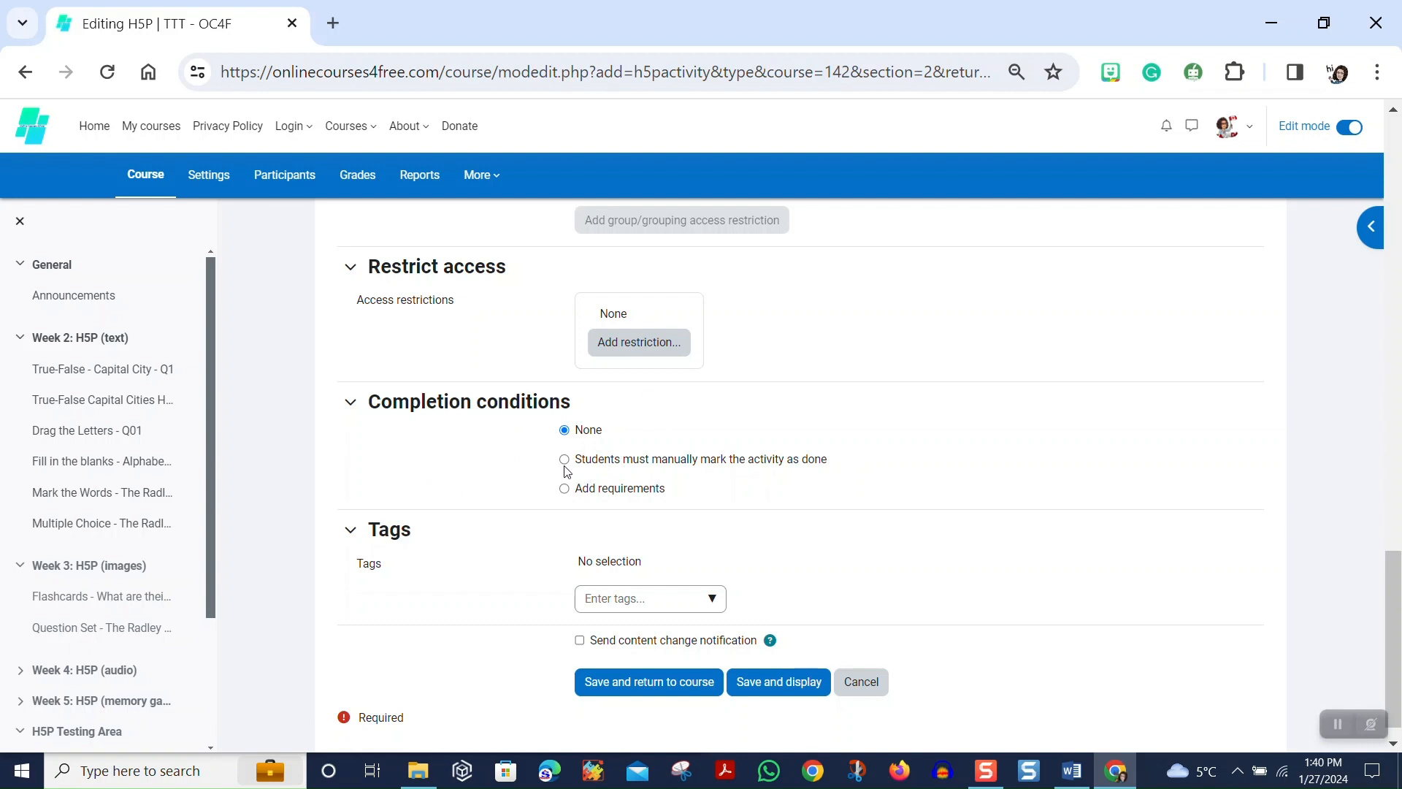
# Set the completion conditions to Add requirements, with View the activity required.
pyautogui.scroll(-1, 569, 467)
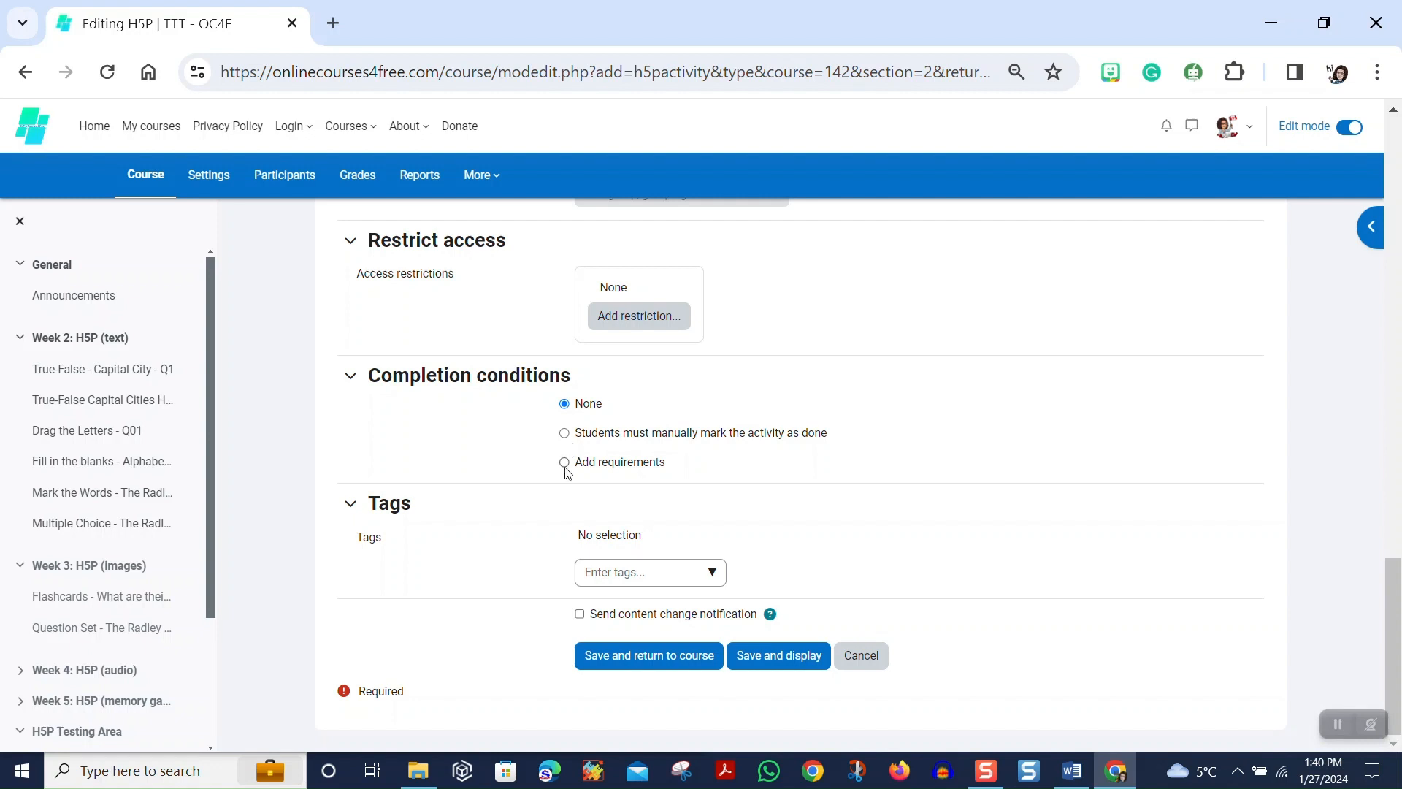
pyautogui.click(565, 463)
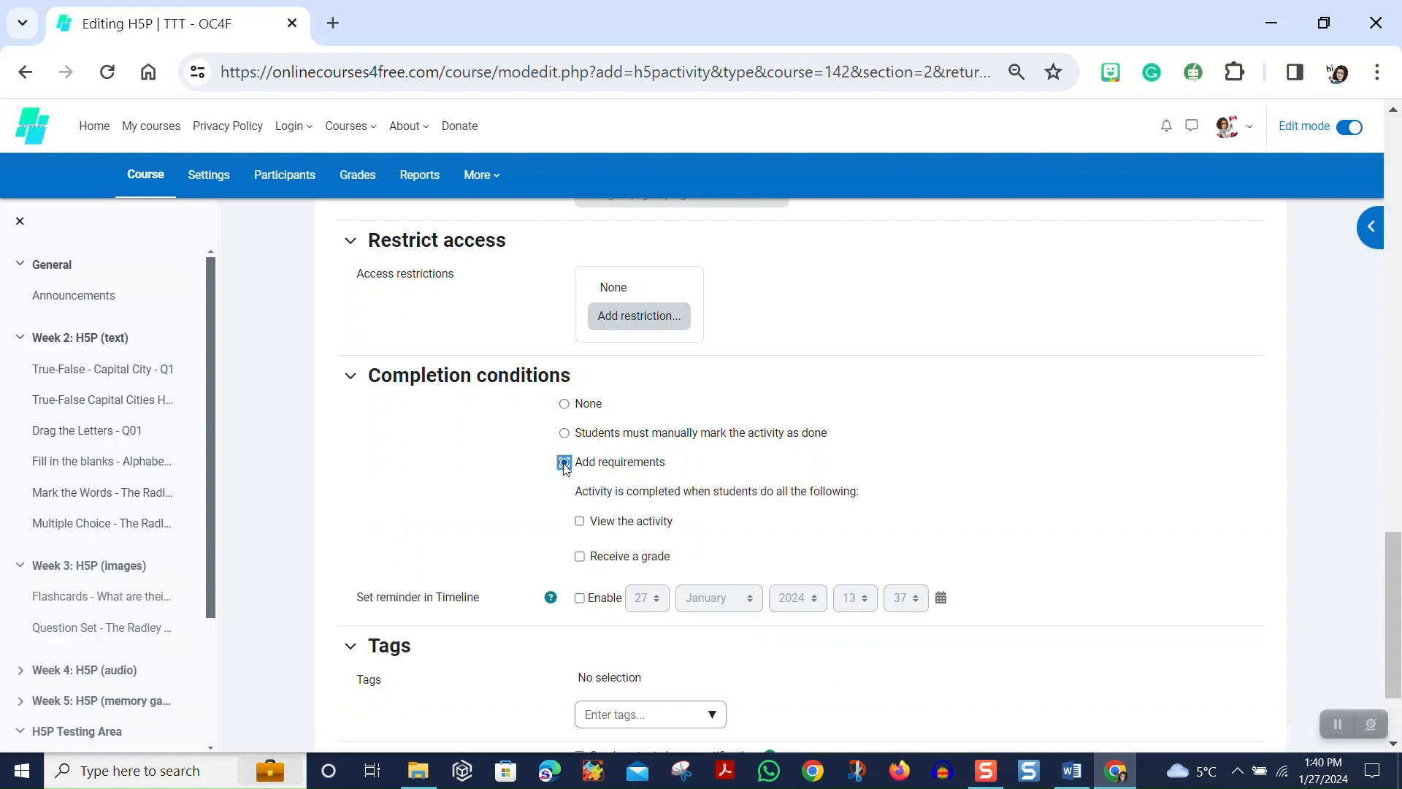
pyautogui.click(581, 520)
pyautogui.scroll(-2, 956, 401)
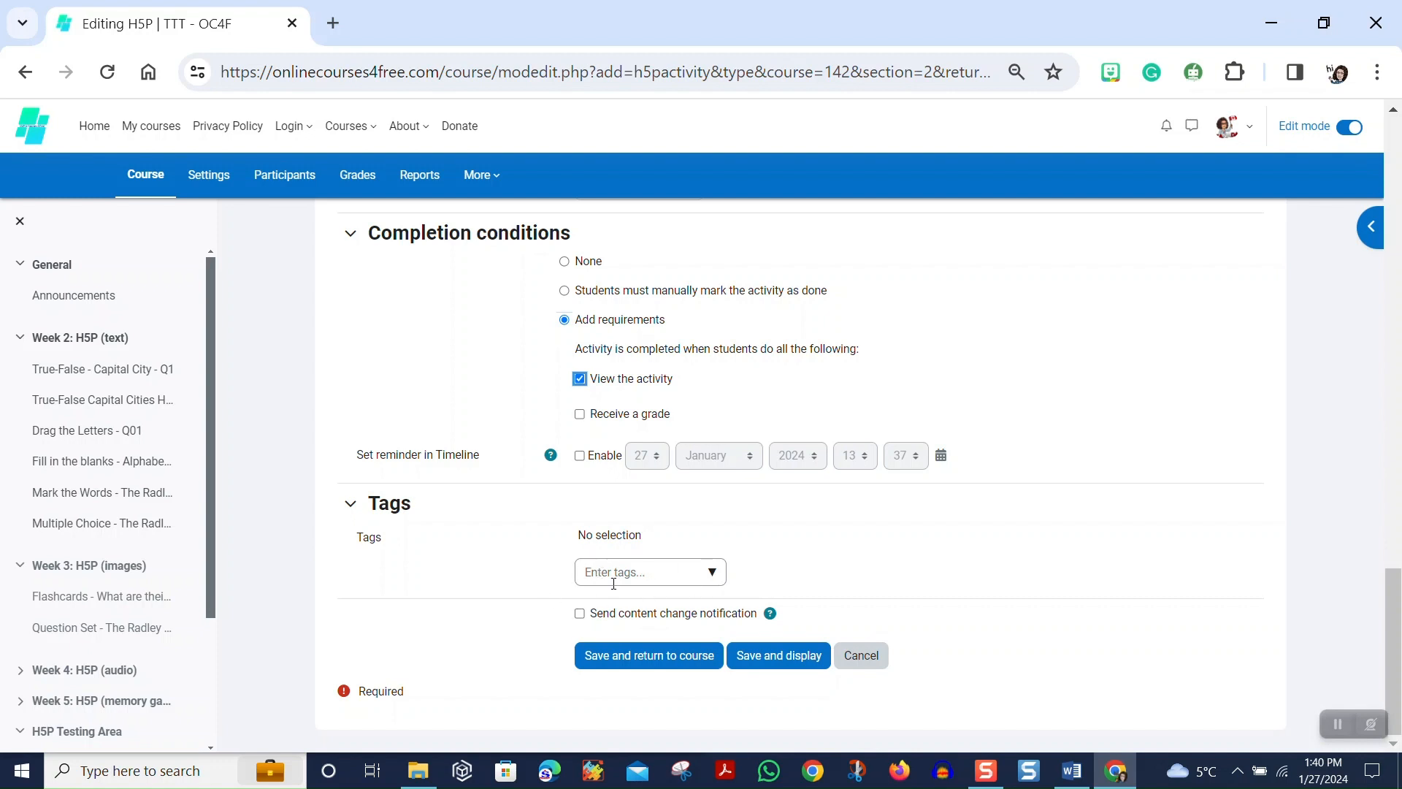
# Check the available tag suggestions without adding a tag, and save and display the activity.
pyautogui.click(710, 574)
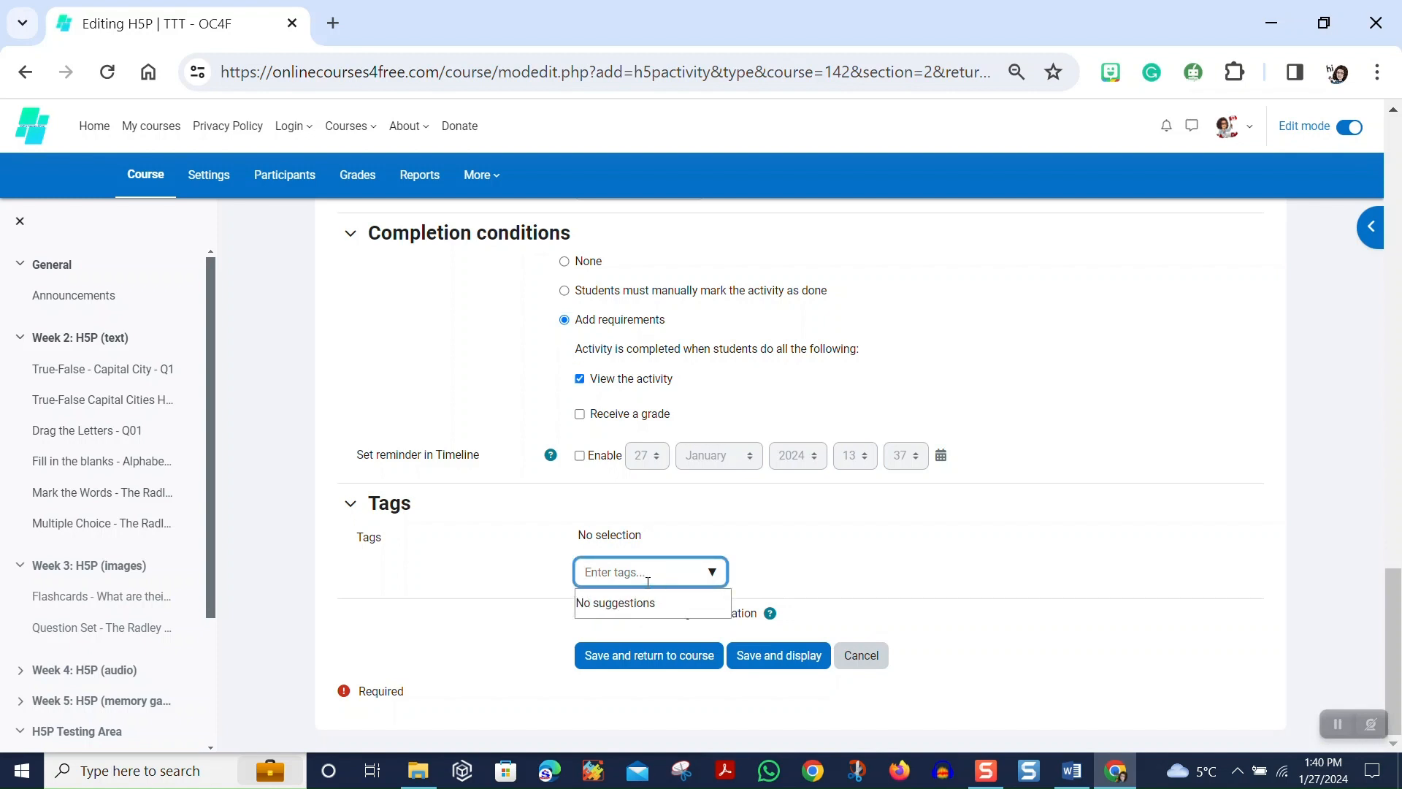
pyautogui.click(544, 549)
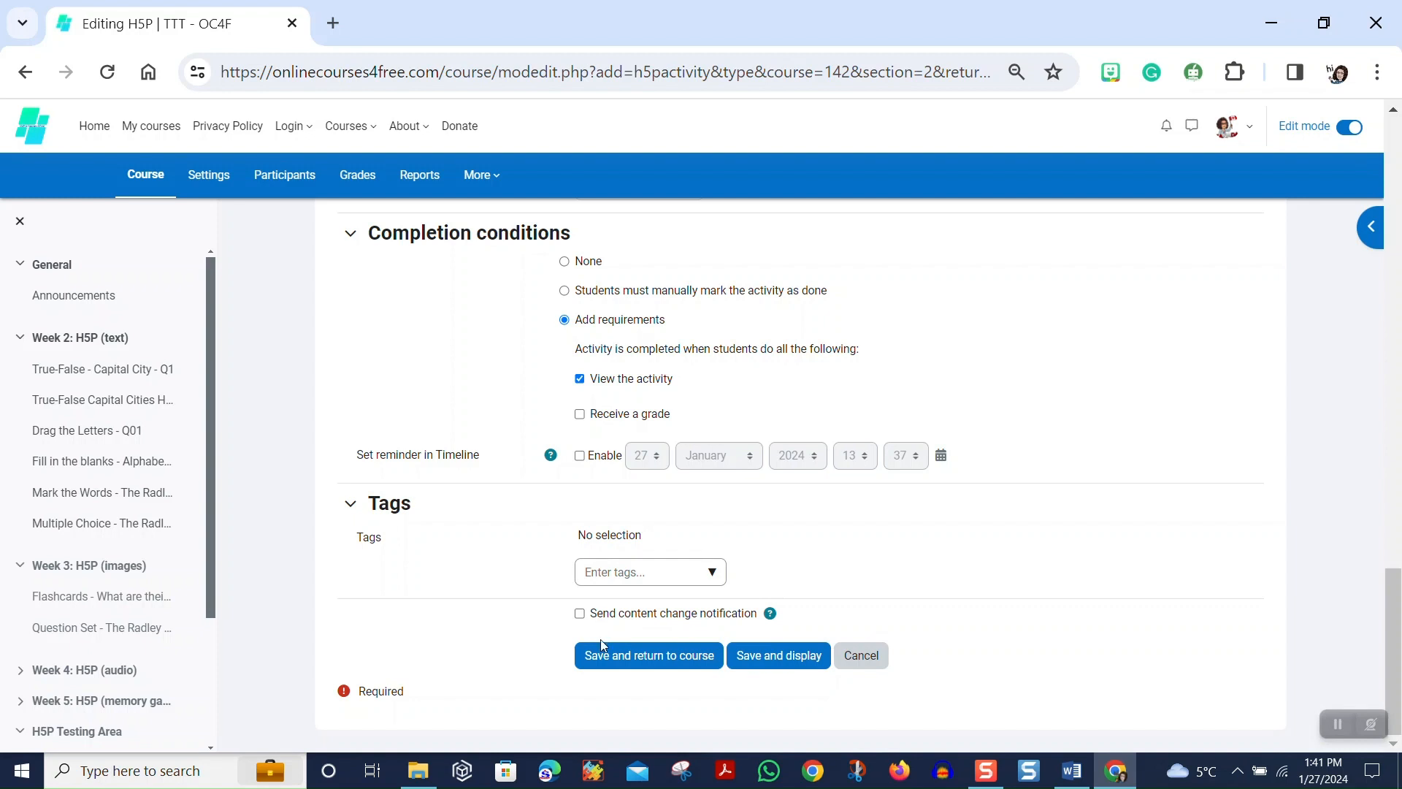
pyautogui.click(790, 661)
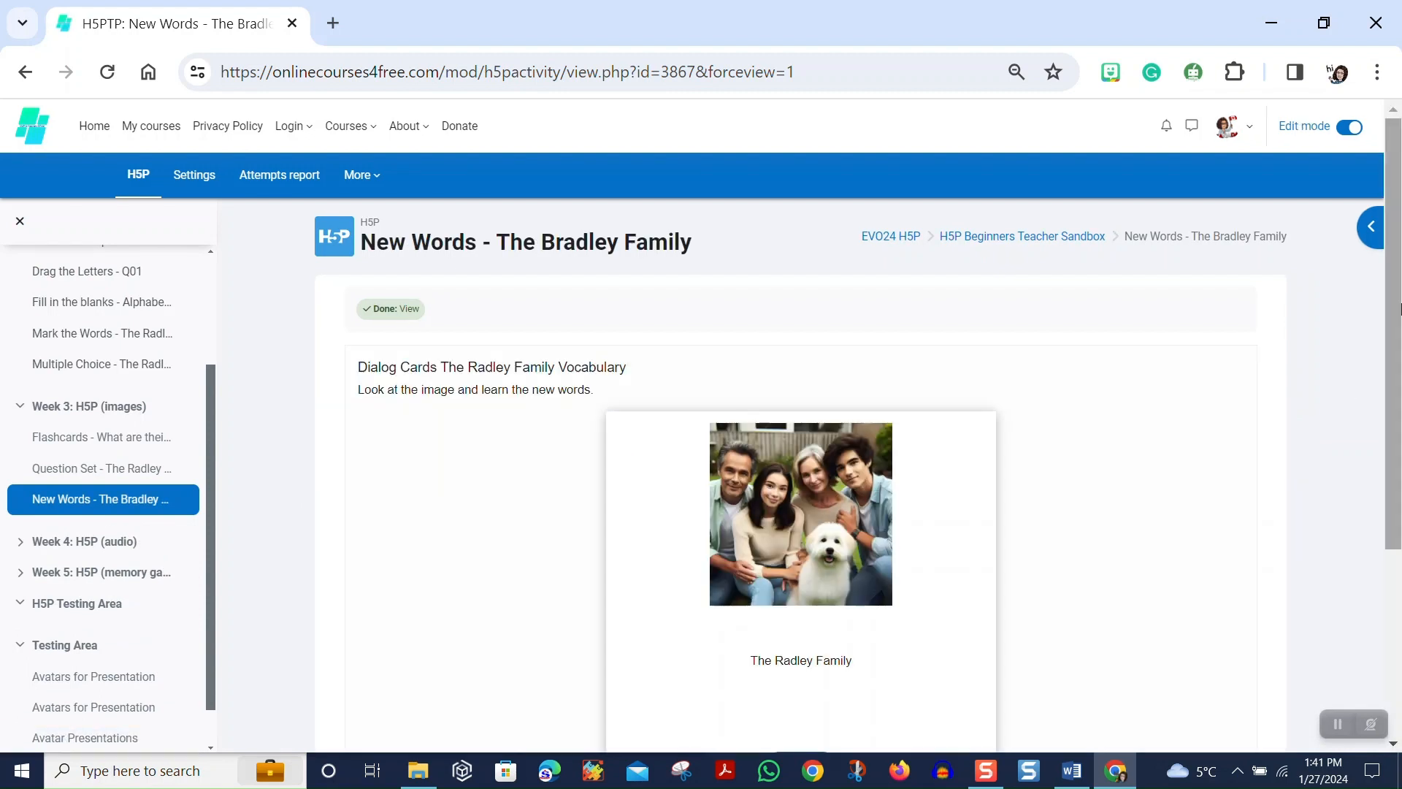
# Preview the dialog cards in the saved activity from the first card through to the last.
pyautogui.scroll(-1, 944, 514)
pyautogui.scroll(-2, 944, 514)
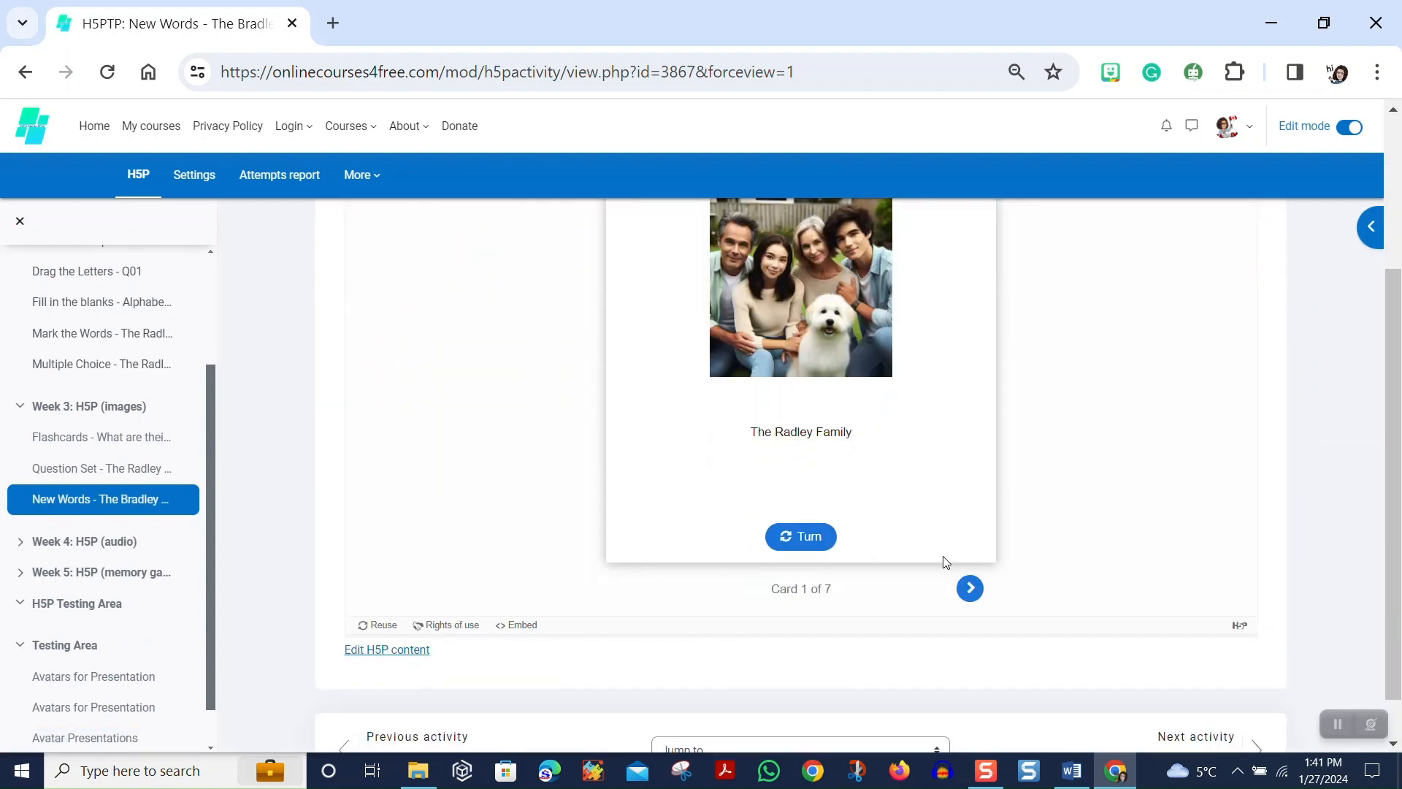
pyautogui.scroll(2, 1008, 562)
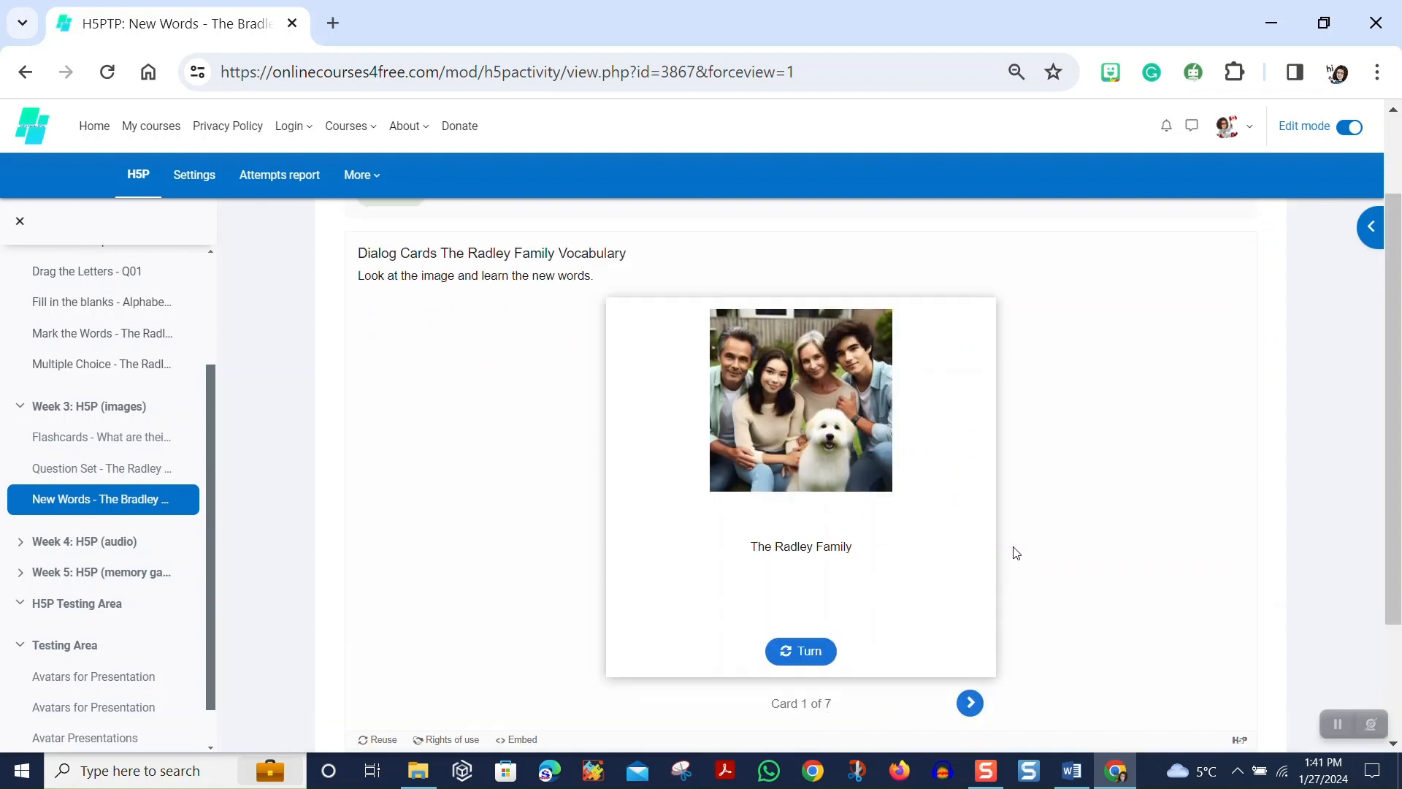
pyautogui.click(972, 705)
pyautogui.click(971, 704)
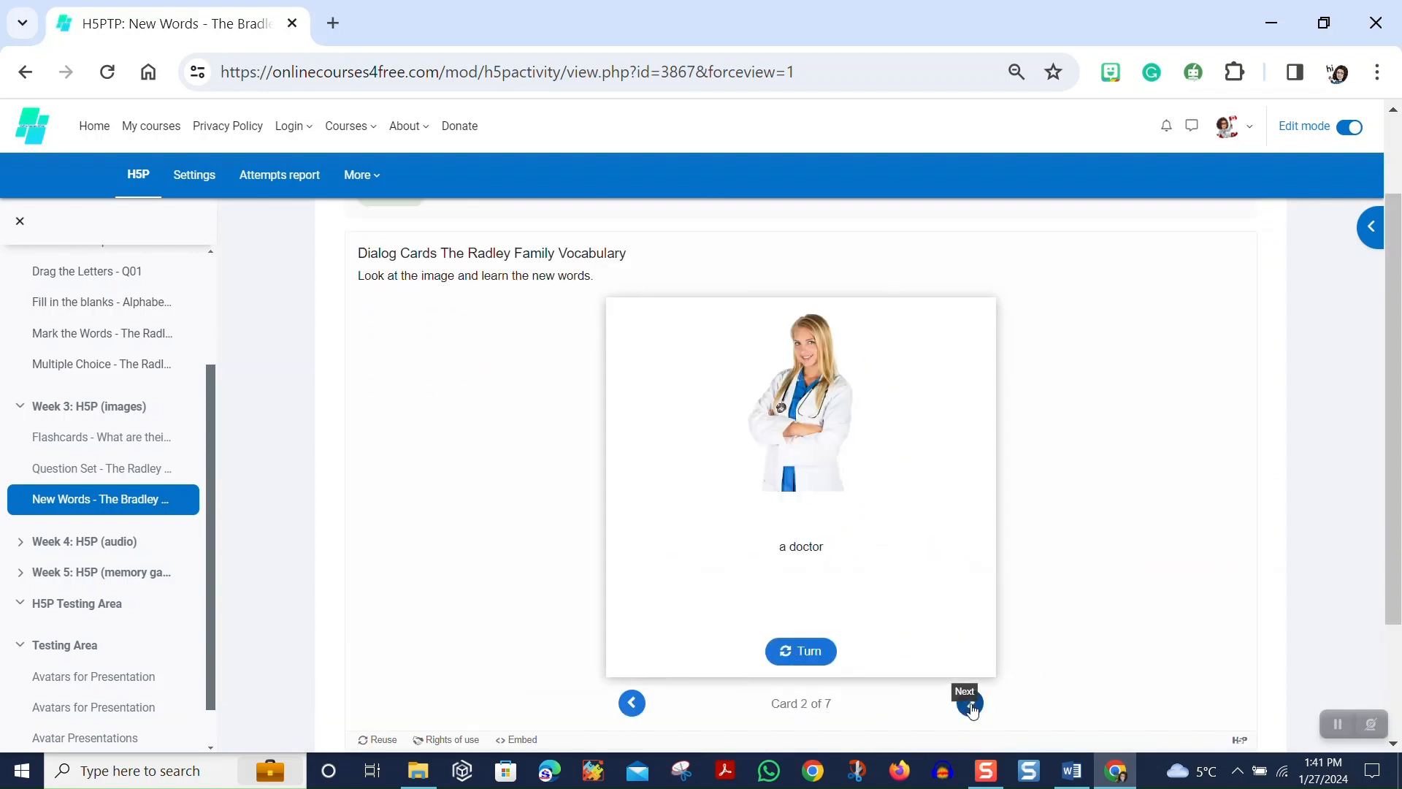
pyautogui.click(971, 705)
pyautogui.click(972, 705)
pyautogui.click(971, 705)
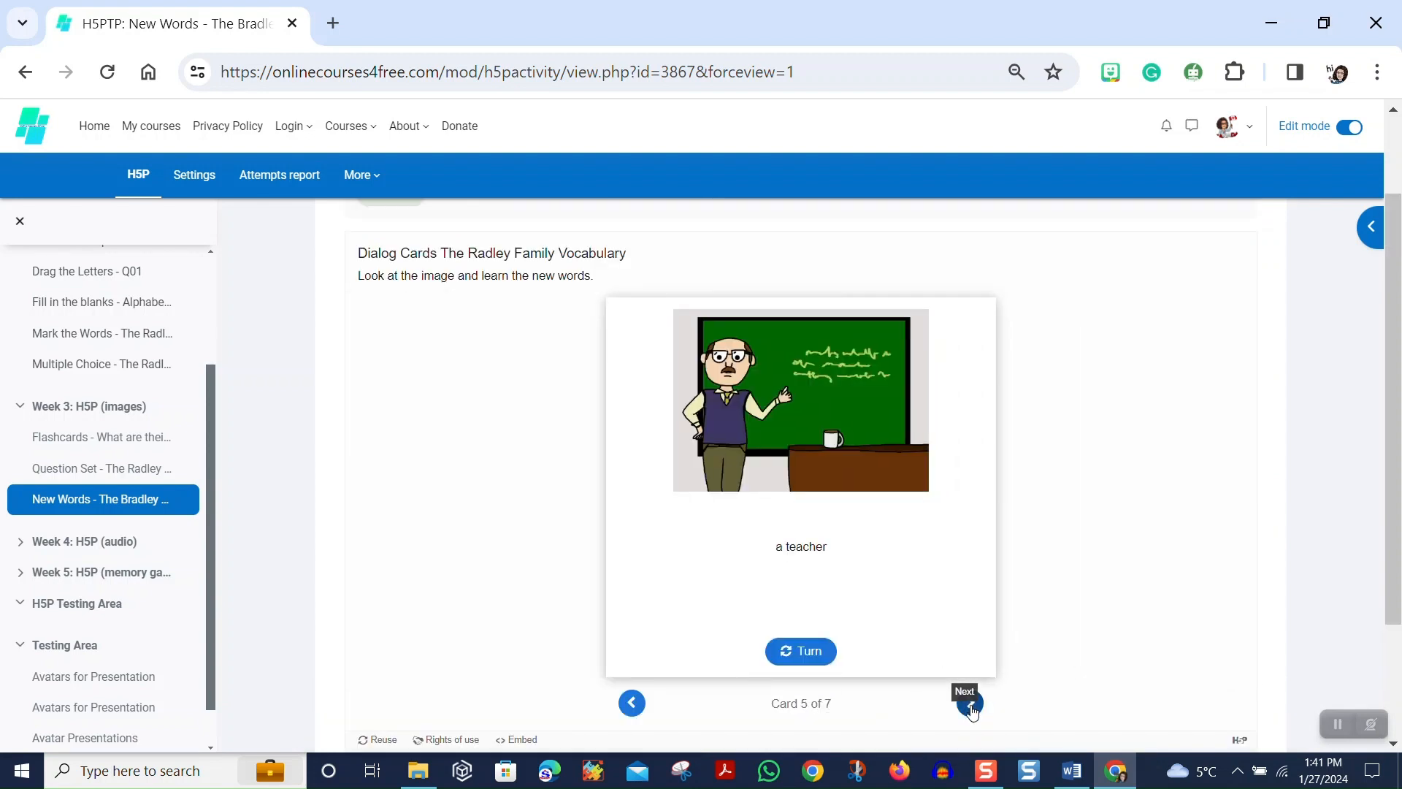
pyautogui.click(972, 705)
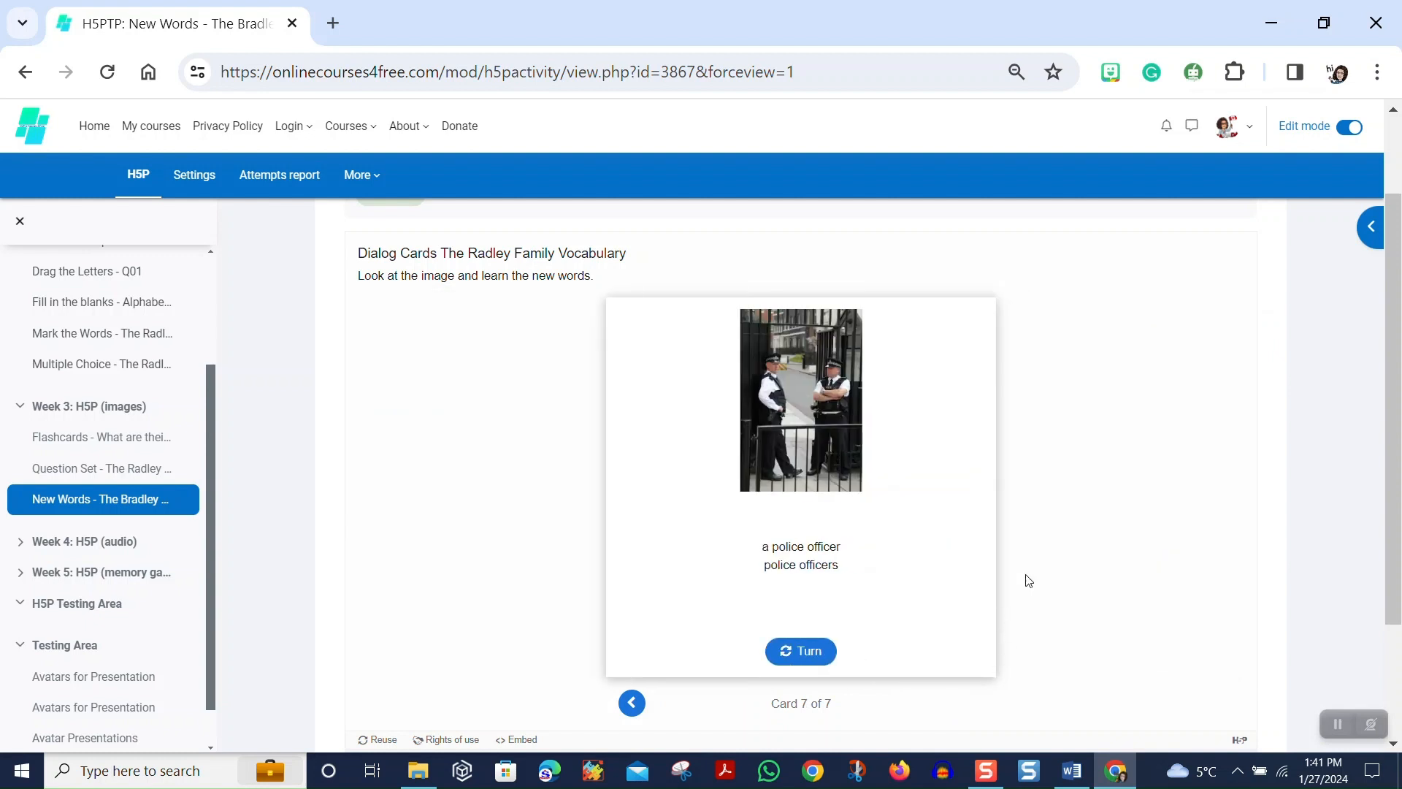
# View the activity's Rights of use information, examine the attribution of each card image, and close it.
pyautogui.scroll(-2, 1063, 431)
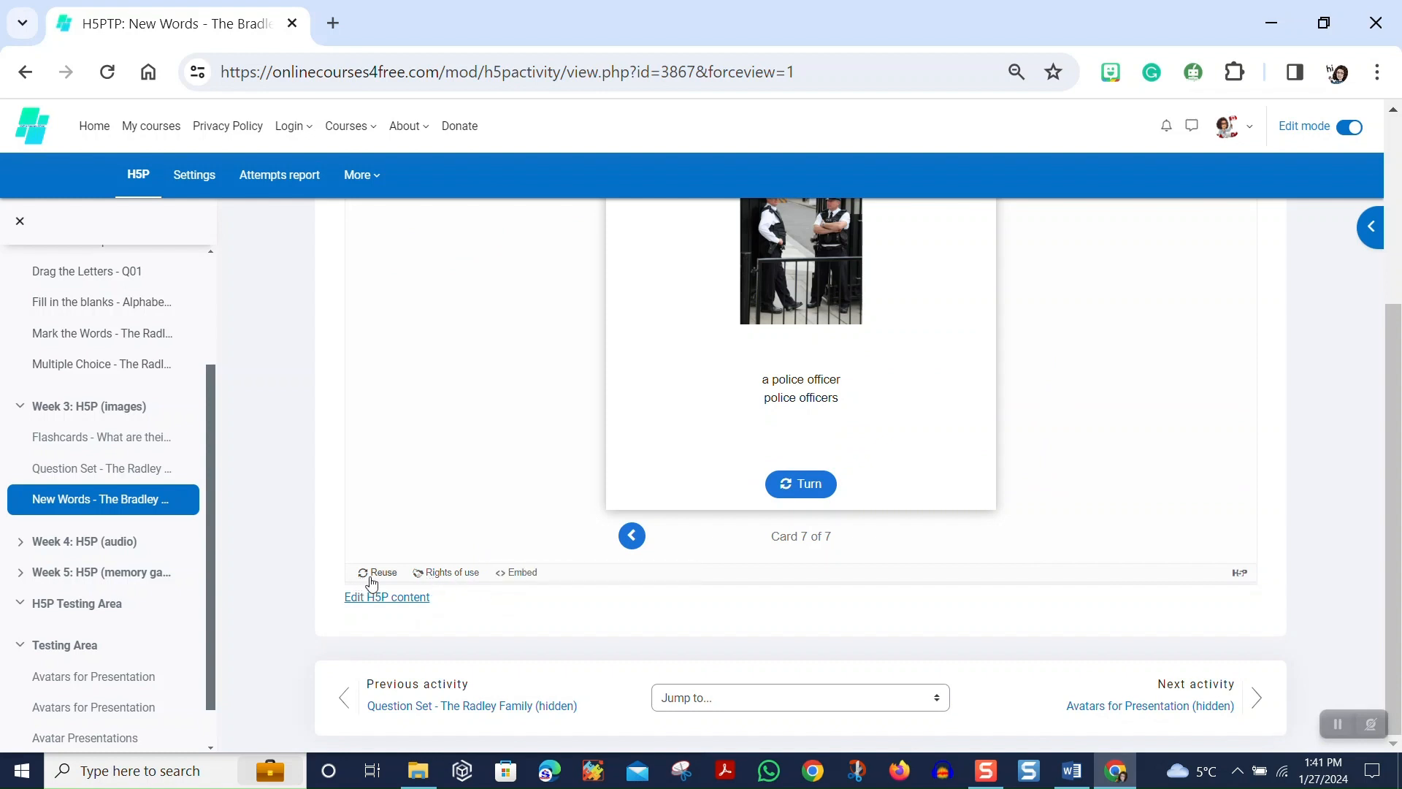
pyautogui.click(440, 573)
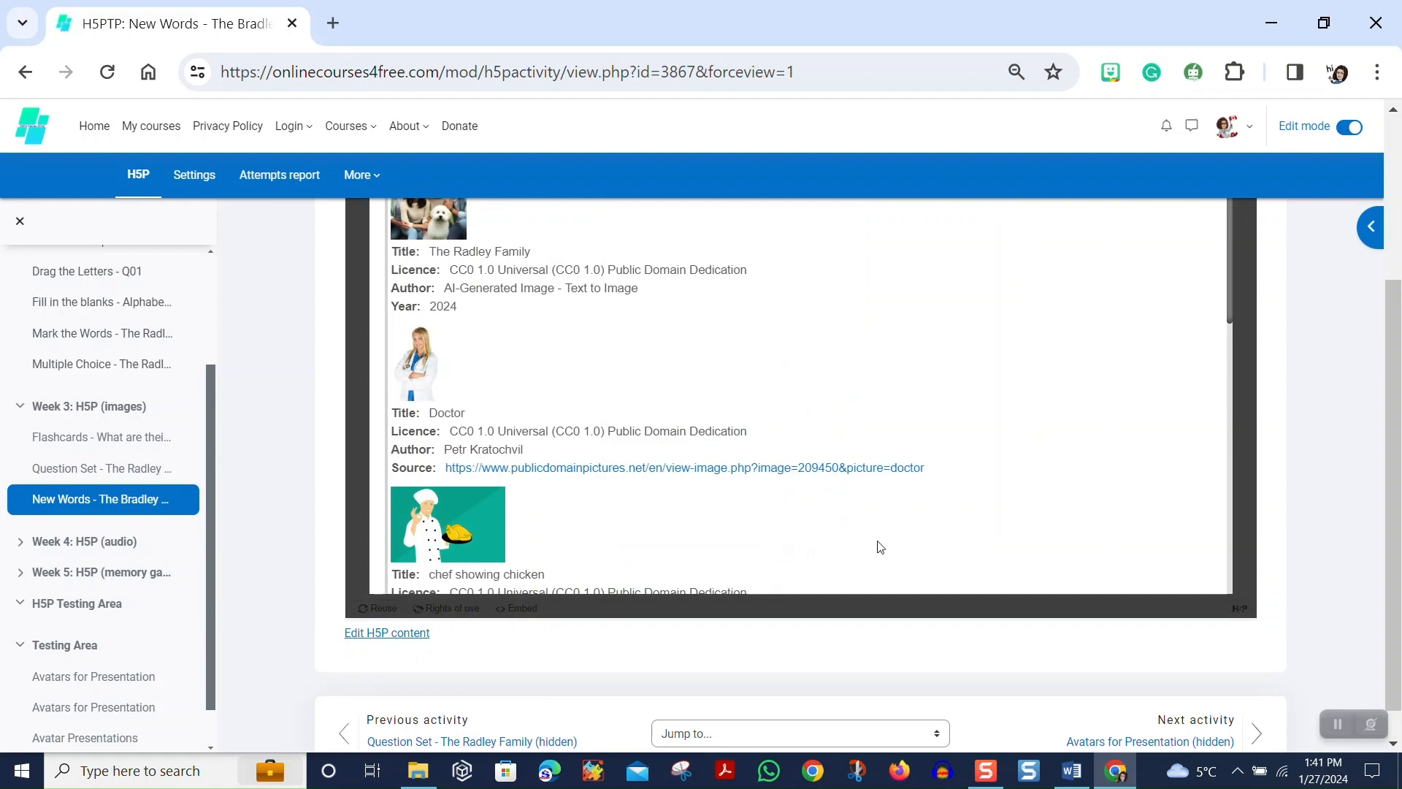
pyautogui.scroll(3, 880, 543)
pyautogui.scroll(-7, 840, 478)
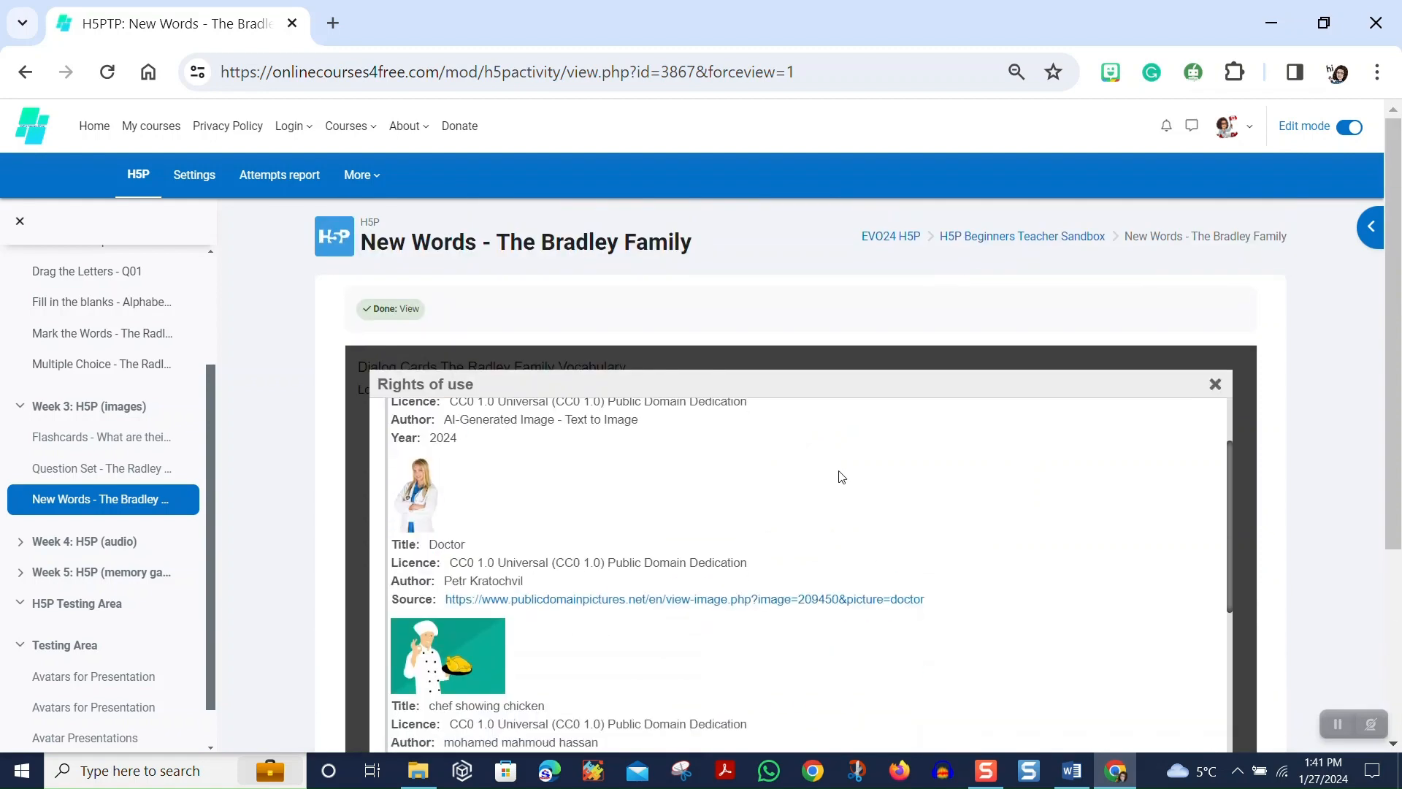
pyautogui.scroll(-2, 840, 486)
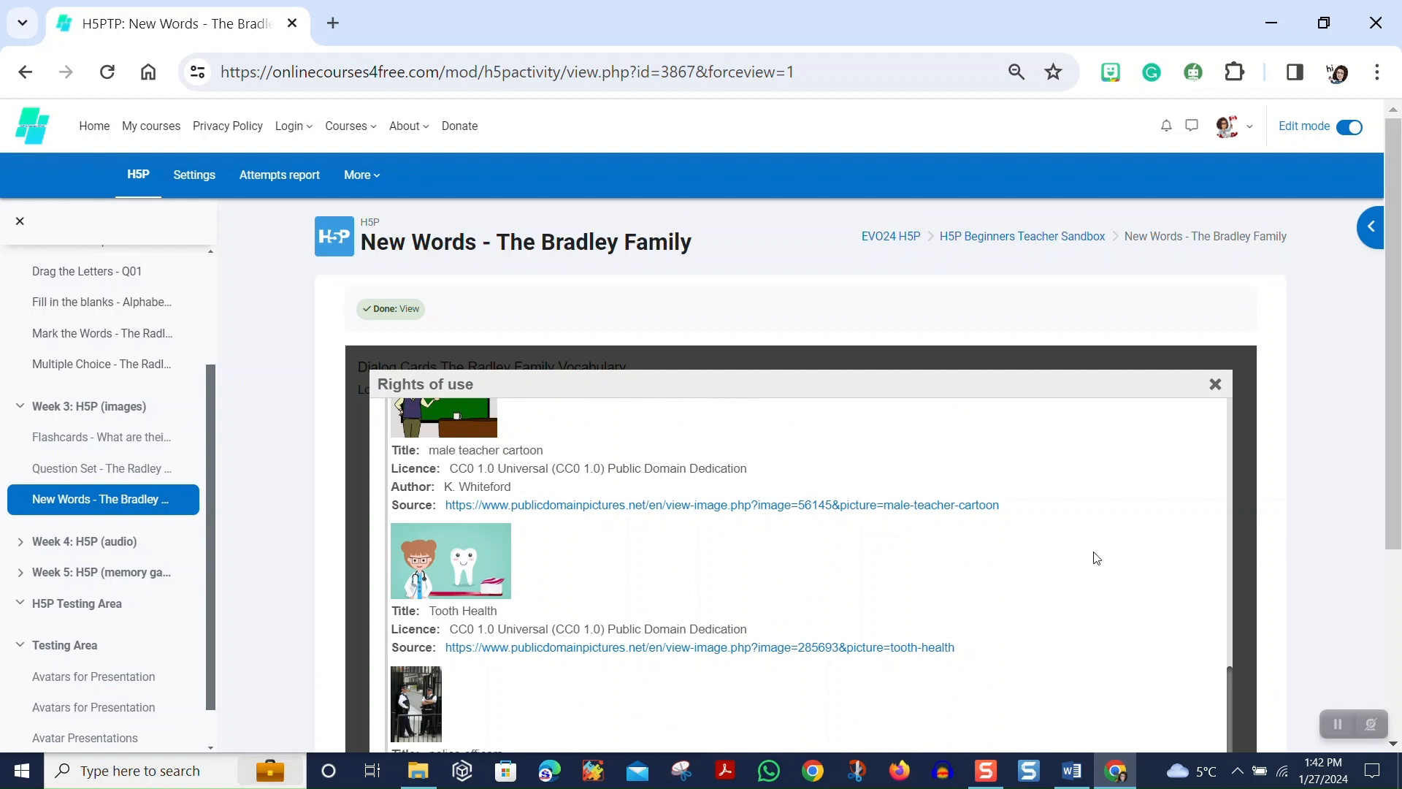
pyautogui.scroll(-2, 1093, 557)
pyautogui.scroll(9, 902, 552)
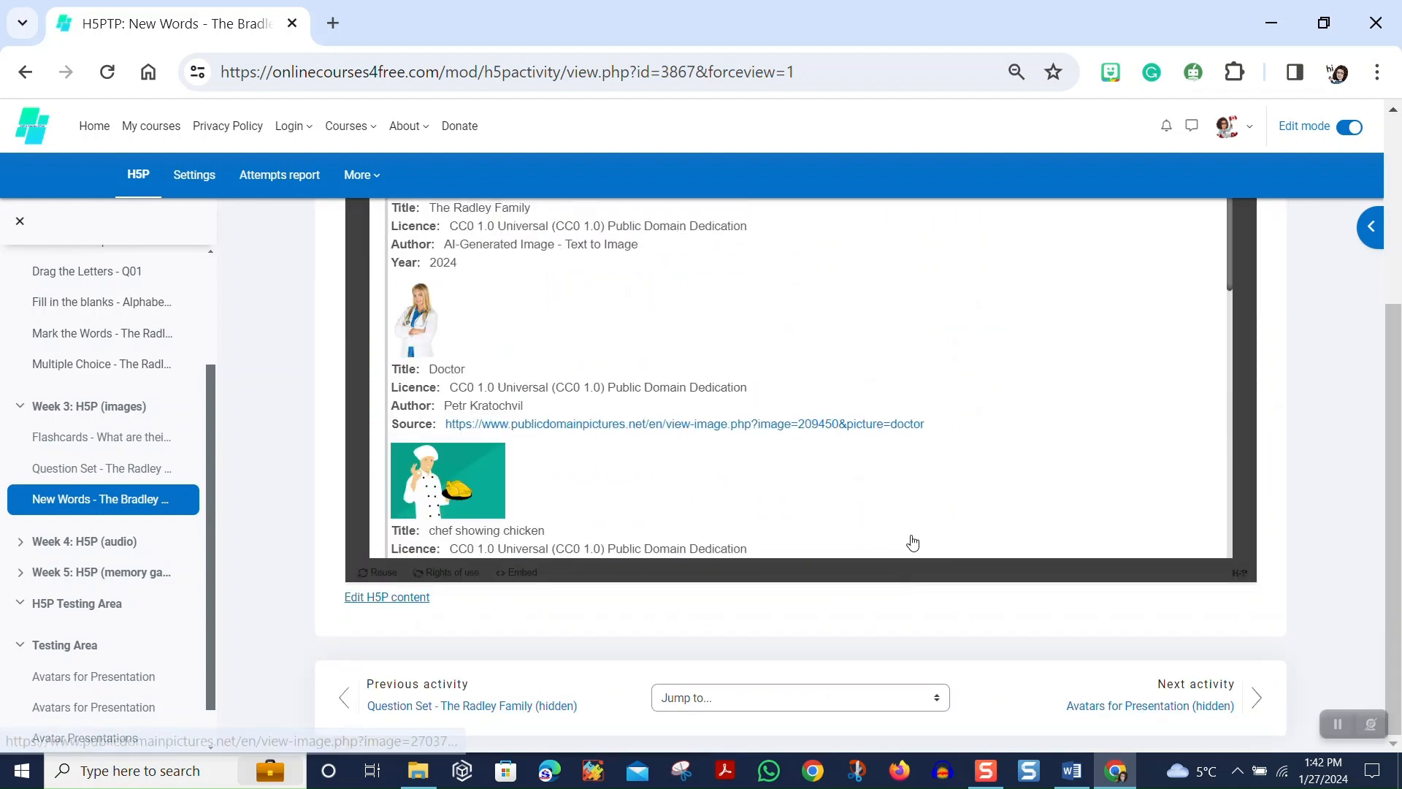
pyautogui.scroll(3, 948, 461)
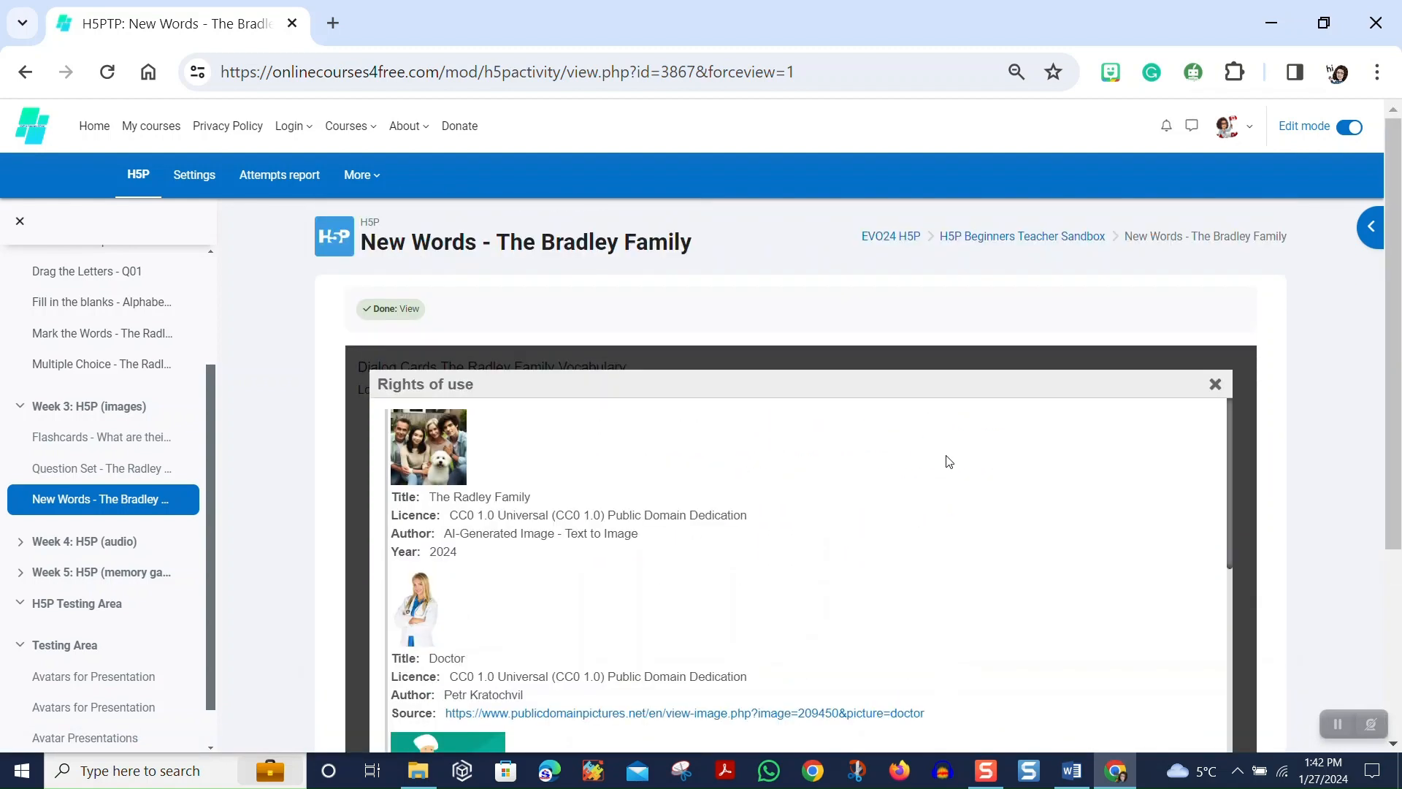
pyautogui.click(1216, 385)
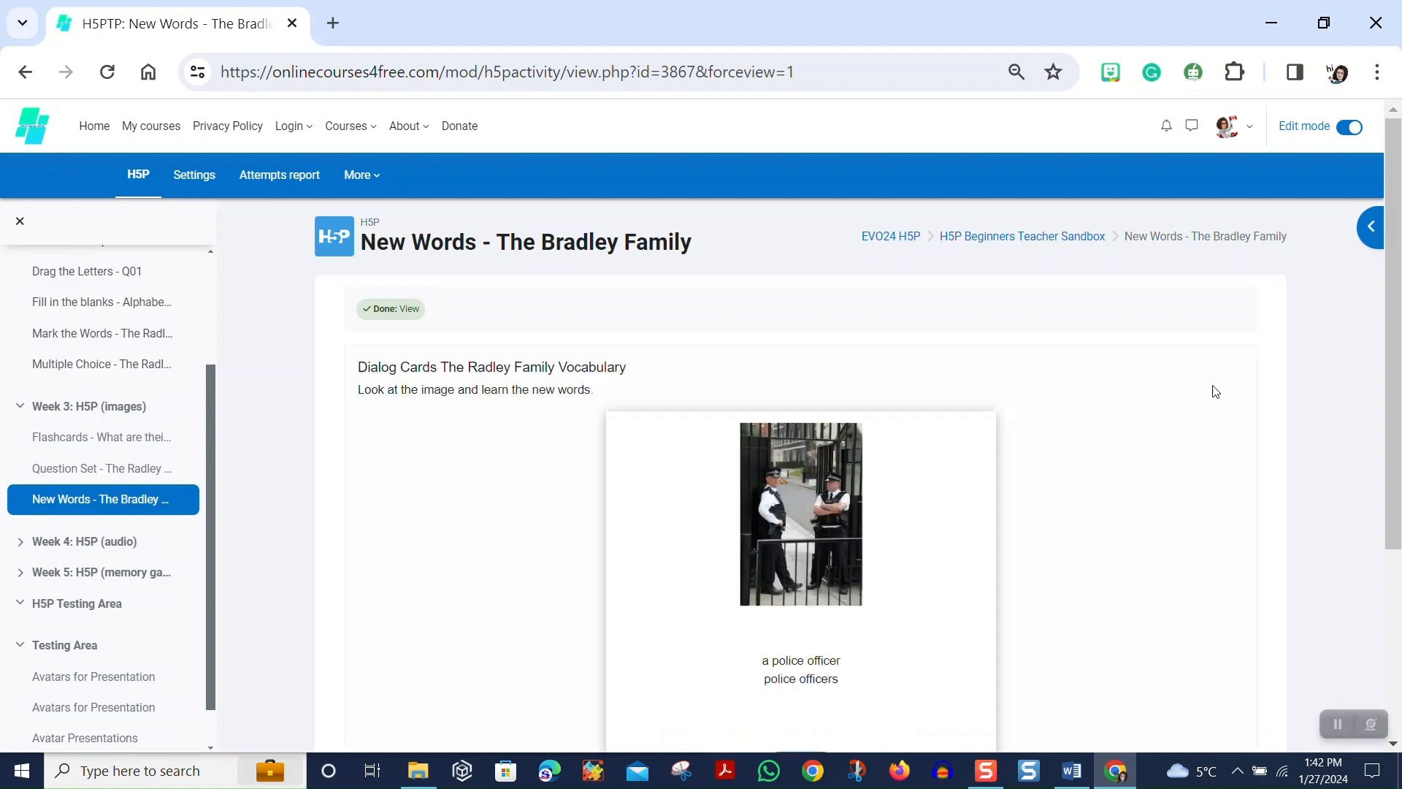
# Reopen the Rights of use information, recheck the images' titles, licences, authors and sources, and close it.
pyautogui.scroll(-4, 1006, 455)
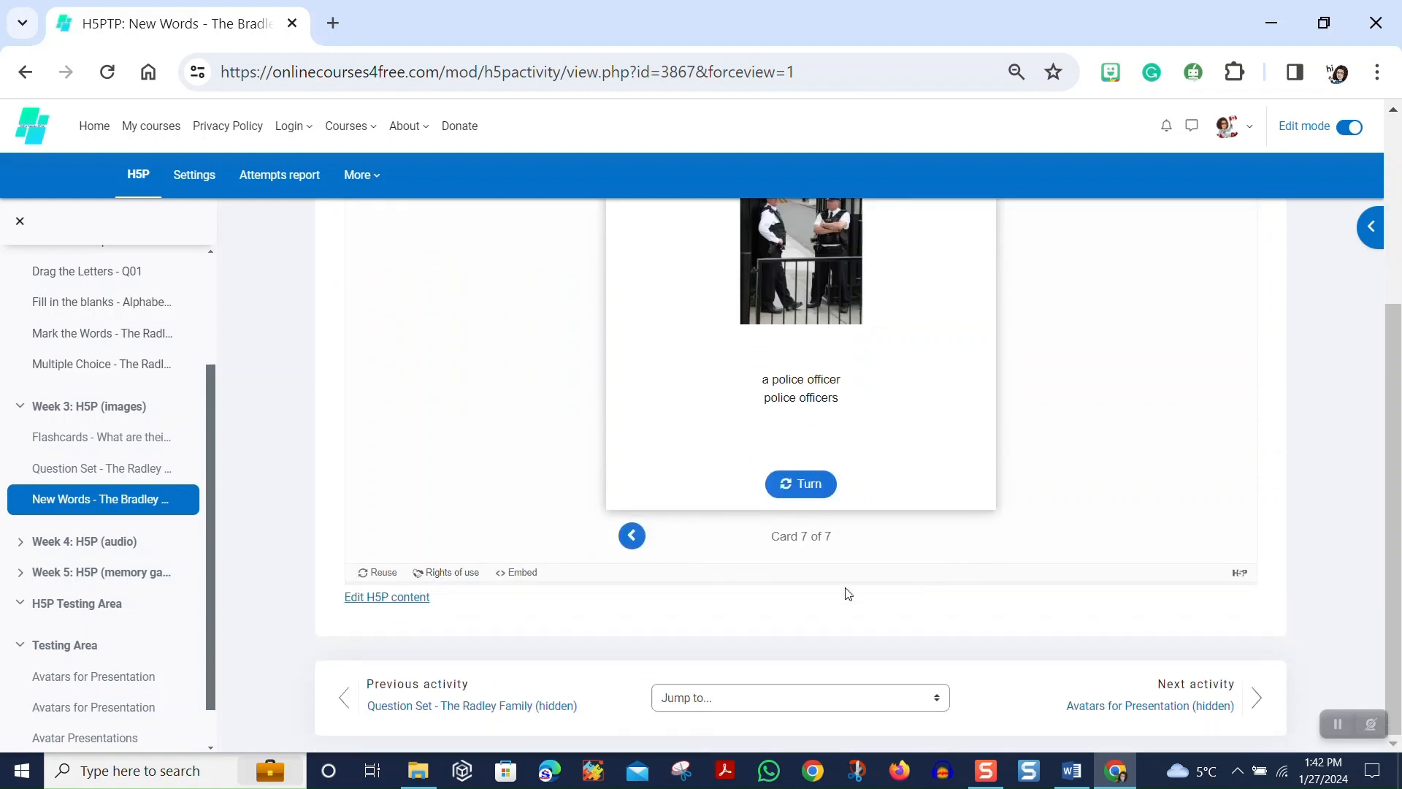
pyautogui.click(442, 572)
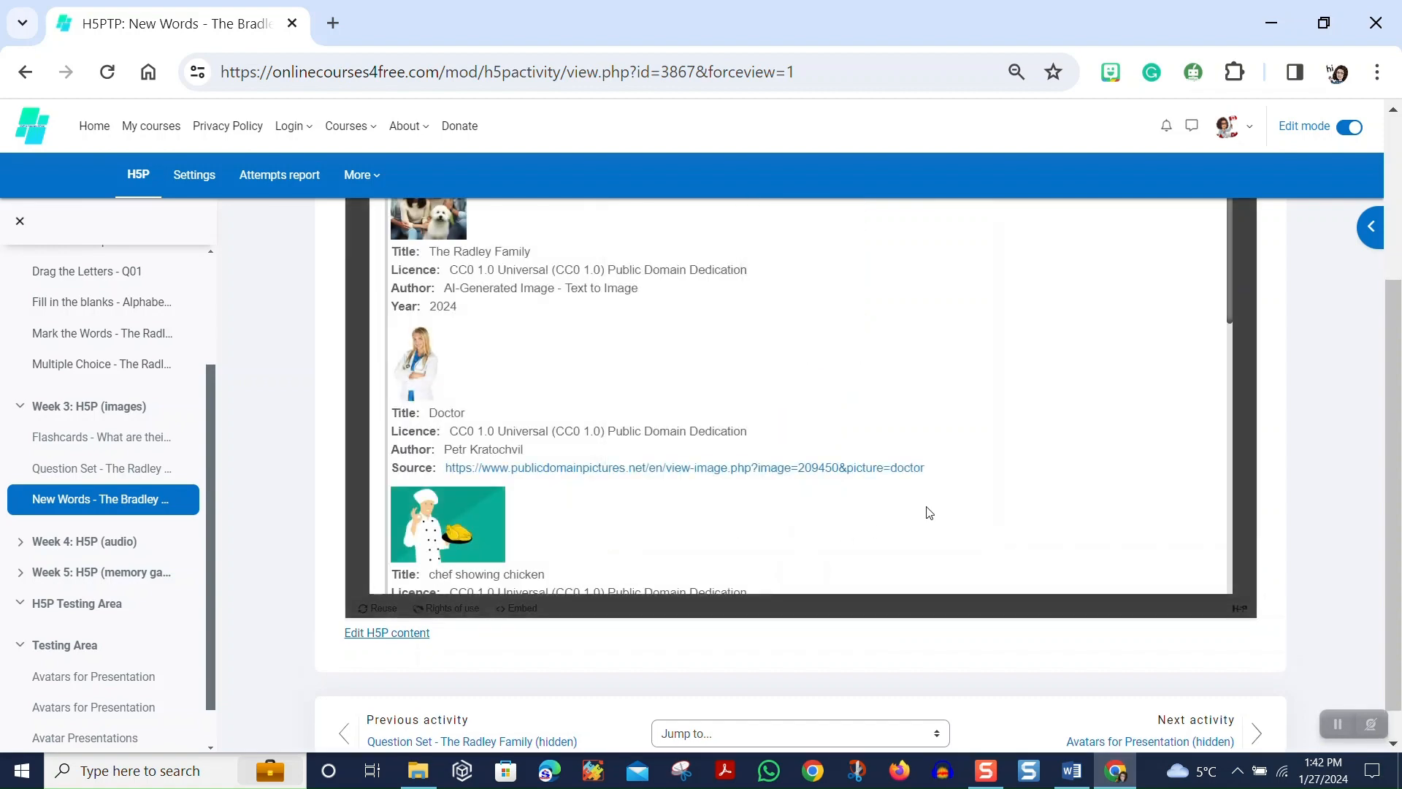
pyautogui.scroll(-10, 1078, 420)
pyautogui.scroll(-2, 1072, 434)
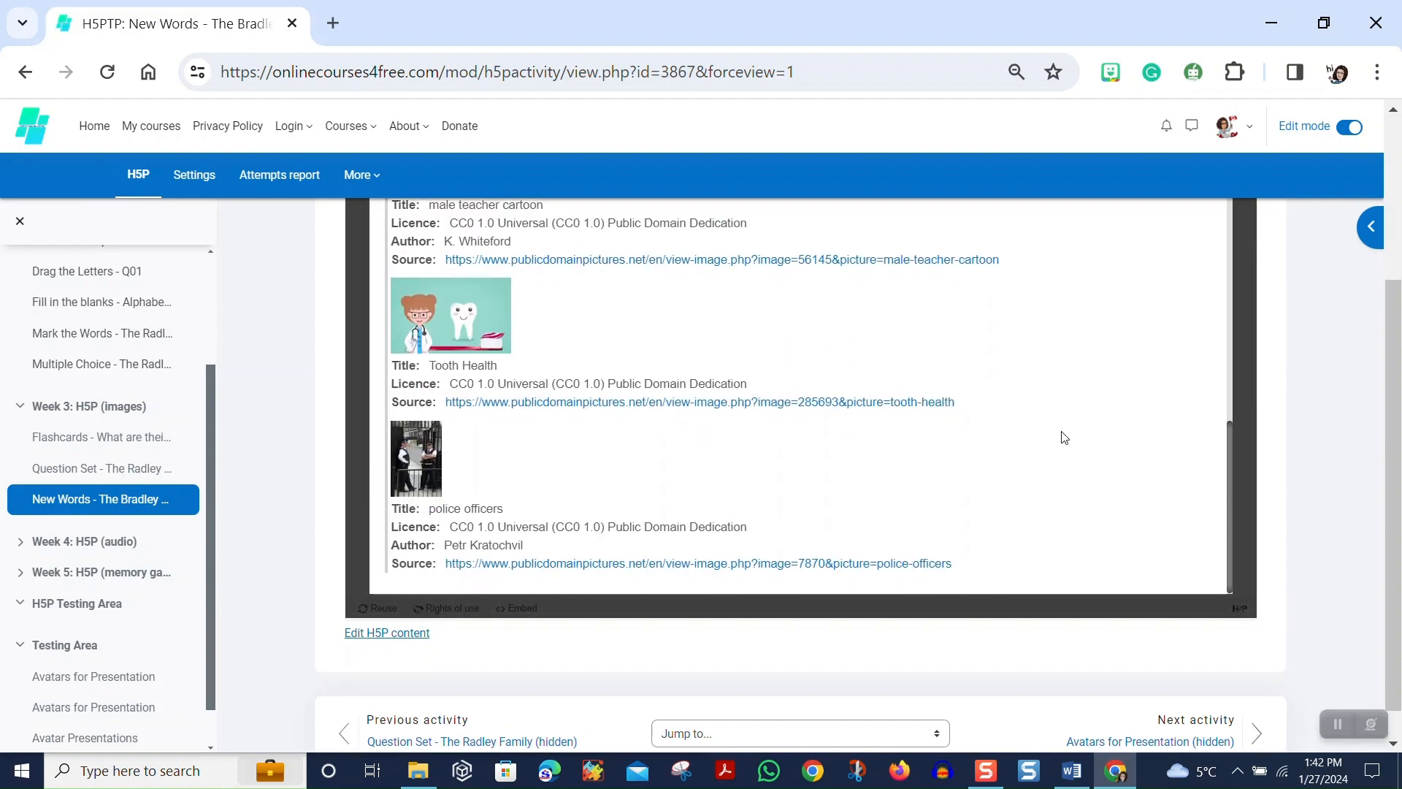
pyautogui.scroll(8, 1060, 442)
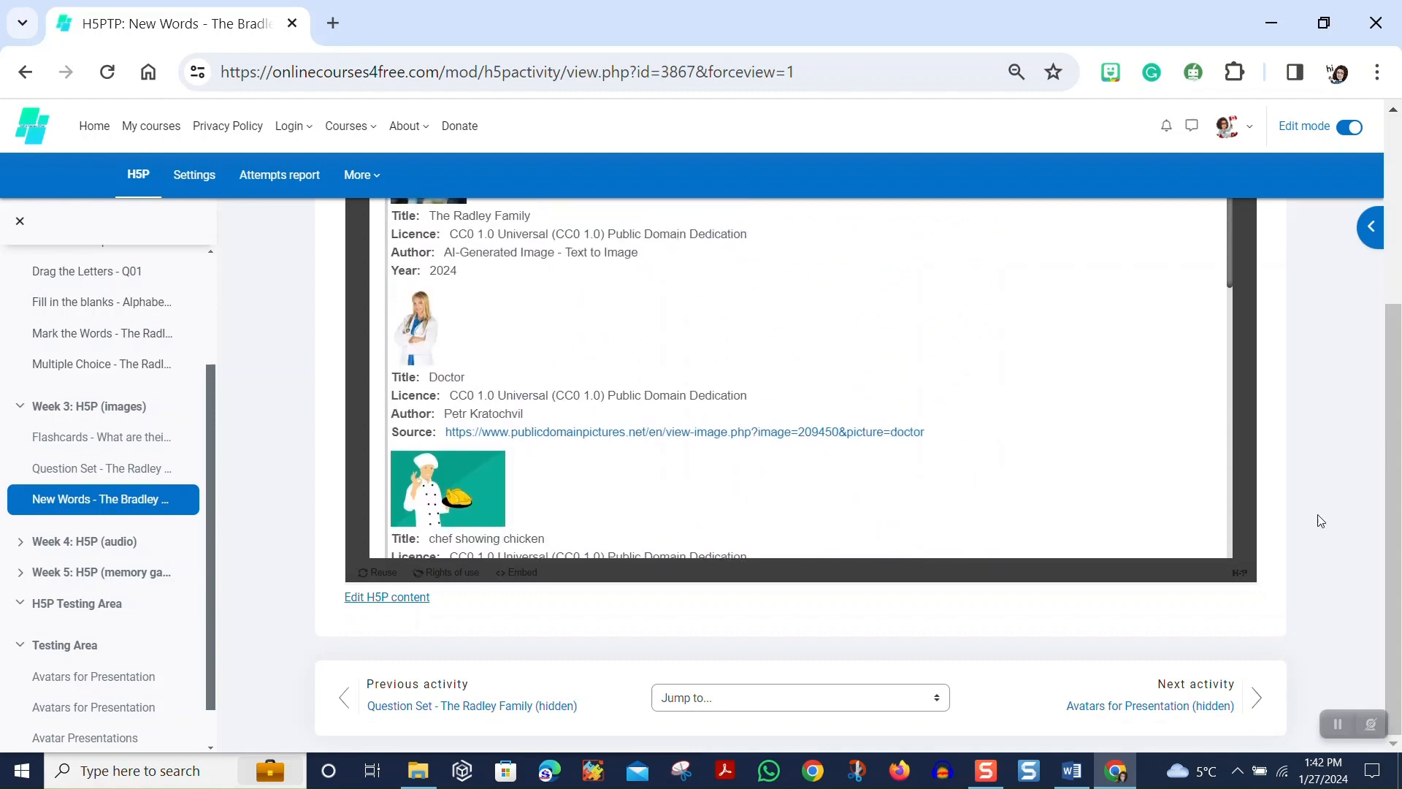
pyautogui.scroll(-8, 1087, 409)
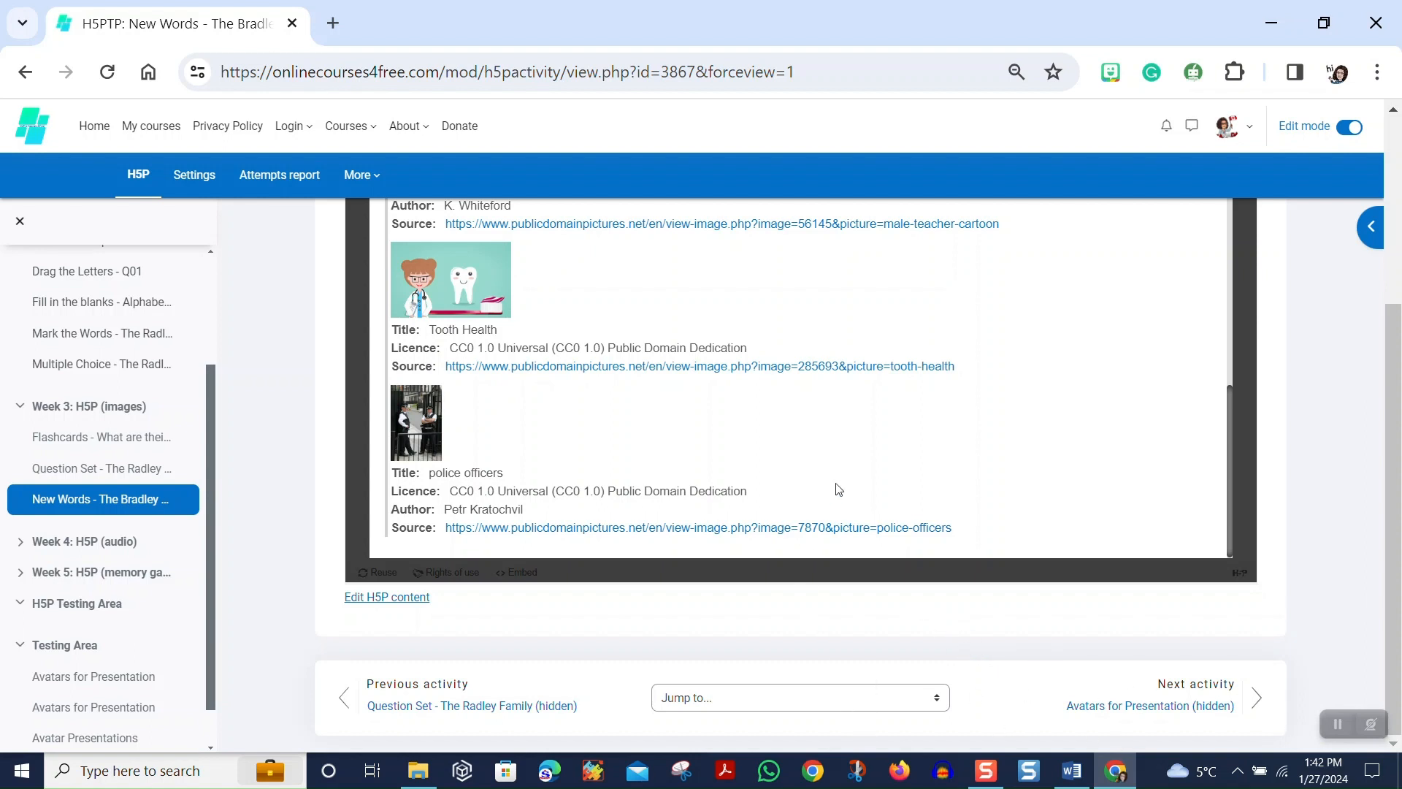
pyautogui.scroll(10, 839, 489)
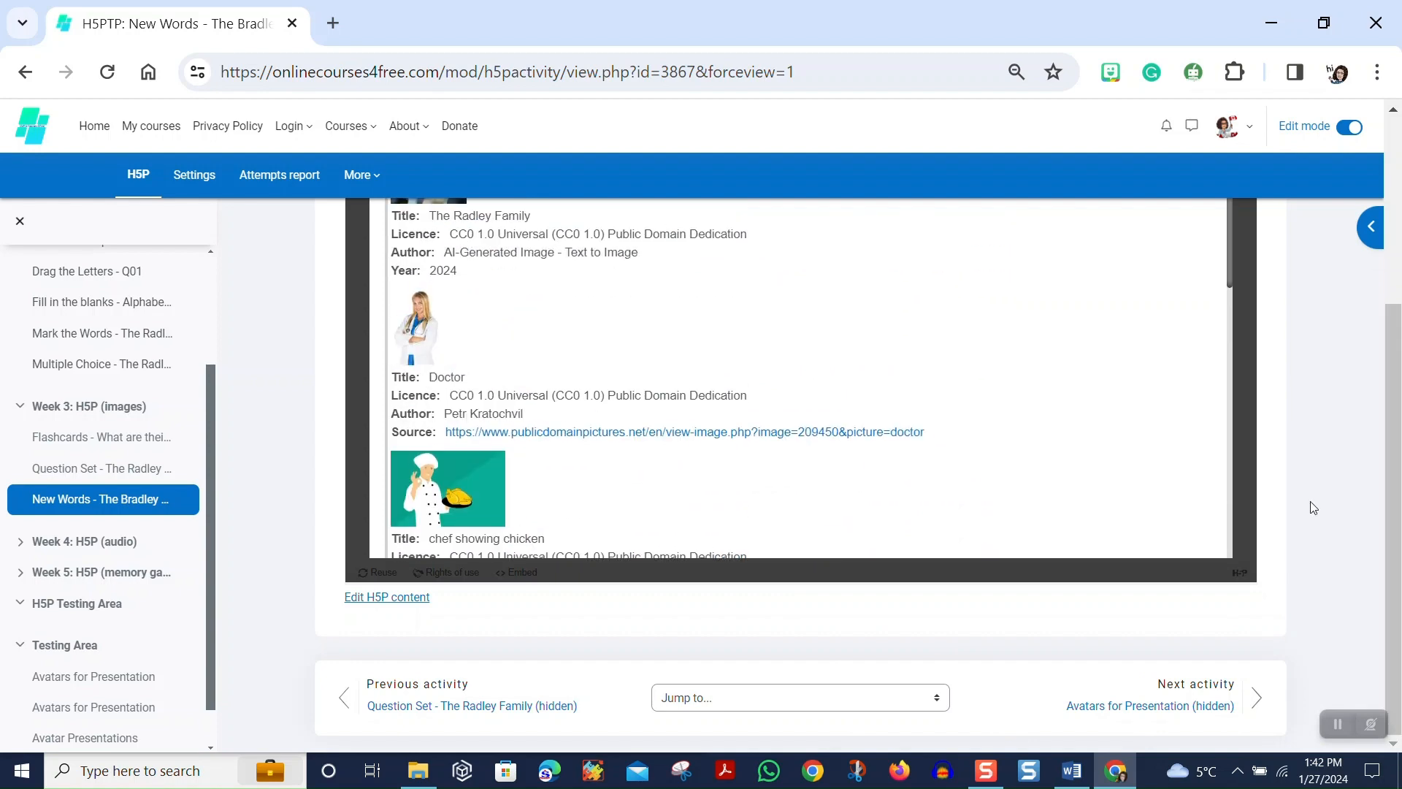
pyautogui.moveTo(1393, 511); pyautogui.dragTo(1393, 322)
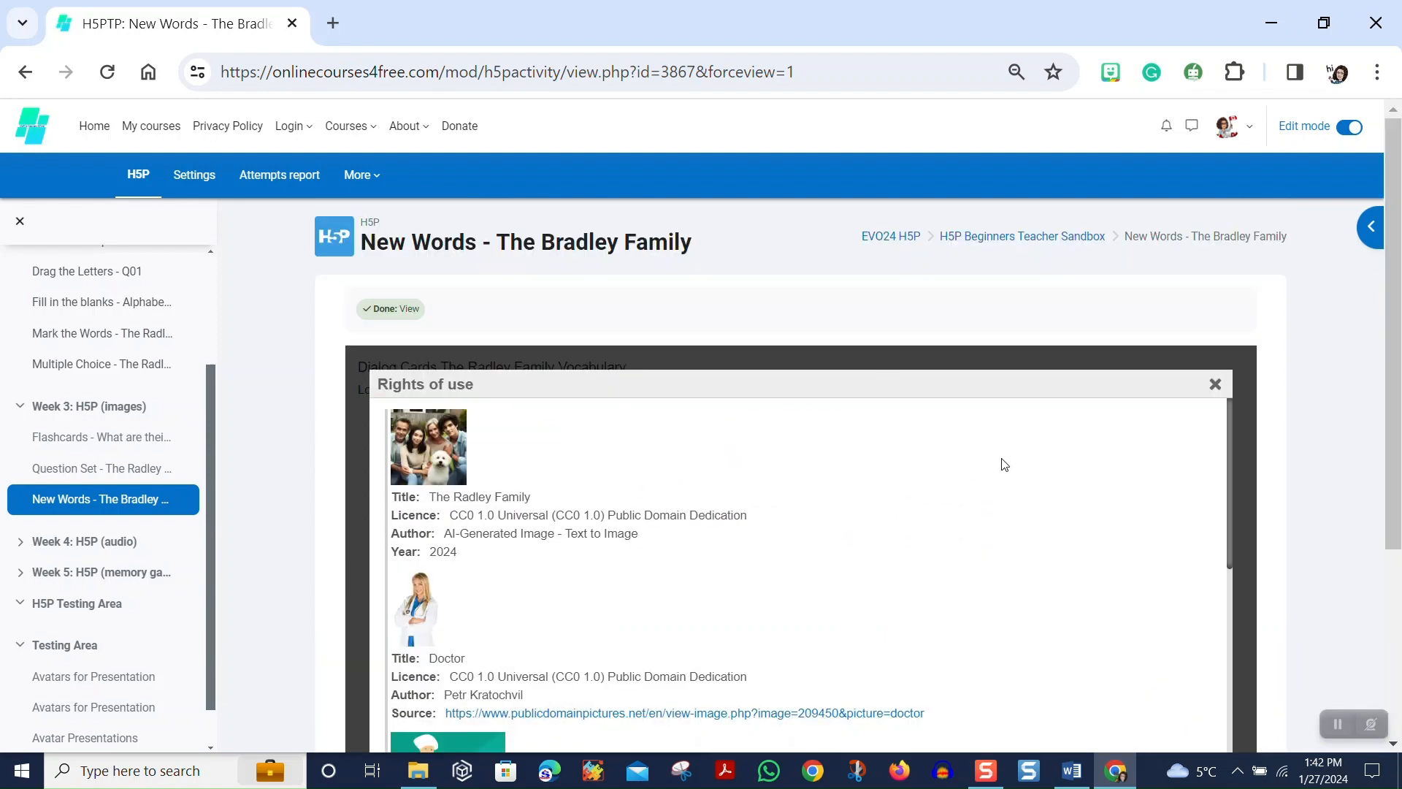
pyautogui.click(1215, 387)
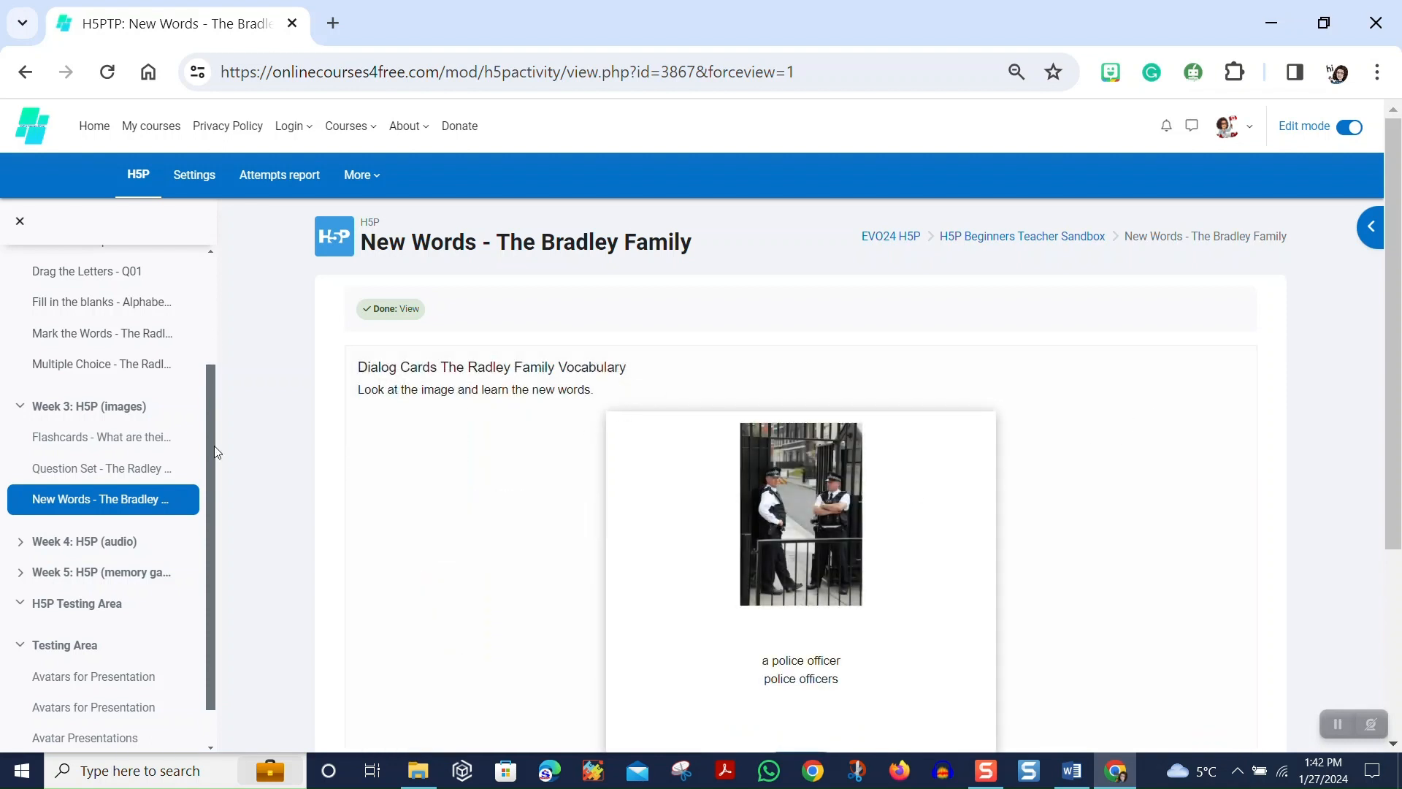
# Open the Week 3: H5P (images) section and move New Words - The Bradley Family above the other activities.
pyautogui.click(70, 409)
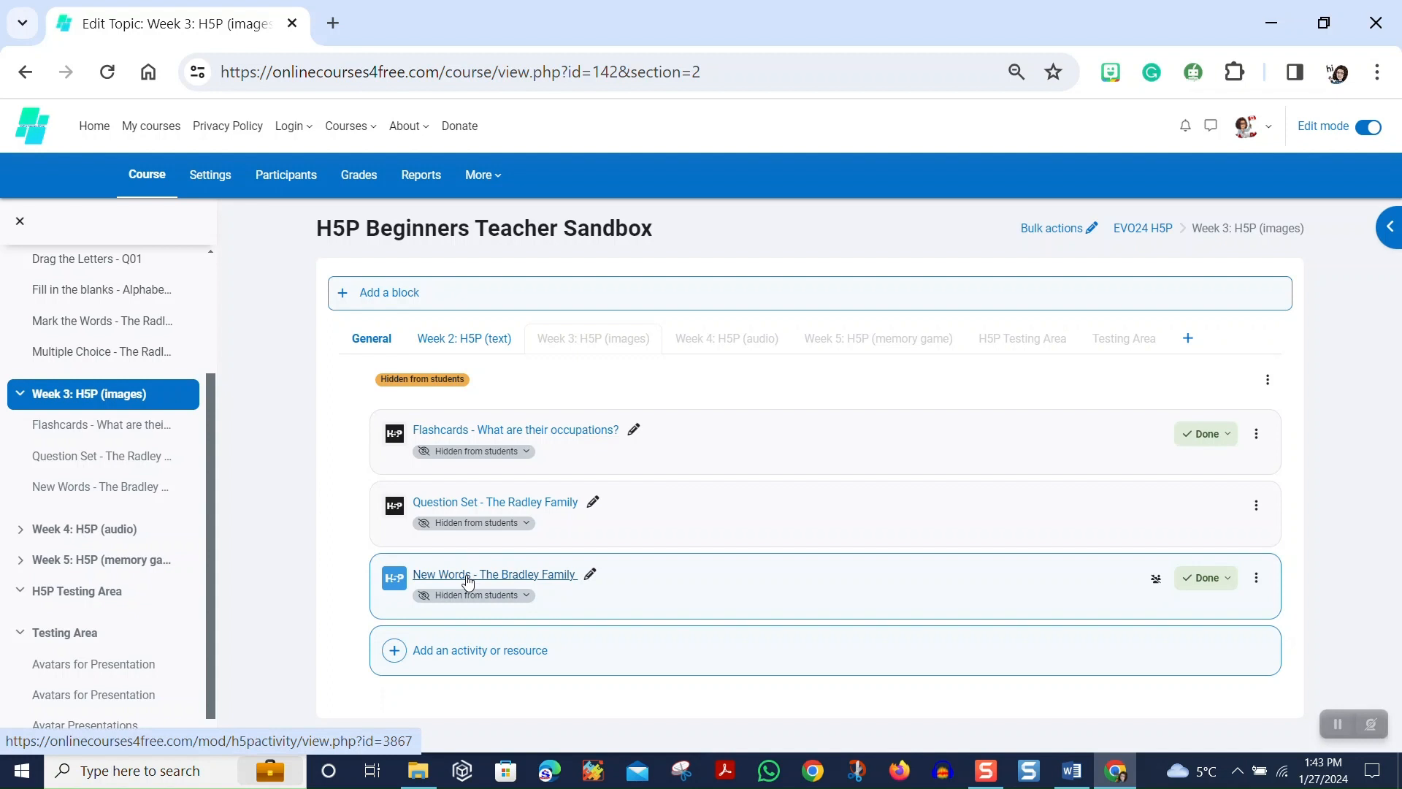
pyautogui.moveTo(676, 605); pyautogui.dragTo(748, 458)
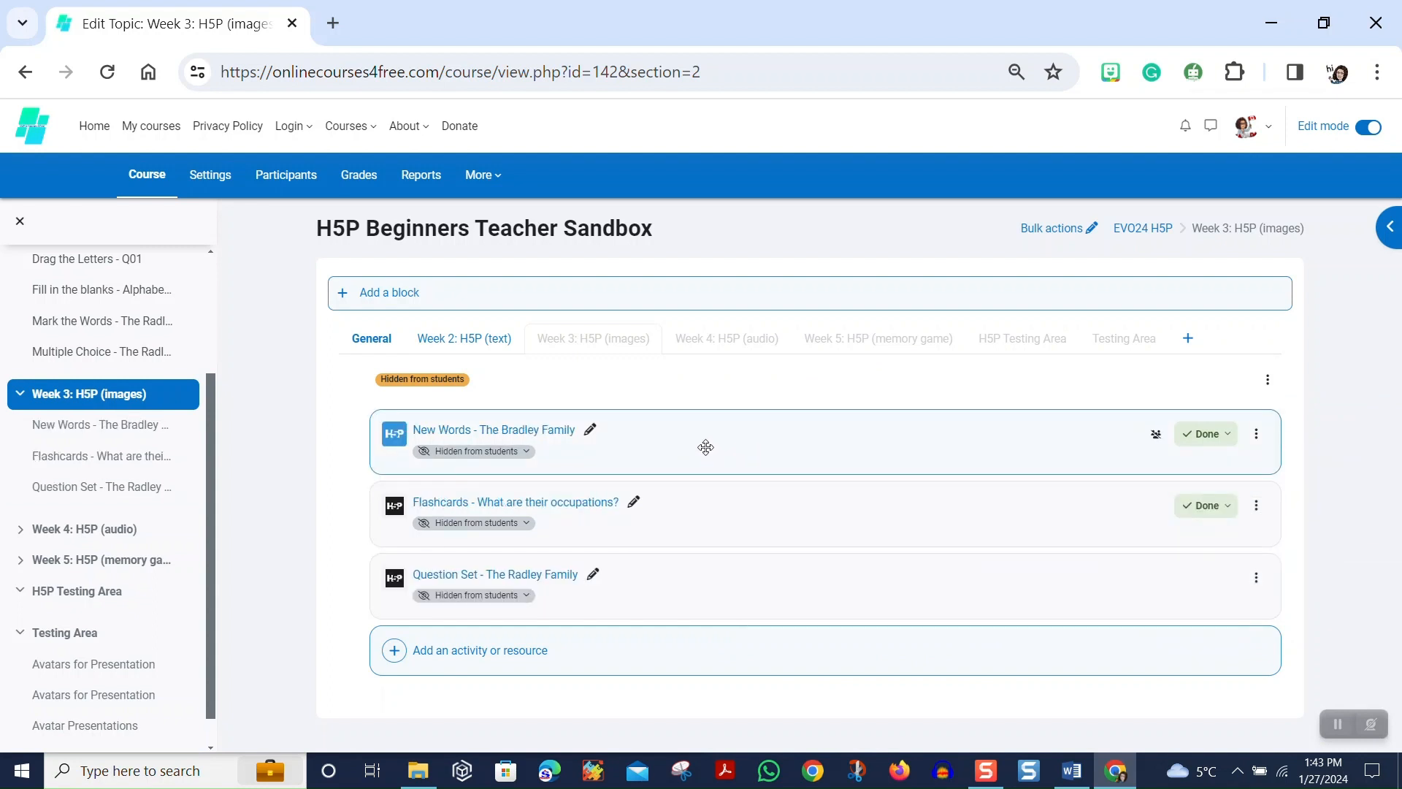
pyautogui.moveTo(706, 447); pyautogui.dragTo(128, 430)
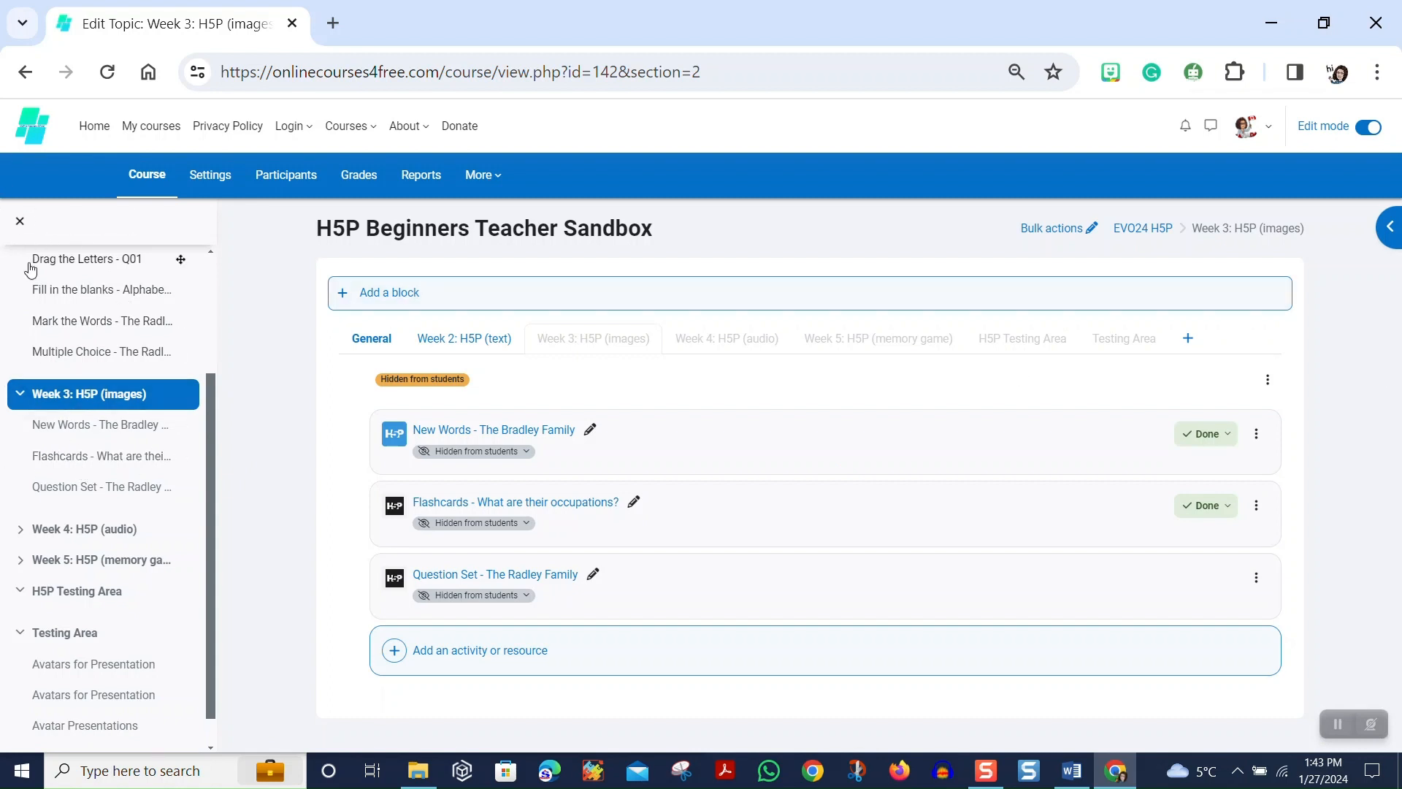
# Hide the course index, and look into the block drawer before closing it again.
pyautogui.click(20, 221)
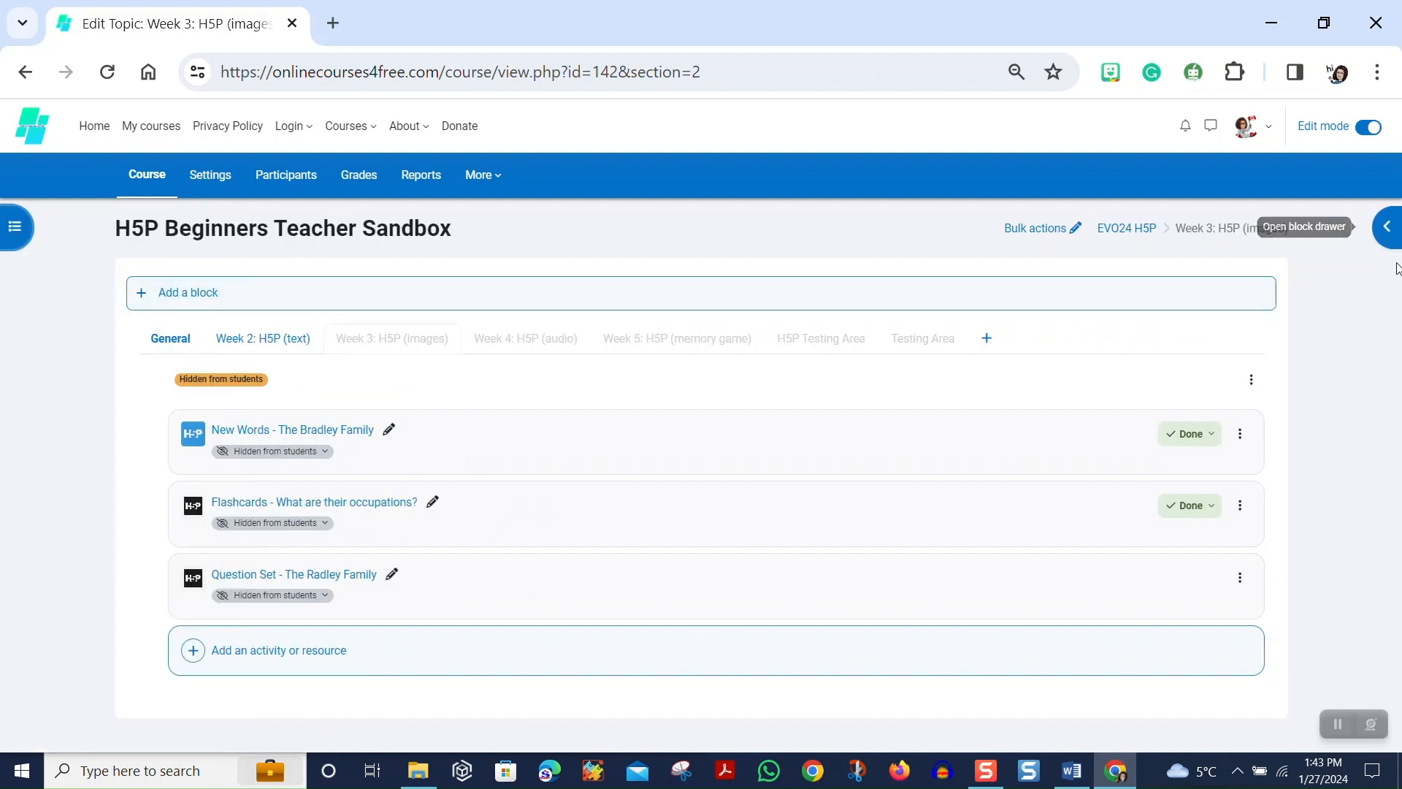
pyautogui.click(1387, 232)
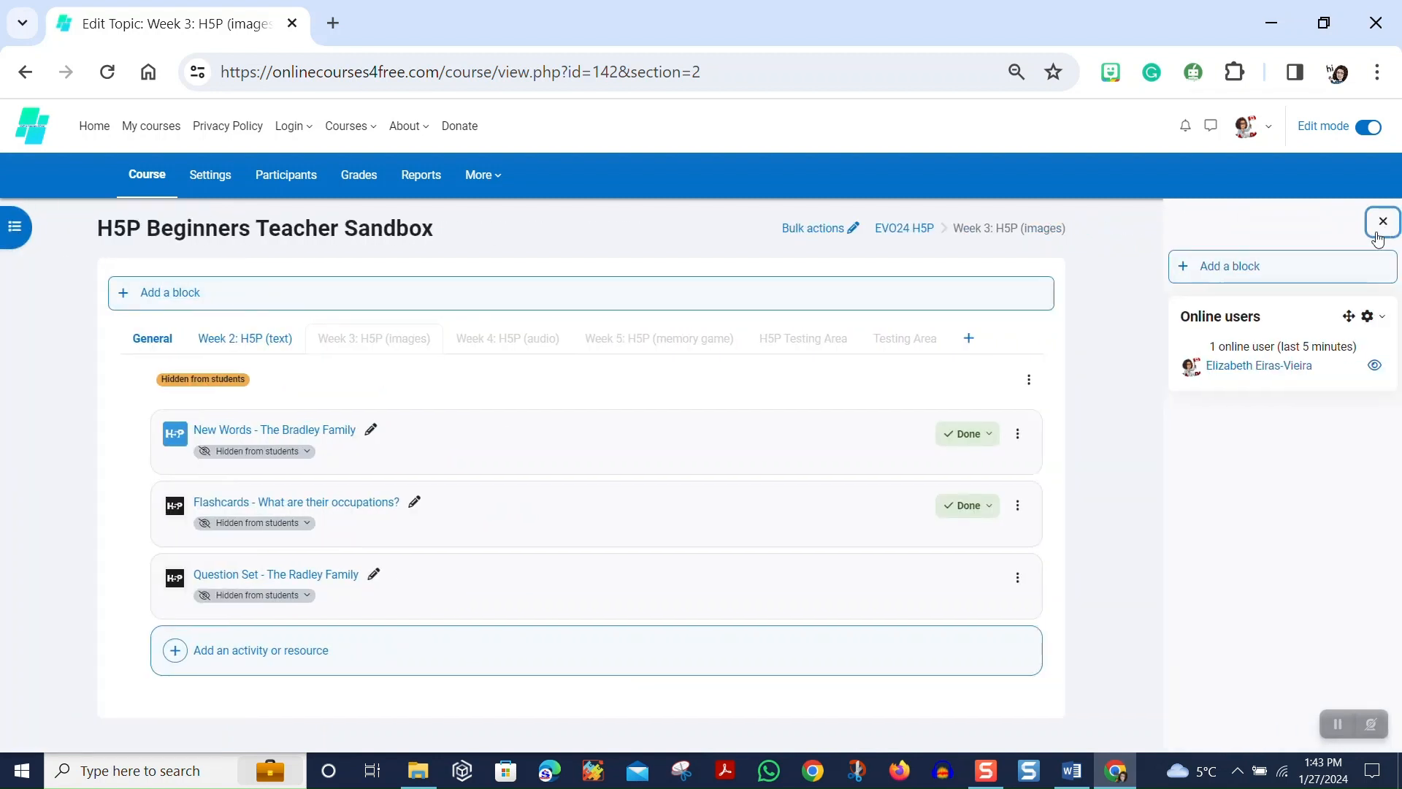
pyautogui.click(1380, 223)
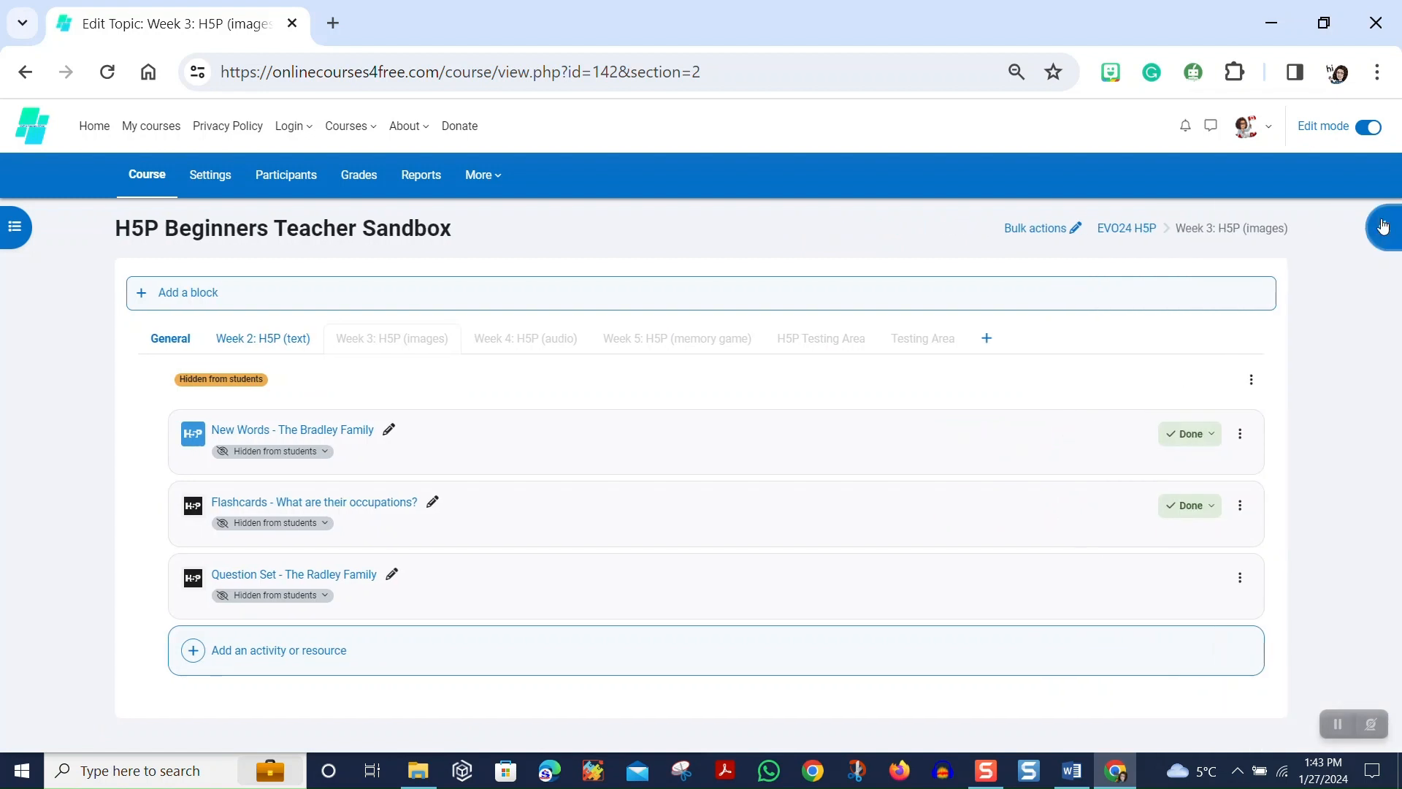